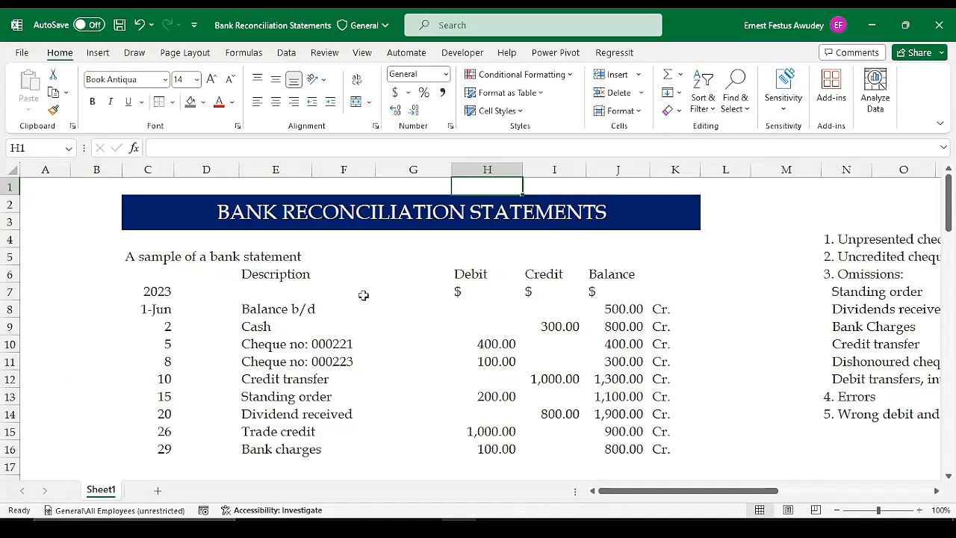
Step: Examine the sample bank statement's title and the cash book's debit-side Date, Description, Cash, Bank and Discount headings in row 4
{"action": "left_click", "coordinate": [202, 254]}
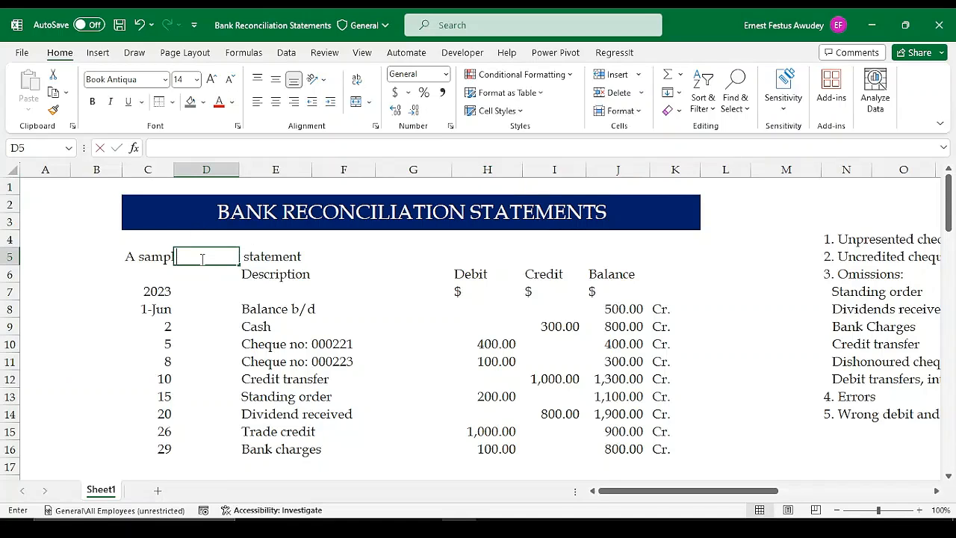
{"action": "left_click", "coordinate": [146, 257]}
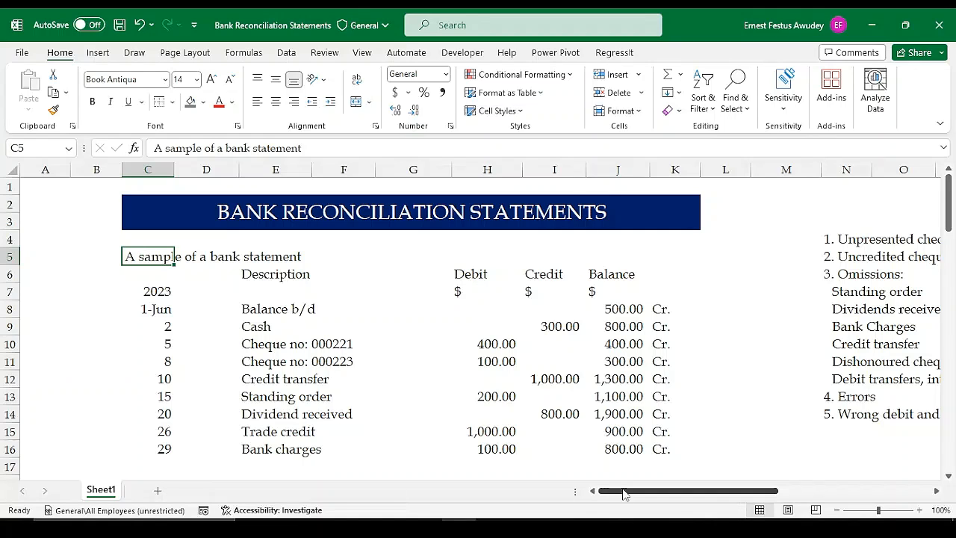
{"action": "left_click_drag", "start_coordinate": [629, 493], "coordinate": [625, 496]}
{"action": "left_click_drag", "start_coordinate": [678, 494], "coordinate": [779, 493]}
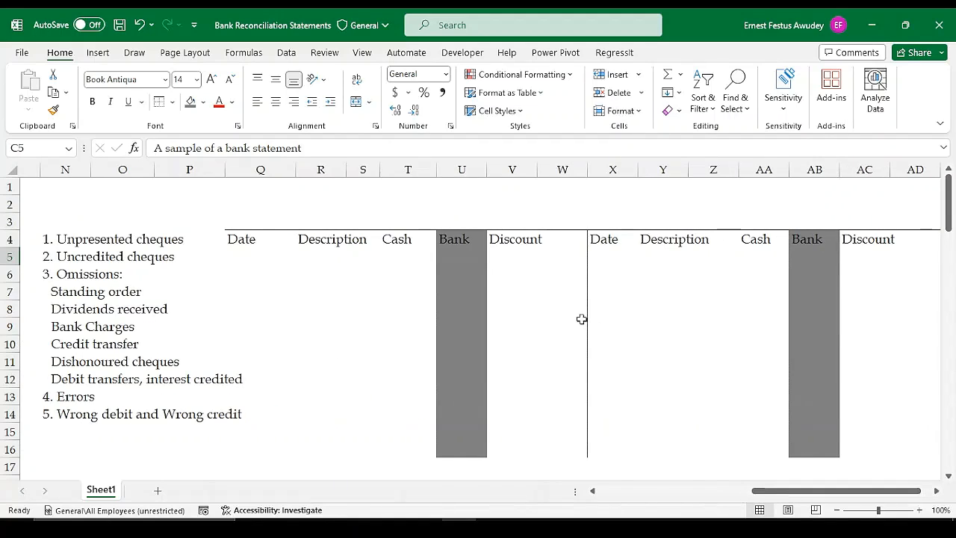
{"action": "left_click", "coordinate": [240, 241]}
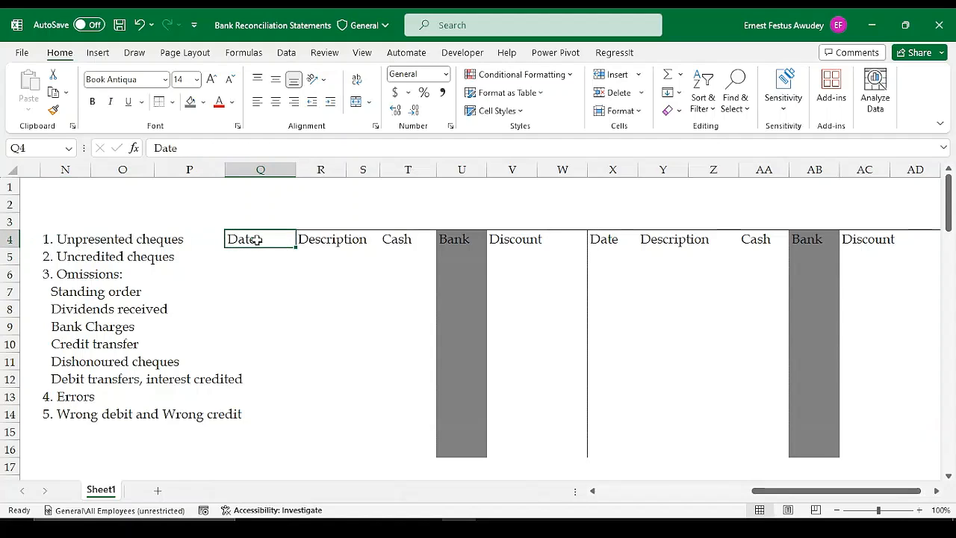
{"action": "left_click", "coordinate": [310, 239]}
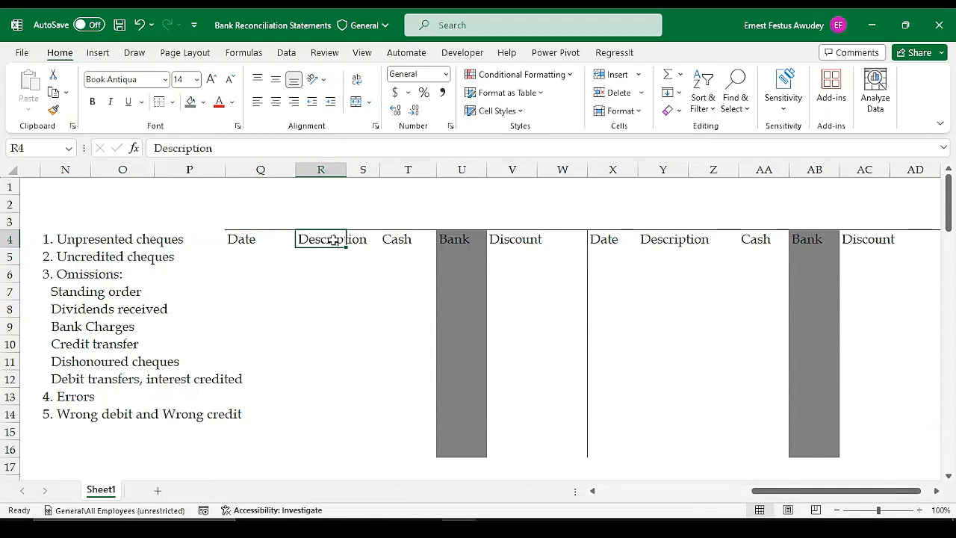
{"action": "left_click", "coordinate": [376, 238]}
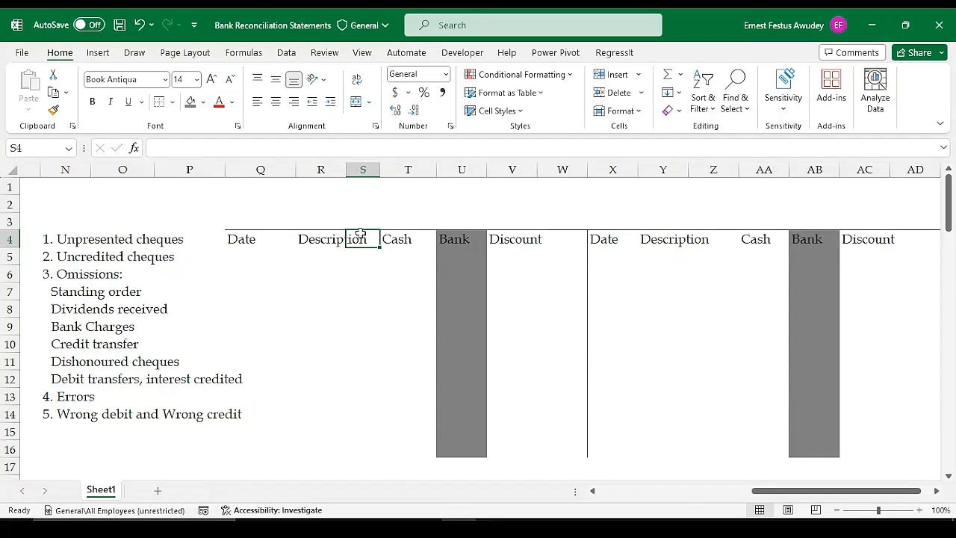
{"action": "left_click", "coordinate": [398, 241]}
{"action": "left_click", "coordinate": [477, 246]}
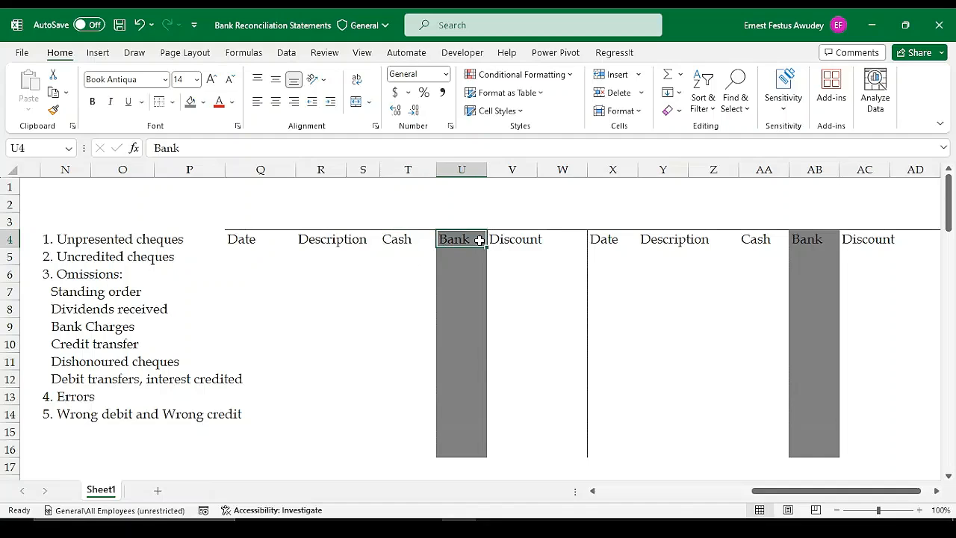
{"action": "left_click", "coordinate": [542, 239]}
{"action": "left_click", "coordinate": [513, 241]}
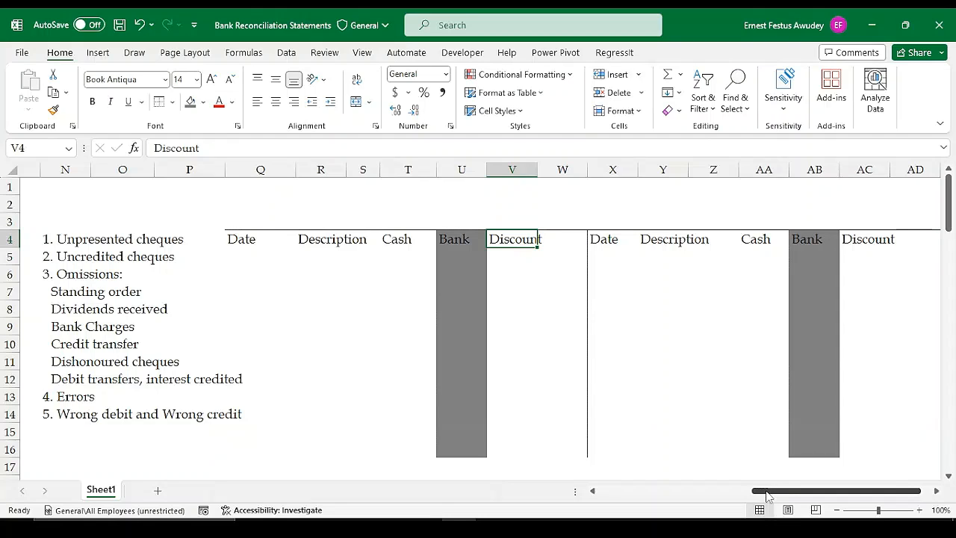
Step: Compare the ends of the cash book's two shaded Bank columns with the bank statement's closing balance in J16
{"action": "mouse_move", "coordinate": [767, 495]}
{"action": "left_mouse_down"}
{"action": "mouse_move", "coordinate": [620, 496]}
{"action": "mouse_move", "coordinate": [753, 486]}
{"action": "left_mouse_up"}
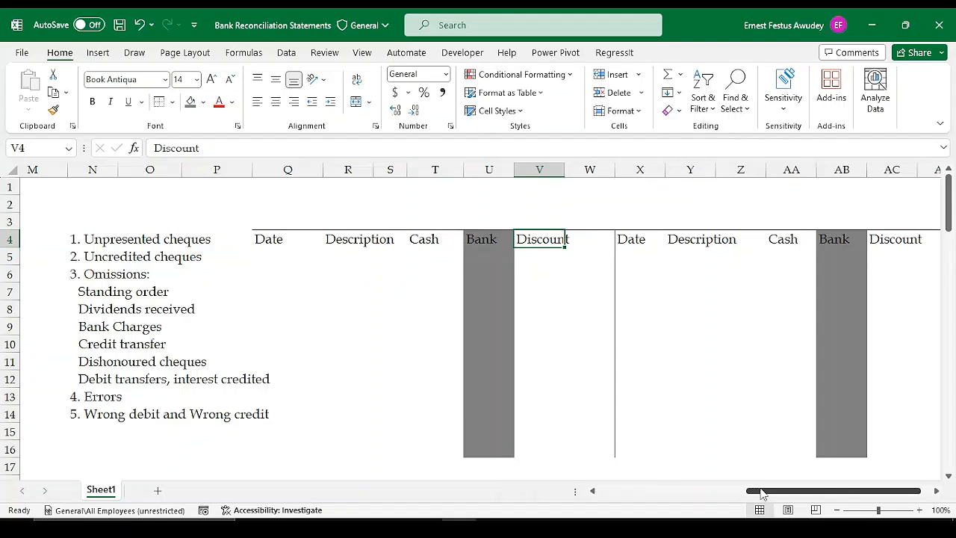
{"action": "left_click", "coordinate": [489, 451]}
{"action": "left_click", "coordinate": [828, 448]}
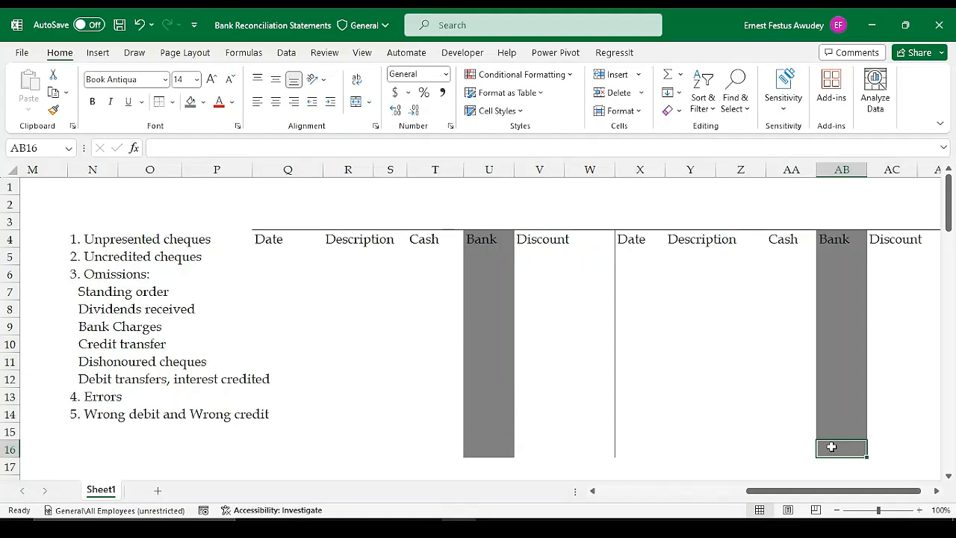
{"action": "left_click_drag", "start_coordinate": [784, 493], "coordinate": [634, 491]}
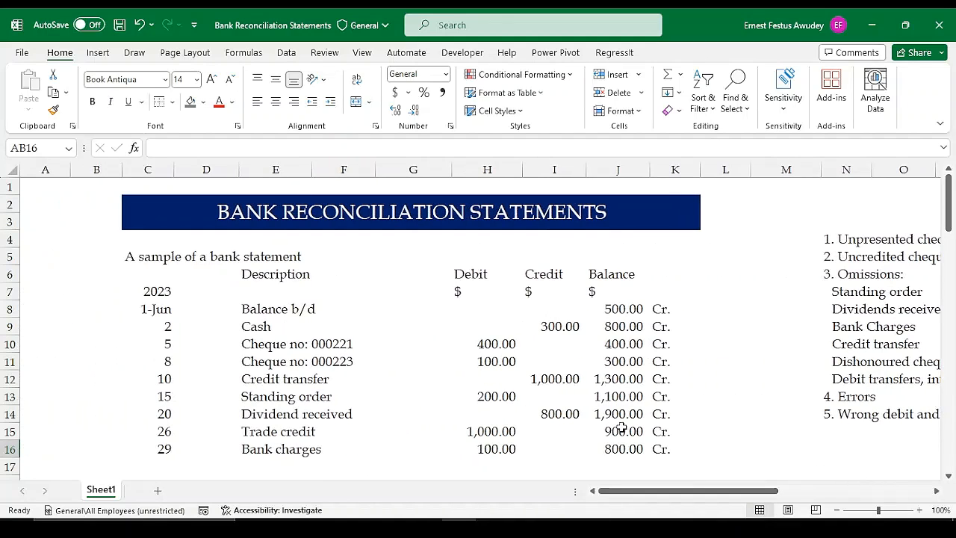
{"action": "left_click", "coordinate": [622, 450]}
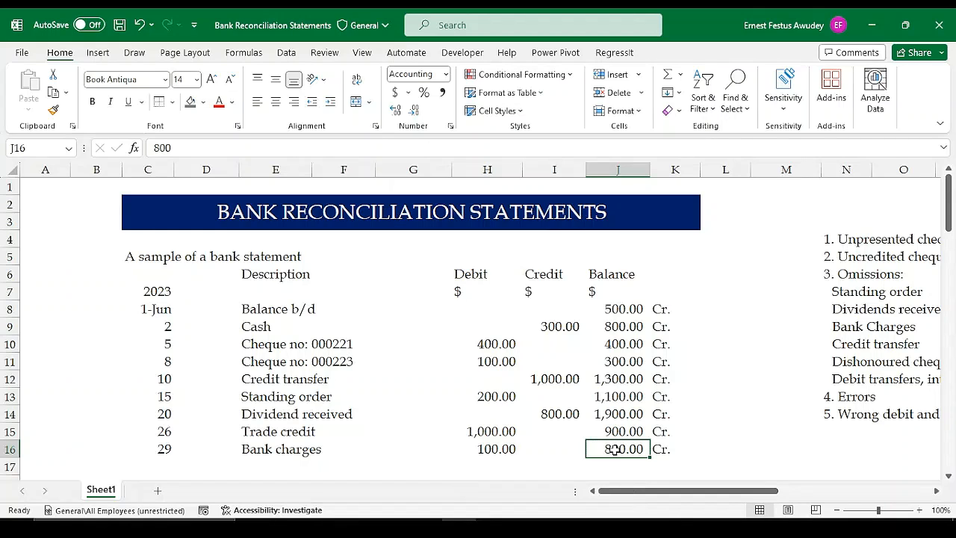
{"action": "left_click_drag", "start_coordinate": [619, 490], "coordinate": [774, 495]}
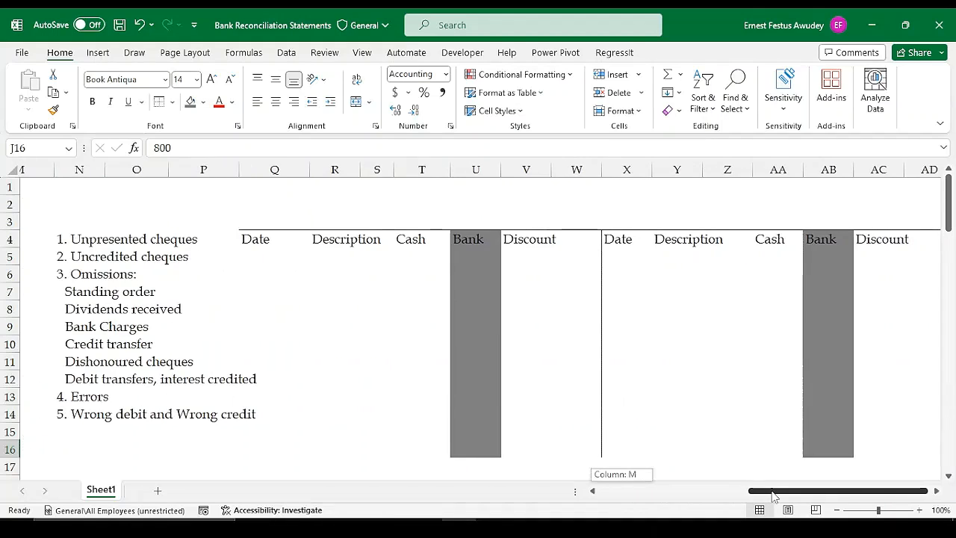
{"action": "left_click", "coordinate": [474, 431]}
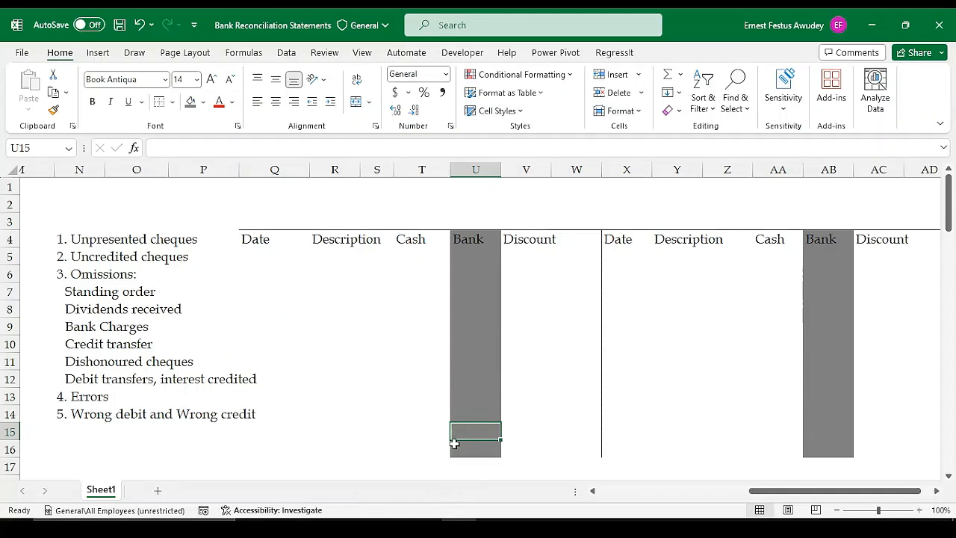
{"action": "left_click", "coordinate": [810, 434]}
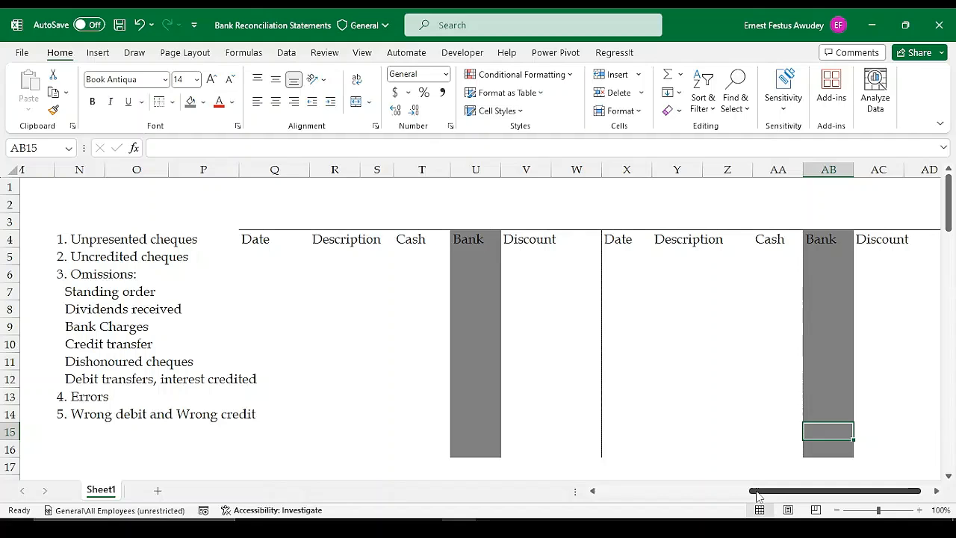
Step: Look over the bank statement and the cash book, highlighting the debit-side Bank column U4:U16
{"action": "left_click_drag", "start_coordinate": [756, 495], "coordinate": [623, 491]}
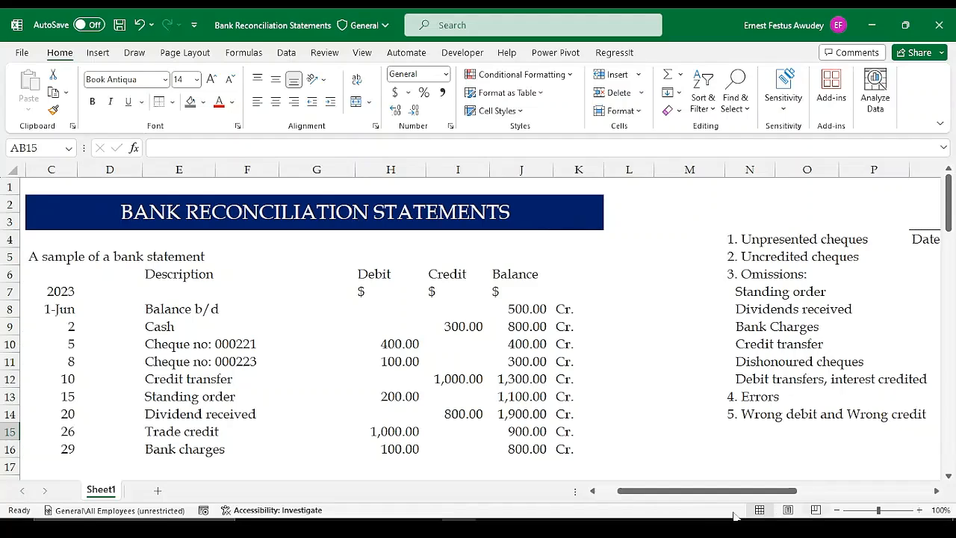
{"action": "left_click_drag", "start_coordinate": [717, 495], "coordinate": [691, 495]}
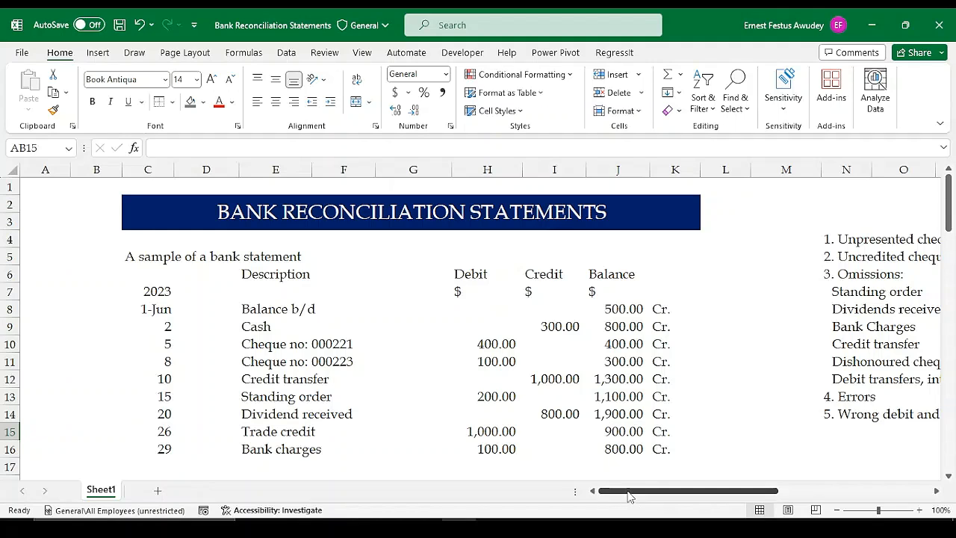
{"action": "left_click_drag", "start_coordinate": [631, 492], "coordinate": [773, 496]}
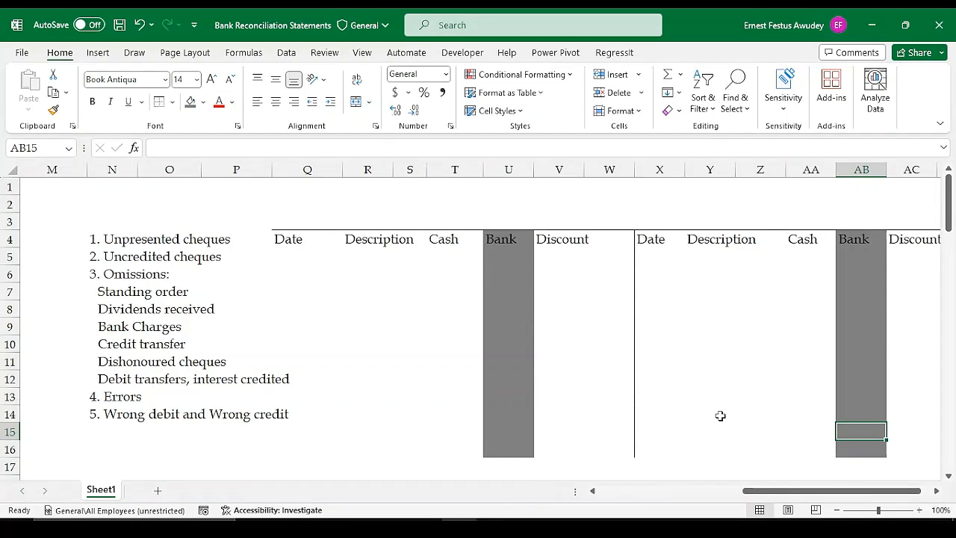
{"action": "left_click_drag", "start_coordinate": [751, 492], "coordinate": [598, 491]}
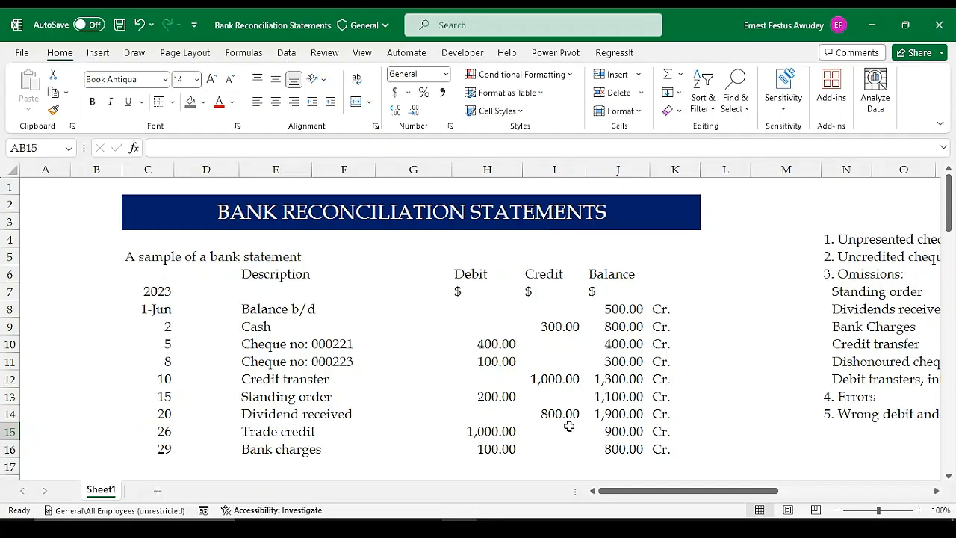
{"action": "left_click_drag", "start_coordinate": [700, 490], "coordinate": [804, 490]}
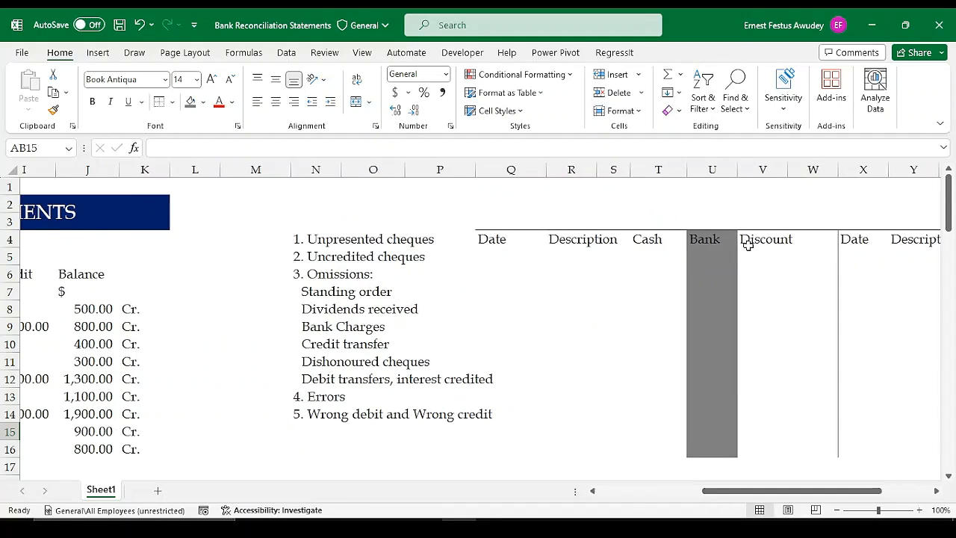
{"action": "left_click", "coordinate": [723, 260]}
{"action": "left_click_drag", "start_coordinate": [723, 259], "coordinate": [702, 445]}
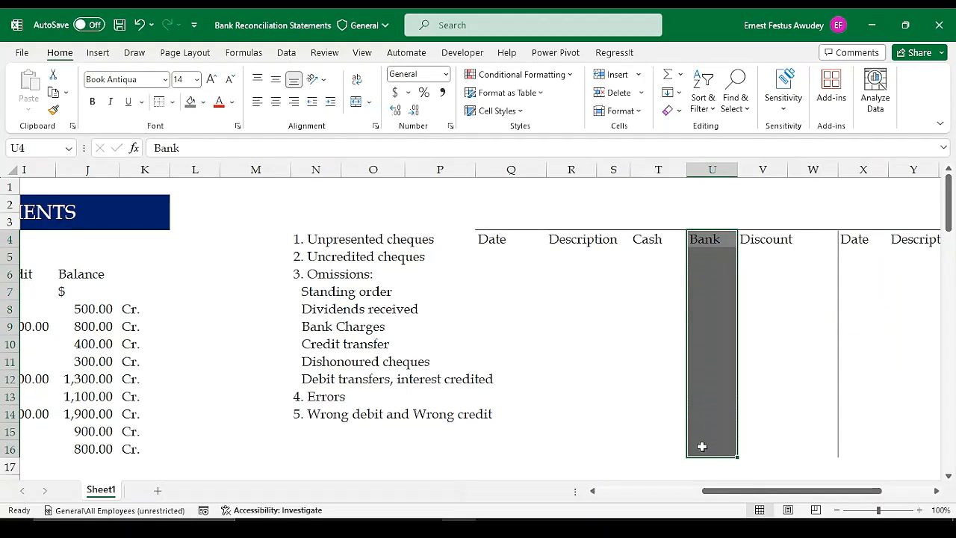
Step: Check the bank statement's last balance in J16 again against the cash book layout
{"action": "left_click_drag", "start_coordinate": [767, 490], "coordinate": [664, 488]}
{"action": "left_click", "coordinate": [628, 448]}
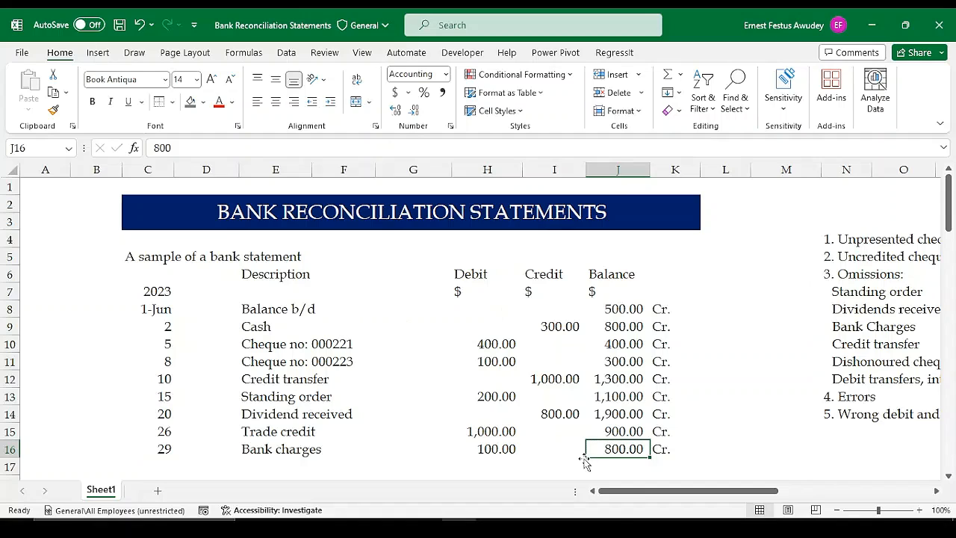
{"action": "mouse_move", "coordinate": [608, 491]}
{"action": "left_mouse_down"}
{"action": "mouse_move", "coordinate": [694, 491]}
{"action": "mouse_move", "coordinate": [603, 493]}
{"action": "left_mouse_up"}
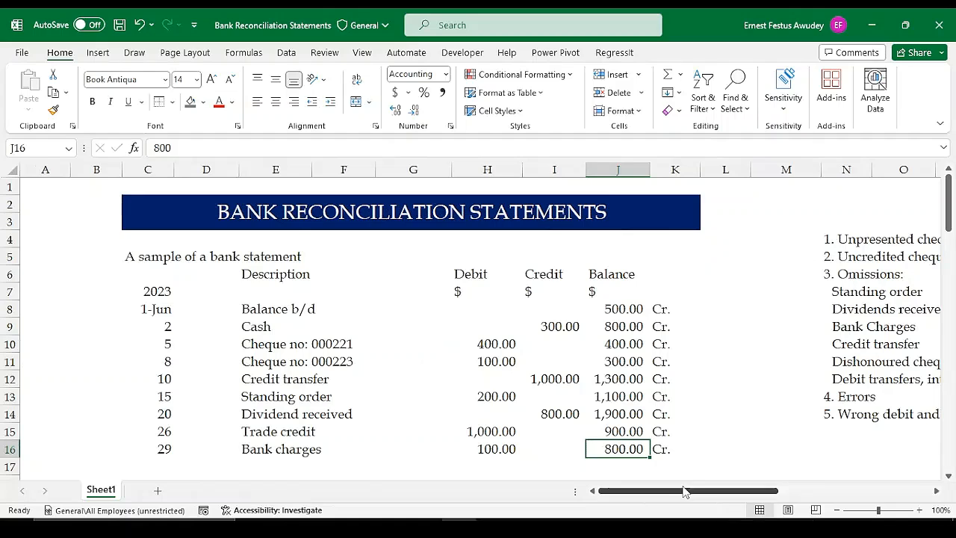
{"action": "left_click_drag", "start_coordinate": [685, 490], "coordinate": [805, 488]}
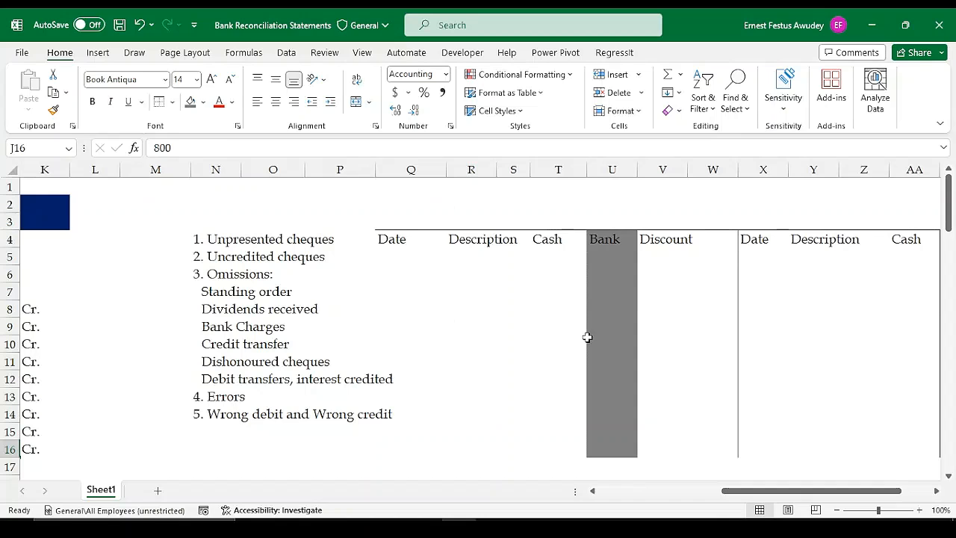
{"action": "left_click_drag", "start_coordinate": [731, 493], "coordinate": [600, 493]}
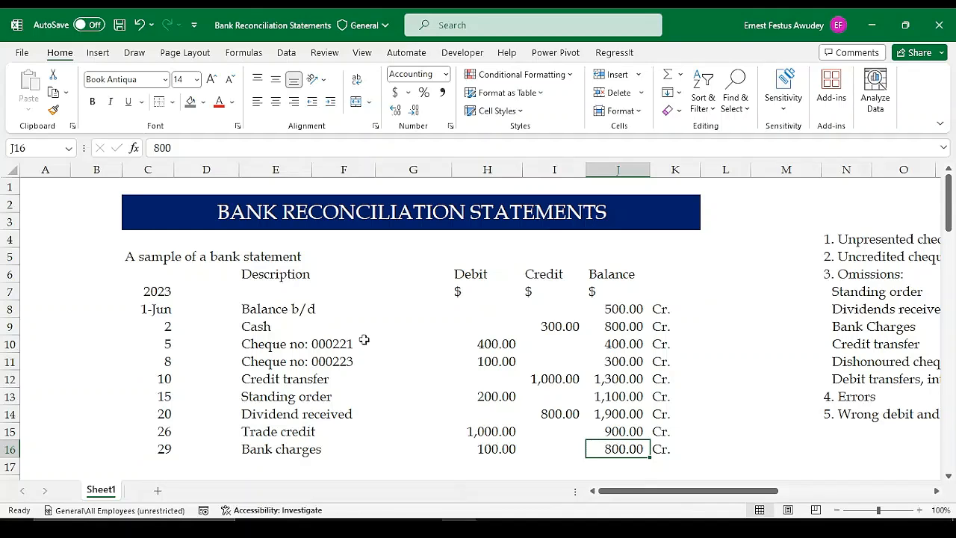
{"action": "left_click_drag", "start_coordinate": [622, 497], "coordinate": [597, 491]}
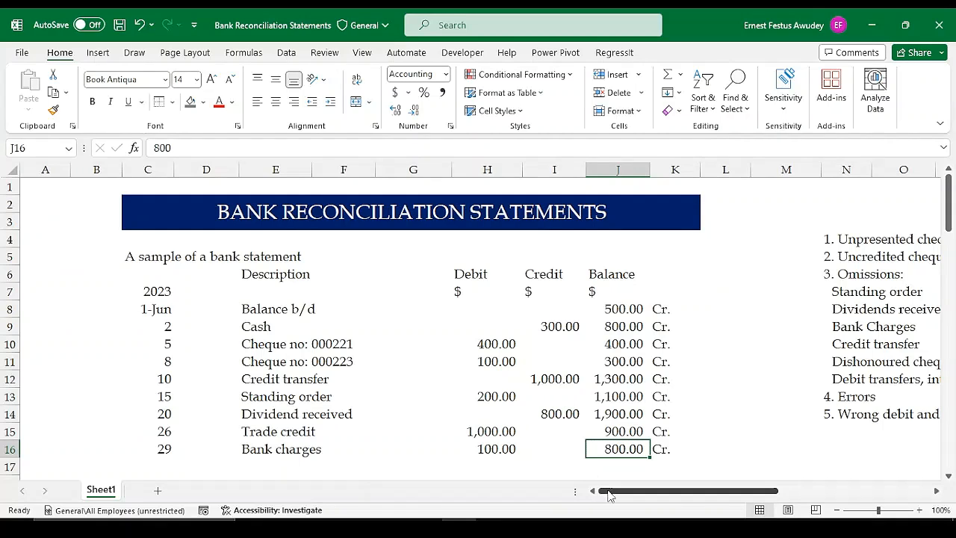
{"action": "left_click_drag", "start_coordinate": [607, 494], "coordinate": [580, 474]}
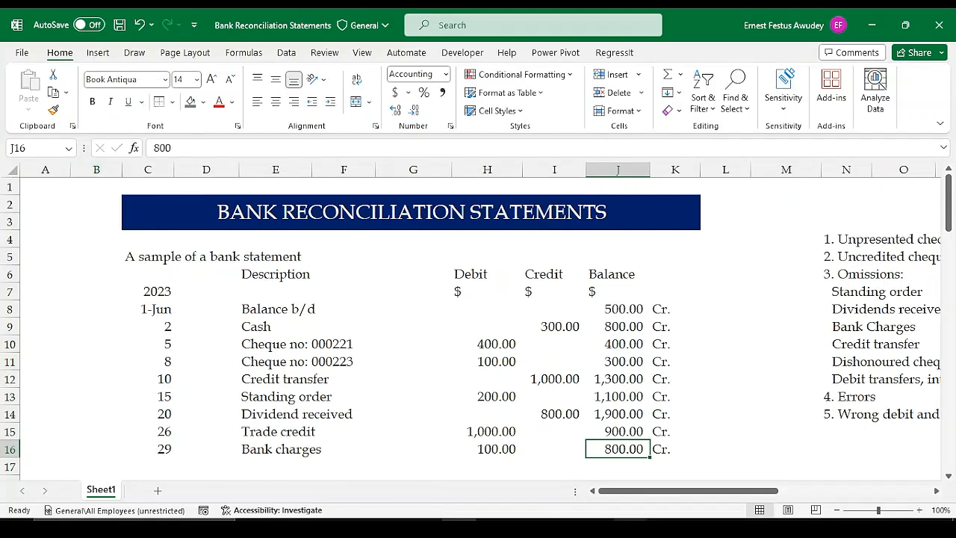
Step: Examine the unpresented cheques item in the list of differences and the cash book's credit-side entry row X5:AC5
{"action": "left_click_drag", "start_coordinate": [626, 496], "coordinate": [693, 493]}
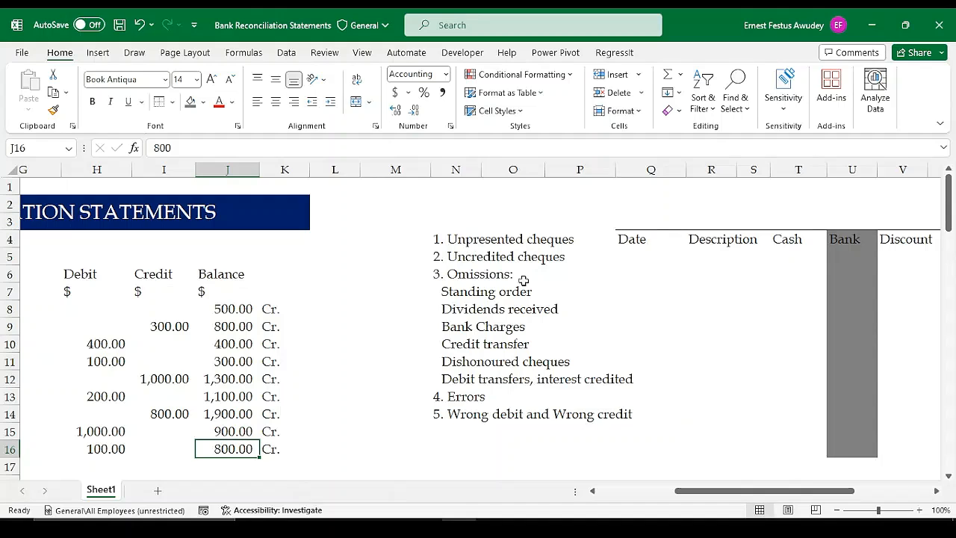
{"action": "mouse_move", "coordinate": [705, 492]}
{"action": "left_mouse_down"}
{"action": "mouse_move", "coordinate": [690, 493]}
{"action": "mouse_move", "coordinate": [704, 492]}
{"action": "left_mouse_up"}
{"action": "left_click_drag", "start_coordinate": [438, 239], "coordinate": [560, 243]}
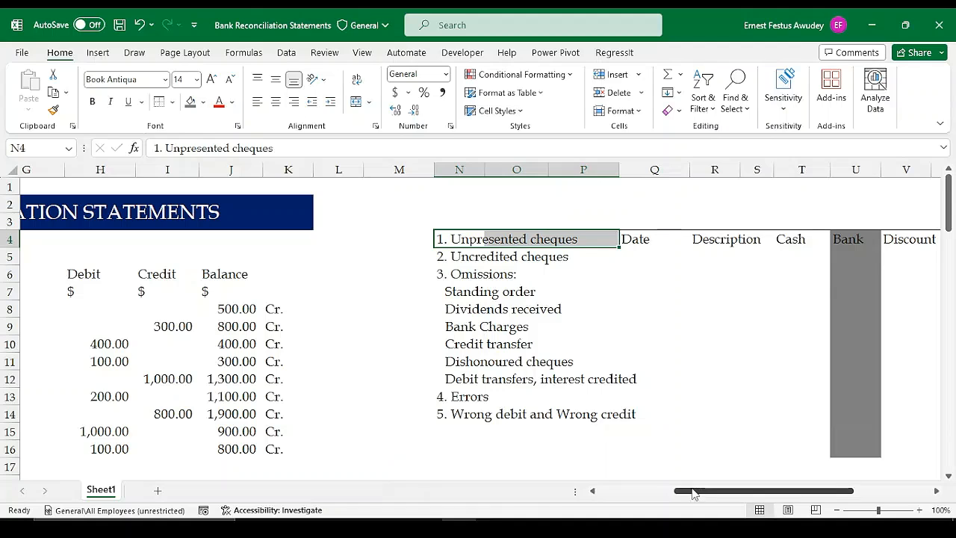
{"action": "left_click_drag", "start_coordinate": [694, 493], "coordinate": [747, 494]}
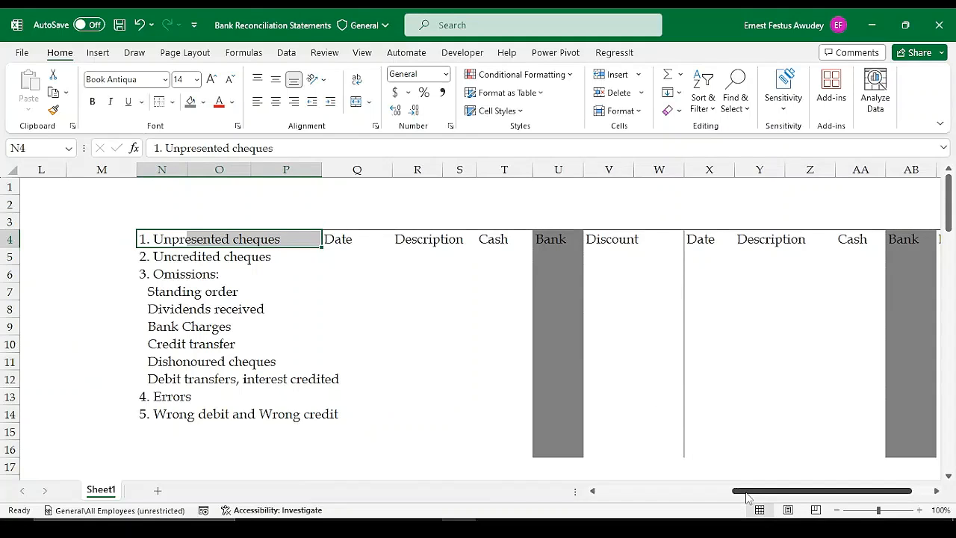
{"action": "left_click_drag", "start_coordinate": [747, 492], "coordinate": [777, 492]}
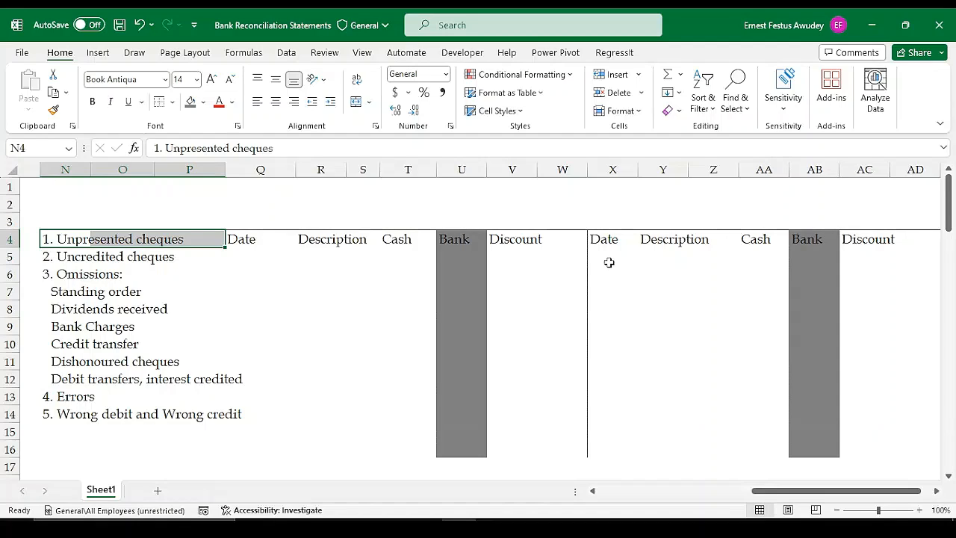
{"action": "left_click_drag", "start_coordinate": [608, 262], "coordinate": [852, 260]}
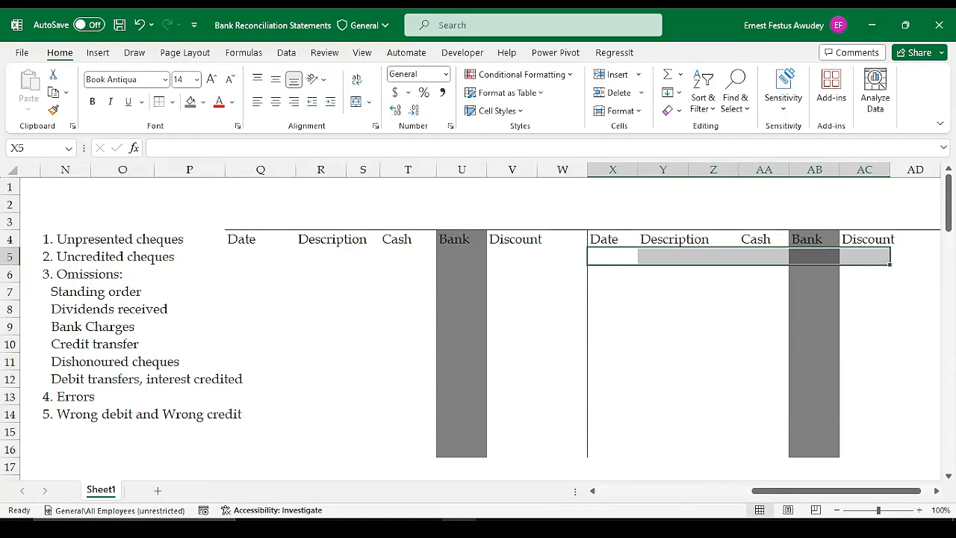
Step: Examine the bank statement column by column: dates, descriptions, debits, credits, balances and the Cr. markers in K8:K16
{"action": "left_click_drag", "start_coordinate": [802, 491], "coordinate": [649, 492]}
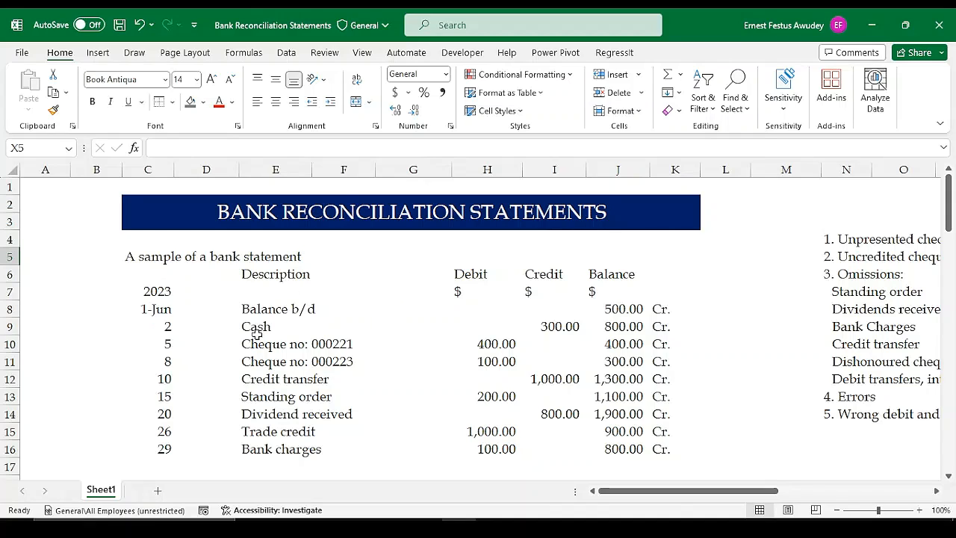
{"action": "left_click_drag", "start_coordinate": [154, 290], "coordinate": [147, 432]}
{"action": "left_click_drag", "start_coordinate": [254, 273], "coordinate": [271, 460]}
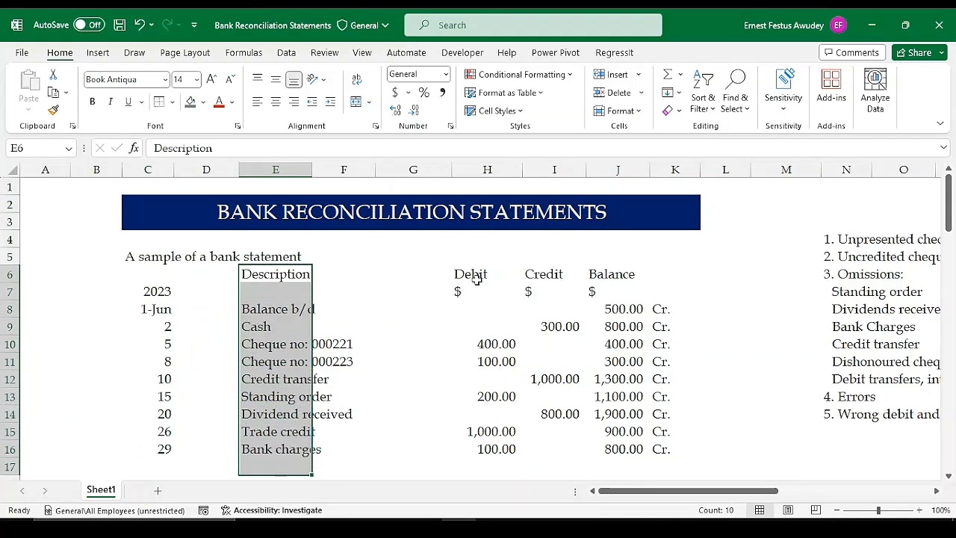
{"action": "left_click_drag", "start_coordinate": [478, 273], "coordinate": [496, 448]}
{"action": "left_click_drag", "start_coordinate": [558, 260], "coordinate": [560, 413]}
{"action": "left_click_drag", "start_coordinate": [610, 273], "coordinate": [616, 451]}
{"action": "left_click_drag", "start_coordinate": [664, 309], "coordinate": [666, 444]}
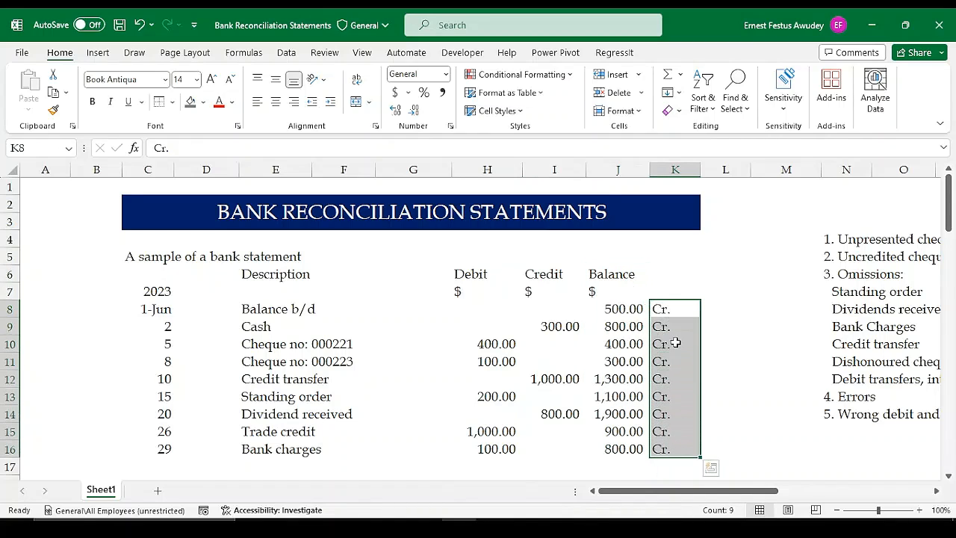
Step: Enter the overdraft marker O/D in L8, beside the opening balance's Cr. marker
{"action": "left_click", "coordinate": [722, 305]}
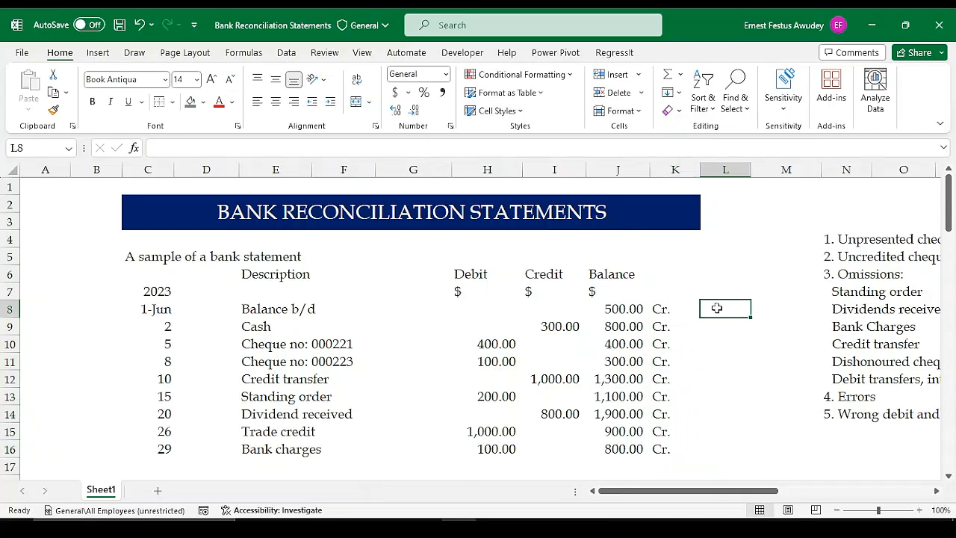
{"action": "type", "text": "O/D"}
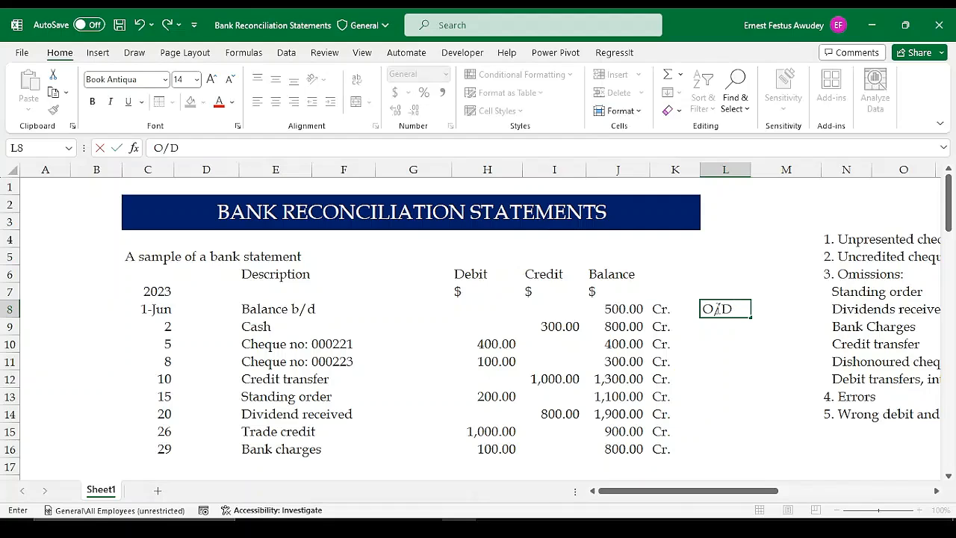
{"action": "key", "text": "Return"}
{"action": "left_click", "coordinate": [660, 308]}
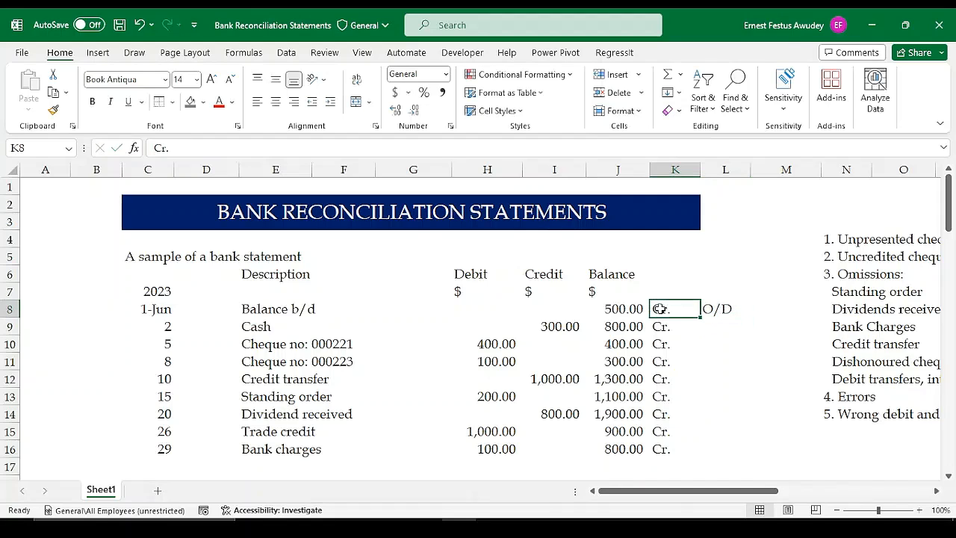
Step: Clear the O/D marker from L8 and return to the Cr. markers in column K
{"action": "left_click", "coordinate": [717, 309]}
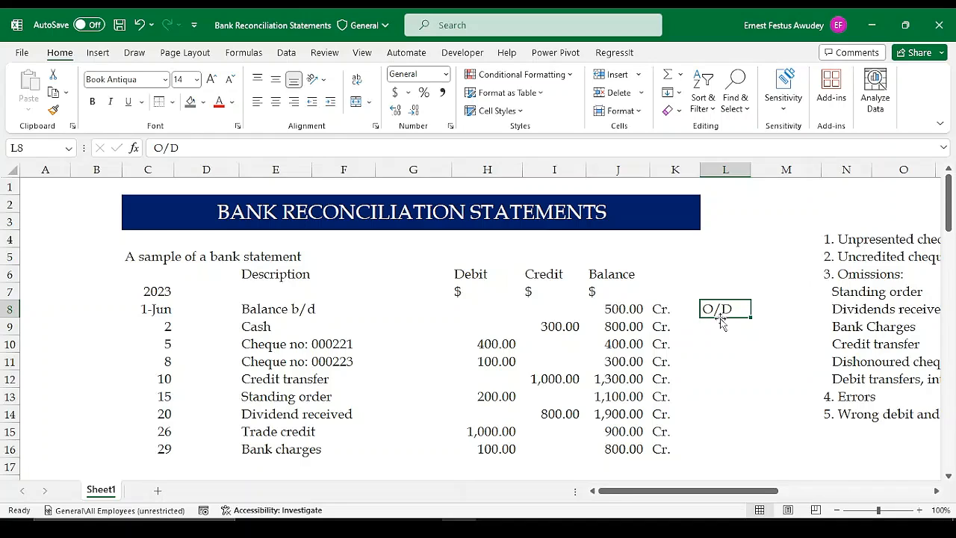
{"action": "key", "text": "BackSpace"}
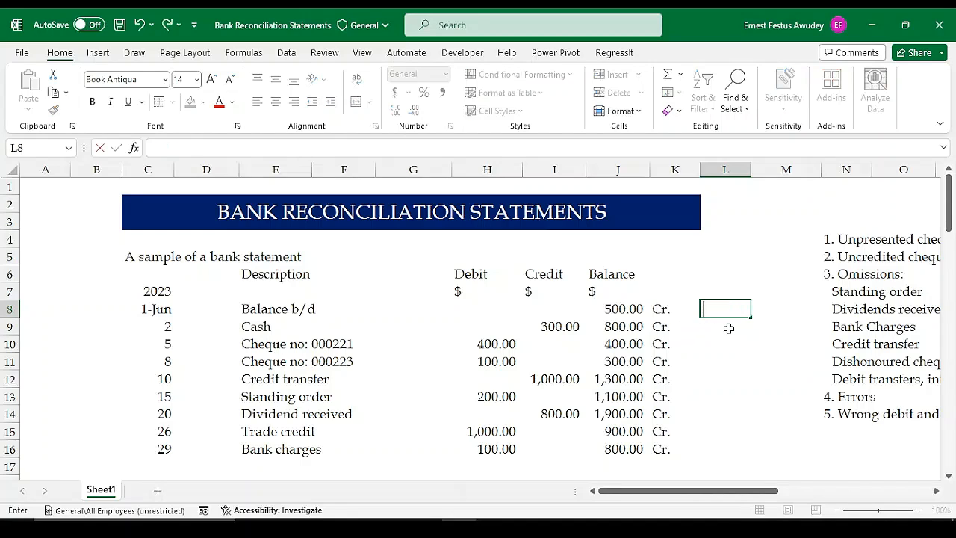
{"action": "left_click", "coordinate": [667, 309]}
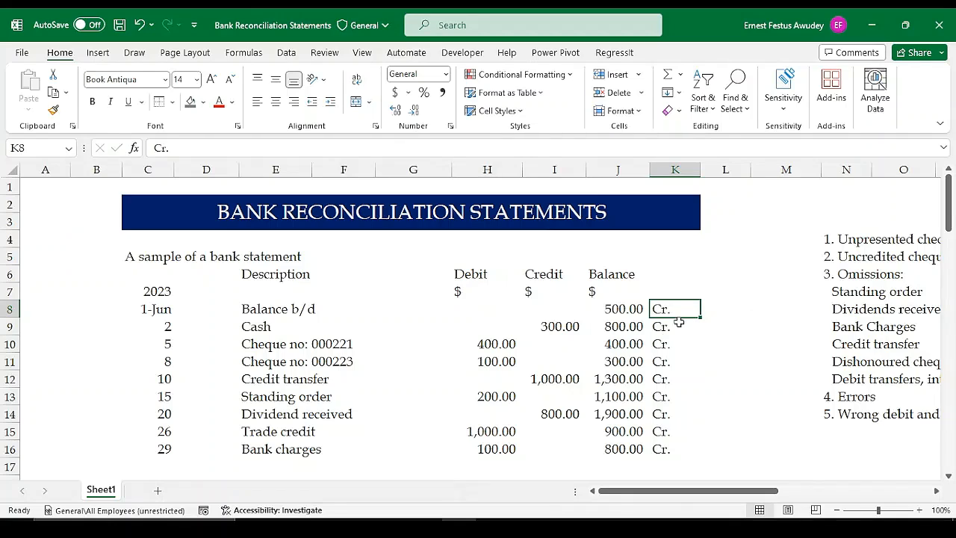
{"action": "left_click", "coordinate": [676, 325]}
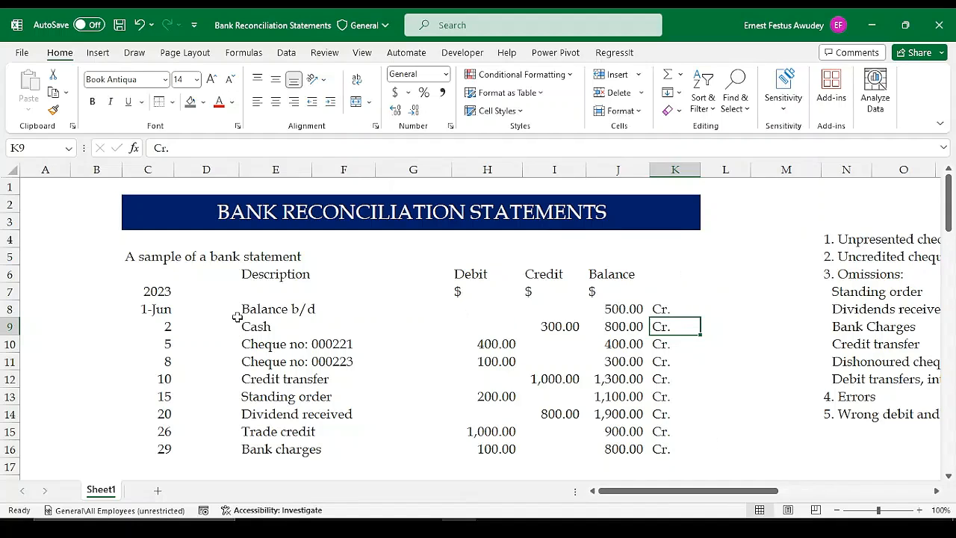
Step: Examine the bank statement's opening row: the 1-Jun date, the Balance b/d description and the balance in J8
{"action": "left_click_drag", "start_coordinate": [271, 312], "coordinate": [646, 310]}
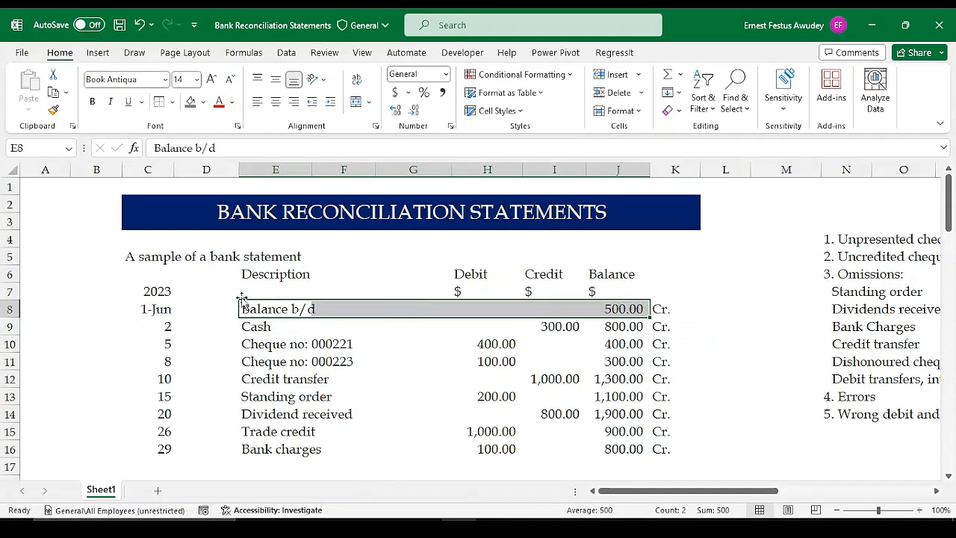
{"action": "left_click", "coordinate": [156, 292]}
{"action": "left_click_drag", "start_coordinate": [156, 292], "coordinate": [156, 447]}
{"action": "left_click", "coordinate": [167, 312]}
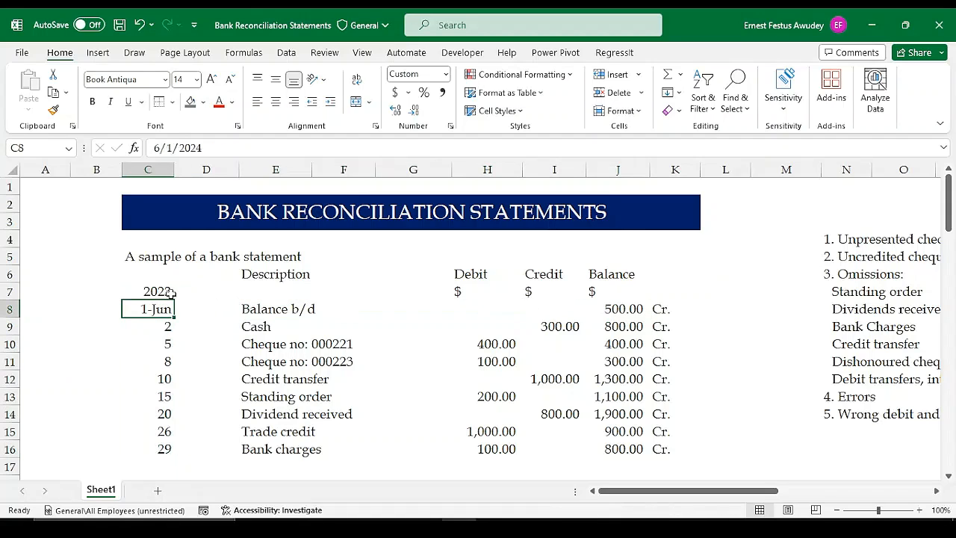
{"action": "left_click", "coordinate": [243, 308]}
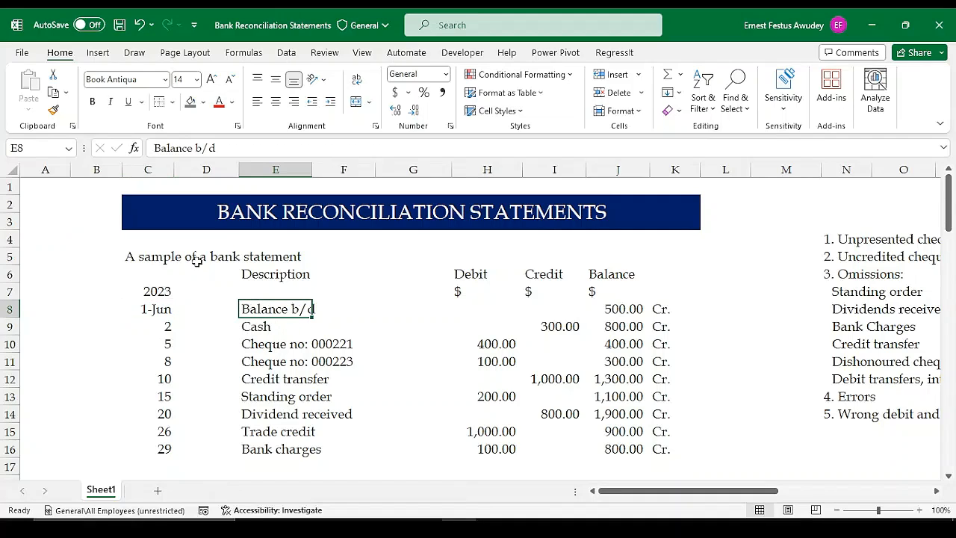
{"action": "left_click", "coordinate": [635, 308]}
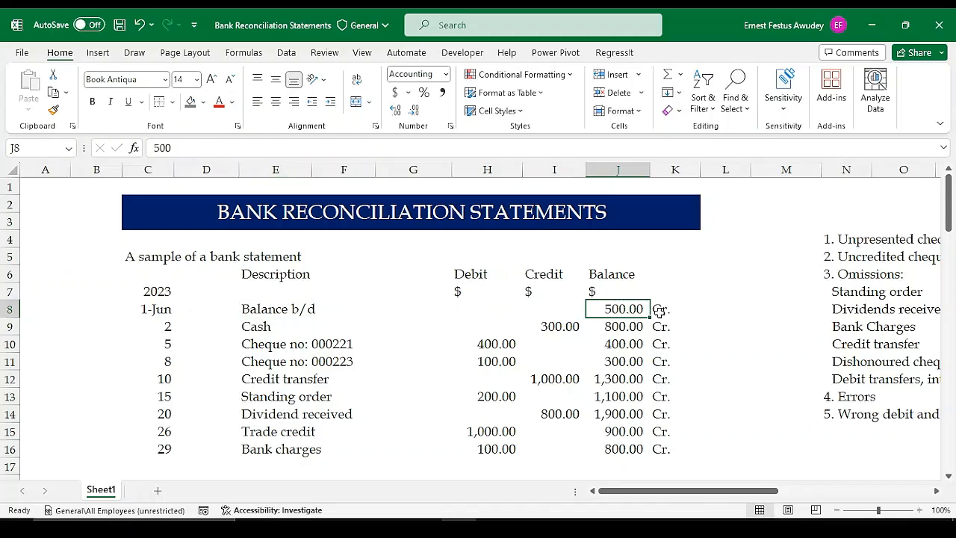
Step: Examine the Cash entry in row 9, comparing its debit and credit cells and the balances in J8 and J9
{"action": "left_click", "coordinate": [167, 333]}
{"action": "left_click", "coordinate": [275, 327]}
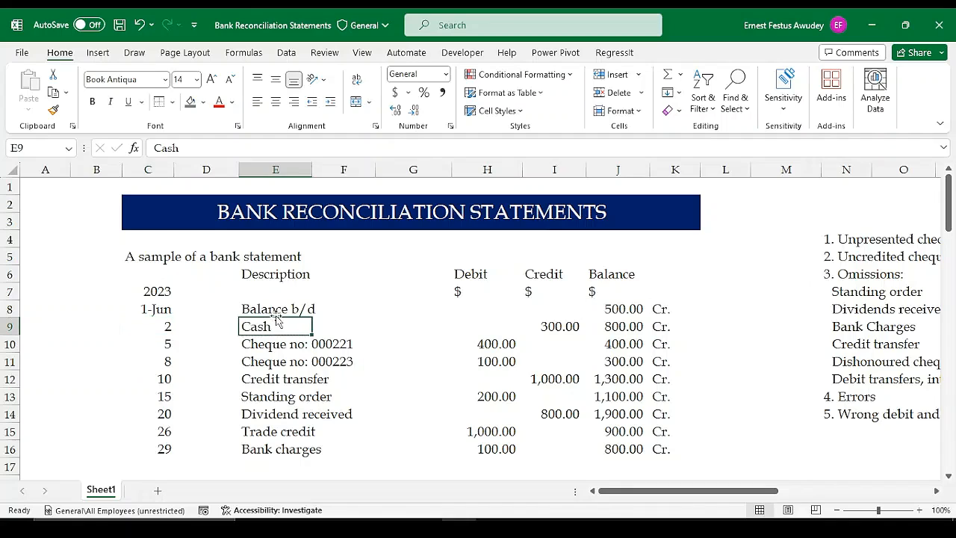
{"action": "left_click", "coordinate": [565, 326]}
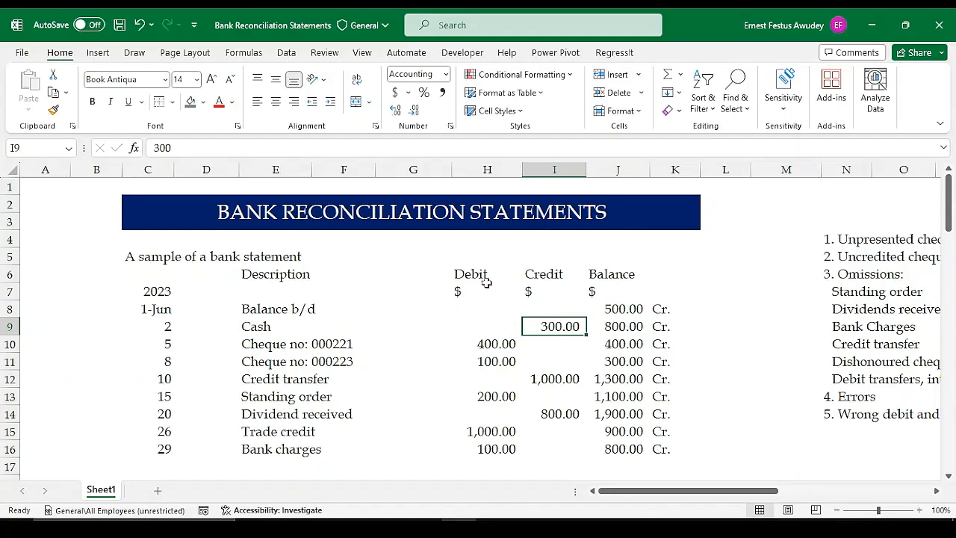
{"action": "left_click", "coordinate": [482, 323]}
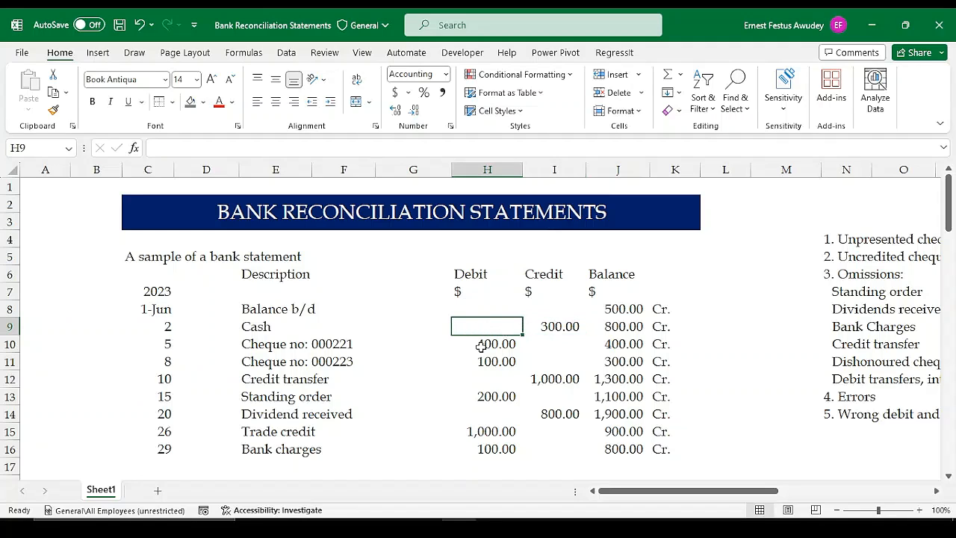
{"action": "left_click", "coordinate": [558, 328]}
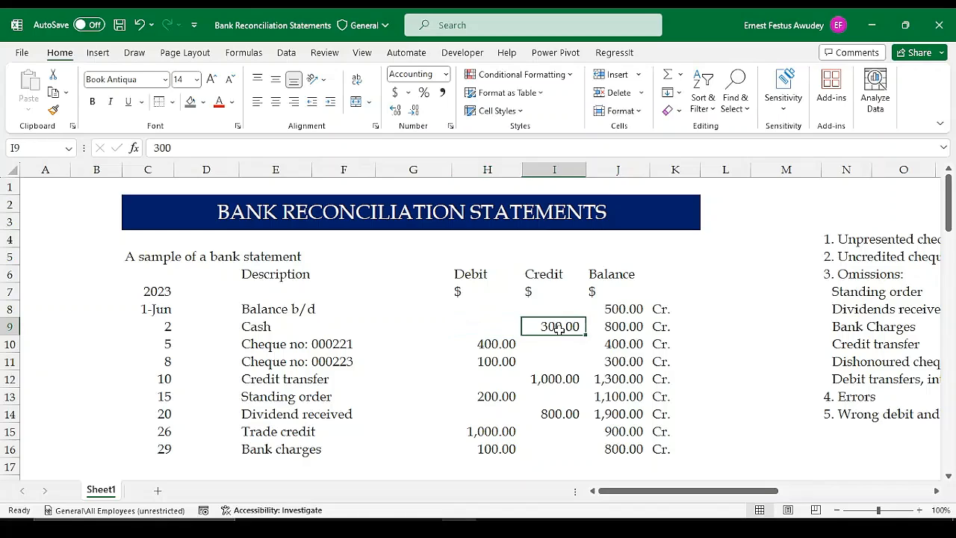
{"action": "left_click", "coordinate": [498, 327]}
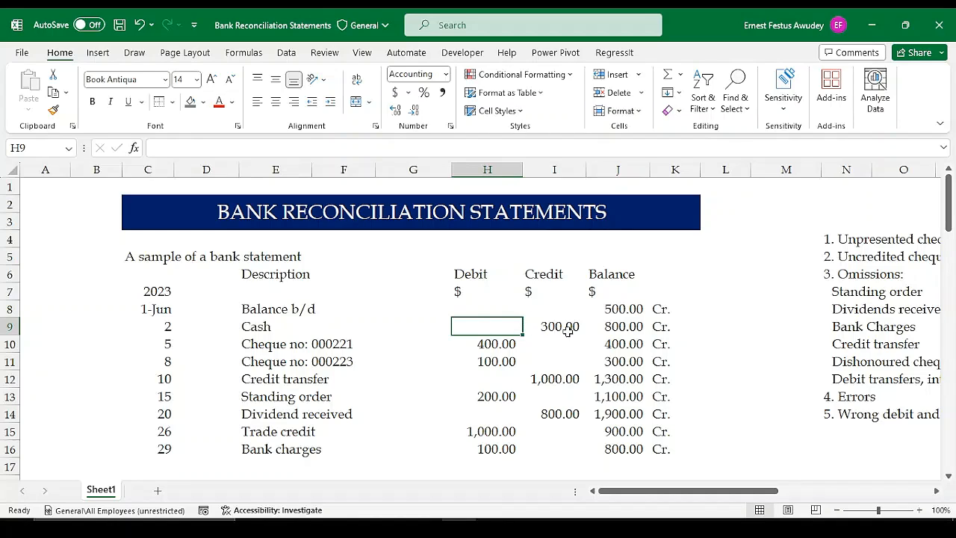
{"action": "left_click", "coordinate": [259, 327]}
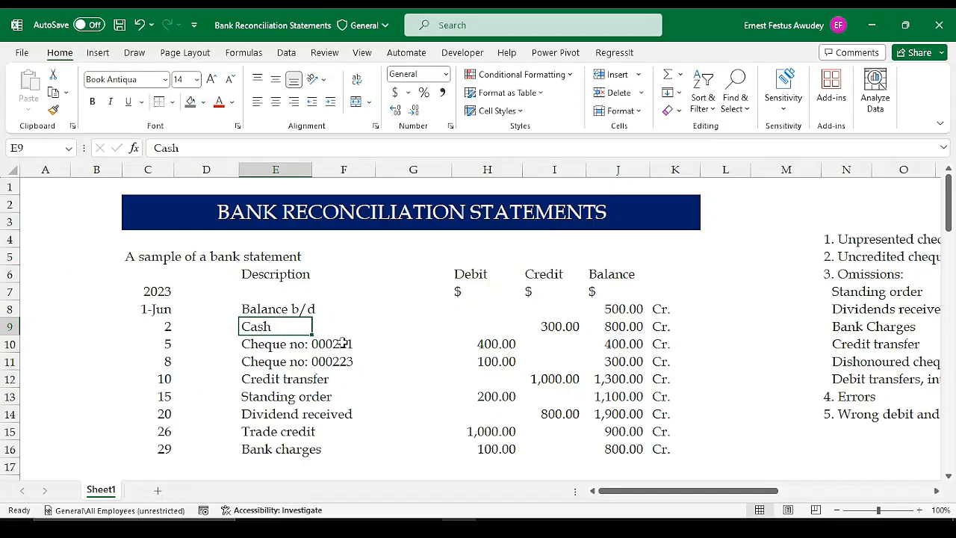
{"action": "left_click", "coordinate": [562, 327]}
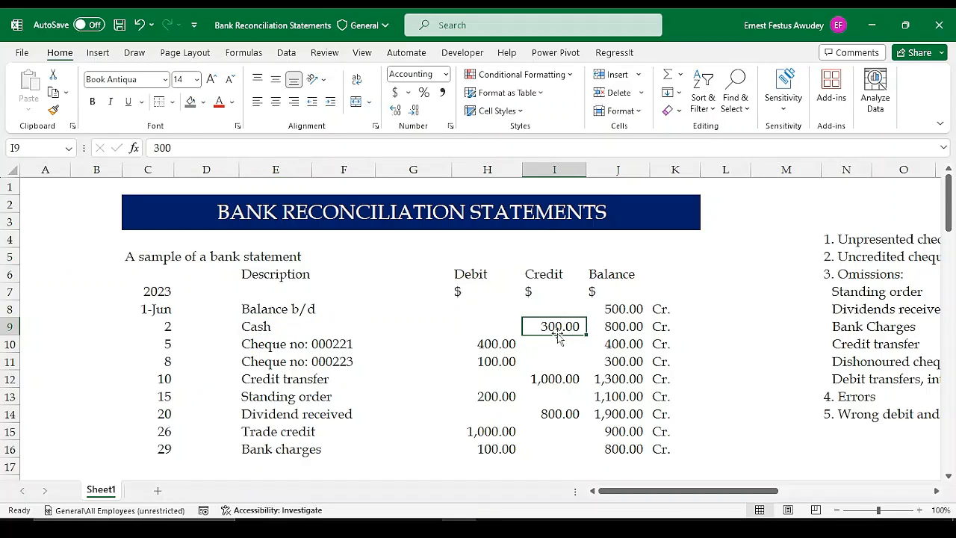
{"action": "left_click", "coordinate": [615, 329]}
{"action": "left_click", "coordinate": [625, 308]}
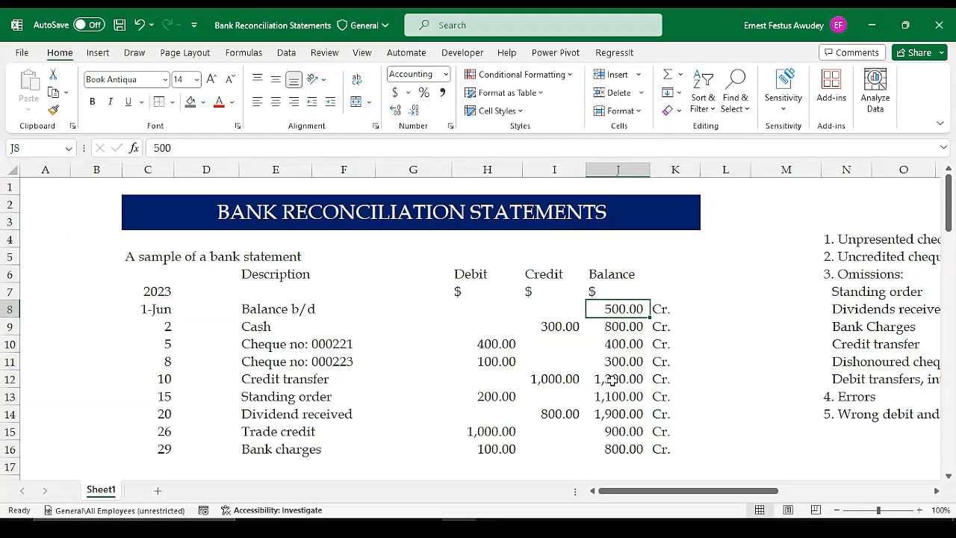
{"action": "left_click", "coordinate": [626, 327]}
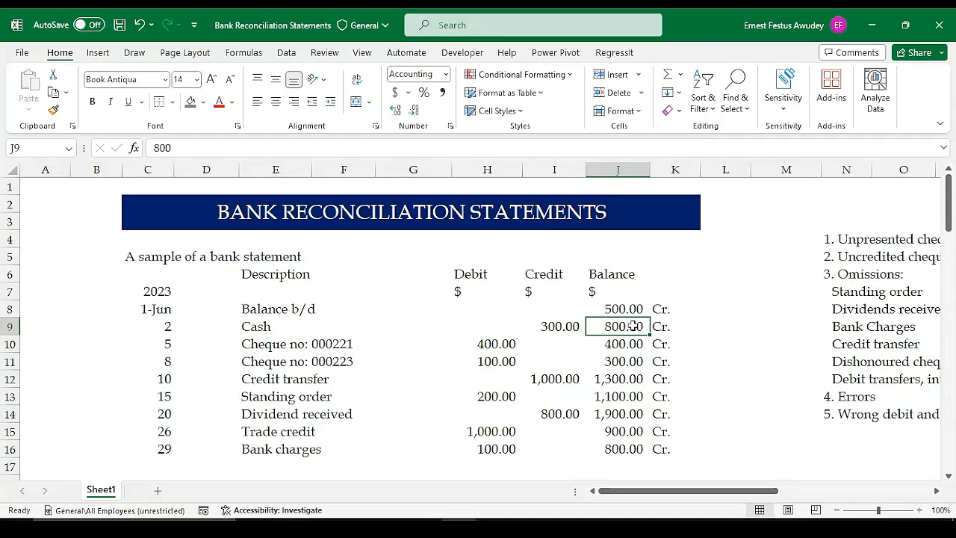
Step: Examine the two cheque entries in rows 10 and 11 with their debit amounts and the balance in J11
{"action": "left_click", "coordinate": [266, 344]}
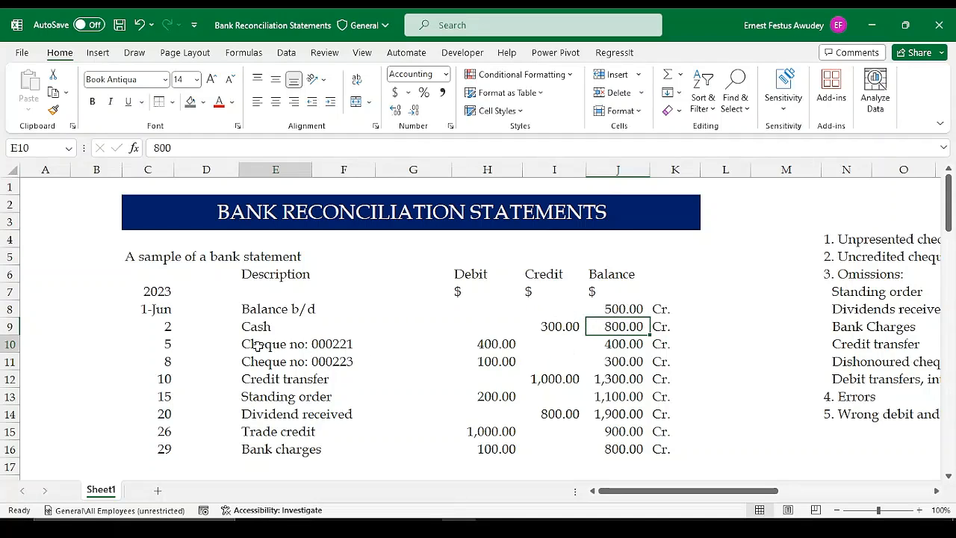
{"action": "left_click", "coordinate": [288, 361]}
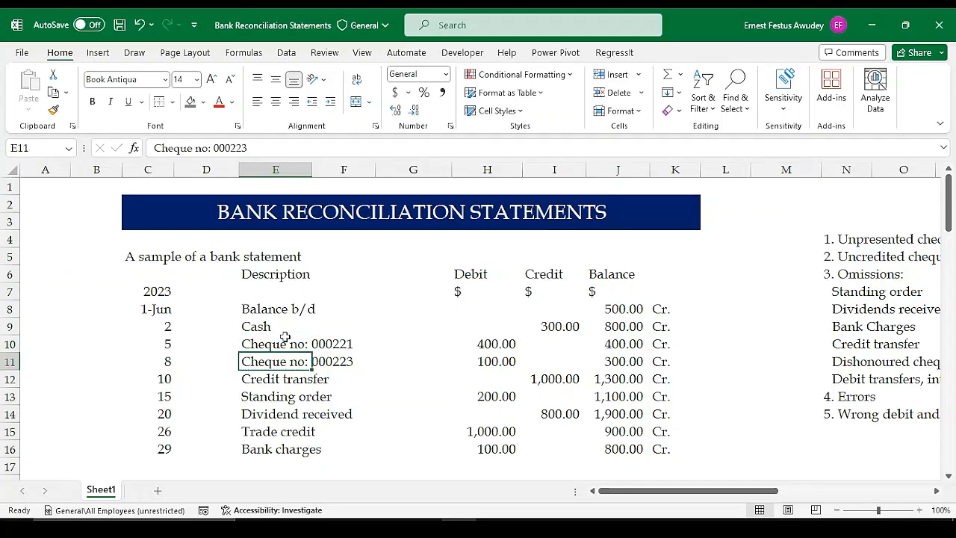
{"action": "left_click", "coordinate": [284, 346]}
{"action": "left_click", "coordinate": [286, 361]}
{"action": "left_click", "coordinate": [485, 345]}
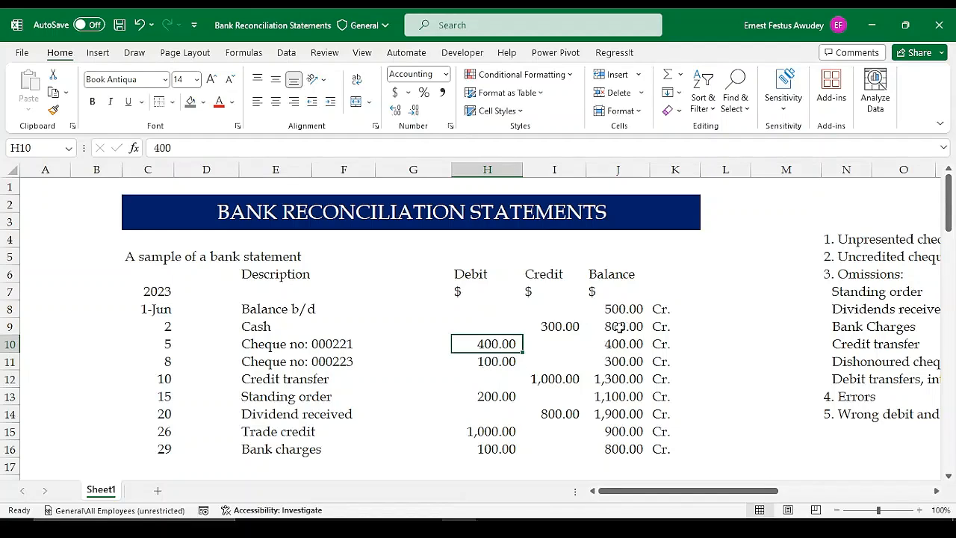
{"action": "left_click", "coordinate": [496, 363]}
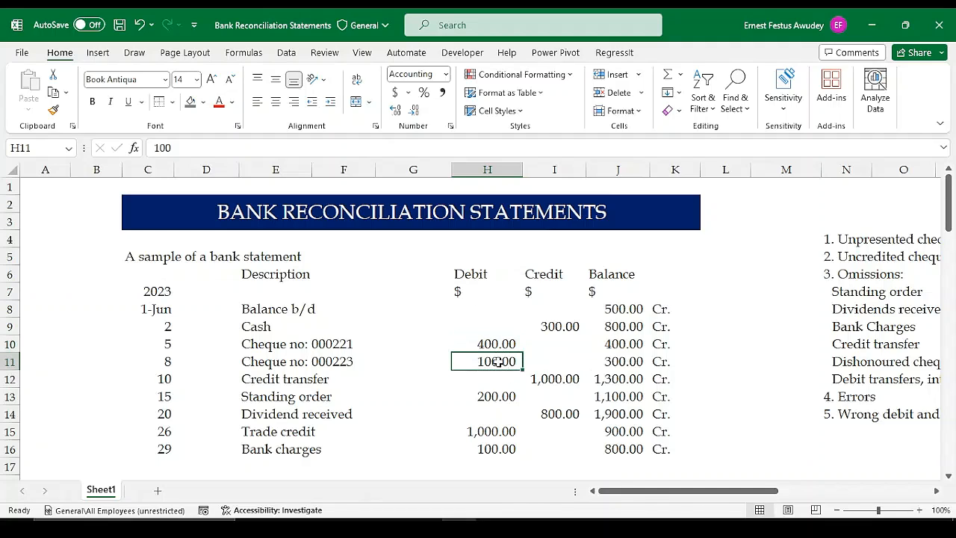
{"action": "left_click", "coordinate": [614, 362]}
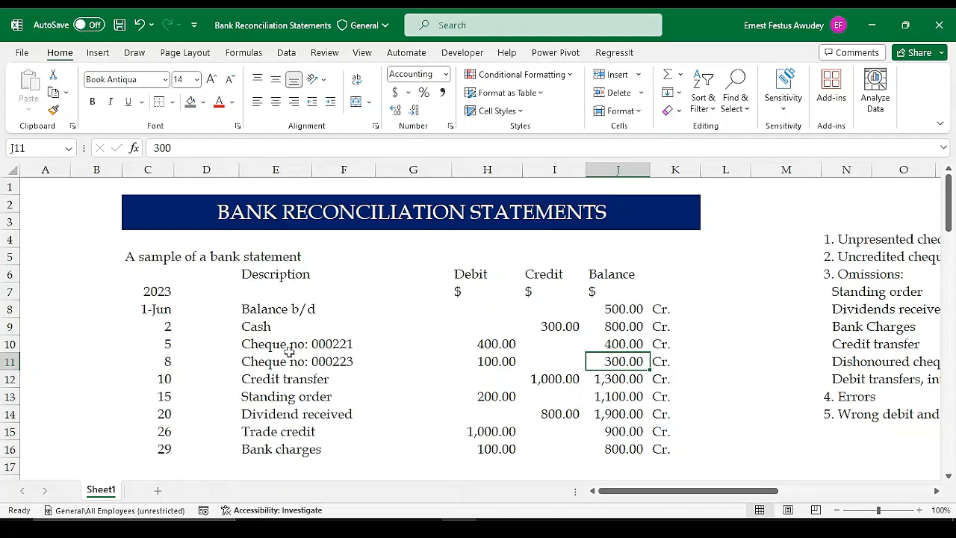
Step: Examine the Credit transfer entry in row 12, its credit amount in I12 and the preceding balance in J11
{"action": "left_click", "coordinate": [254, 381]}
{"action": "left_click_drag", "start_coordinate": [313, 385], "coordinate": [552, 376]}
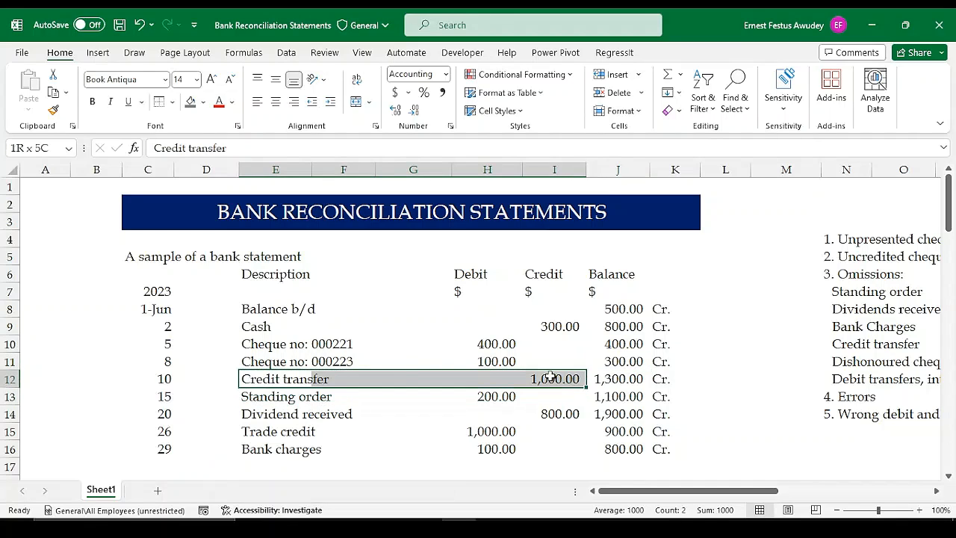
{"action": "left_click", "coordinate": [283, 374]}
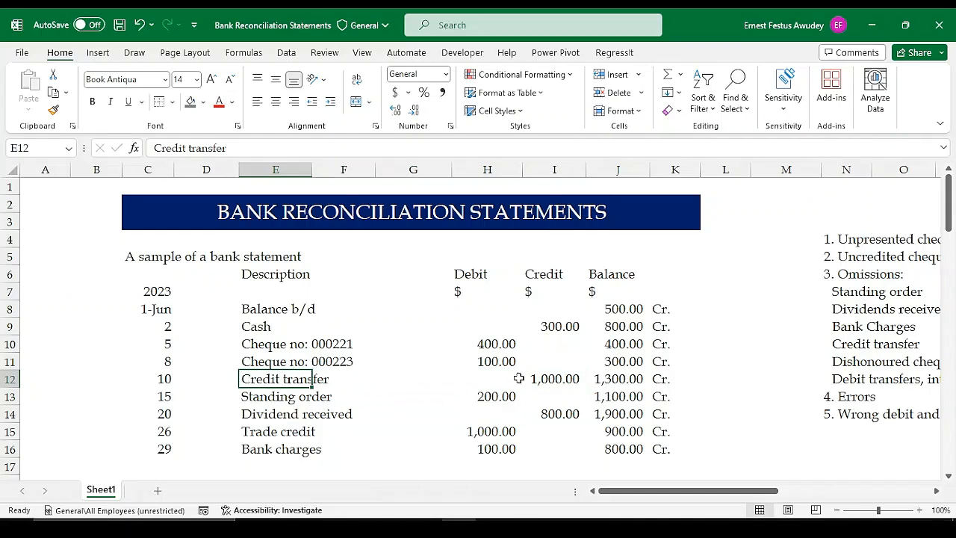
{"action": "left_click", "coordinate": [559, 379]}
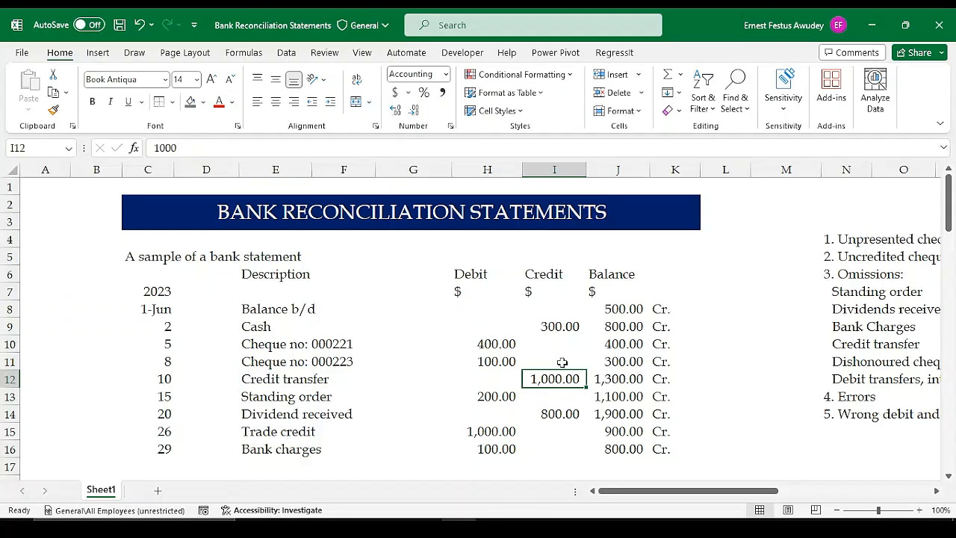
{"action": "left_click", "coordinate": [625, 364]}
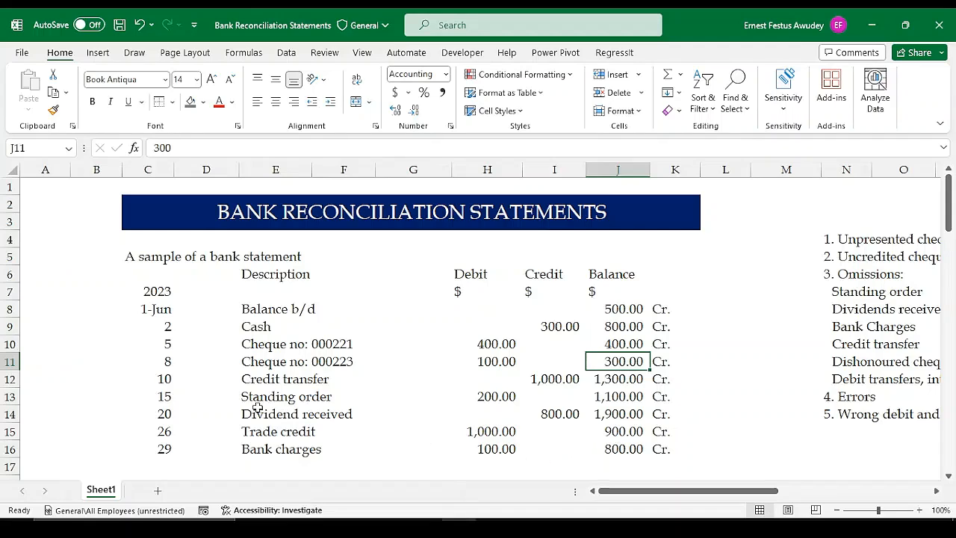
Step: Examine the Standing order entry in row 13 with its debit amount, and glance at the sample reconciliation statement below
{"action": "left_click", "coordinate": [295, 397]}
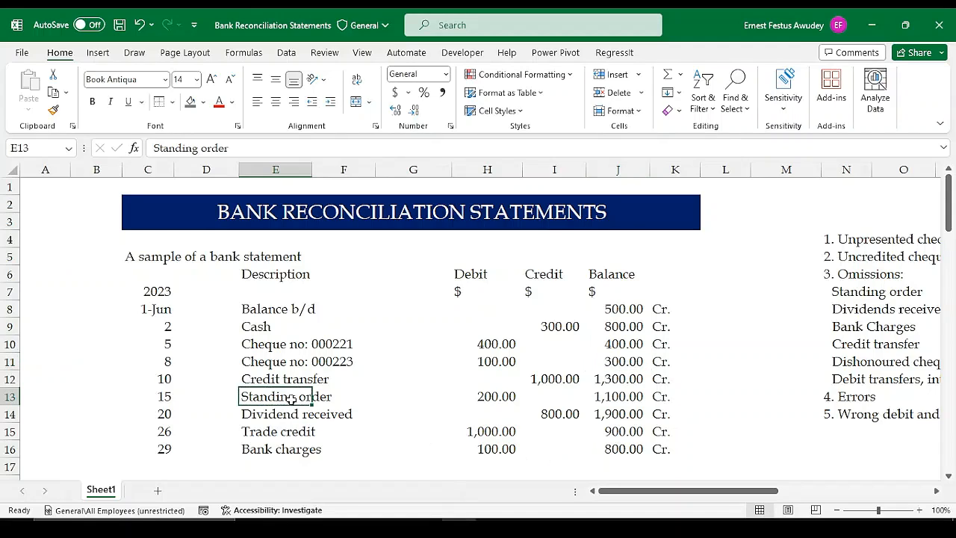
{"action": "left_click", "coordinate": [487, 398]}
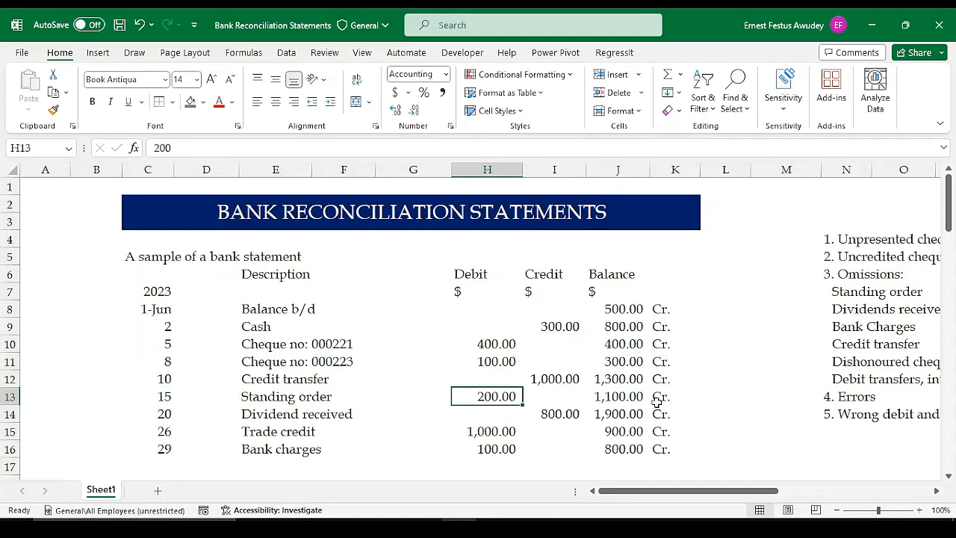
{"action": "scroll", "coordinate": [616, 452], "scroll_direction": "down", "scroll_amount": 3}
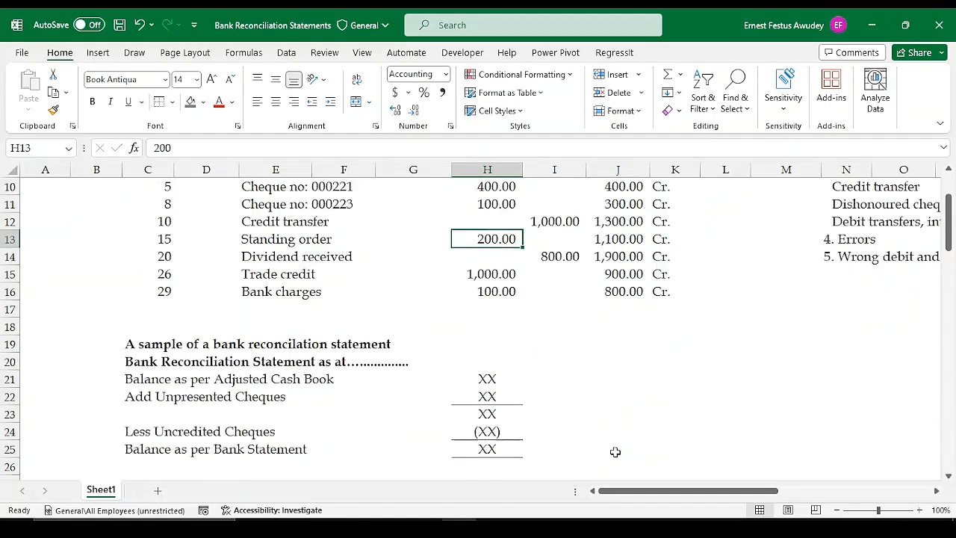
{"action": "scroll", "coordinate": [439, 345], "scroll_direction": "down", "scroll_amount": 1}
{"action": "scroll", "coordinate": [508, 344], "scroll_direction": "up", "scroll_amount": 4}
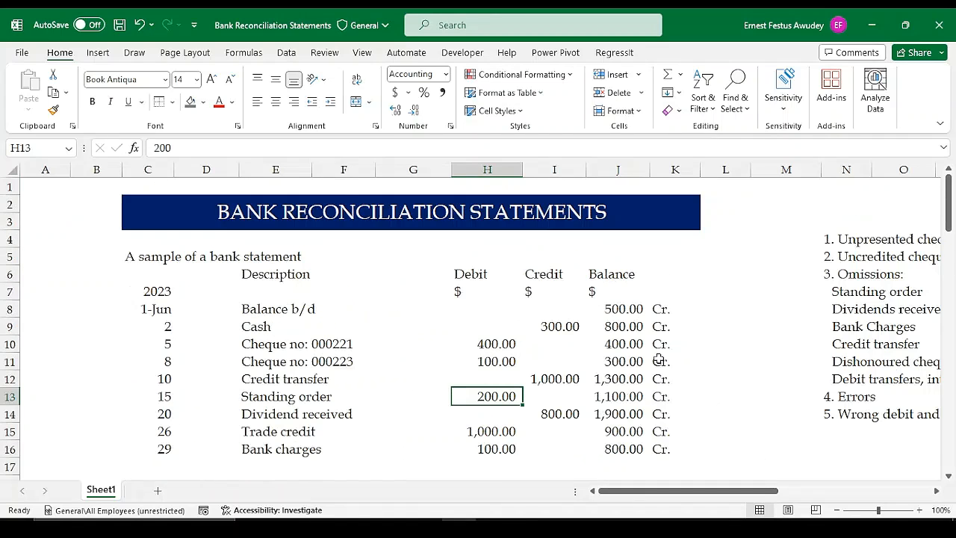
Step: Examine the Bank charges entry in row 16, highlighting C16:I16
{"action": "scroll", "coordinate": [598, 357], "scroll_direction": "down", "scroll_amount": 2}
{"action": "left_click", "coordinate": [493, 343]}
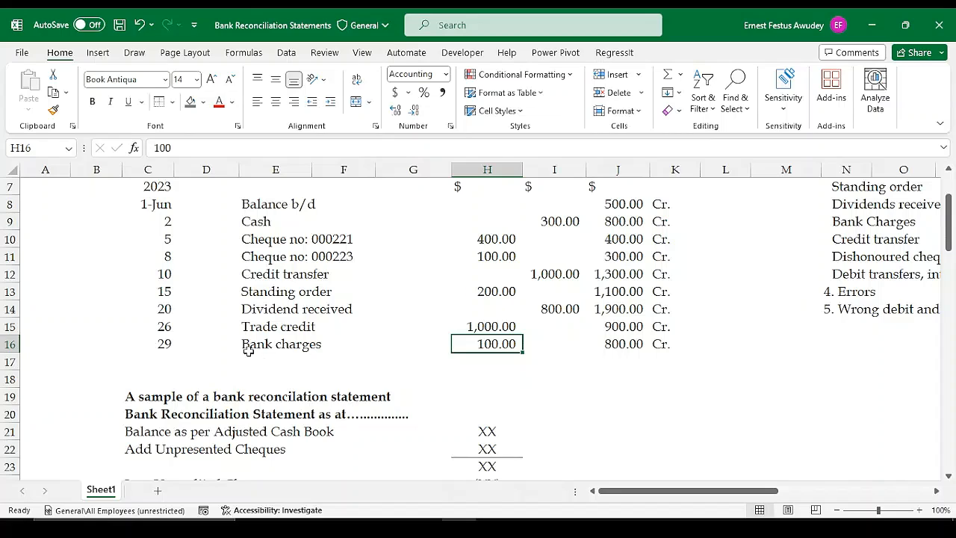
{"action": "left_click_drag", "start_coordinate": [170, 349], "coordinate": [581, 345]}
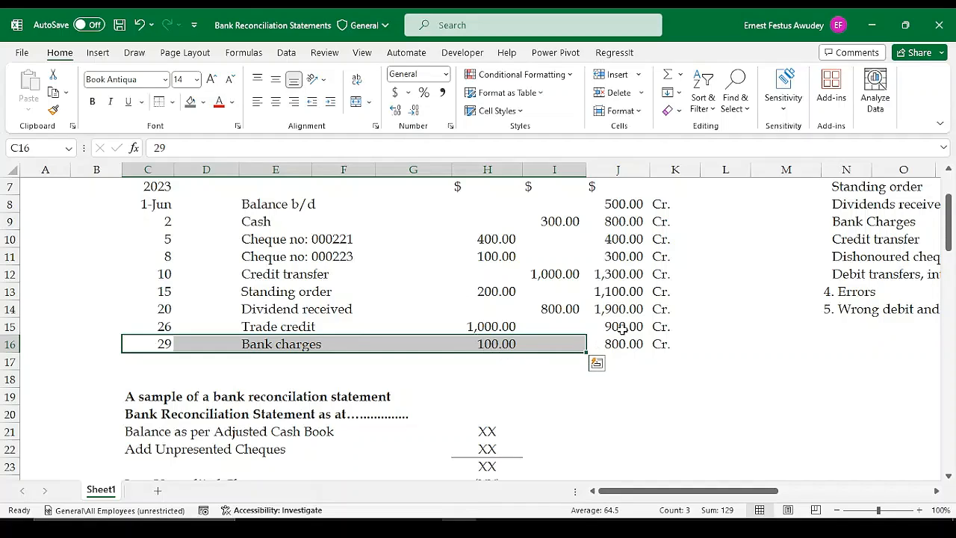
Step: Examine the closing balance in J16, then review the sample bank statement from its heading down to the Bank charges entry
{"action": "left_click", "coordinate": [607, 349]}
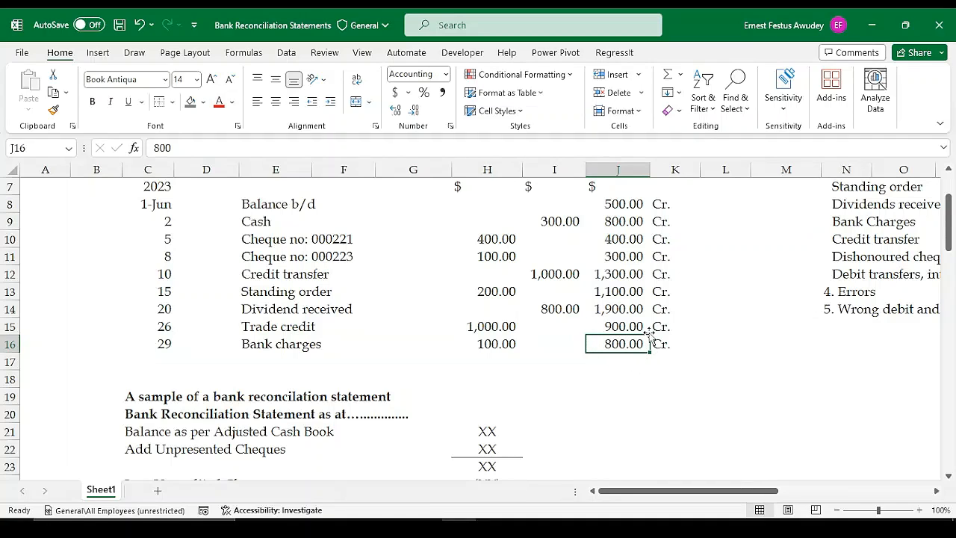
{"action": "scroll", "coordinate": [650, 336], "scroll_direction": "up", "scroll_amount": 1}
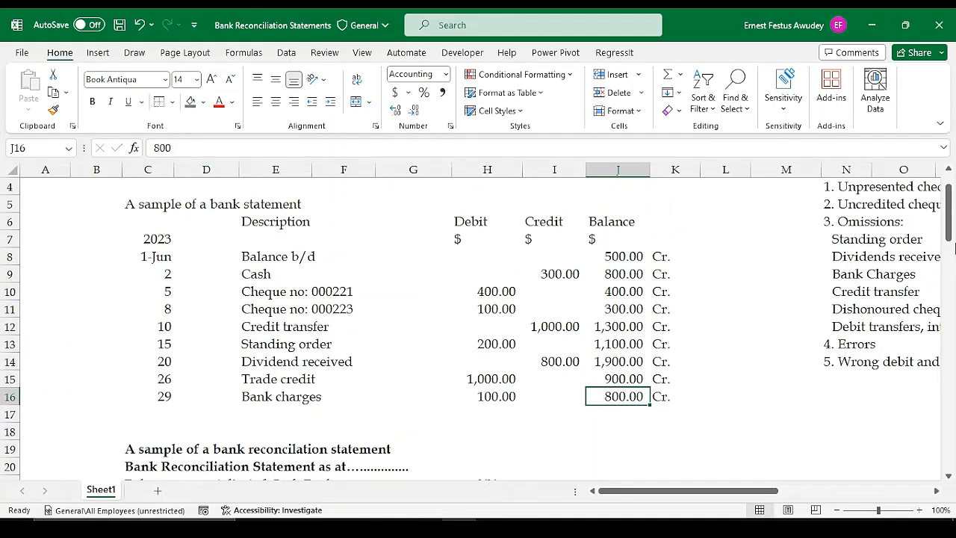
{"action": "left_click_drag", "start_coordinate": [950, 235], "coordinate": [950, 217]}
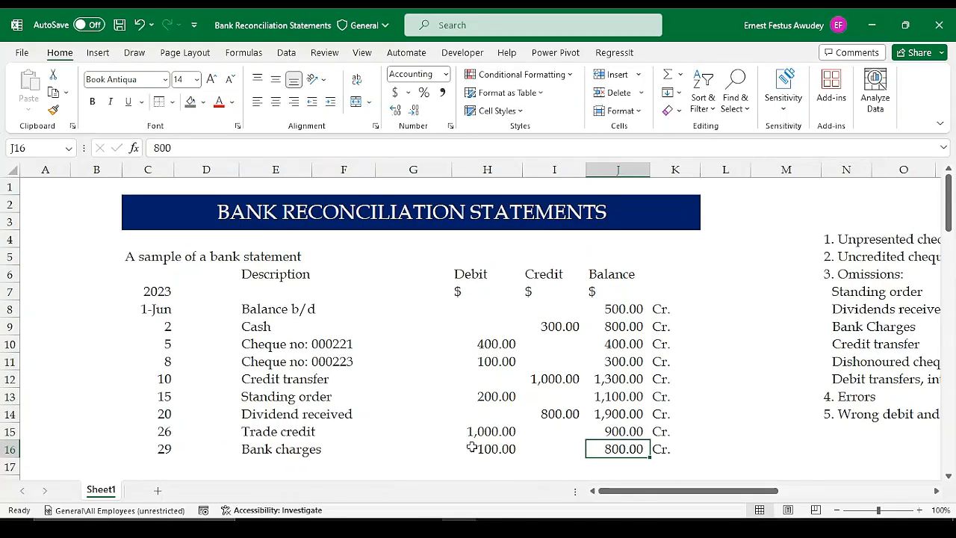
Step: Compare the cash book's credit side, highlighting X5:AB5, with the bank statement's Debit column at H8 and H9
{"action": "left_click_drag", "start_coordinate": [633, 493], "coordinate": [787, 494]}
{"action": "left_click_drag", "start_coordinate": [600, 259], "coordinate": [841, 262]}
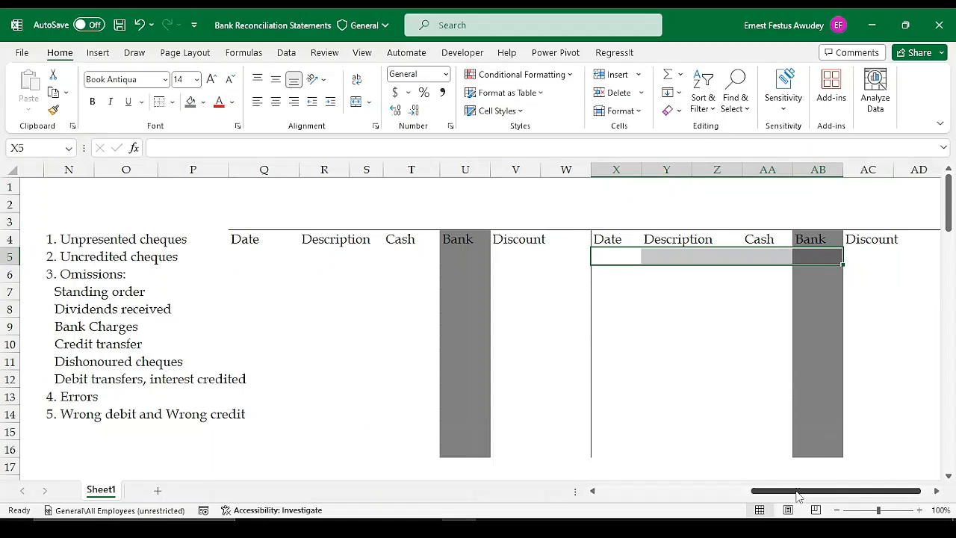
{"action": "left_click_drag", "start_coordinate": [797, 496], "coordinate": [647, 495]}
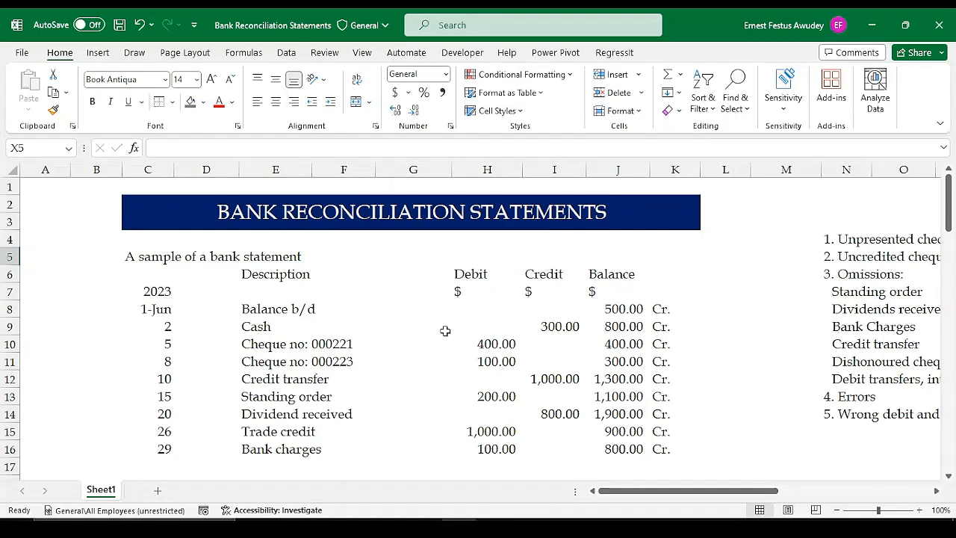
{"action": "left_click", "coordinate": [492, 322]}
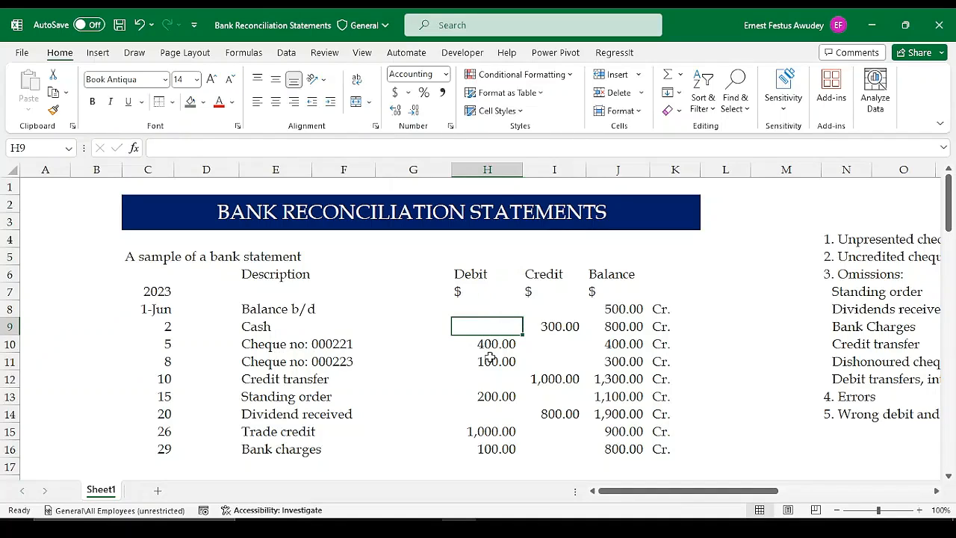
{"action": "left_click", "coordinate": [485, 311]}
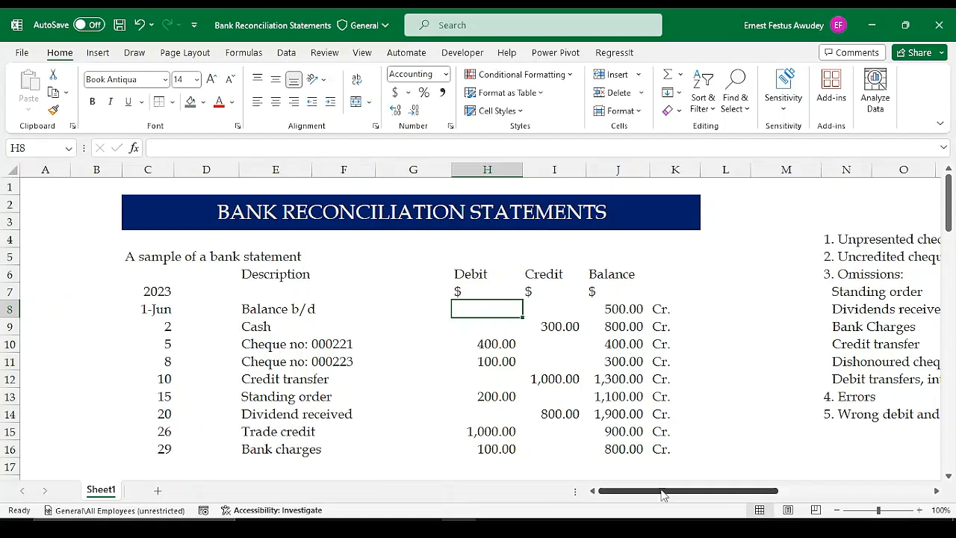
{"action": "mouse_move", "coordinate": [652, 498]}
{"action": "left_mouse_down"}
{"action": "mouse_move", "coordinate": [760, 494]}
{"action": "mouse_move", "coordinate": [635, 494]}
{"action": "left_mouse_up"}
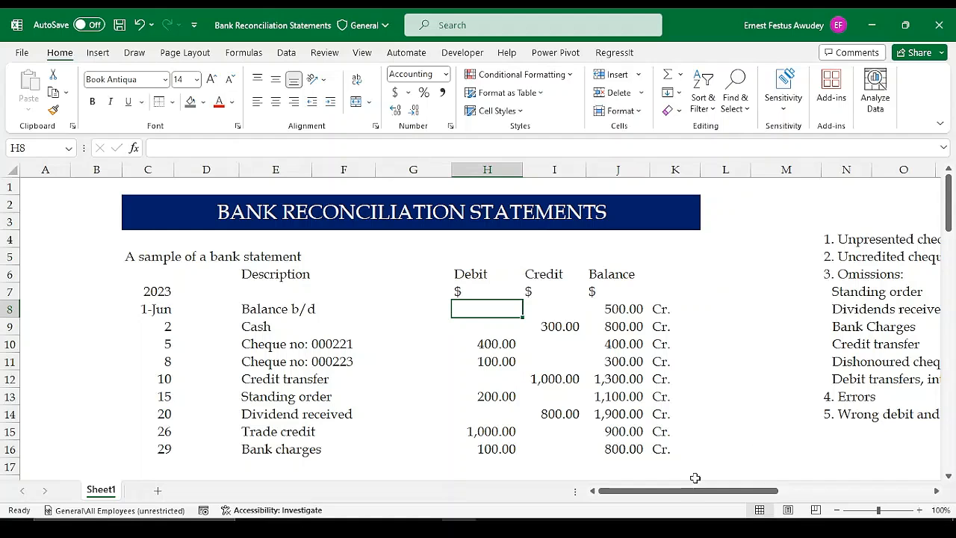
Step: Compare the bank statement's Credit column at I8 with the cash book's debit side, highlighting Q5:V5
{"action": "left_click_drag", "start_coordinate": [682, 490], "coordinate": [736, 489]}
{"action": "left_click_drag", "start_coordinate": [764, 489], "coordinate": [768, 489]}
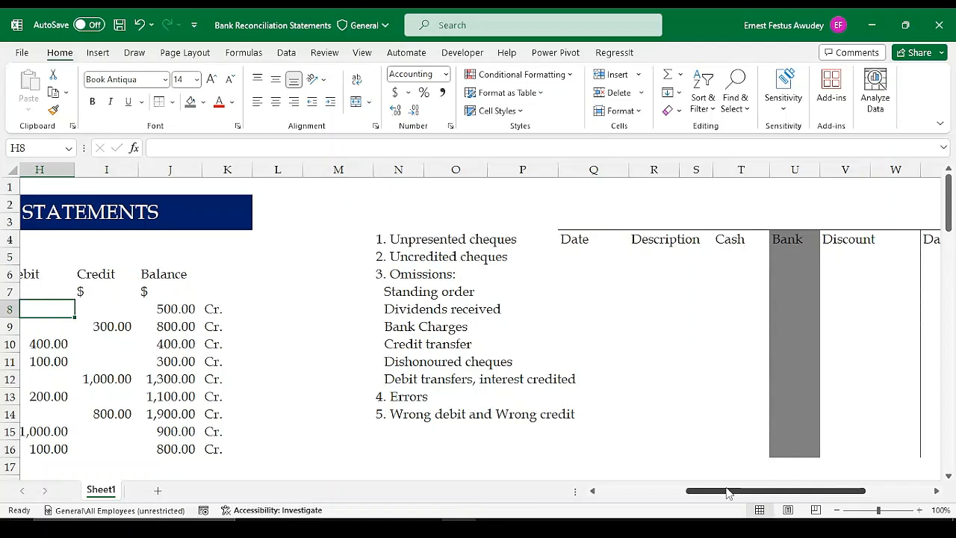
{"action": "left_click_drag", "start_coordinate": [725, 491], "coordinate": [695, 491]}
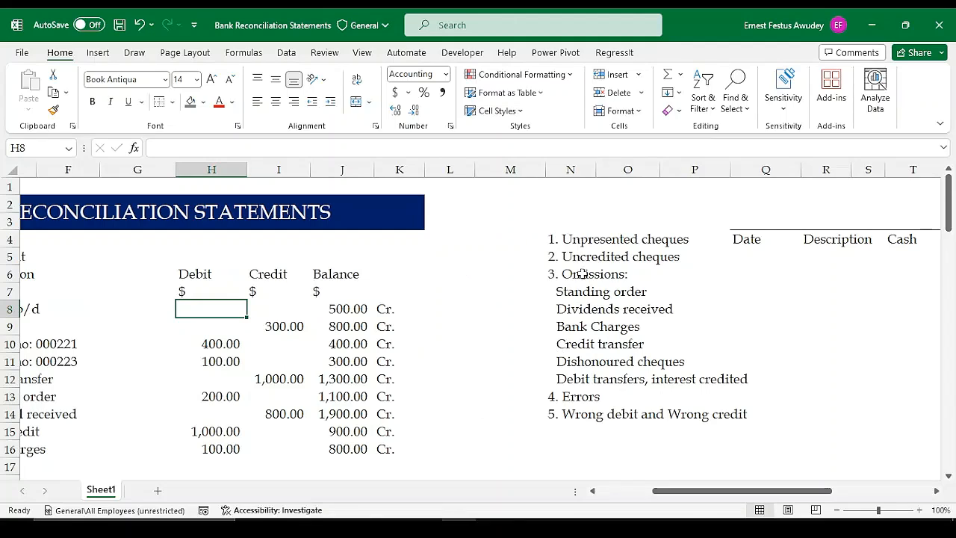
{"action": "left_click", "coordinate": [281, 308]}
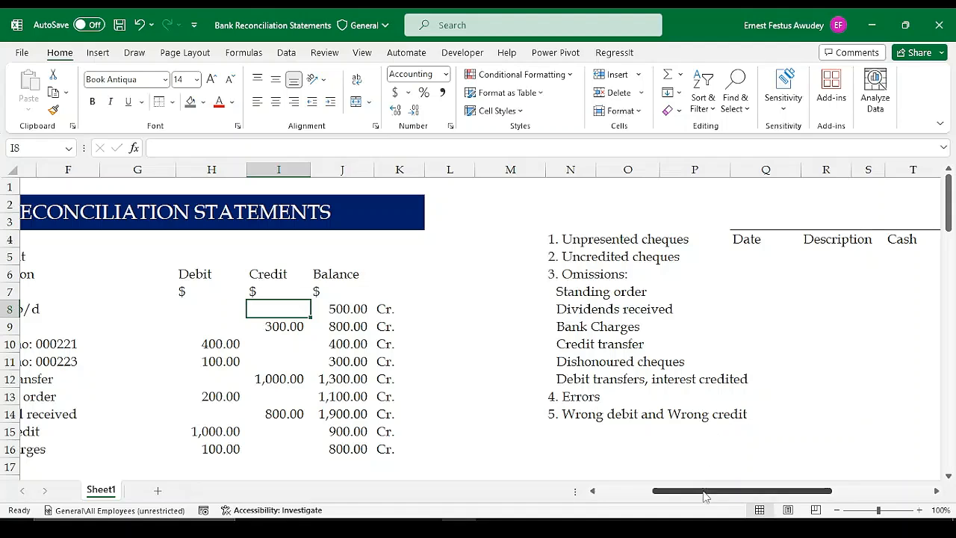
{"action": "left_click_drag", "start_coordinate": [701, 498], "coordinate": [758, 497]}
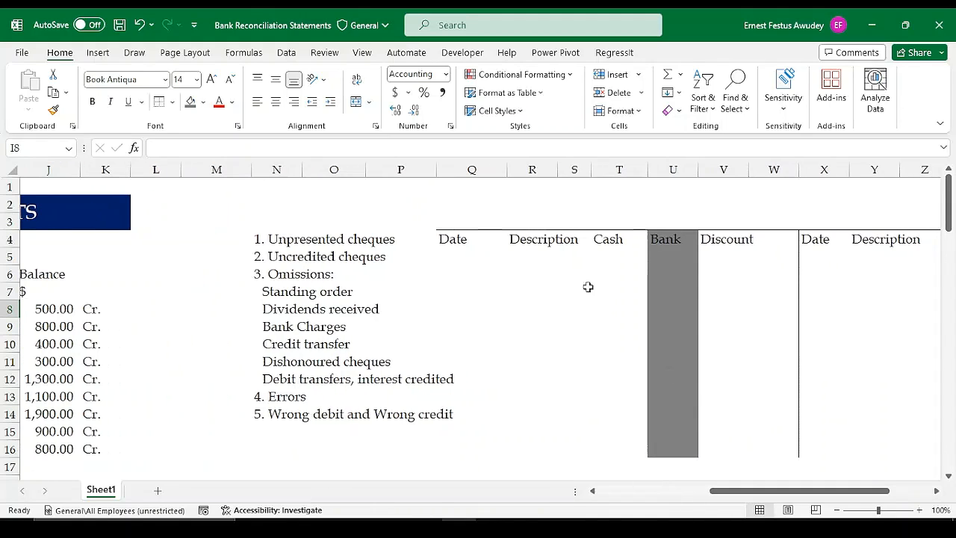
{"action": "left_click", "coordinate": [477, 267]}
{"action": "left_click", "coordinate": [448, 252]}
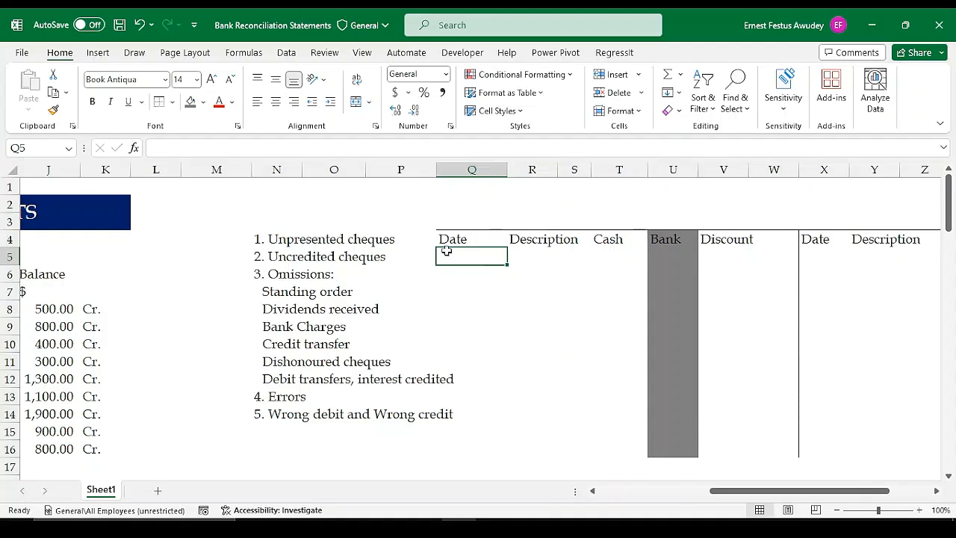
{"action": "left_click_drag", "start_coordinate": [450, 254], "coordinate": [746, 263]}
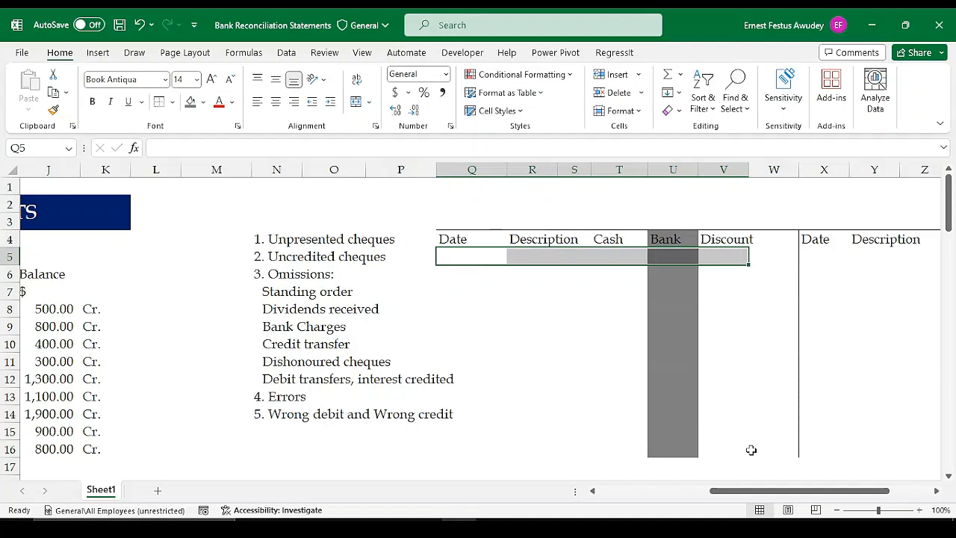
Step: Review the bank statement against the list of causes of differences and the cash book, and check the opening balance in J8
{"action": "left_click_drag", "start_coordinate": [744, 495], "coordinate": [726, 495]}
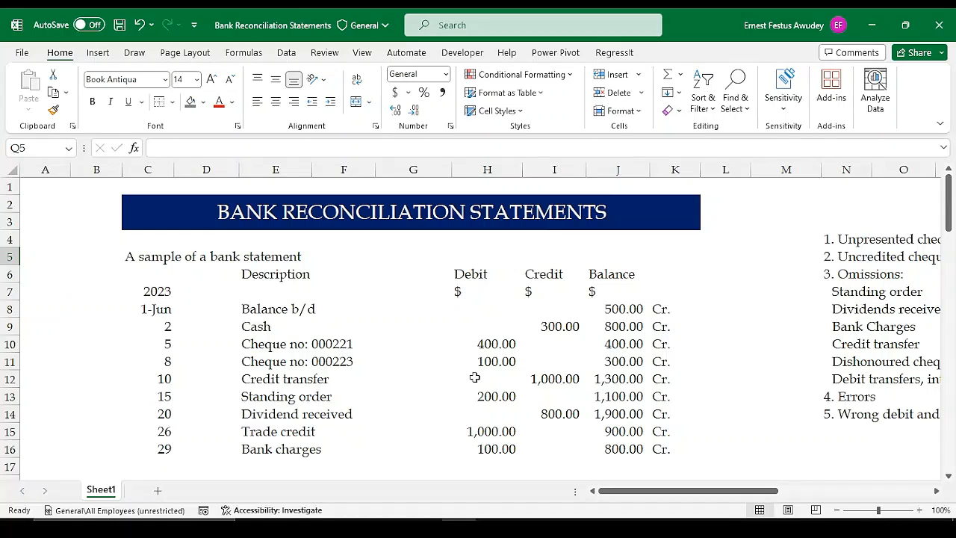
{"action": "left_click_drag", "start_coordinate": [644, 499], "coordinate": [692, 498]}
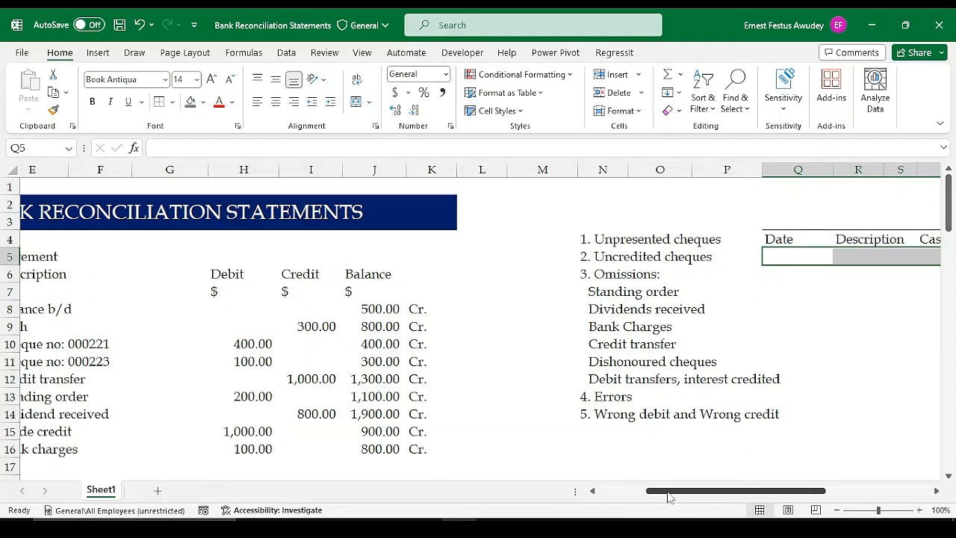
{"action": "mouse_move", "coordinate": [672, 495]}
{"action": "left_mouse_down"}
{"action": "mouse_move", "coordinate": [652, 496]}
{"action": "mouse_move", "coordinate": [666, 496]}
{"action": "left_mouse_up"}
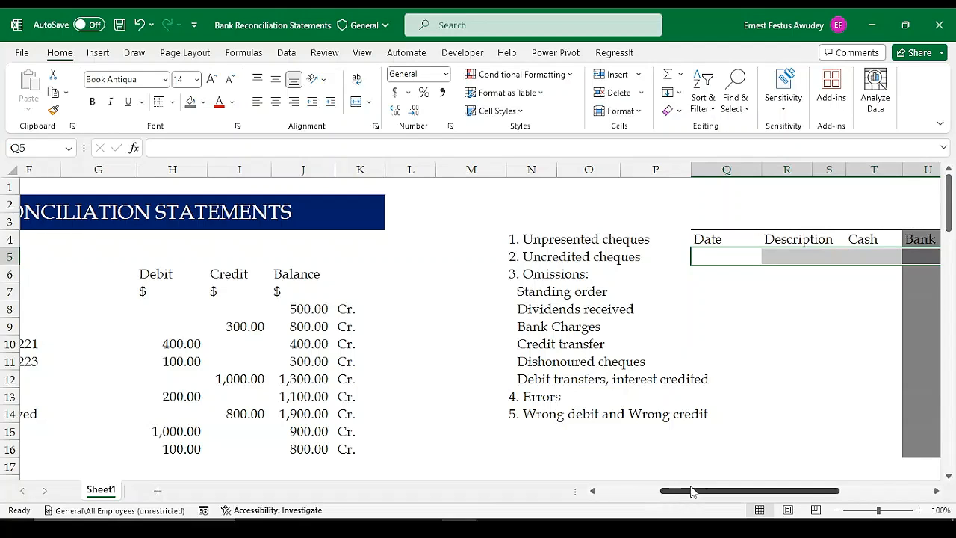
{"action": "left_click_drag", "start_coordinate": [691, 490], "coordinate": [631, 491]}
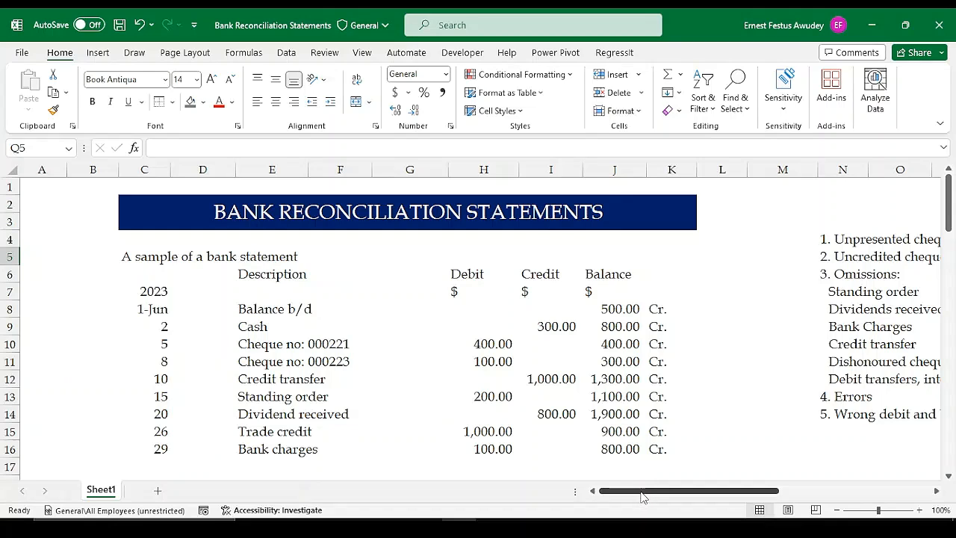
{"action": "left_click_drag", "start_coordinate": [641, 497], "coordinate": [722, 482]}
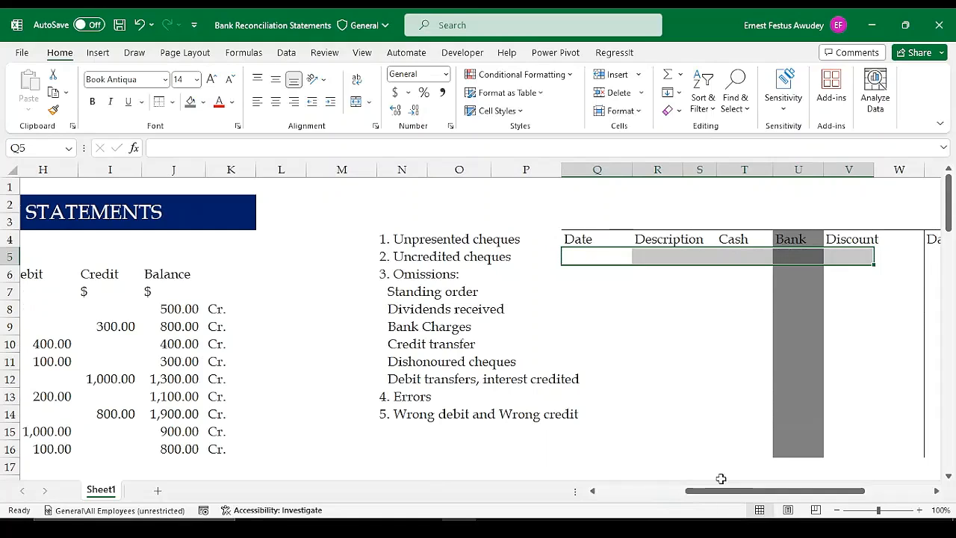
{"action": "left_click_drag", "start_coordinate": [683, 490], "coordinate": [604, 489]}
{"action": "left_click", "coordinate": [728, 309]}
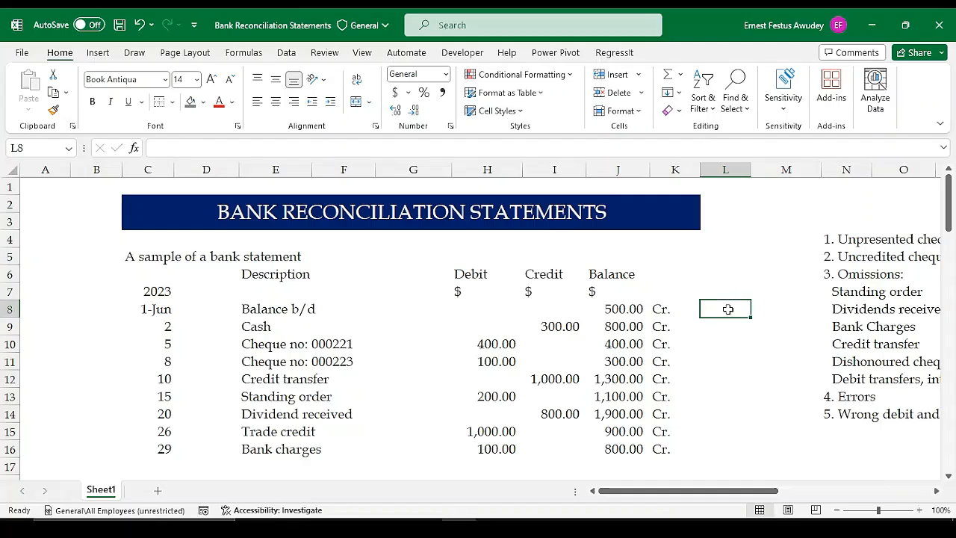
{"action": "left_click", "coordinate": [638, 307]}
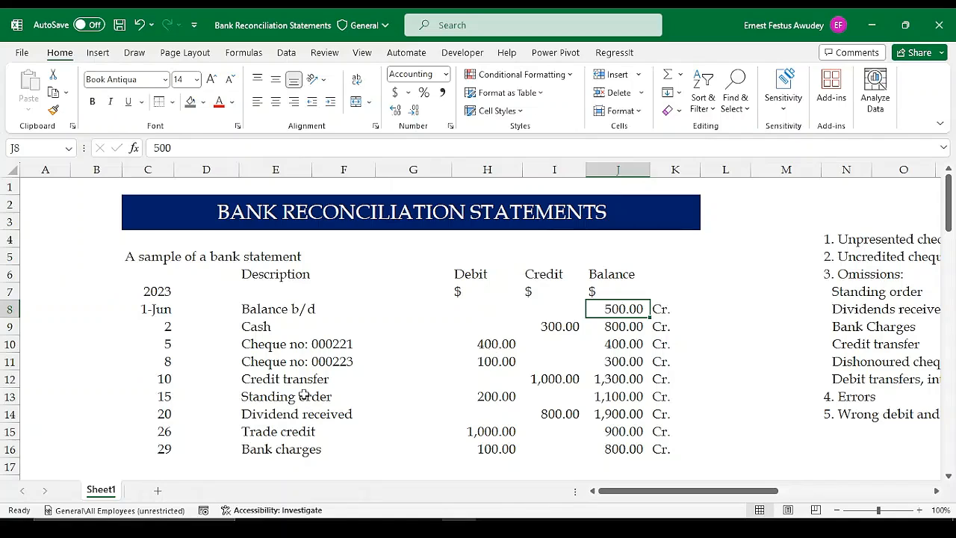
Step: Relate the Standing order entry in E13:H13 to the cash book's credit side, highlighting X7:AC7
{"action": "left_click_drag", "start_coordinate": [249, 396], "coordinate": [501, 400]}
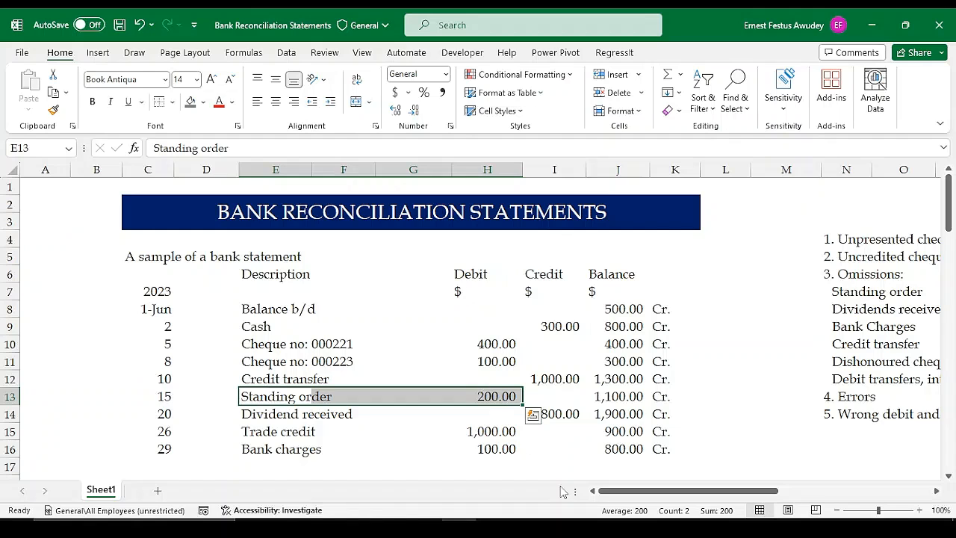
{"action": "left_click_drag", "start_coordinate": [621, 494], "coordinate": [775, 493]}
{"action": "left_click_drag", "start_coordinate": [602, 289], "coordinate": [876, 290]}
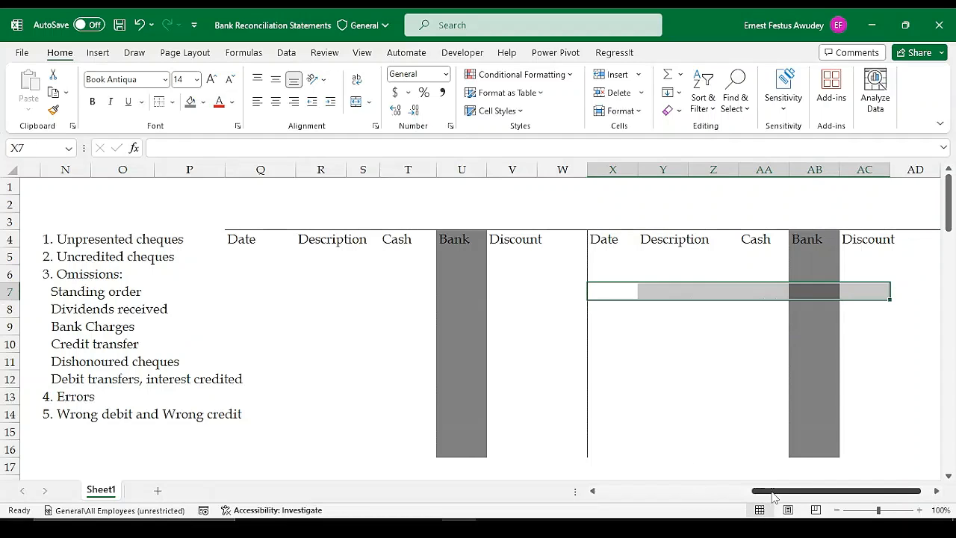
{"action": "left_click_drag", "start_coordinate": [770, 498], "coordinate": [597, 492]}
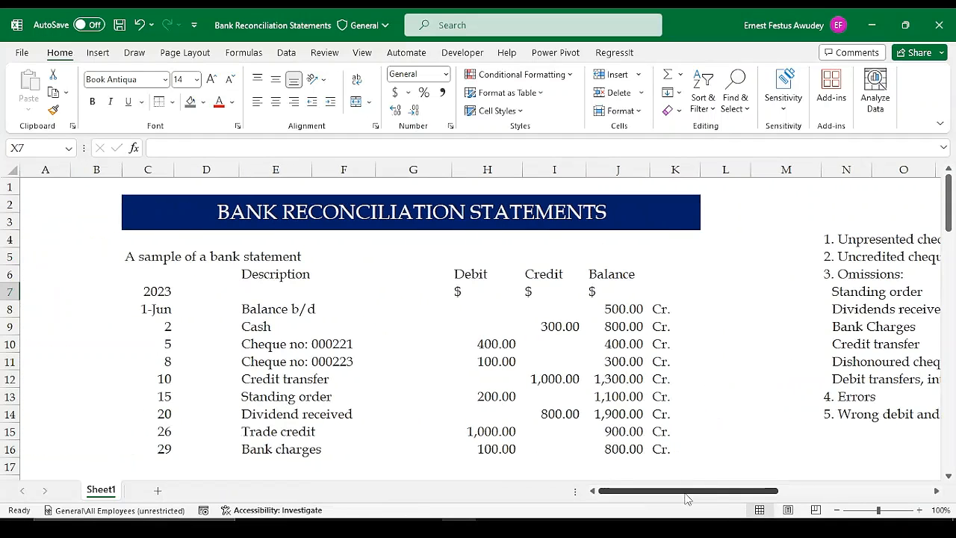
{"action": "left_click_drag", "start_coordinate": [685, 497], "coordinate": [841, 498]}
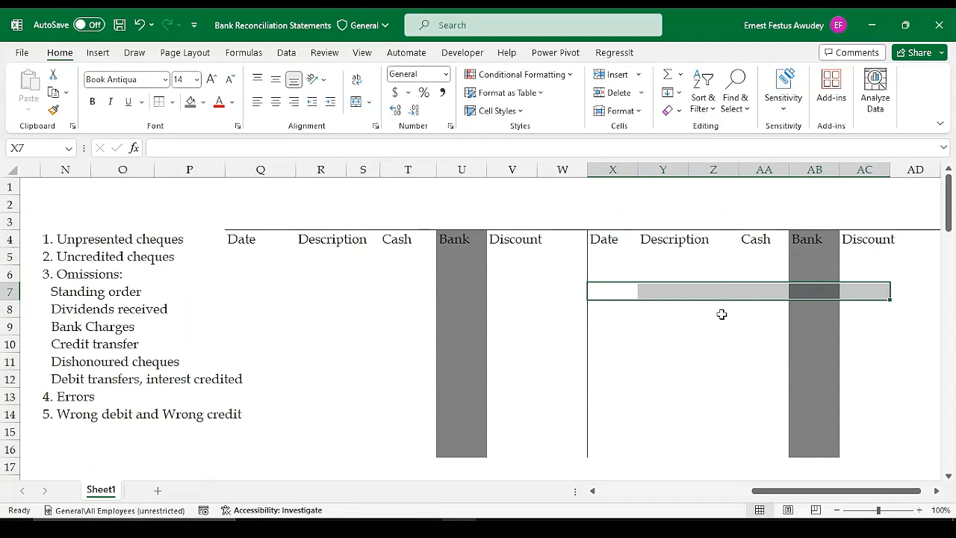
{"action": "left_click_drag", "start_coordinate": [780, 493], "coordinate": [624, 493]}
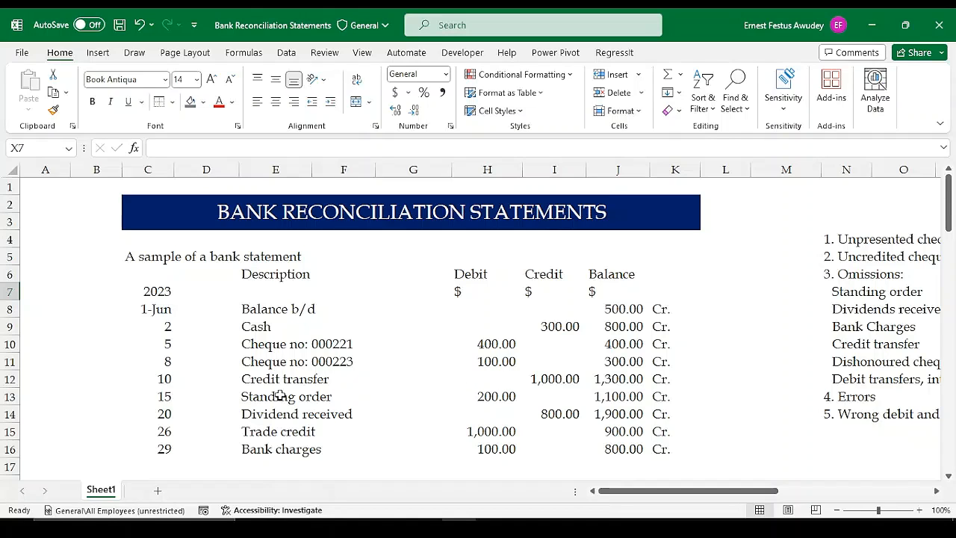
Step: Relate the Dividends received item in N8:P8 to the bank statement and the cash book's debit side, highlighting Q6:W6
{"action": "left_click_drag", "start_coordinate": [714, 491], "coordinate": [750, 491]}
{"action": "left_click_drag", "start_coordinate": [657, 308], "coordinate": [769, 308]}
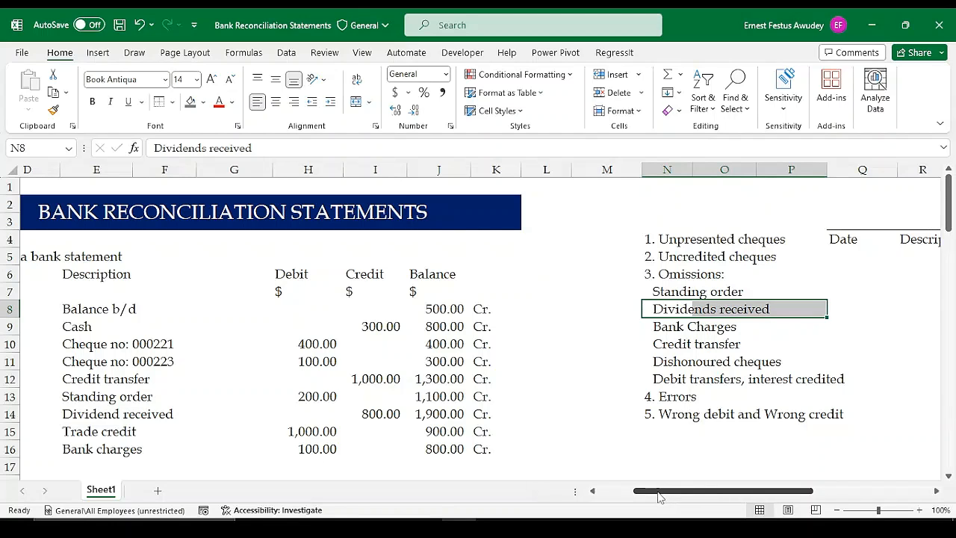
{"action": "left_click_drag", "start_coordinate": [662, 494], "coordinate": [617, 493]}
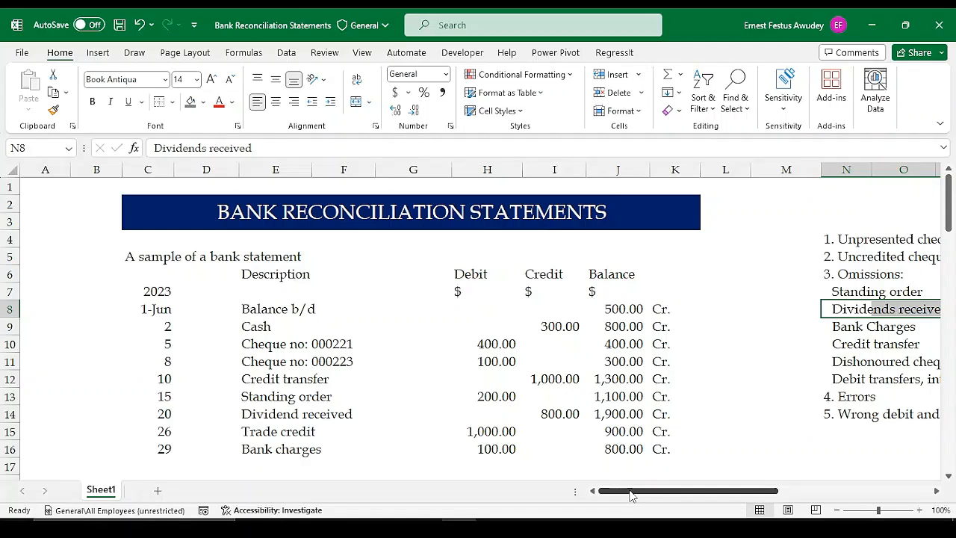
{"action": "left_click_drag", "start_coordinate": [630, 495], "coordinate": [736, 493]}
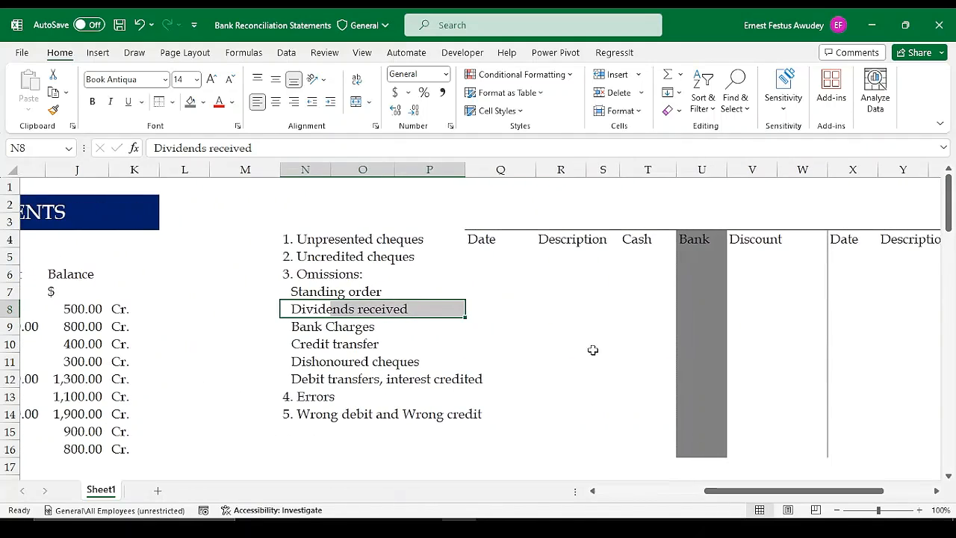
{"action": "left_click_drag", "start_coordinate": [469, 277], "coordinate": [801, 277]}
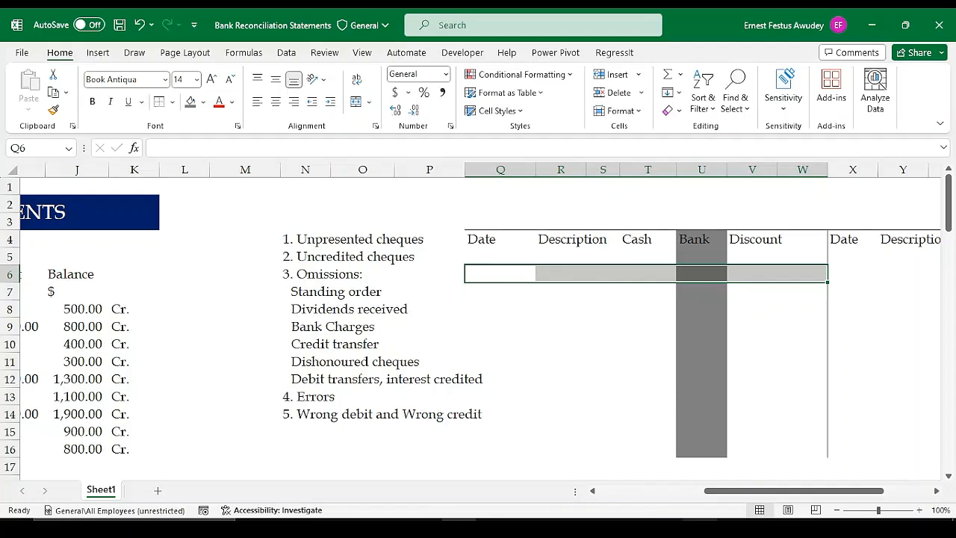
{"action": "left_click_drag", "start_coordinate": [745, 490], "coordinate": [647, 491]}
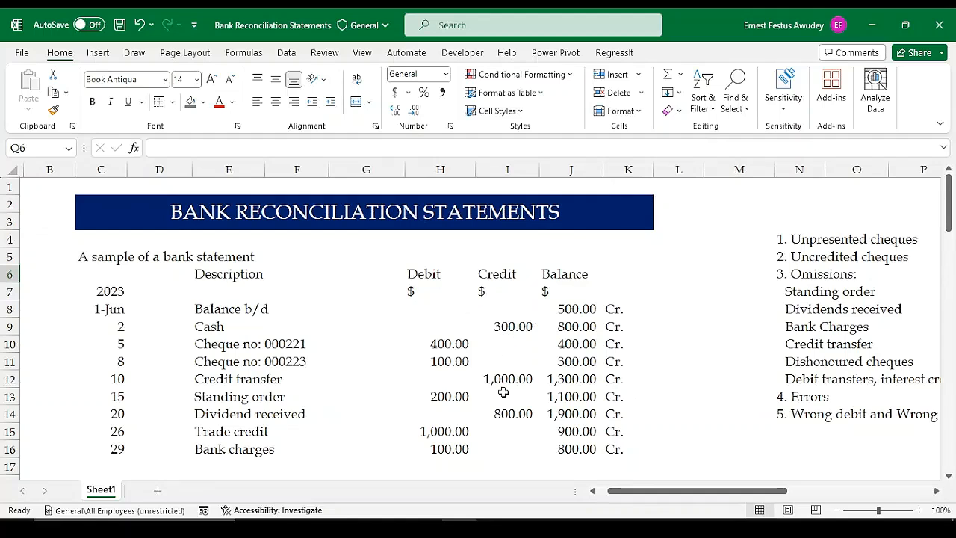
Step: Relate the Bank Charges item in N9:O9 to the bank statement and the cash book's credit side, highlighting row 8 from X8
{"action": "left_click_drag", "start_coordinate": [618, 493], "coordinate": [682, 494]}
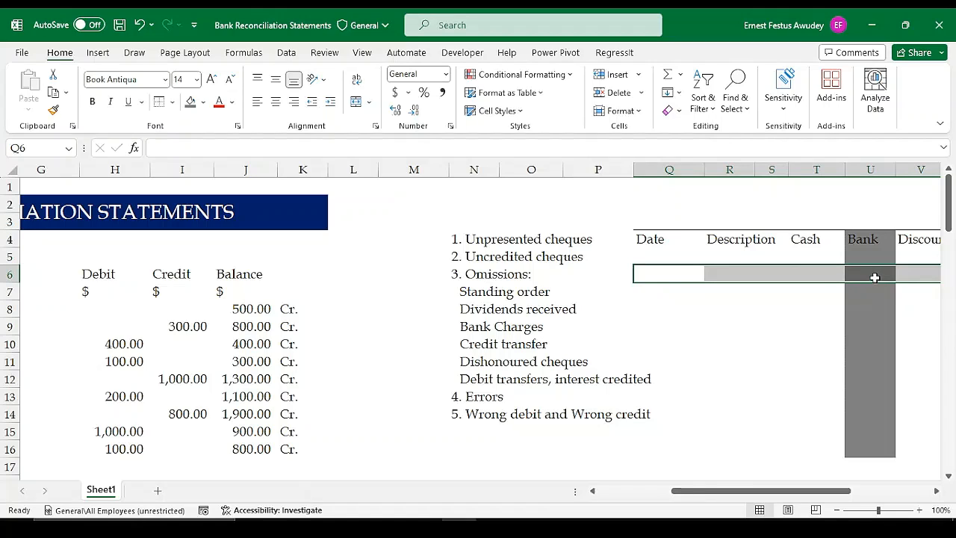
{"action": "left_click_drag", "start_coordinate": [726, 491], "coordinate": [587, 489]}
{"action": "left_click", "coordinate": [585, 325]}
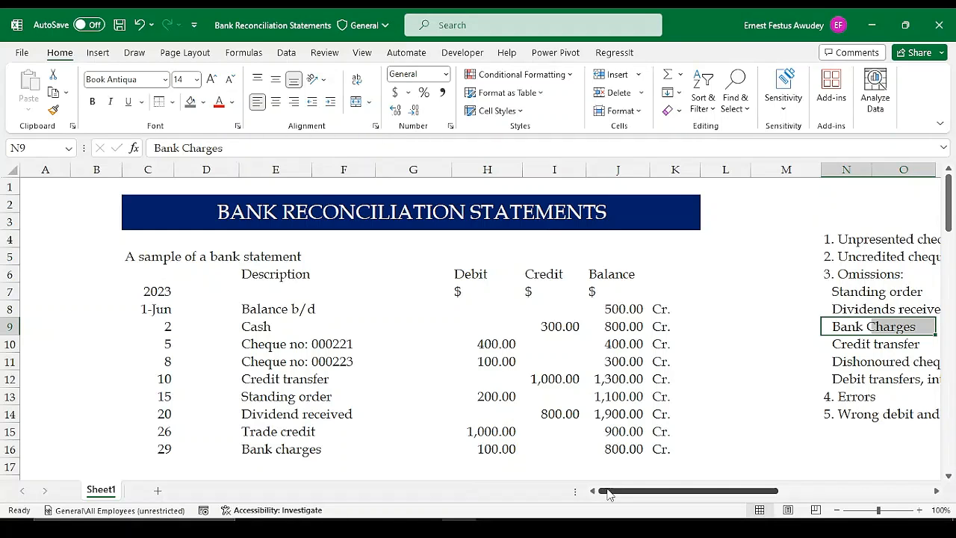
{"action": "left_click_drag", "start_coordinate": [604, 491], "coordinate": [738, 492]}
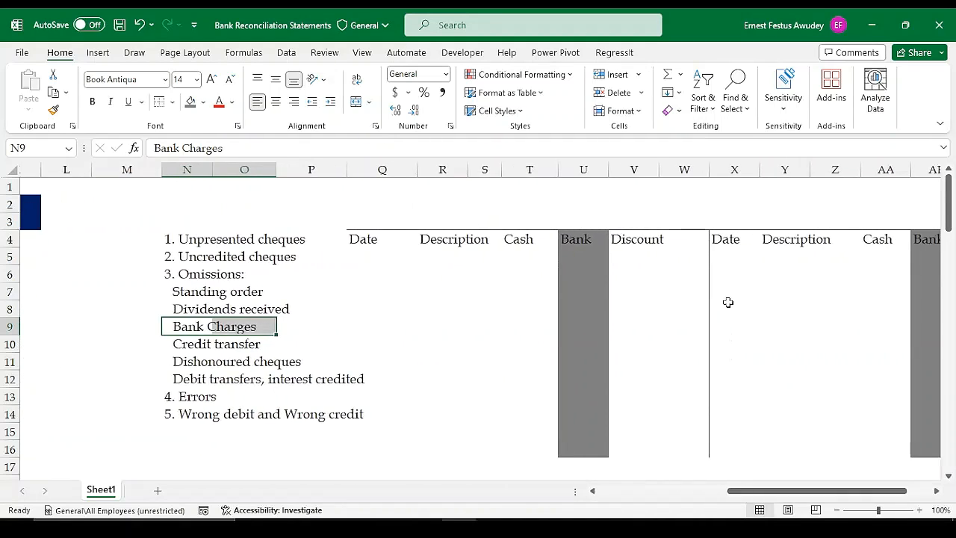
{"action": "left_click_drag", "start_coordinate": [727, 307], "coordinate": [914, 306]}
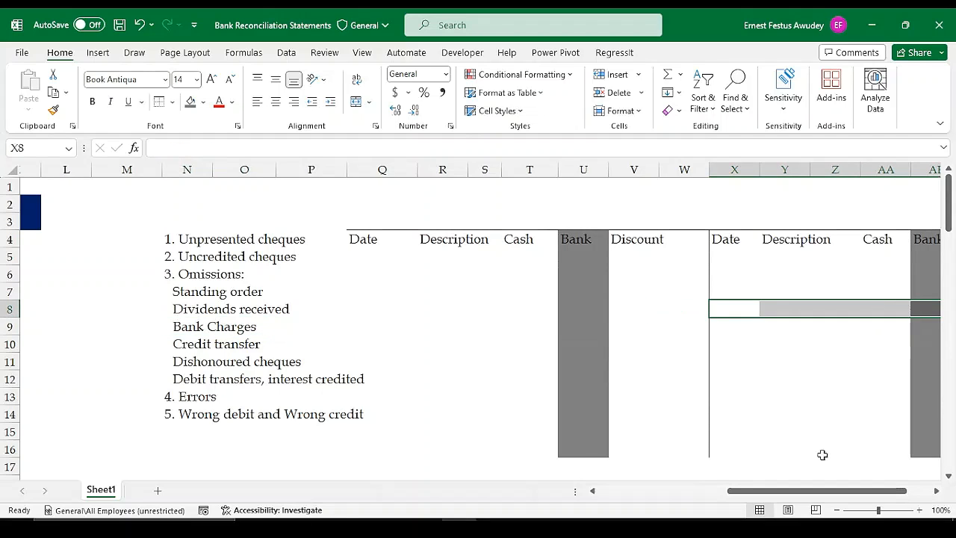
Step: Compare the cash book's credit side with the bank statement and point out the cheque entry in F10
{"action": "left_click_drag", "start_coordinate": [793, 493], "coordinate": [818, 494]}
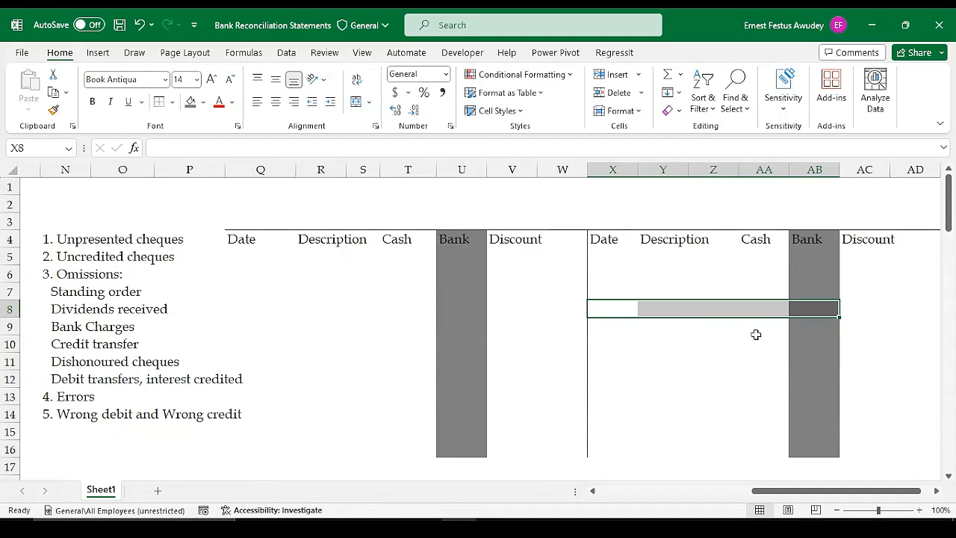
{"action": "left_click_drag", "start_coordinate": [769, 491], "coordinate": [600, 469]}
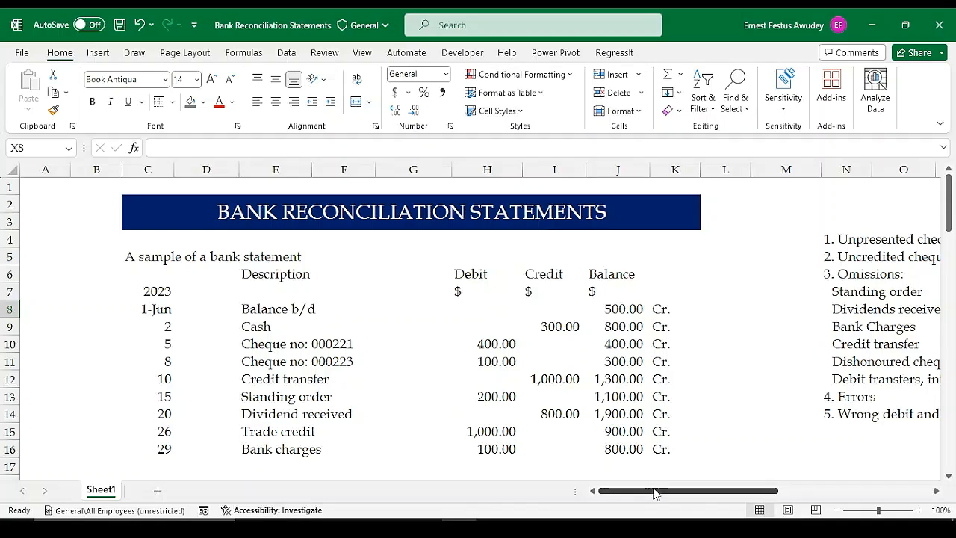
{"action": "mouse_move", "coordinate": [655, 492]}
{"action": "left_mouse_down"}
{"action": "mouse_move", "coordinate": [807, 498]}
{"action": "mouse_move", "coordinate": [651, 493]}
{"action": "left_mouse_up"}
{"action": "left_click", "coordinate": [364, 345]}
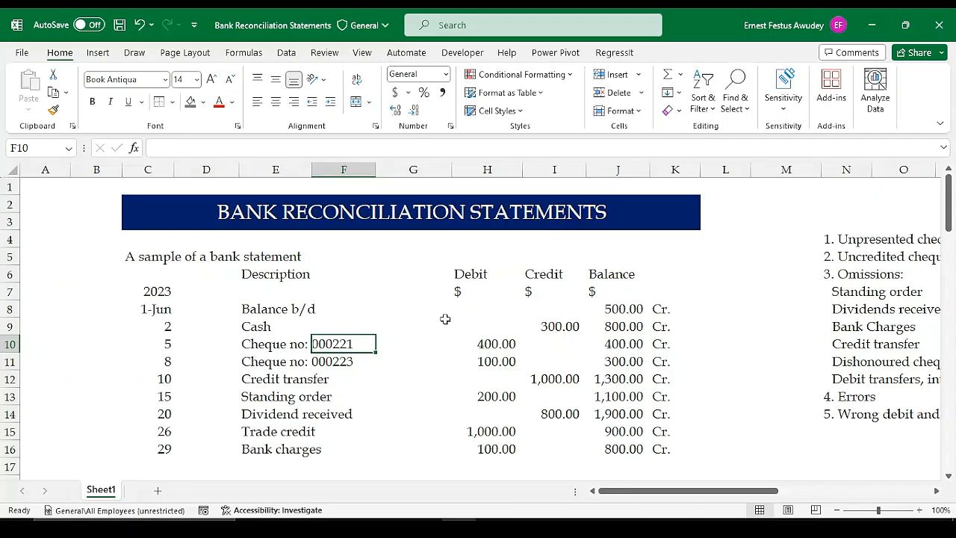
Step: Relate the Credit transfer item in N10 to the bank statement and the cash book's debit side, highlighting Q9:W10
{"action": "left_click_drag", "start_coordinate": [656, 491], "coordinate": [709, 490]}
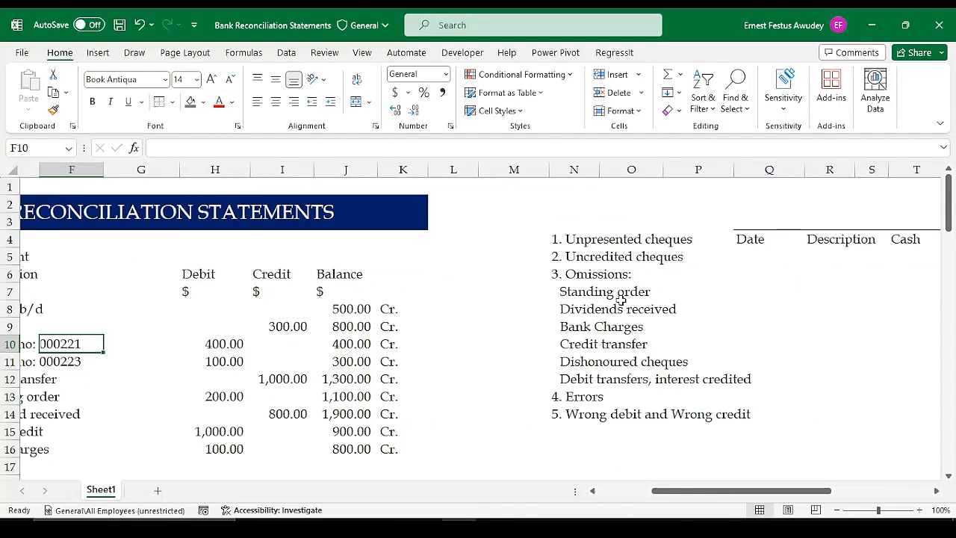
{"action": "left_click", "coordinate": [581, 348]}
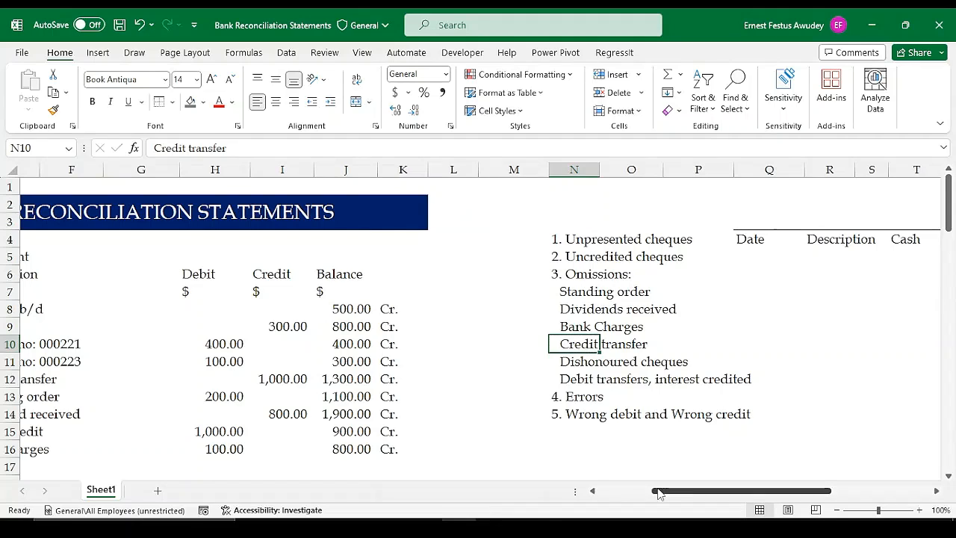
{"action": "left_click_drag", "start_coordinate": [665, 492], "coordinate": [610, 491]}
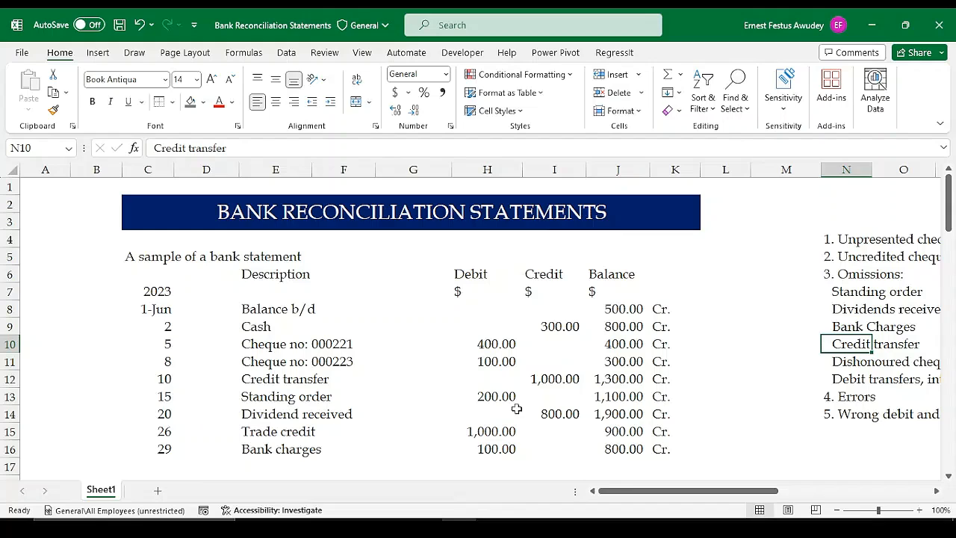
{"action": "mouse_move", "coordinate": [624, 494]}
{"action": "left_mouse_down"}
{"action": "mouse_move", "coordinate": [730, 499]}
{"action": "mouse_move", "coordinate": [622, 493]}
{"action": "left_mouse_up"}
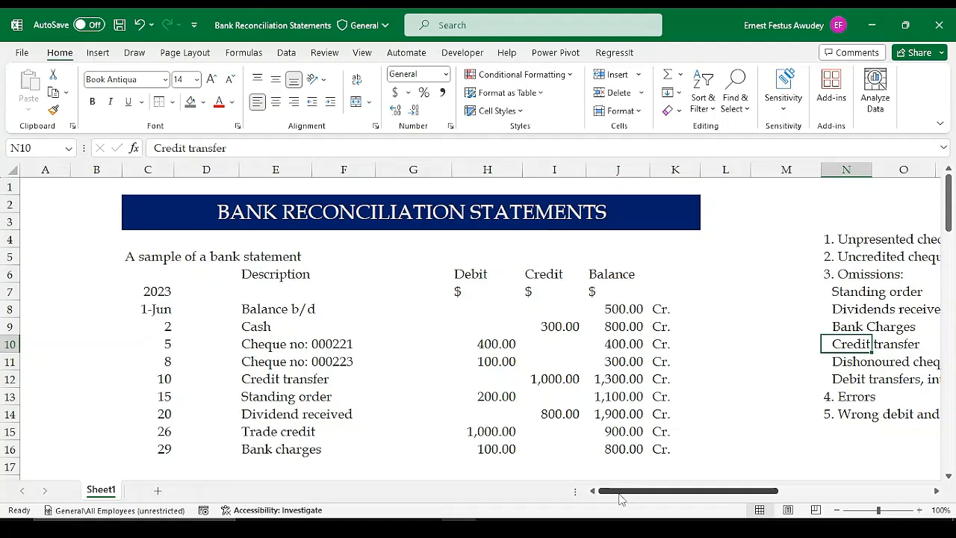
{"action": "left_click_drag", "start_coordinate": [619, 499], "coordinate": [712, 493]}
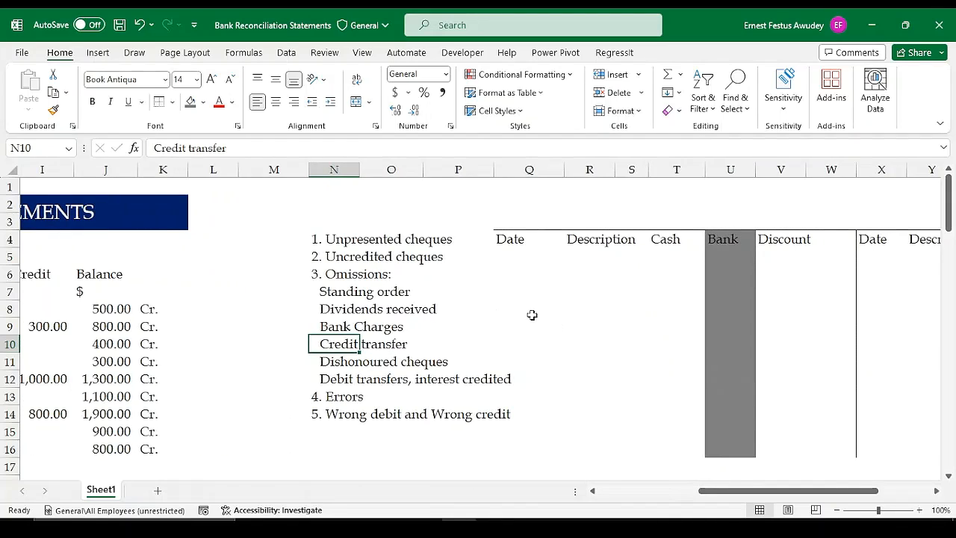
{"action": "left_click_drag", "start_coordinate": [494, 322], "coordinate": [840, 346]}
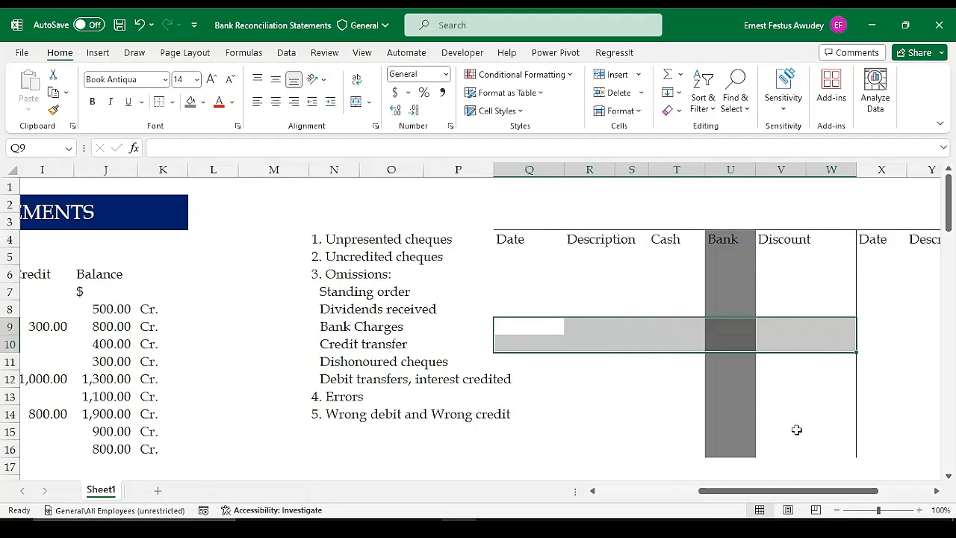
Step: Highlight the Credit transfer entry in E12:I12 of the bank statement, and return to the list of omissions
{"action": "left_click_drag", "start_coordinate": [729, 493], "coordinate": [624, 495]}
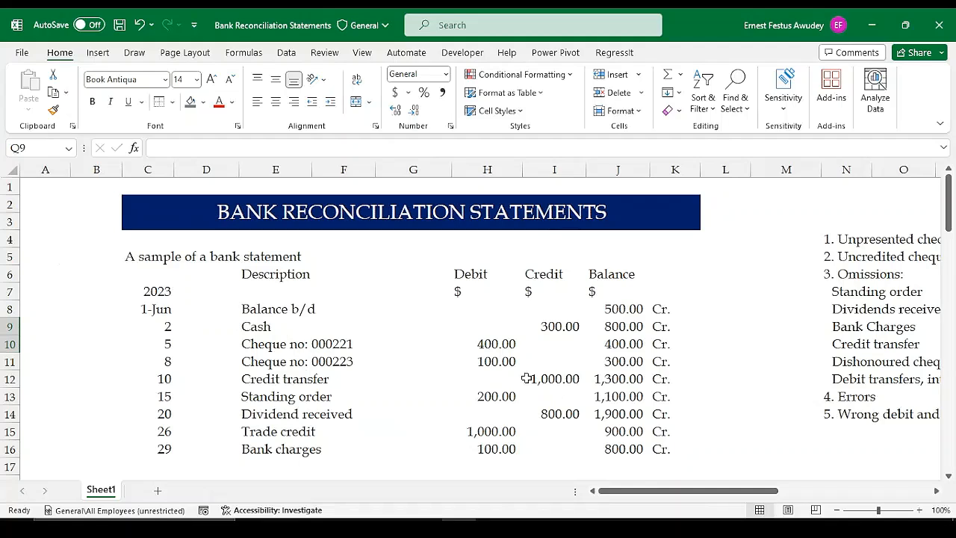
{"action": "left_click_drag", "start_coordinate": [298, 377], "coordinate": [532, 384]}
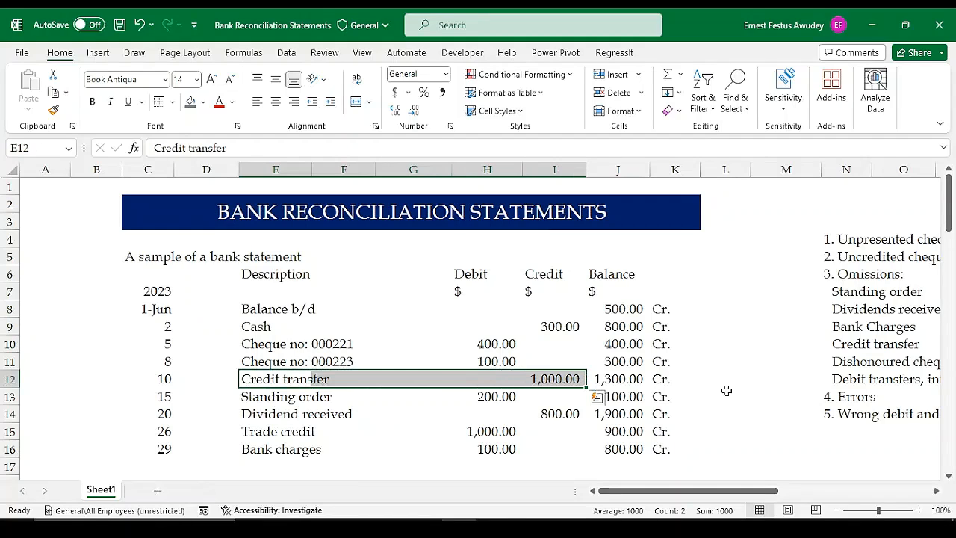
{"action": "left_click", "coordinate": [910, 311]}
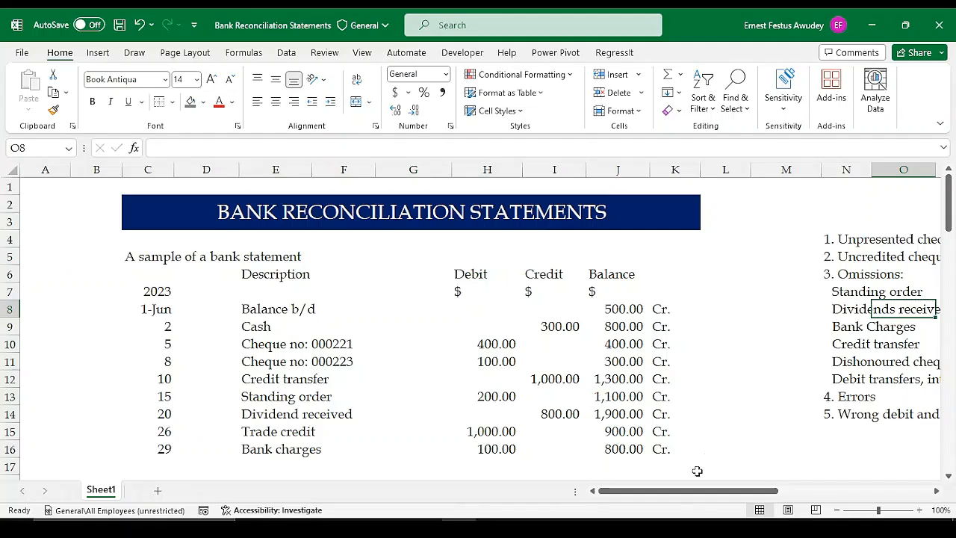
Step: Point out the Dishonoured cheques item in N11 and relate it to the bank statement
{"action": "left_click_drag", "start_coordinate": [697, 493], "coordinate": [766, 494]}
{"action": "left_click", "coordinate": [502, 361]}
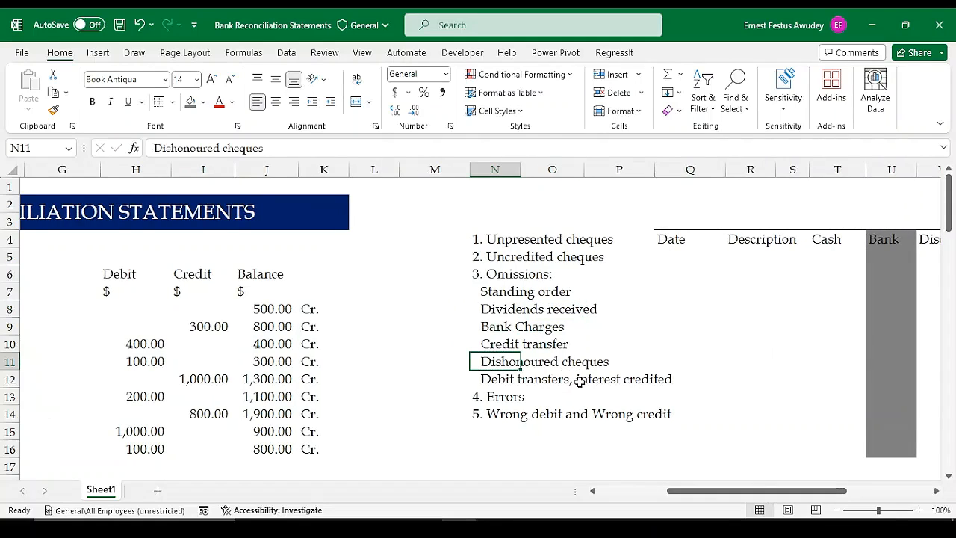
{"action": "left_click", "coordinate": [699, 528]}
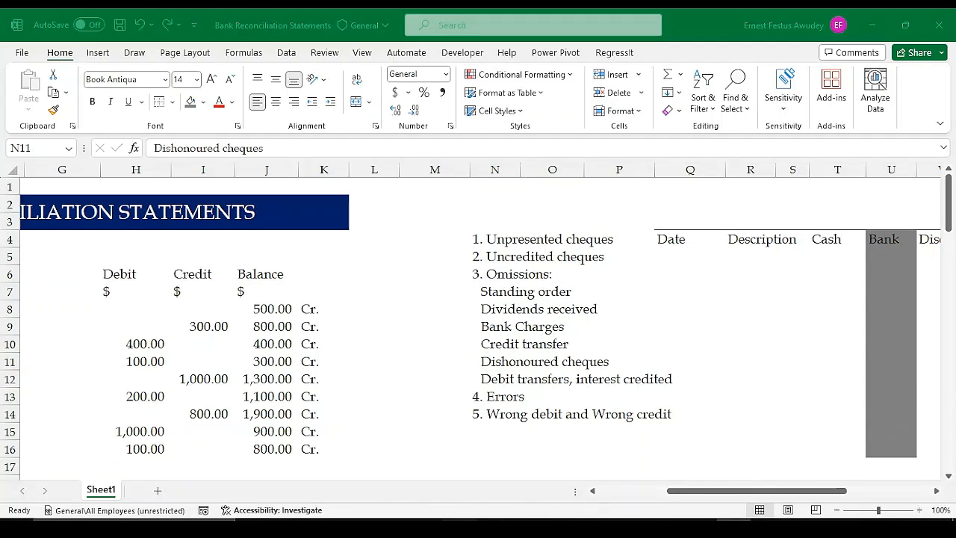
{"action": "left_click", "coordinate": [459, 528]}
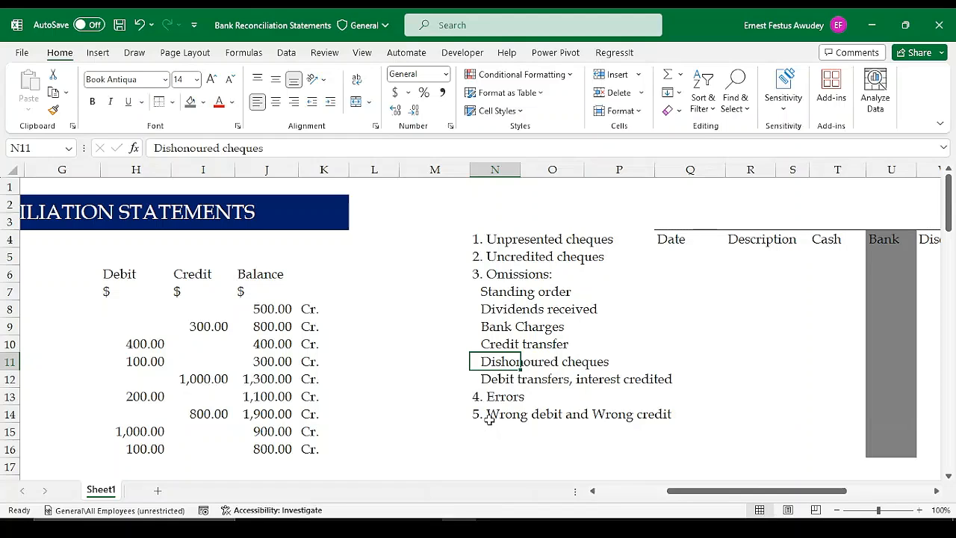
{"action": "left_click_drag", "start_coordinate": [691, 494], "coordinate": [616, 489]}
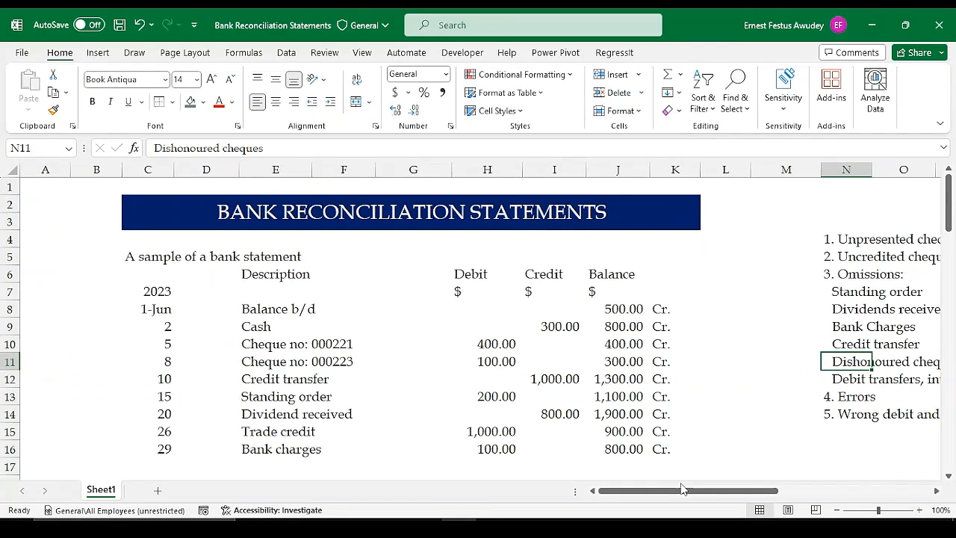
Step: Relate dishonoured cheques to the cash book's credit side, highlighting X11:AD11 and X10:AD10
{"action": "left_click_drag", "start_coordinate": [743, 497], "coordinate": [896, 498]}
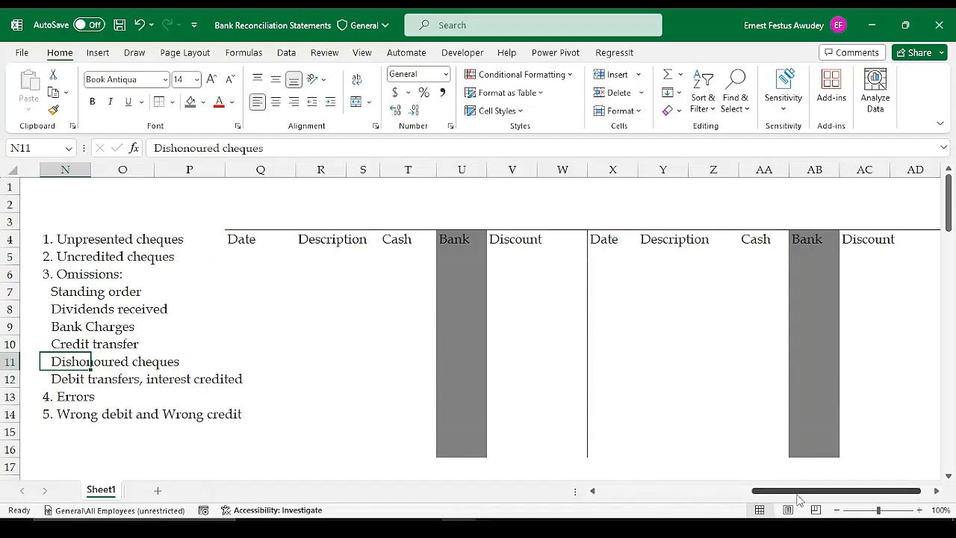
{"action": "left_click_drag", "start_coordinate": [776, 493], "coordinate": [780, 493]}
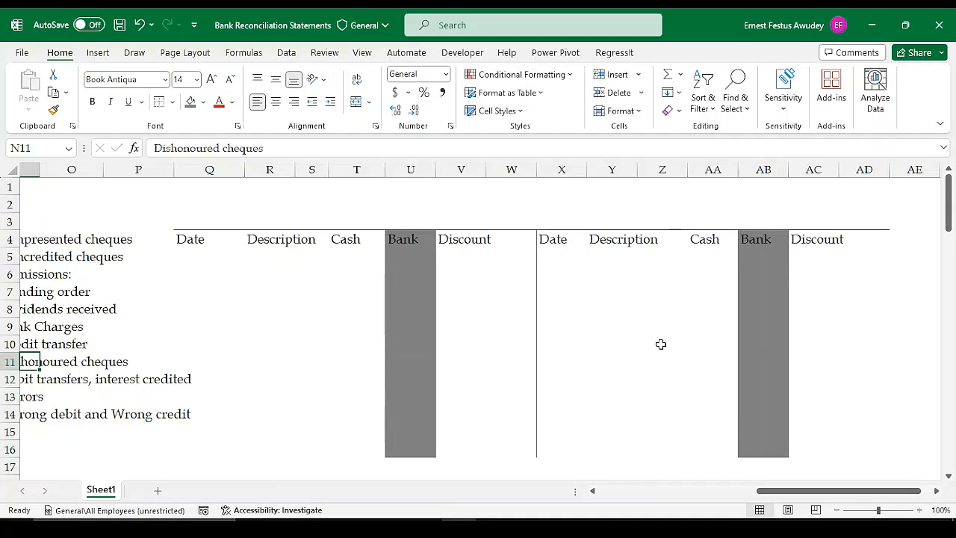
{"action": "left_click_drag", "start_coordinate": [548, 356], "coordinate": [886, 366]}
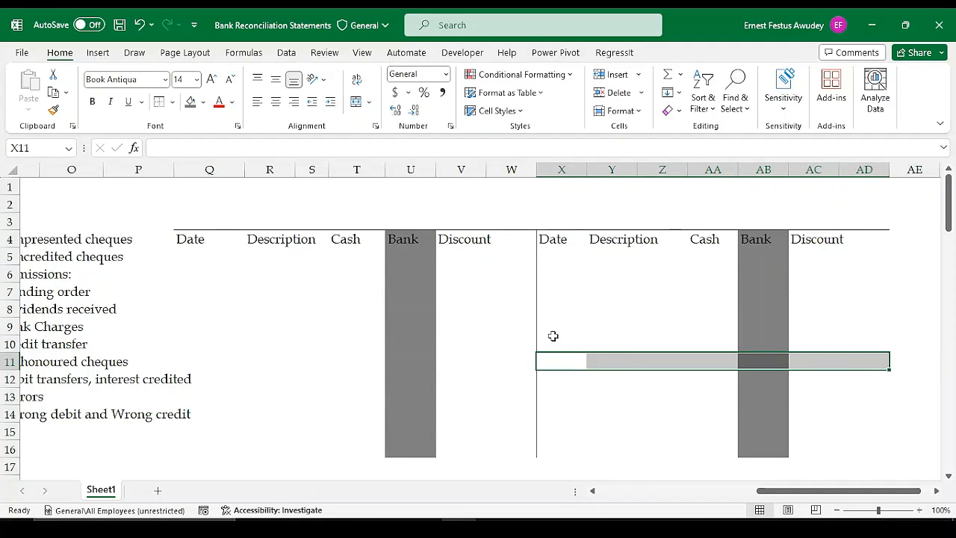
{"action": "left_click_drag", "start_coordinate": [554, 338], "coordinate": [851, 345]}
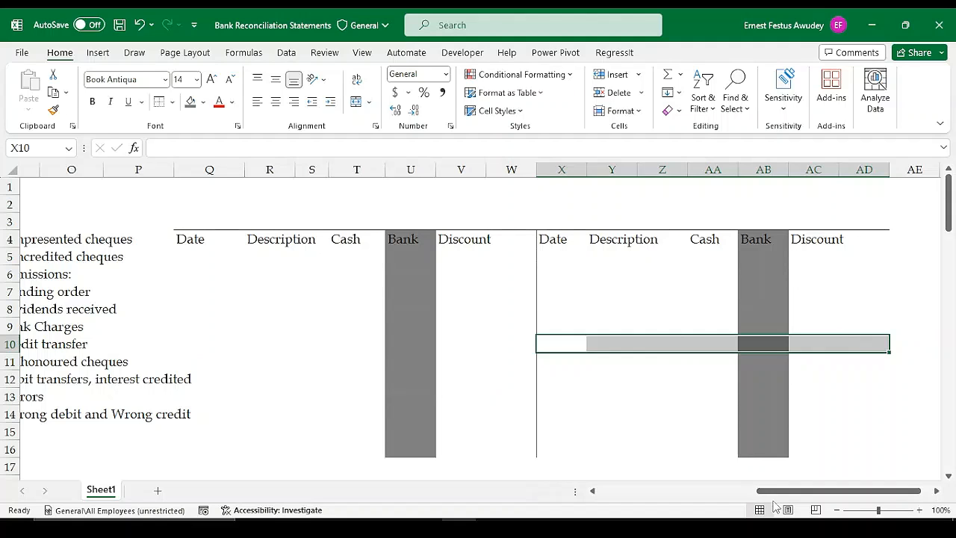
Step: Compare the bank statement with the cash book's credit side again, highlighting row 10 from X10 to the Bank column
{"action": "left_click_drag", "start_coordinate": [775, 490], "coordinate": [608, 490]}
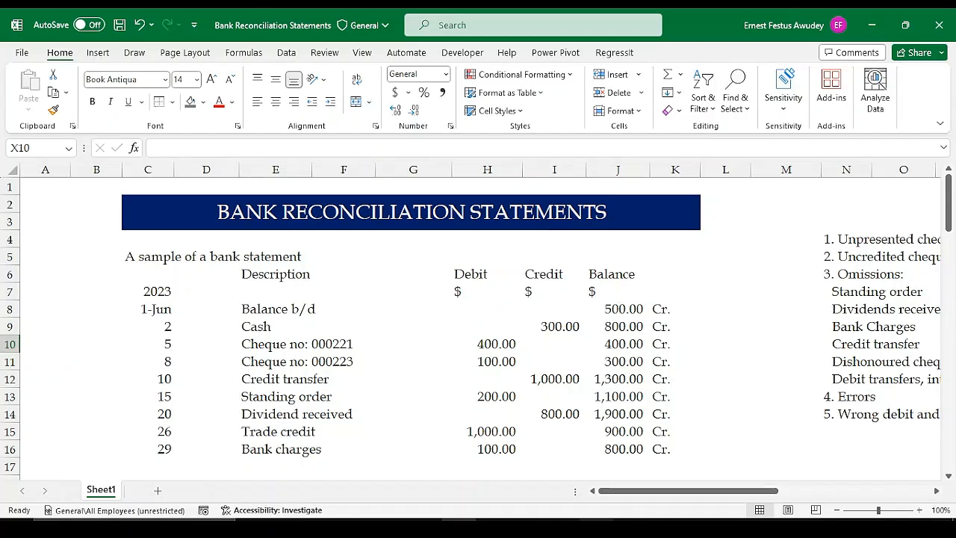
{"action": "left_click_drag", "start_coordinate": [613, 490], "coordinate": [739, 492]}
{"action": "left_click", "coordinate": [743, 360]}
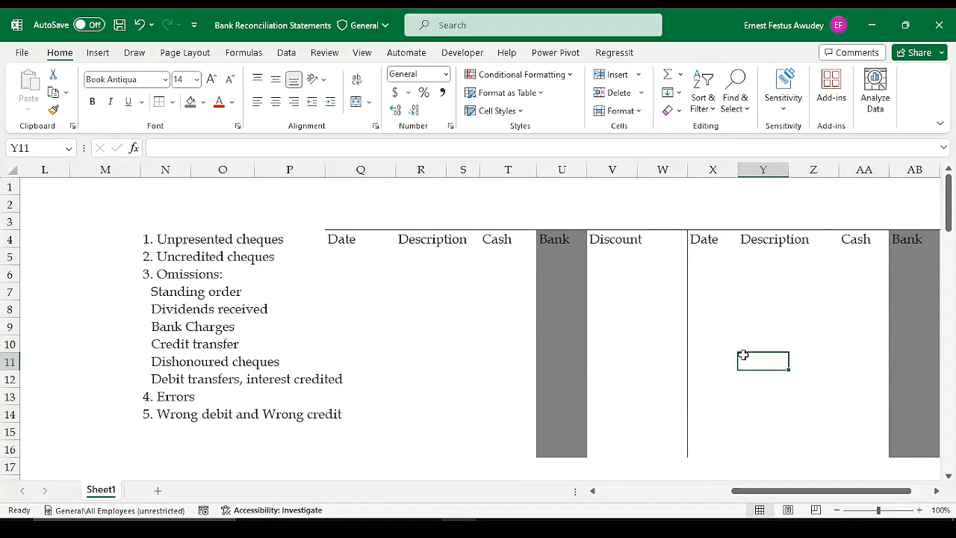
{"action": "left_click_drag", "start_coordinate": [708, 340], "coordinate": [909, 341]}
{"action": "left_click_drag", "start_coordinate": [815, 493], "coordinate": [683, 493]}
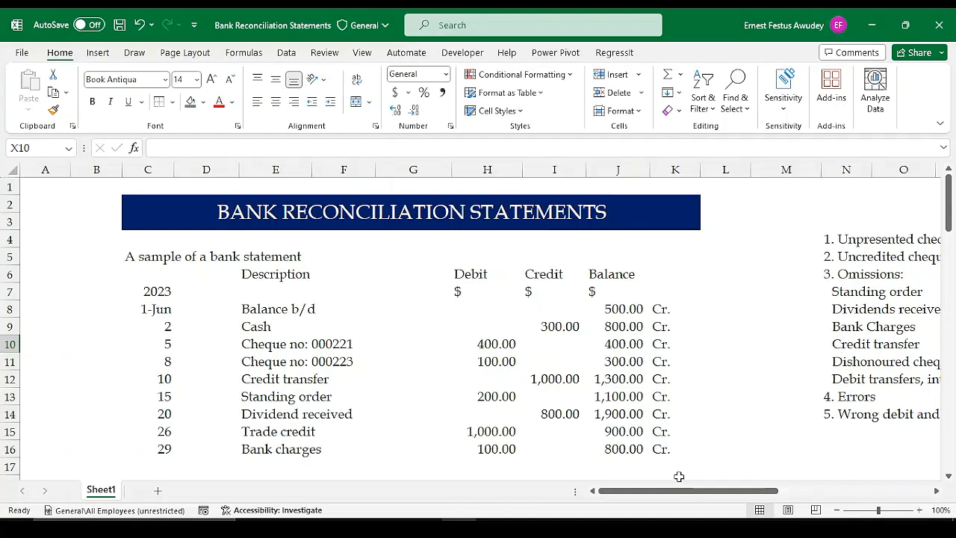
Step: Review the bank statement against the remaining causes of differences and both sides of the cash book
{"action": "left_click_drag", "start_coordinate": [672, 491], "coordinate": [725, 492]}
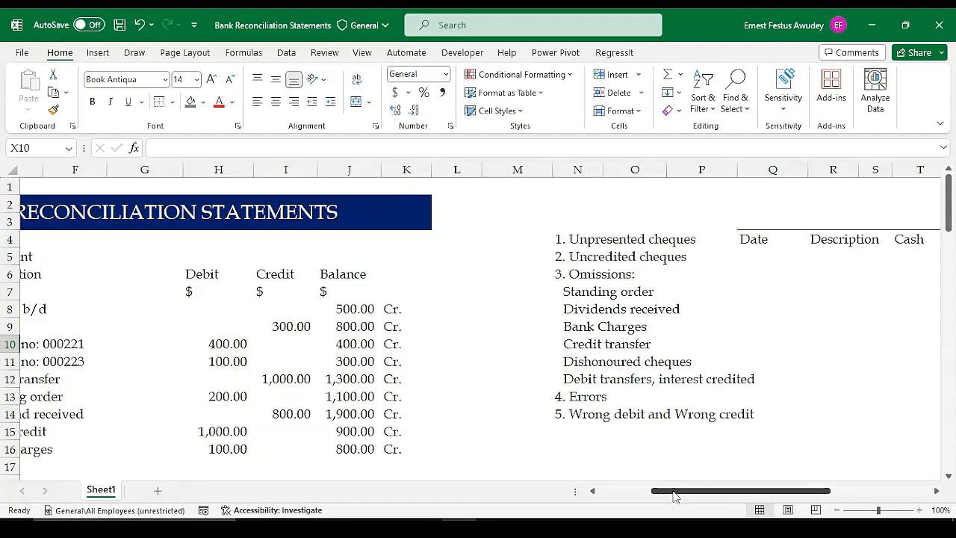
{"action": "left_click_drag", "start_coordinate": [662, 491], "coordinate": [611, 493]}
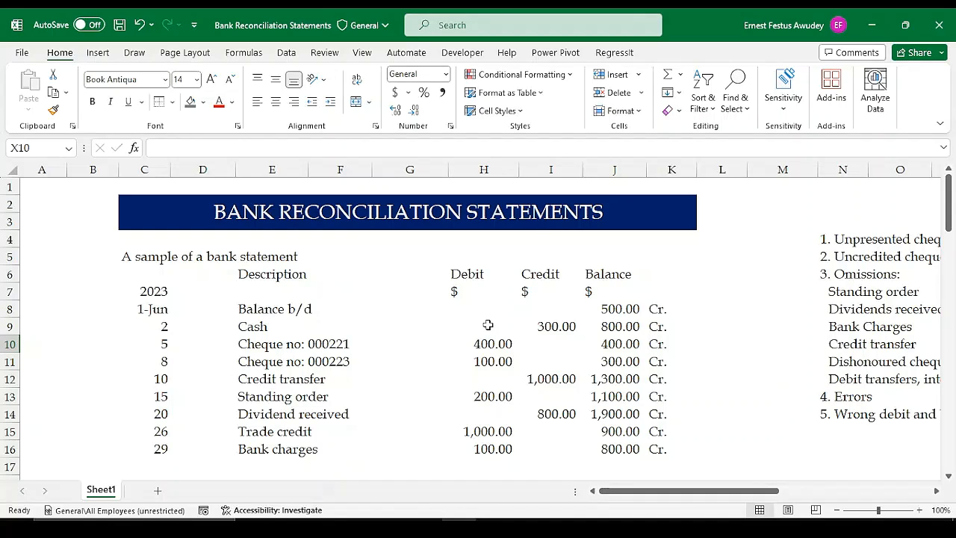
{"action": "left_click_drag", "start_coordinate": [625, 478], "coordinate": [627, 467]}
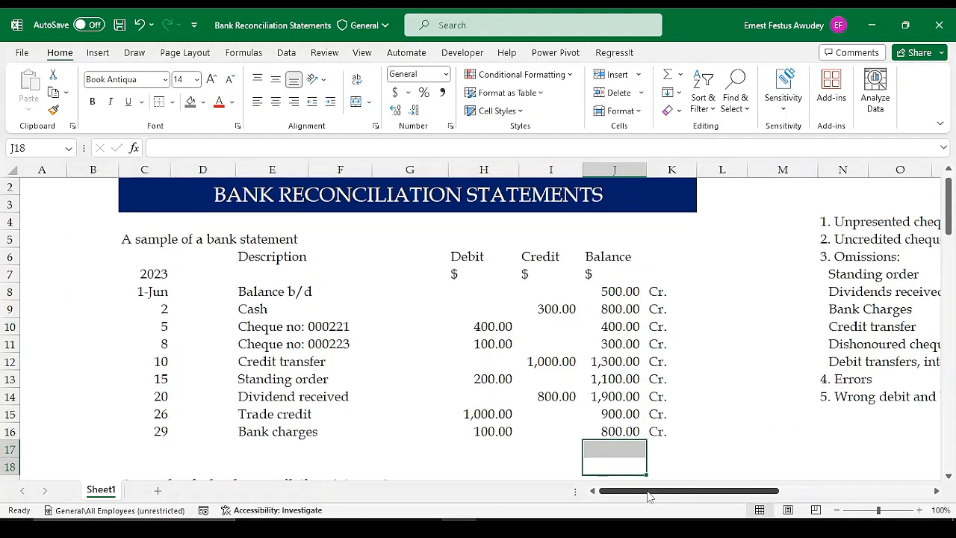
{"action": "left_click_drag", "start_coordinate": [685, 495], "coordinate": [785, 495]}
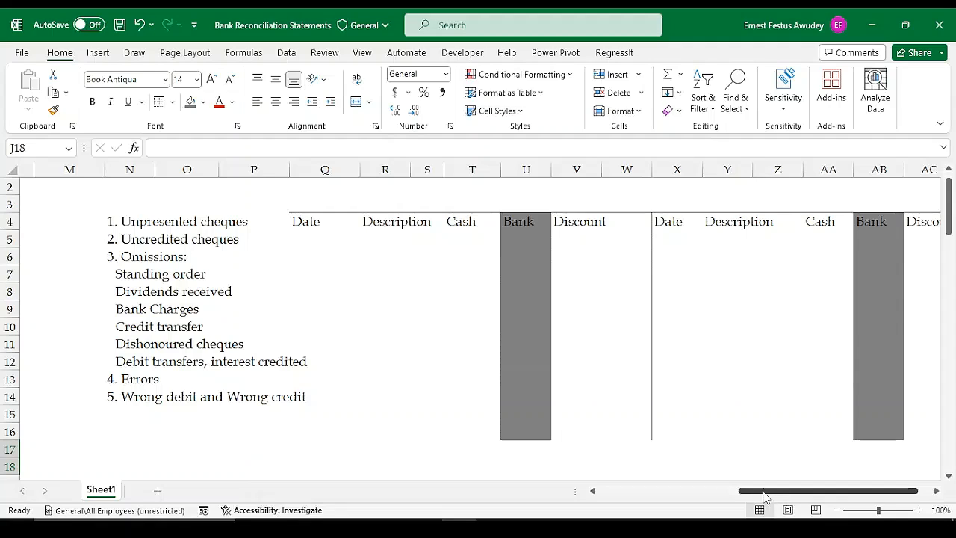
{"action": "left_click_drag", "start_coordinate": [765, 496], "coordinate": [676, 478]}
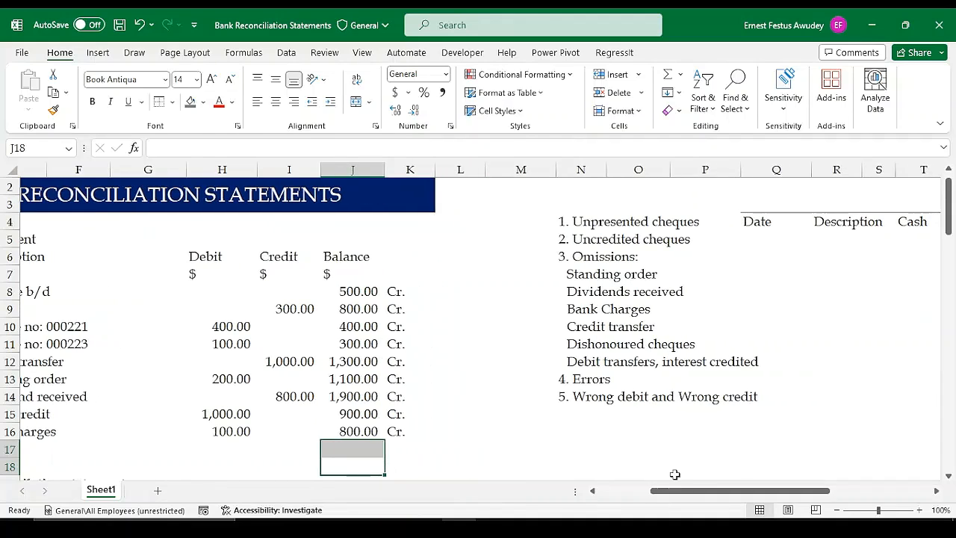
Step: Check the closing balance in J16 against the entries of the bank statement
{"action": "left_click", "coordinate": [367, 391]}
{"action": "left_click", "coordinate": [353, 433]}
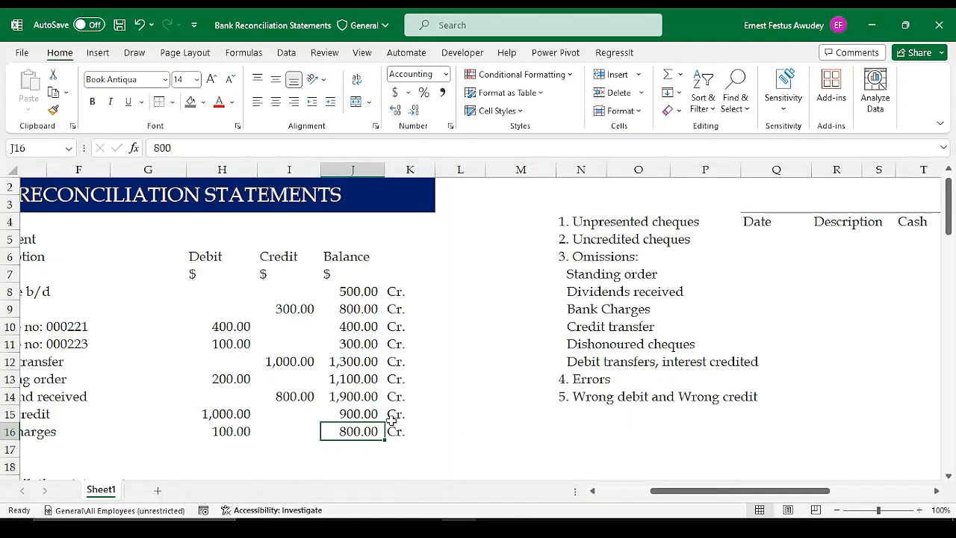
{"action": "left_click_drag", "start_coordinate": [661, 494], "coordinate": [611, 498]}
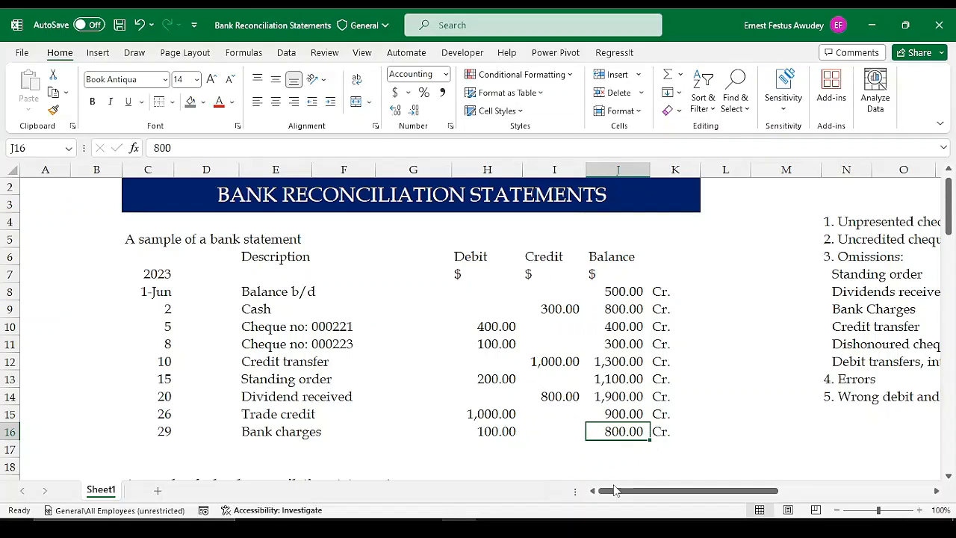
Step: Point out the cash book's debit side by highlighting Q7:W7, and select R8 in the Description column
{"action": "left_click_drag", "start_coordinate": [606, 499], "coordinate": [746, 498]}
{"action": "left_click", "coordinate": [368, 272]}
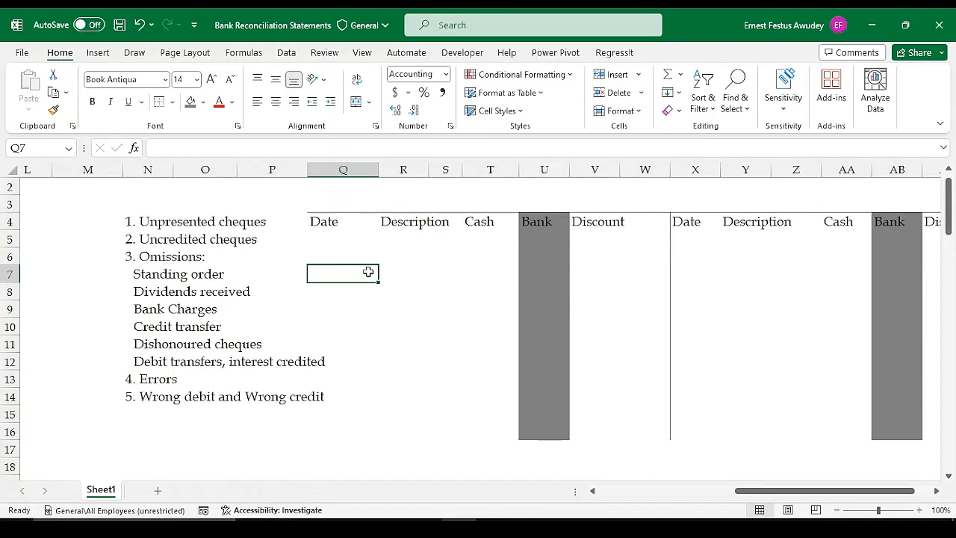
{"action": "left_click_drag", "start_coordinate": [368, 272], "coordinate": [650, 273]}
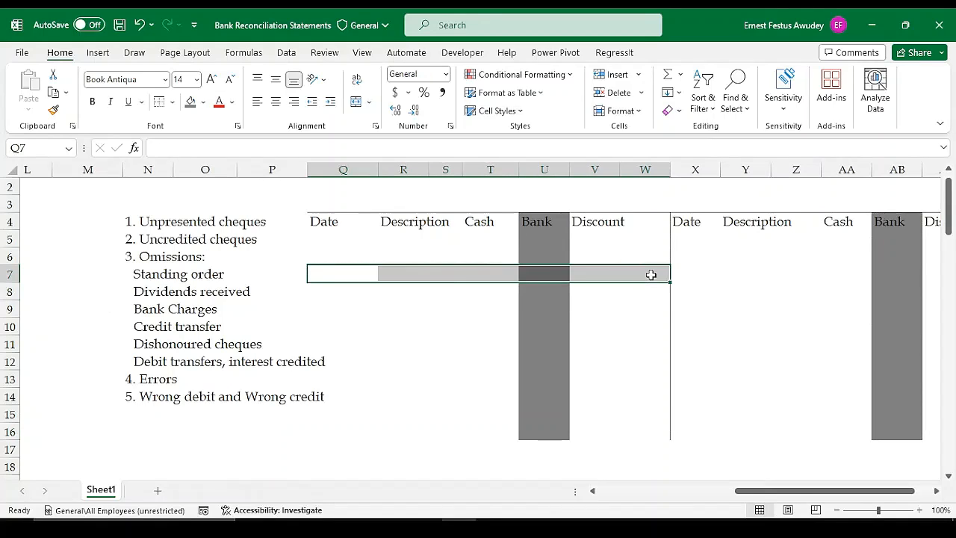
{"action": "left_click_drag", "start_coordinate": [739, 491], "coordinate": [711, 481]}
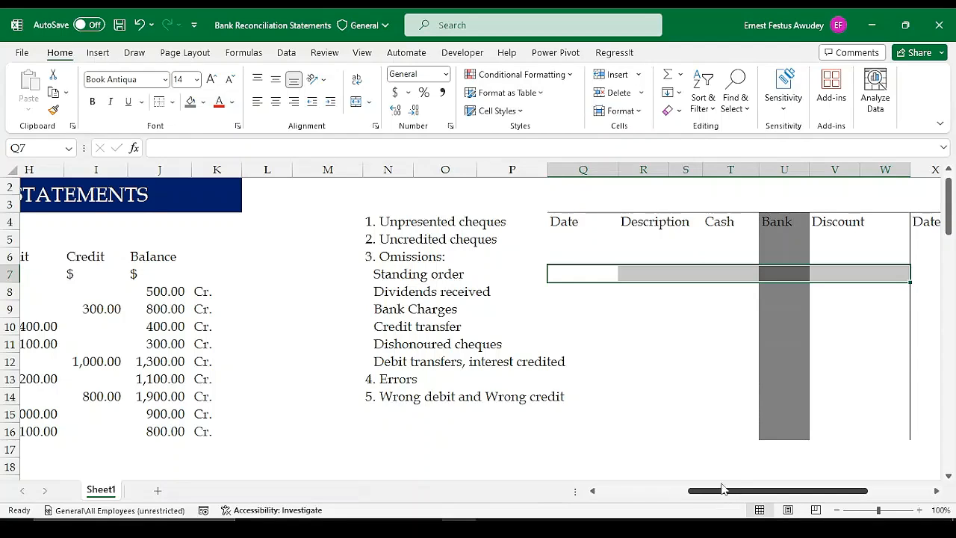
{"action": "left_click", "coordinate": [656, 311]}
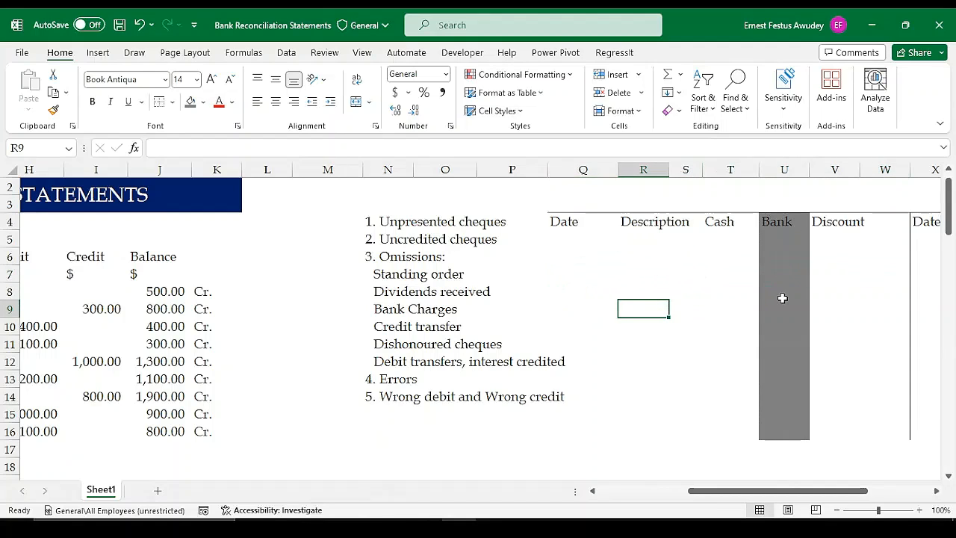
{"action": "left_click", "coordinate": [636, 291]}
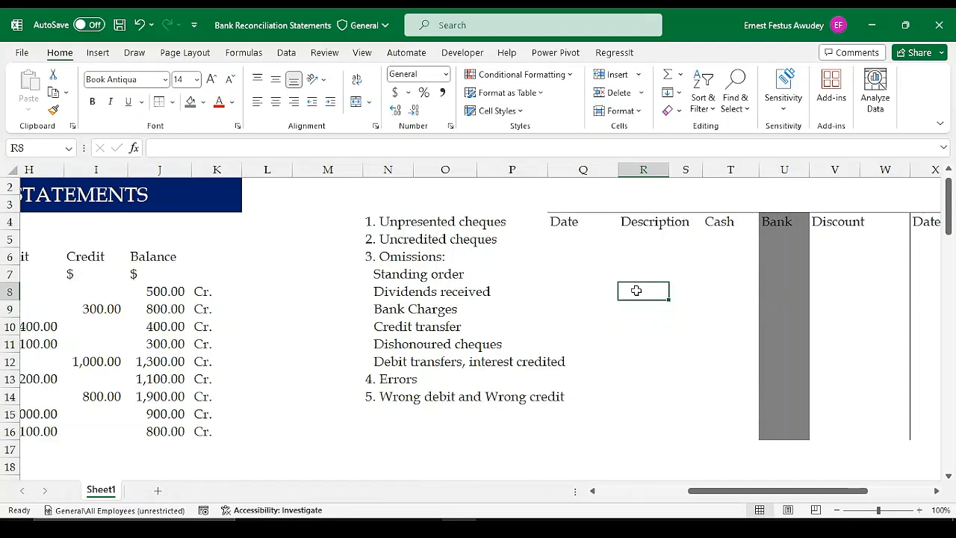
Step: Enter 858 in R8 and the transposed figure 585 in S8 as an example of an error
{"action": "type", "text": "858"}
{"action": "key", "text": "Tab"}
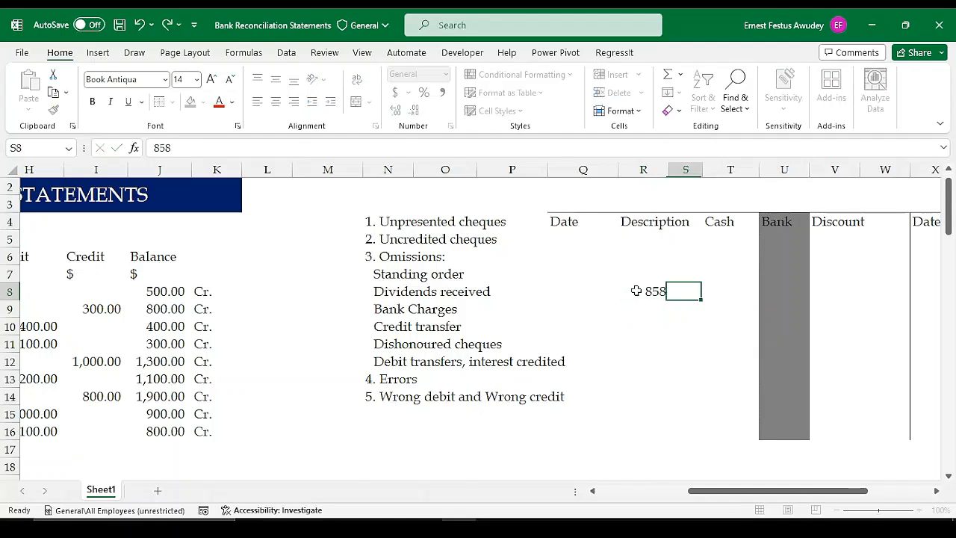
{"action": "type", "text": "585"}
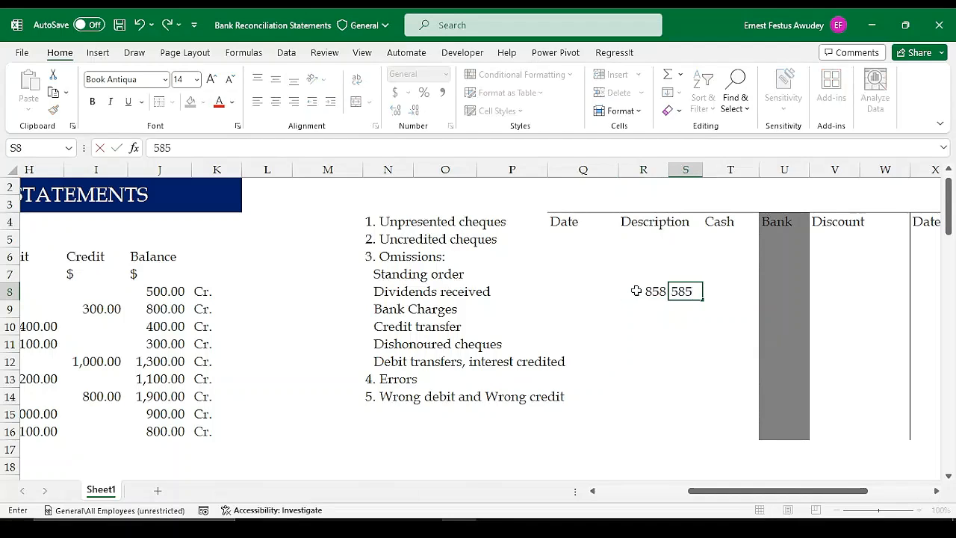
{"action": "key", "text": "Return"}
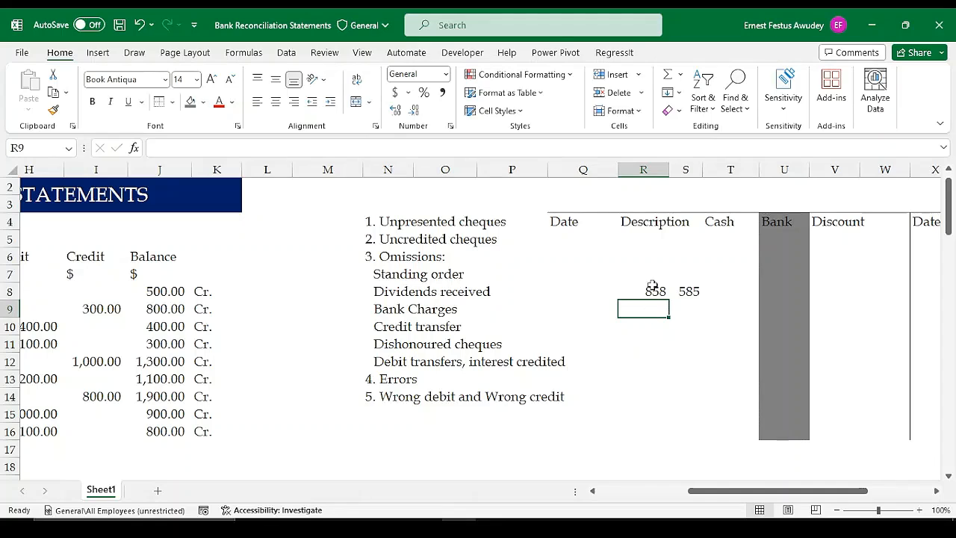
Step: Clear the example figures from R8 and S8 in the cash book
{"action": "left_click_drag", "start_coordinate": [642, 291], "coordinate": [682, 292]}
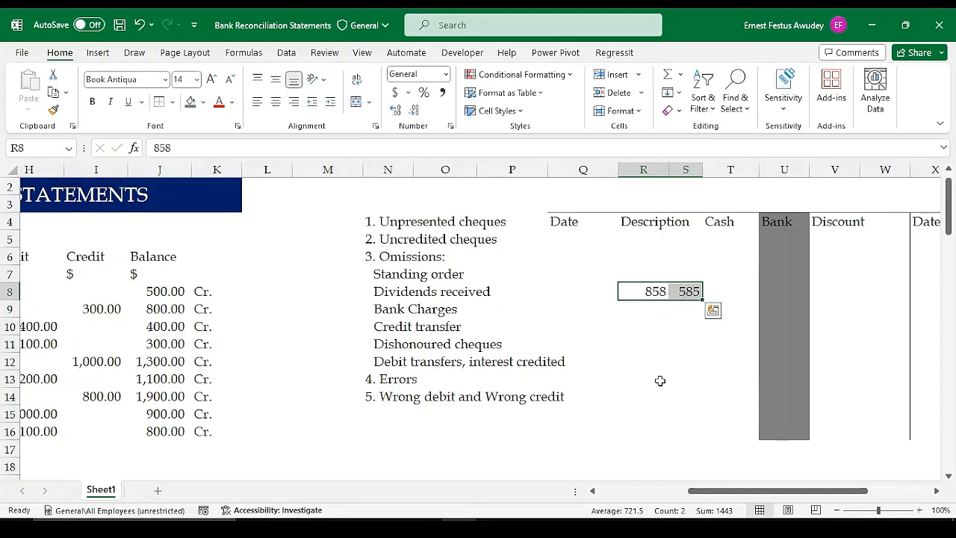
{"action": "key", "text": "BackSpace"}
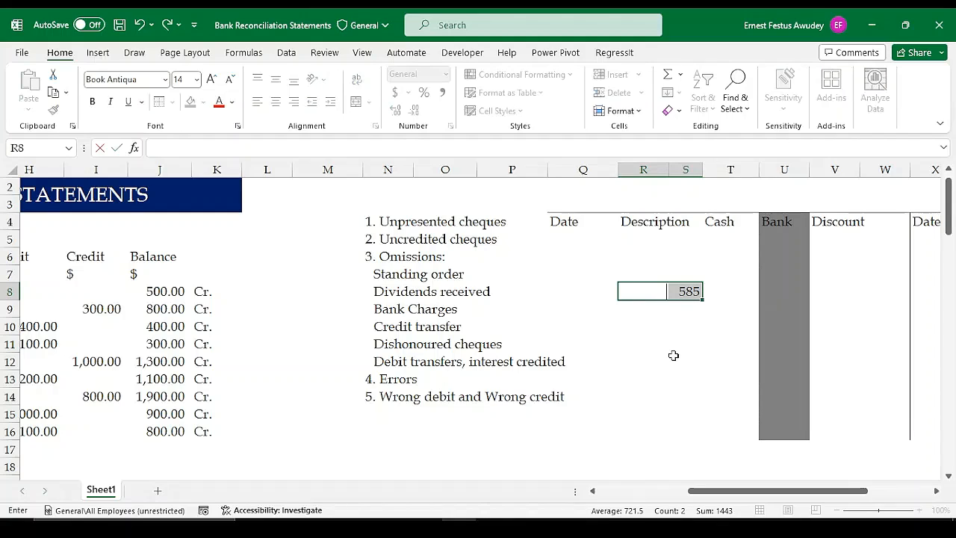
{"action": "left_click", "coordinate": [729, 292]}
{"action": "left_click", "coordinate": [687, 294]}
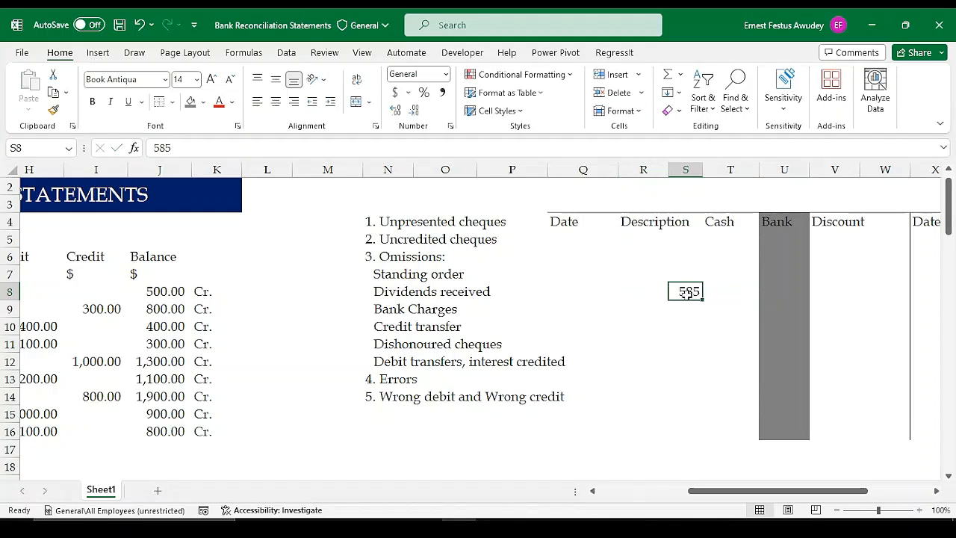
{"action": "key", "text": "BackSpace"}
{"action": "left_click", "coordinate": [672, 364]}
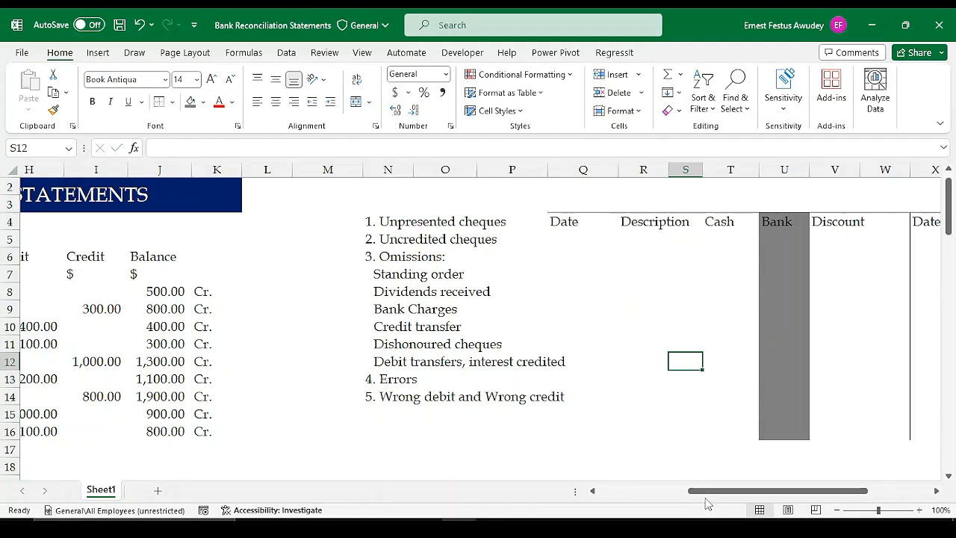
Step: Point out the fifth cause of differences, Wrong debit and Wrong credit, by highlighting N14:Q15
{"action": "left_click_drag", "start_coordinate": [700, 493], "coordinate": [651, 490]}
{"action": "left_click_drag", "start_coordinate": [611, 395], "coordinate": [819, 410]}
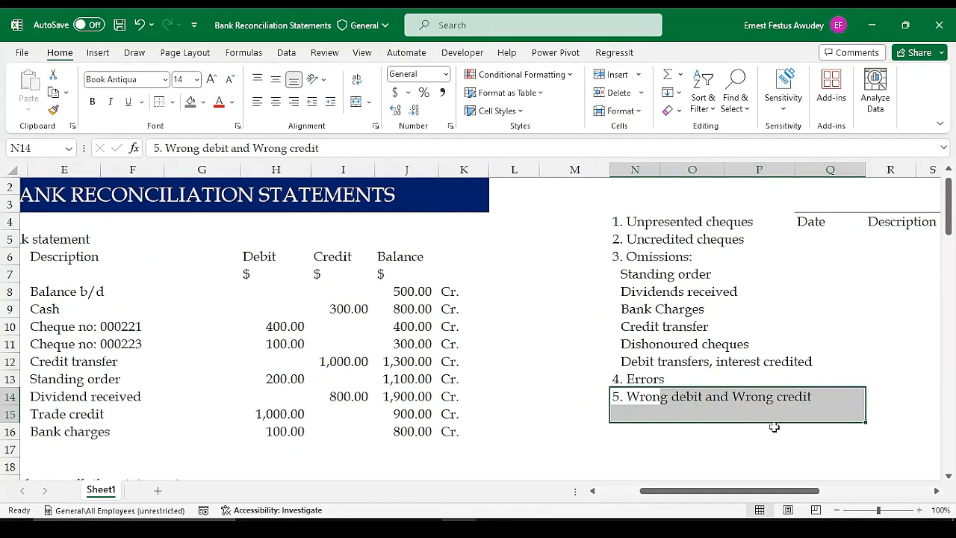
{"action": "left_click", "coordinate": [866, 361]}
Step: Compare the debit and credit cells of the Cash entry in row 9 and the cheque entry in row 10
{"action": "left_click_drag", "start_coordinate": [761, 491], "coordinate": [702, 493]}
{"action": "left_click", "coordinate": [384, 304]}
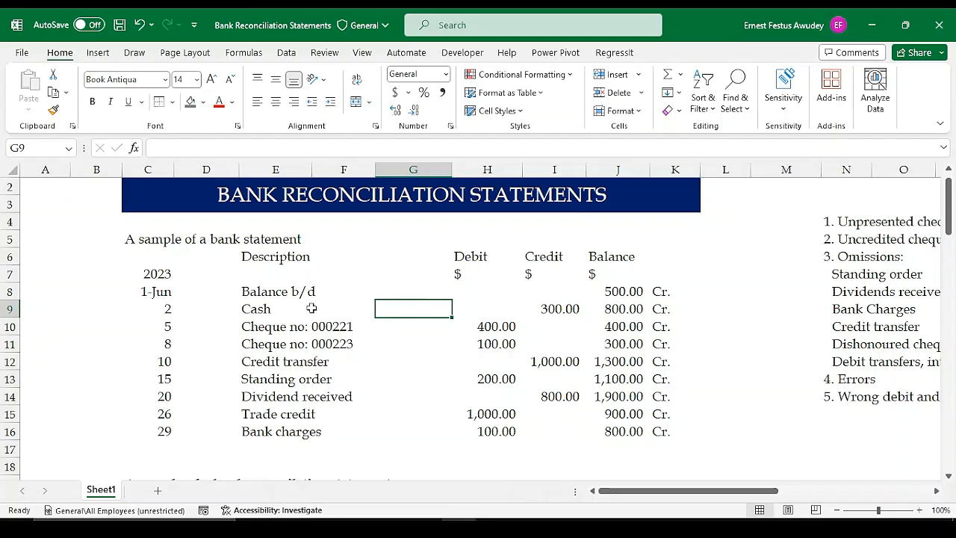
{"action": "left_click", "coordinate": [555, 312]}
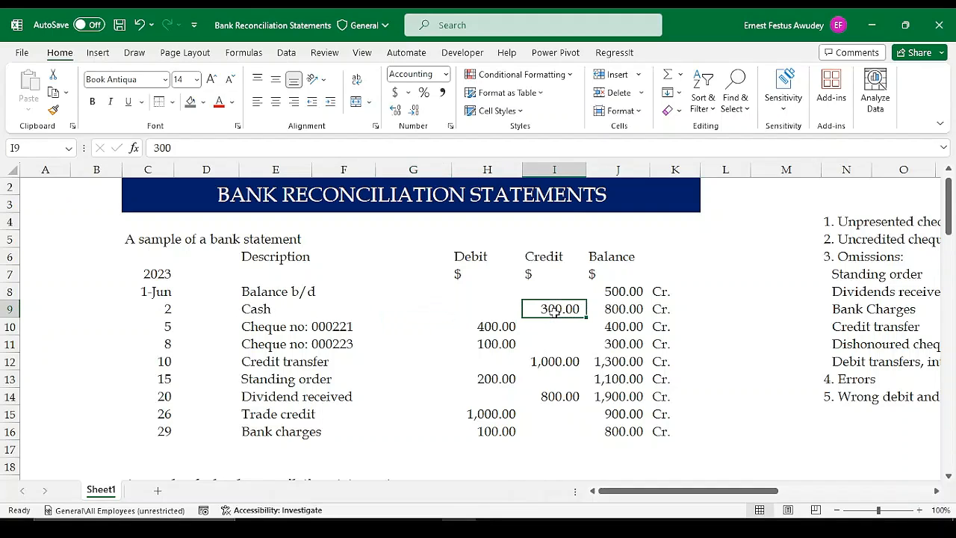
{"action": "left_click", "coordinate": [489, 310]}
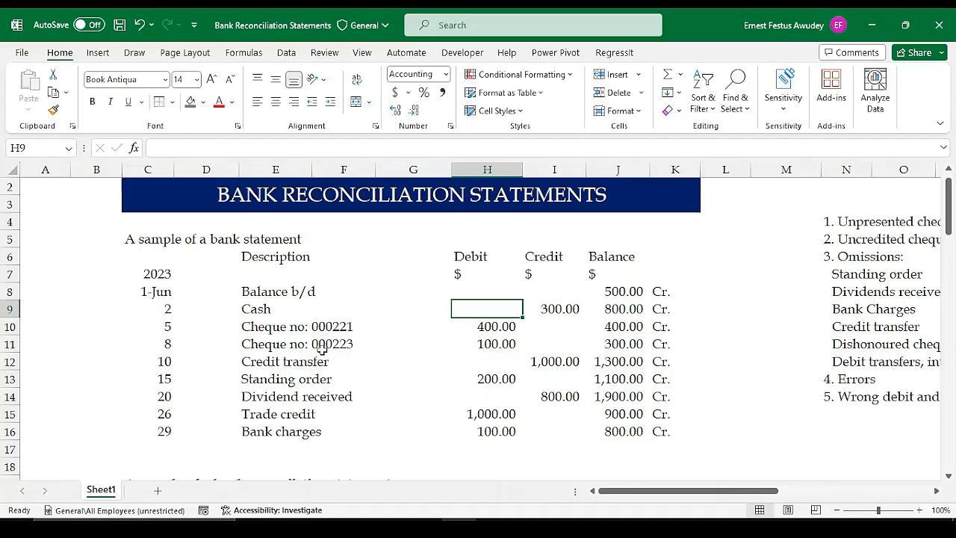
{"action": "left_click_drag", "start_coordinate": [273, 329], "coordinate": [493, 328]}
{"action": "left_click", "coordinate": [493, 328]}
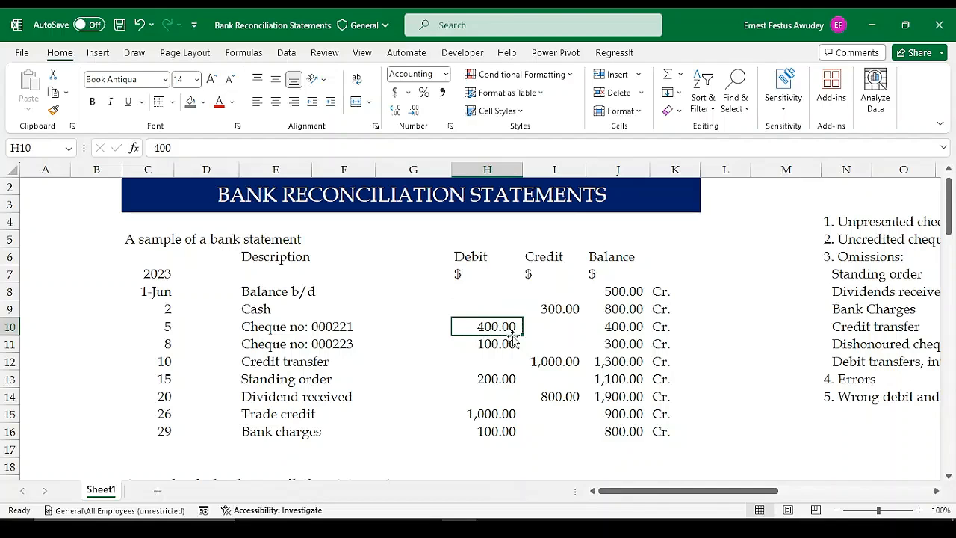
{"action": "left_click", "coordinate": [559, 329]}
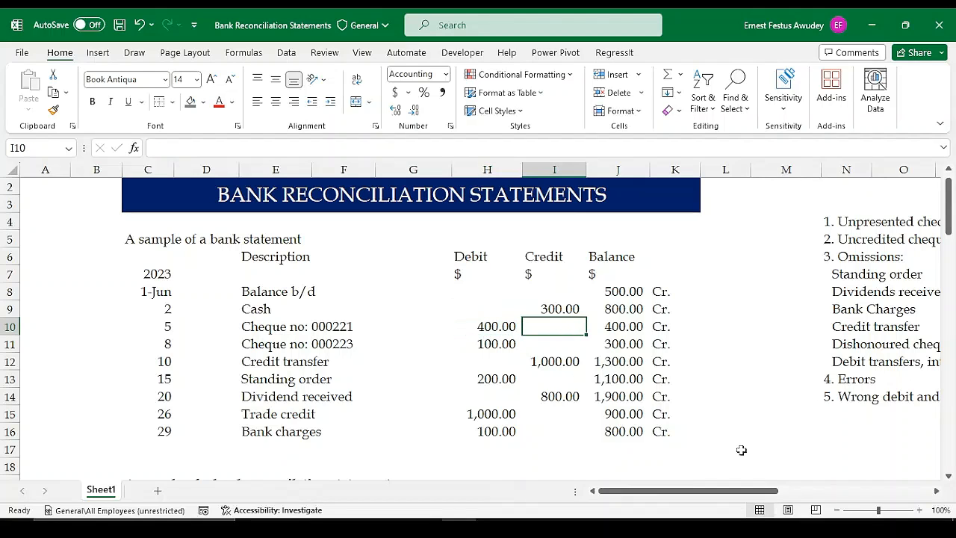
Step: Compare the bank statement's closing balance in J16 with the Bank columns of the cash book
{"action": "left_click_drag", "start_coordinate": [708, 490], "coordinate": [765, 493]}
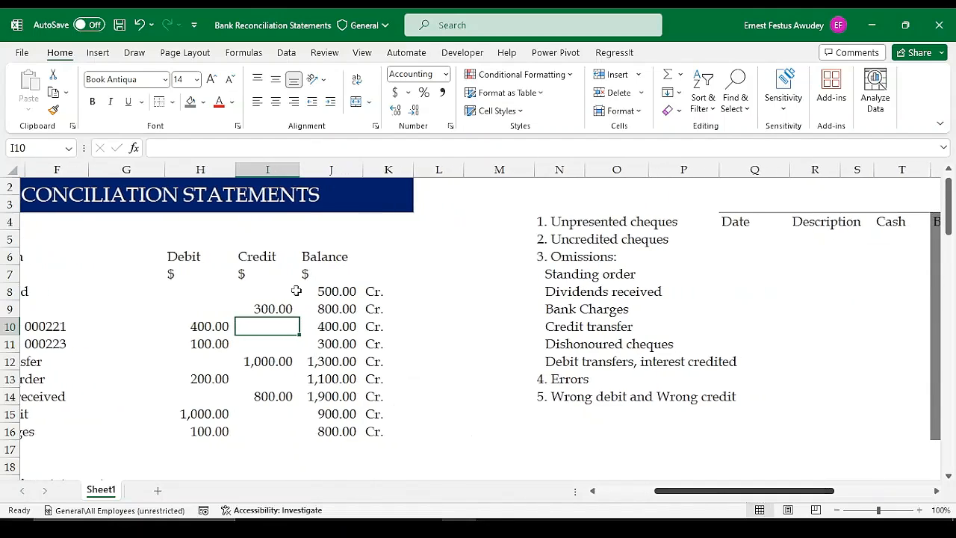
{"action": "left_click", "coordinate": [340, 431]}
{"action": "left_click_drag", "start_coordinate": [723, 493], "coordinate": [812, 471]}
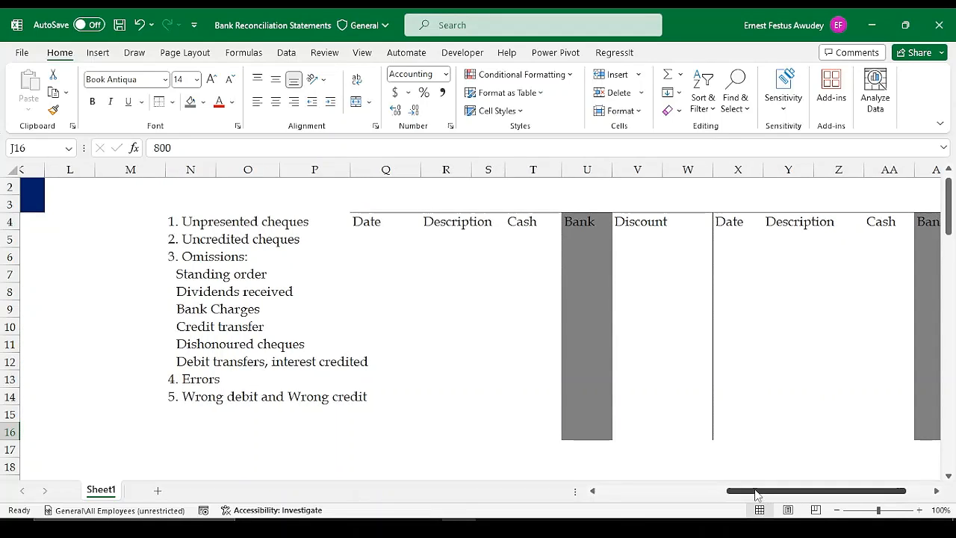
{"action": "left_click_drag", "start_coordinate": [756, 493], "coordinate": [626, 493]}
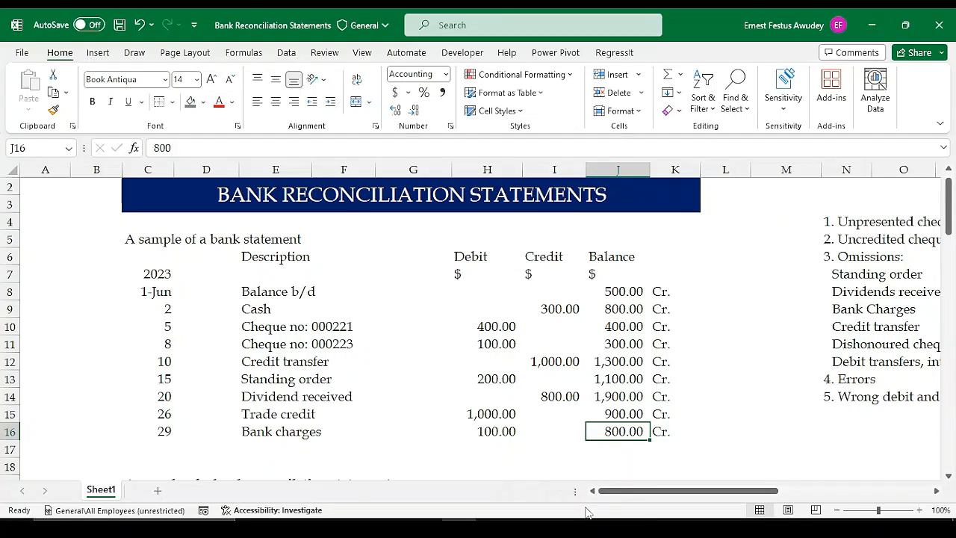
Step: Point out the sample bank reconciliation statement by highlighting B20:J26
{"action": "scroll", "coordinate": [760, 303], "scroll_direction": "down", "scroll_amount": 1}
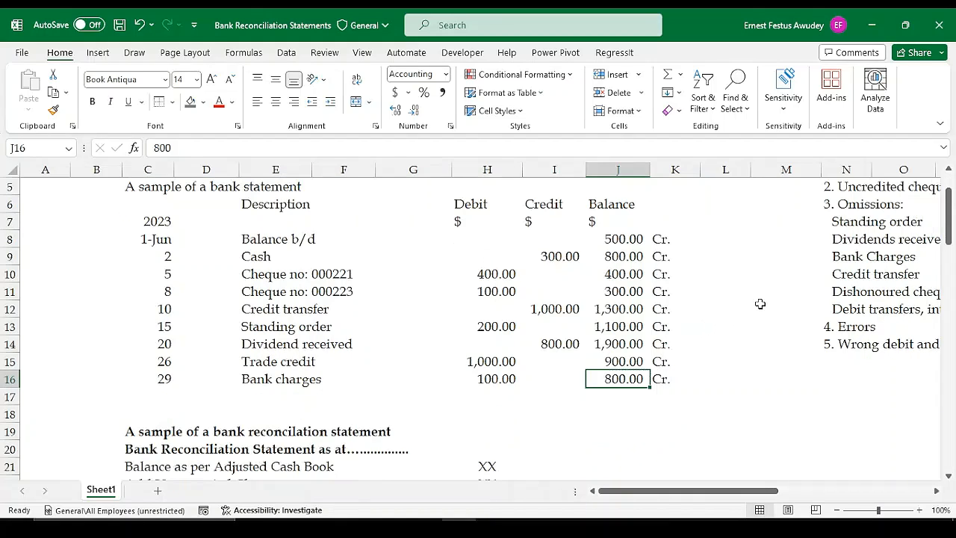
{"action": "scroll", "coordinate": [760, 304], "scroll_direction": "down", "scroll_amount": 1}
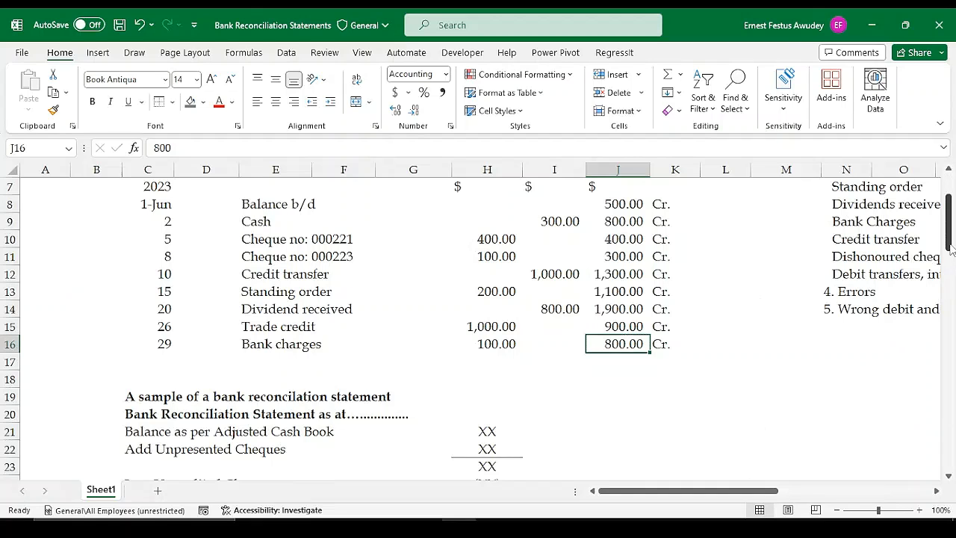
{"action": "left_click_drag", "start_coordinate": [950, 239], "coordinate": [952, 276]}
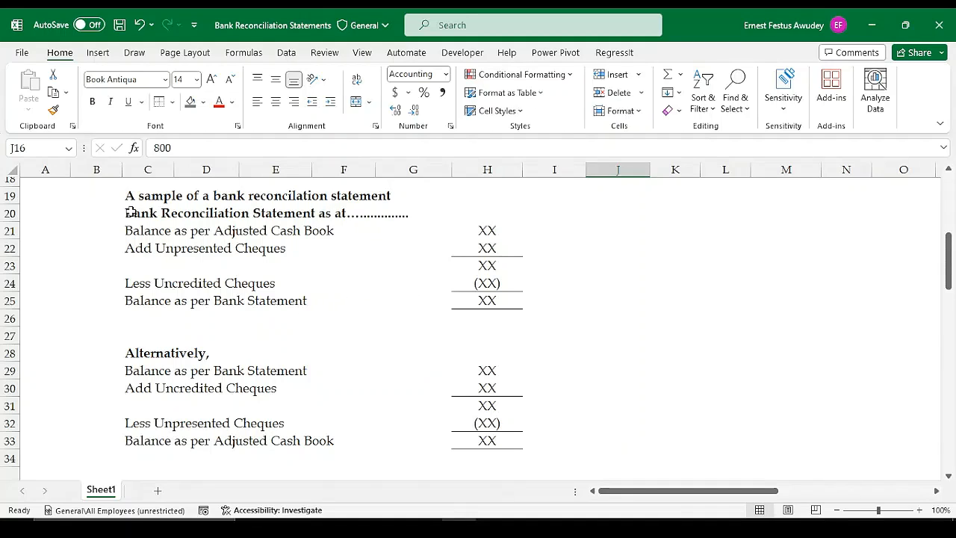
{"action": "left_click_drag", "start_coordinate": [118, 213], "coordinate": [612, 316]}
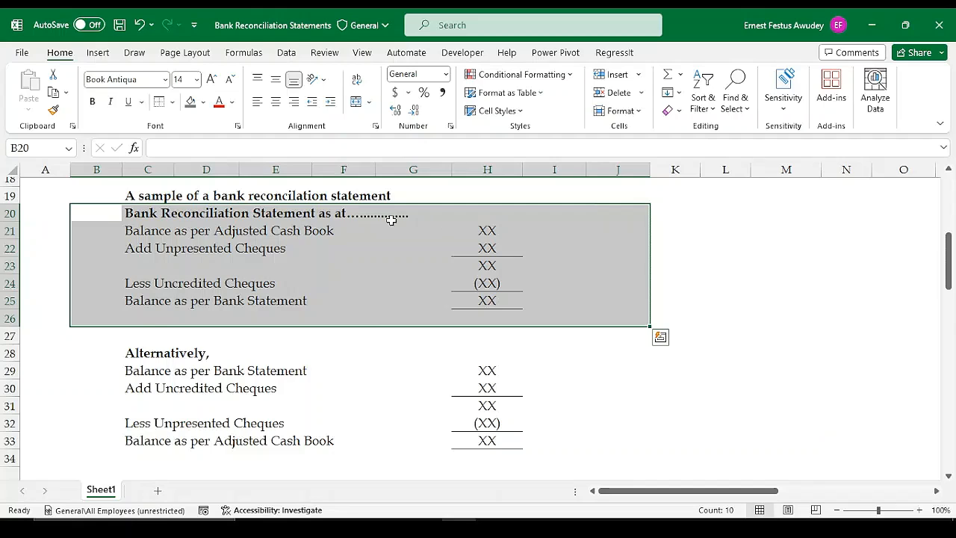
Step: Review the alternative reconciliation format and the sample bank statement alongside the first reconciliation format
{"action": "scroll", "coordinate": [369, 220], "scroll_direction": "down", "scroll_amount": 2}
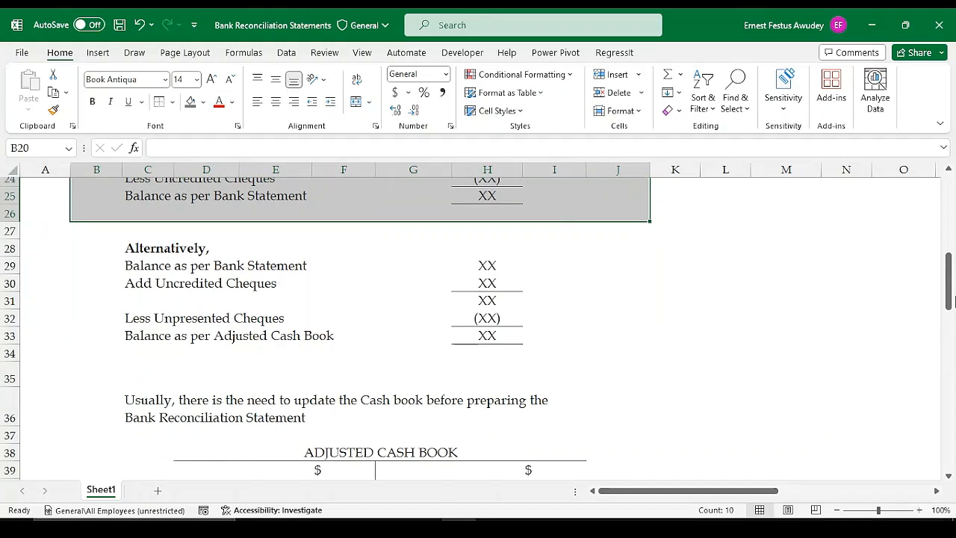
{"action": "left_click_drag", "start_coordinate": [950, 300], "coordinate": [951, 217]}
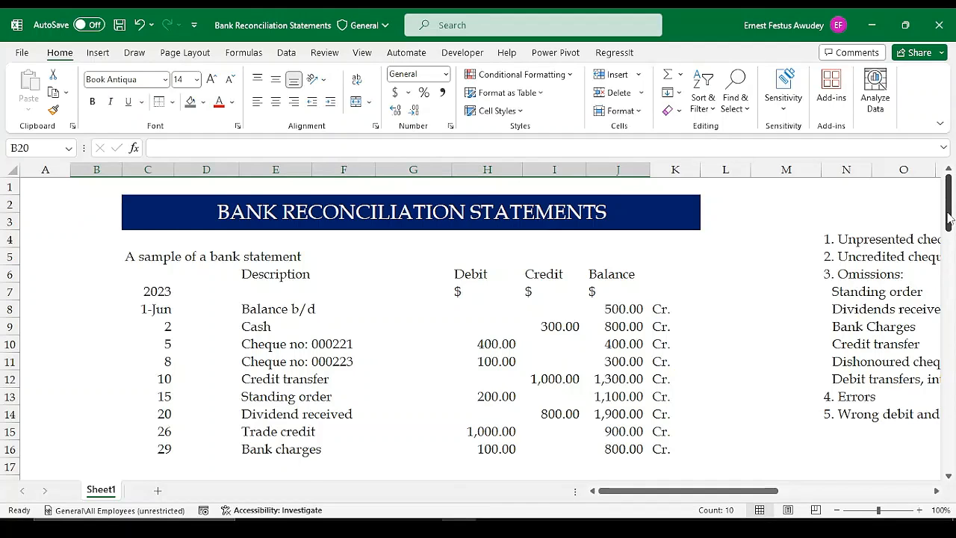
{"action": "left_click_drag", "start_coordinate": [951, 215], "coordinate": [949, 237]}
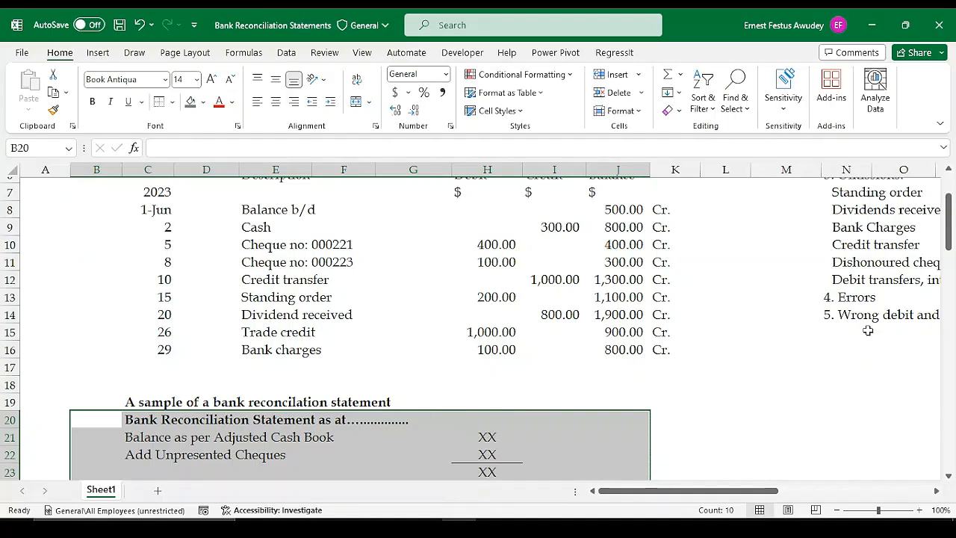
{"action": "left_click_drag", "start_coordinate": [950, 246], "coordinate": [951, 277]}
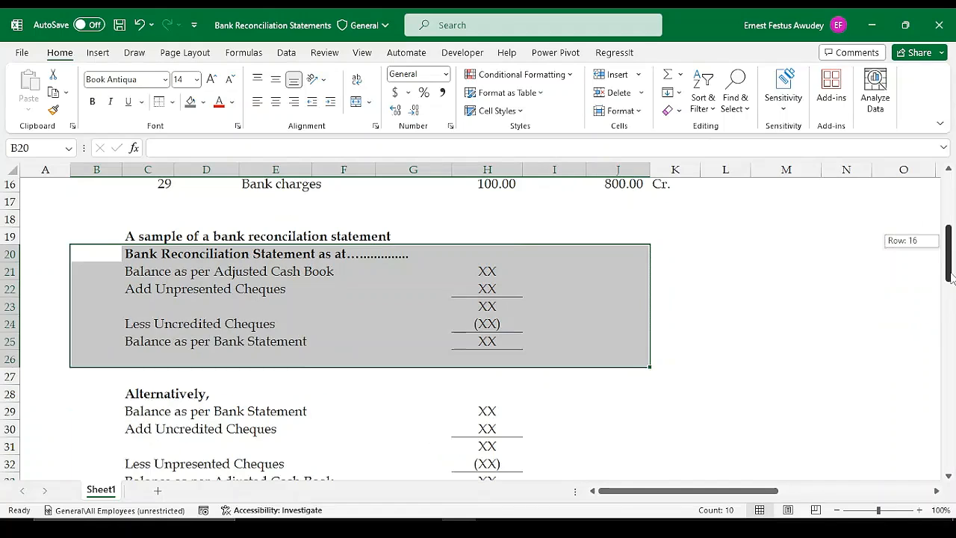
Step: Examine the first reconciliation format line by line, from Balance as per Adjusted Cash Book to Balance as per Bank Statement in H25
{"action": "left_click", "coordinate": [154, 275]}
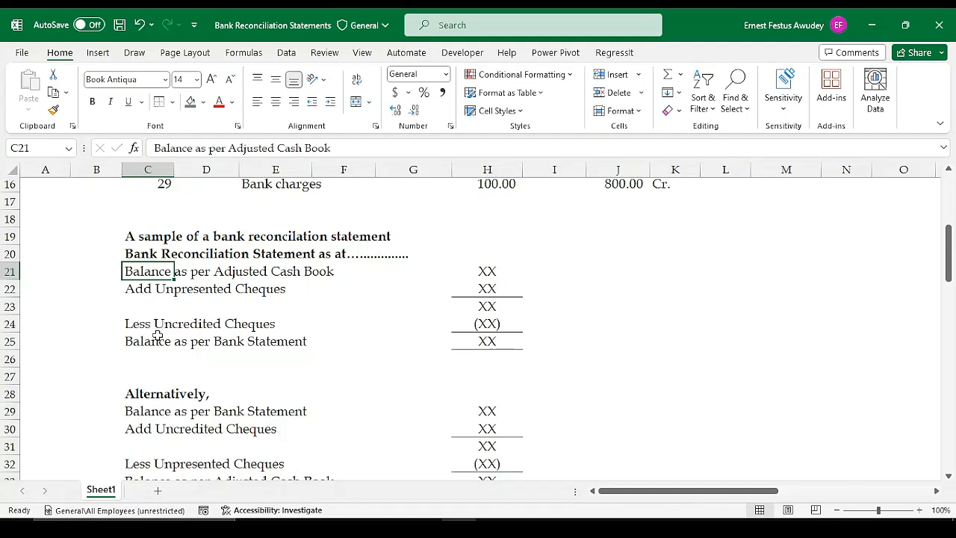
{"action": "left_click", "coordinate": [472, 326]}
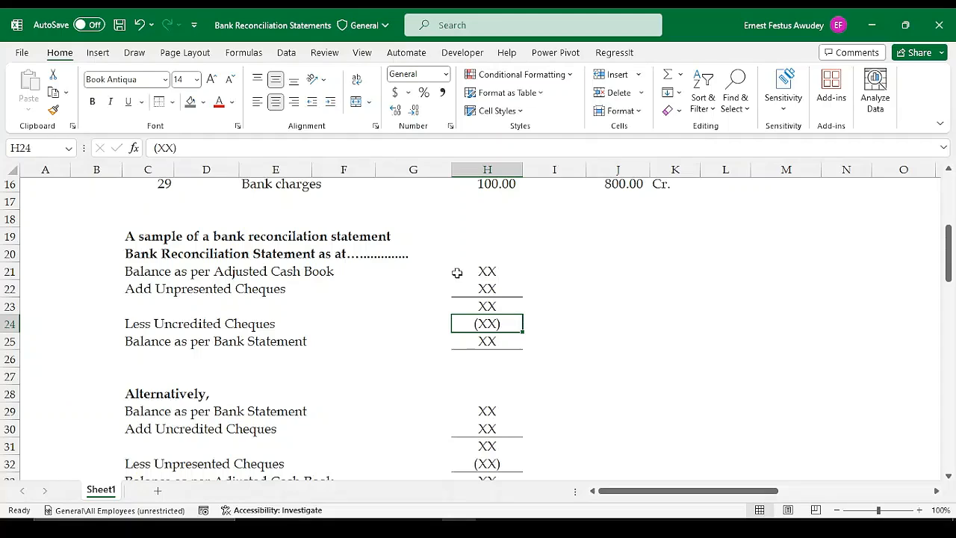
{"action": "left_click", "coordinate": [496, 271]}
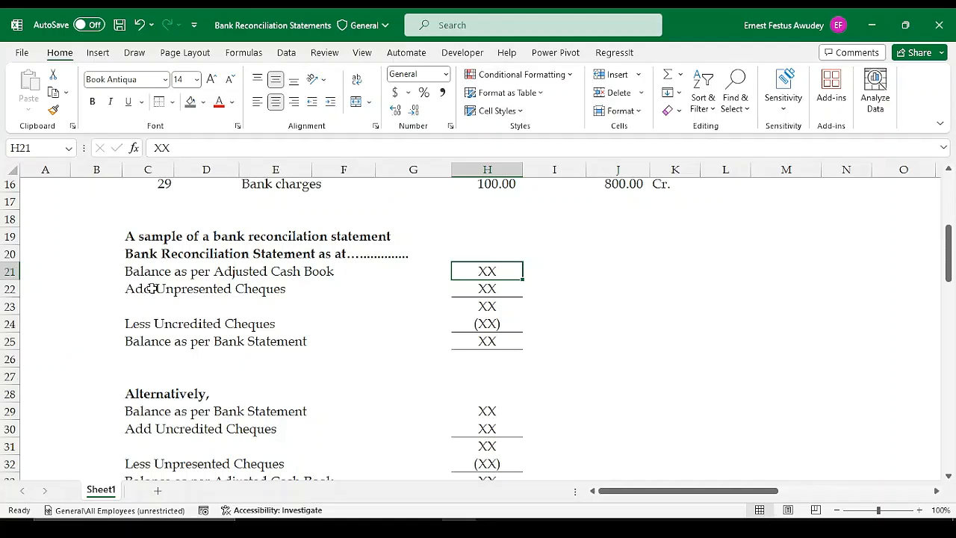
{"action": "left_click", "coordinate": [495, 288]}
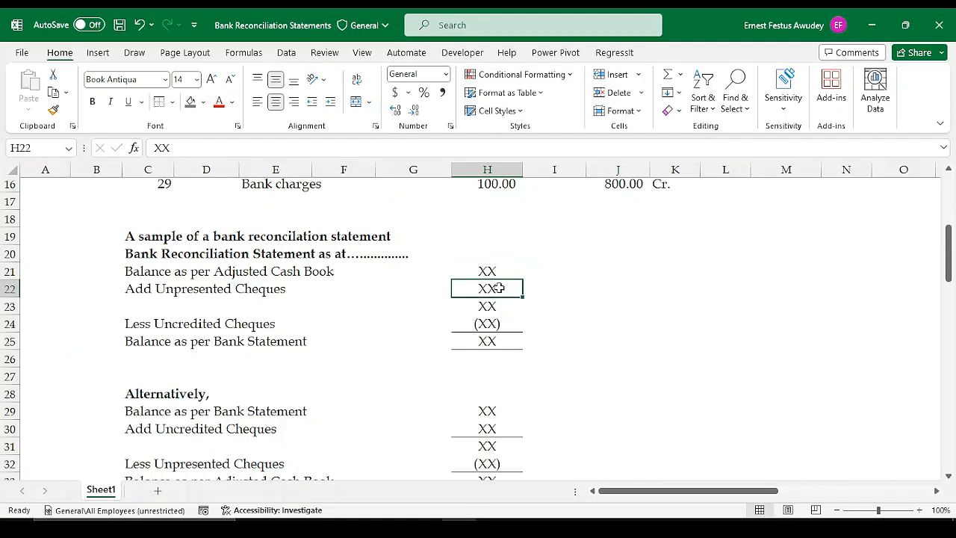
{"action": "left_click", "coordinate": [490, 306]}
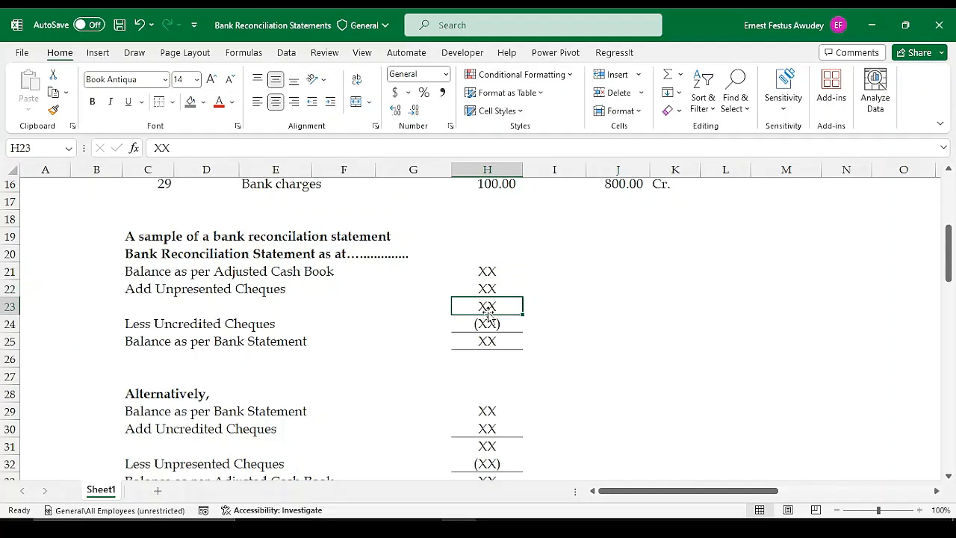
{"action": "left_click", "coordinate": [145, 326]}
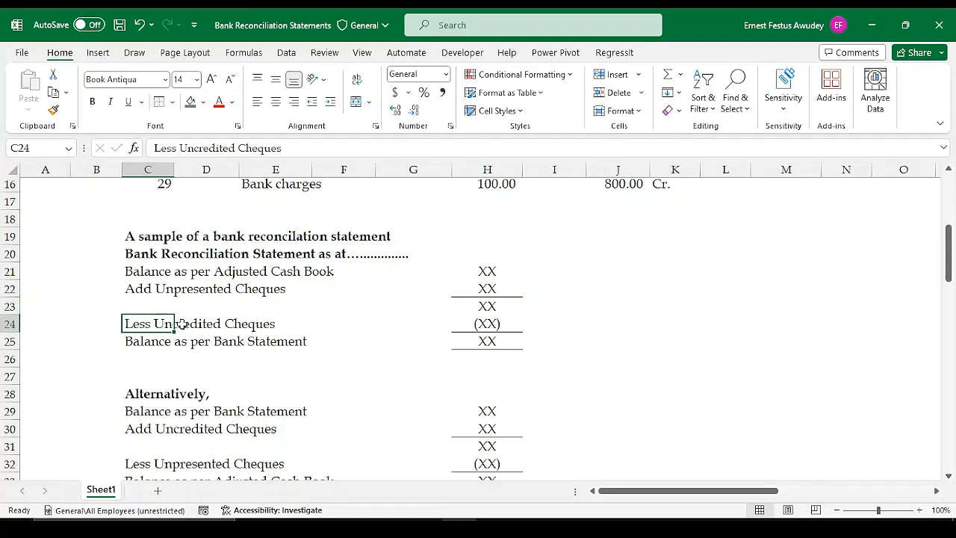
{"action": "left_click", "coordinate": [502, 325]}
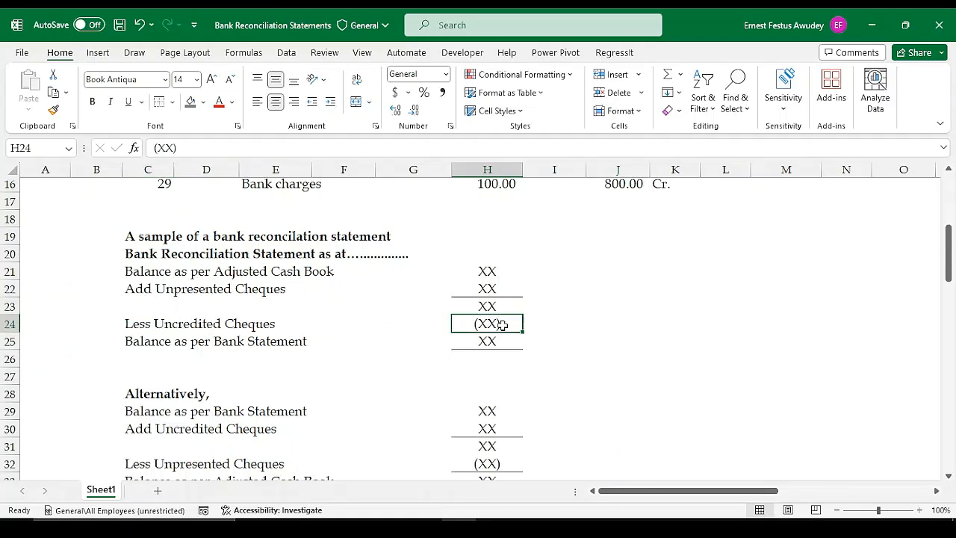
{"action": "left_click", "coordinate": [500, 338]}
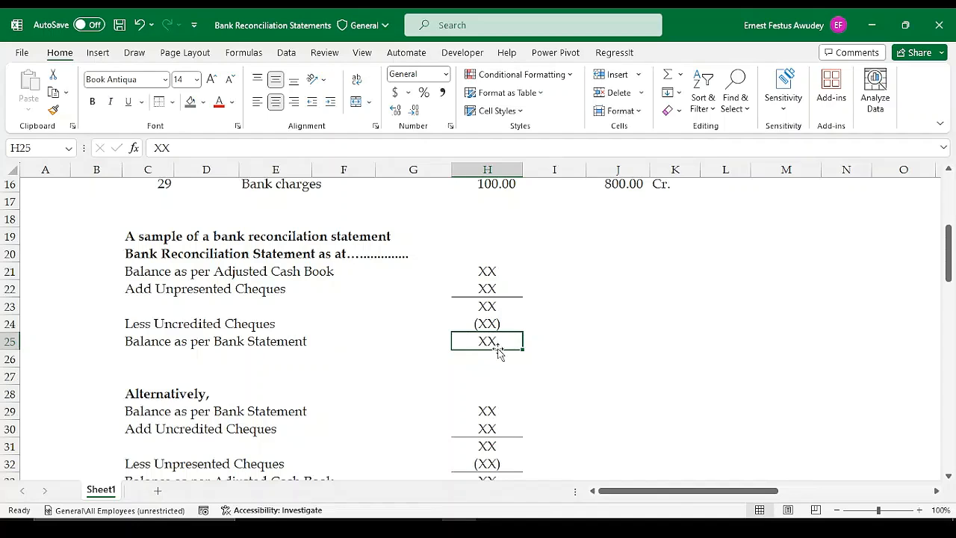
Step: Relate the reconciliation's Balance as per Bank Statement to the closing balance in J16 of the sample bank statement
{"action": "scroll", "coordinate": [493, 344], "scroll_direction": "up", "scroll_amount": 1}
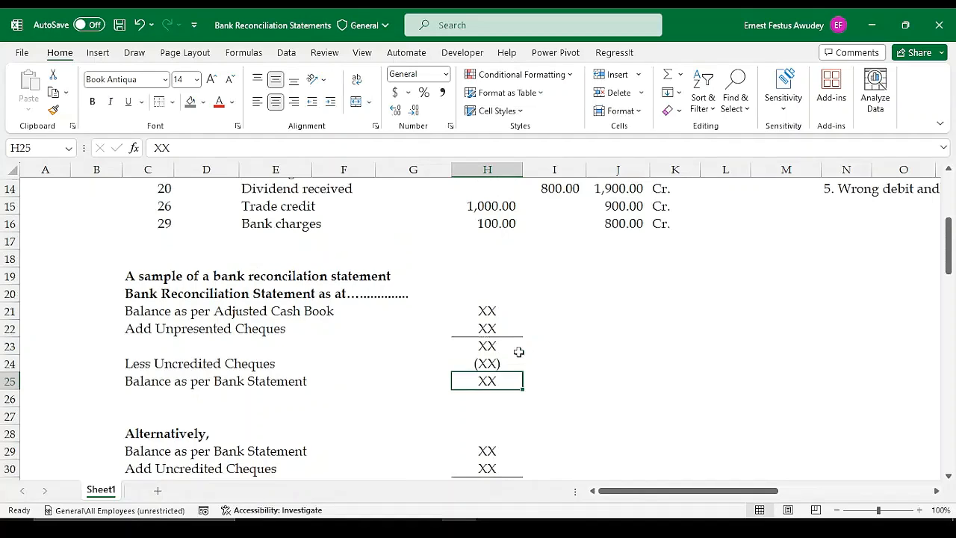
{"action": "left_click", "coordinate": [620, 237]}
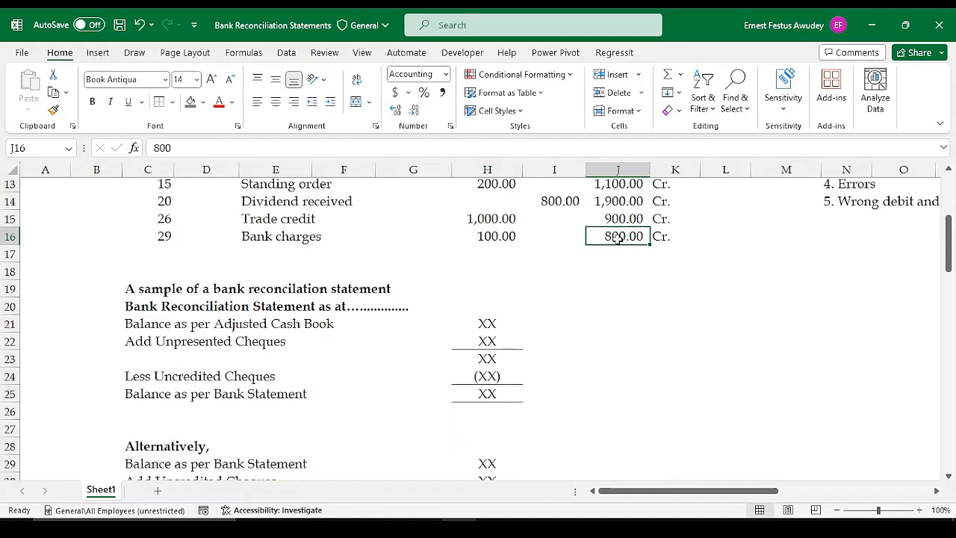
{"action": "scroll", "coordinate": [520, 336], "scroll_direction": "down", "scroll_amount": 5}
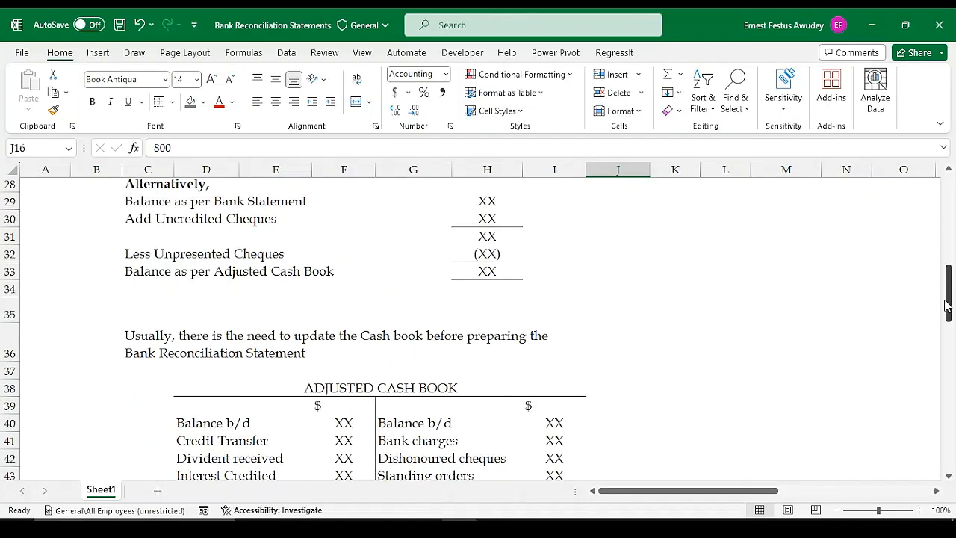
Step: Examine the alternative reconciliation format line by line, from Balance as per Bank Statement in H29 to Balance as per Adjusted Cash Book in H33
{"action": "left_click_drag", "start_coordinate": [949, 307], "coordinate": [950, 294]}
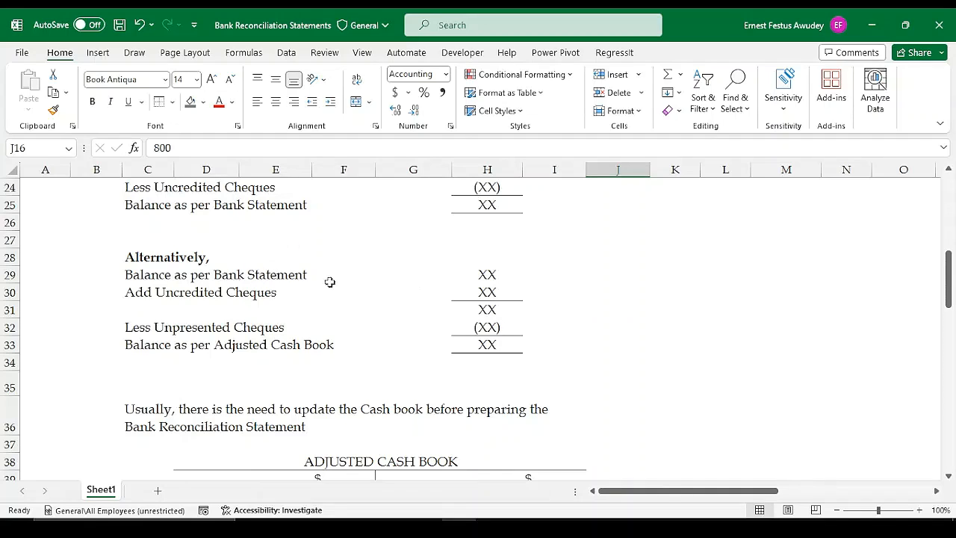
{"action": "left_click", "coordinate": [489, 275]}
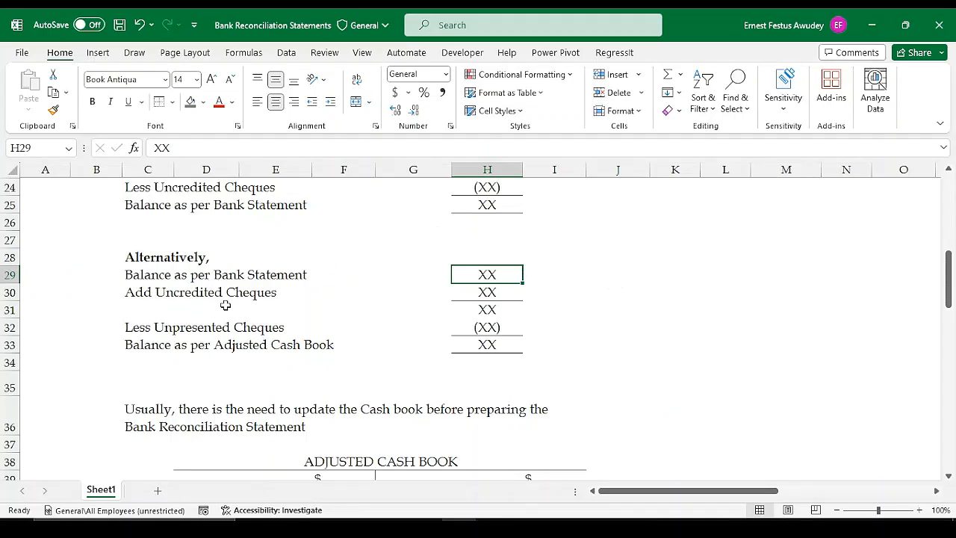
{"action": "left_click", "coordinate": [488, 293]}
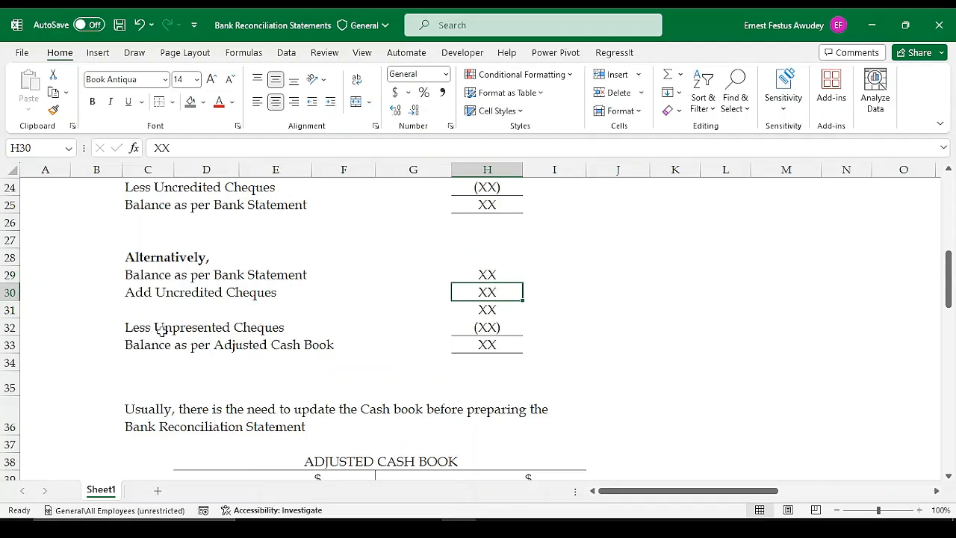
{"action": "double_click", "coordinate": [498, 326]}
{"action": "left_click", "coordinate": [173, 349]}
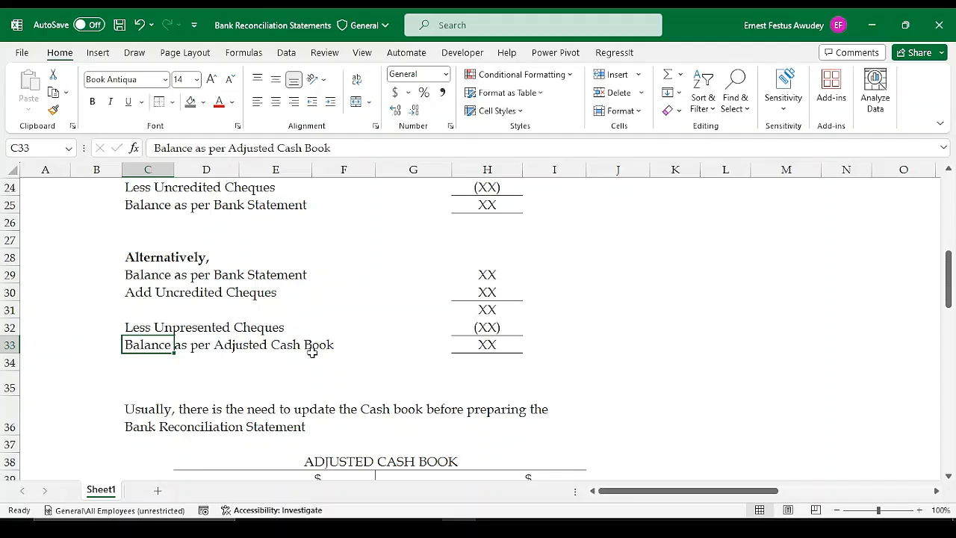
{"action": "left_click", "coordinate": [491, 345]}
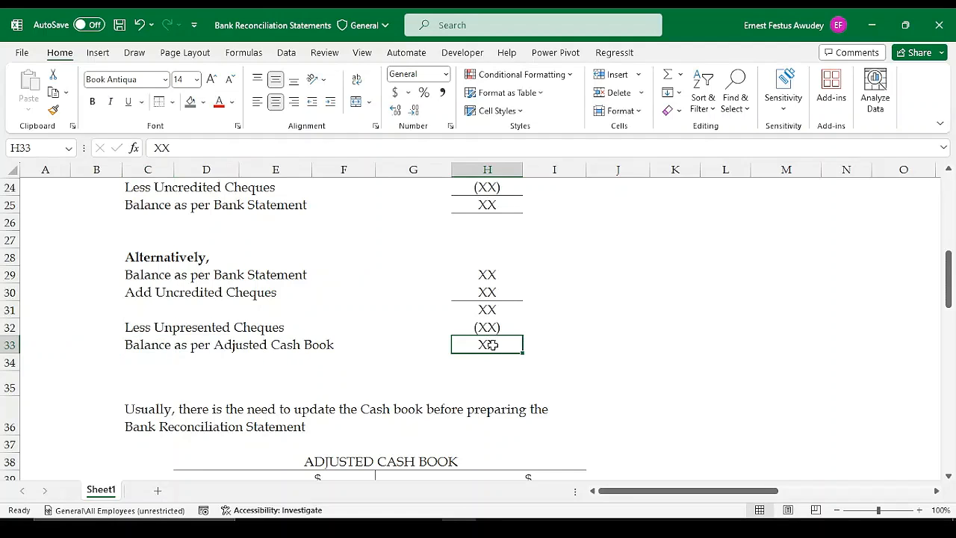
{"action": "scroll", "coordinate": [508, 339], "scroll_direction": "up", "scroll_amount": 2}
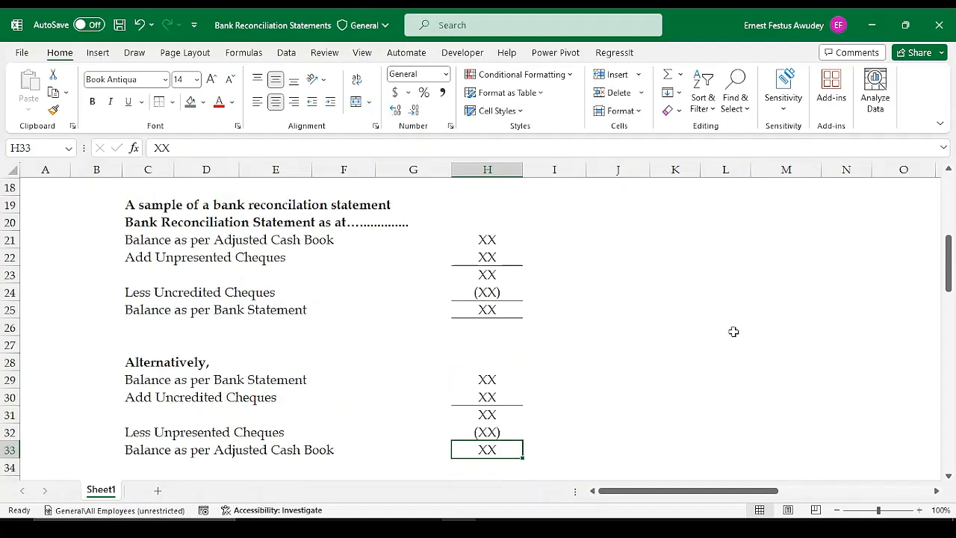
Step: Review the Adjusted Cash Book format, then highlight the numbered list of causes of difference beside the cash book layout
{"action": "left_click_drag", "start_coordinate": [950, 281], "coordinate": [949, 329]}
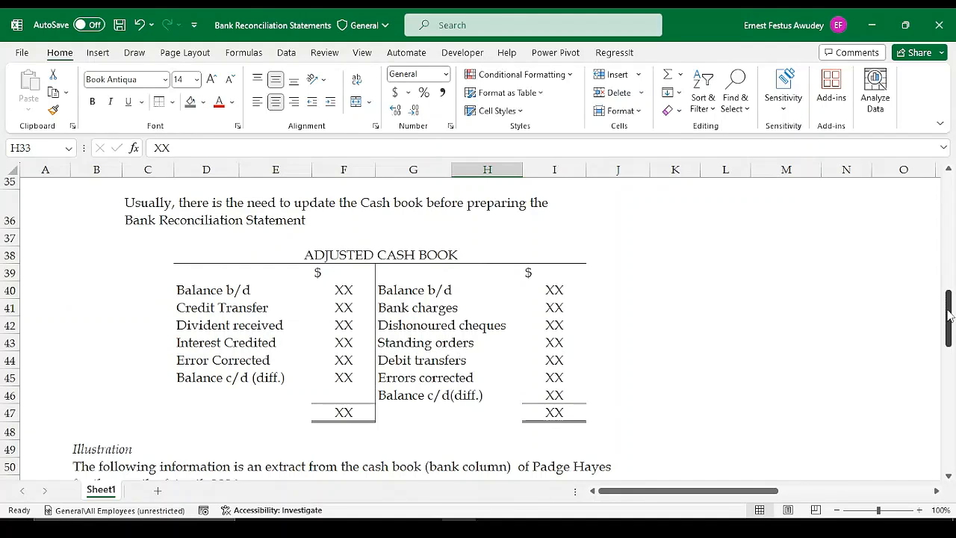
{"action": "left_click_drag", "start_coordinate": [949, 316], "coordinate": [953, 199]}
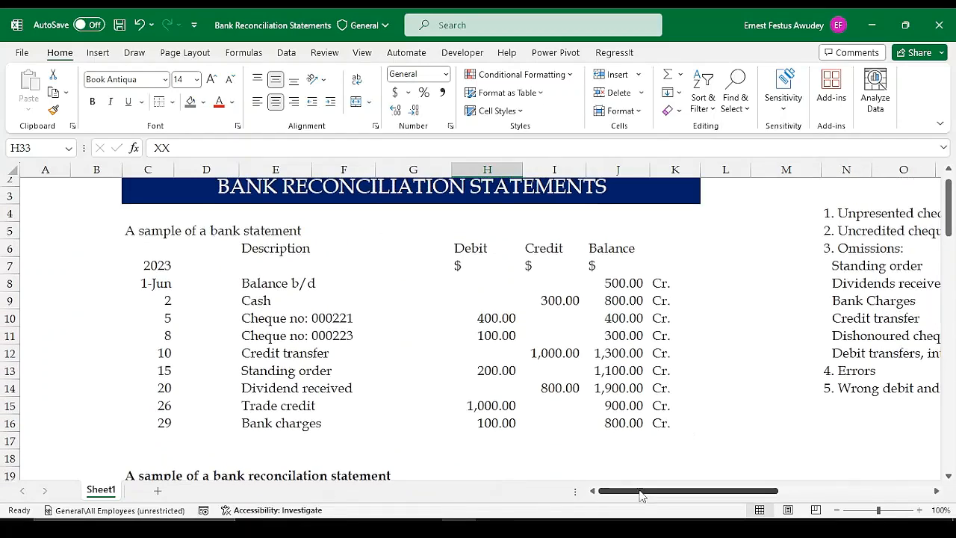
{"action": "left_click_drag", "start_coordinate": [640, 495], "coordinate": [758, 495]}
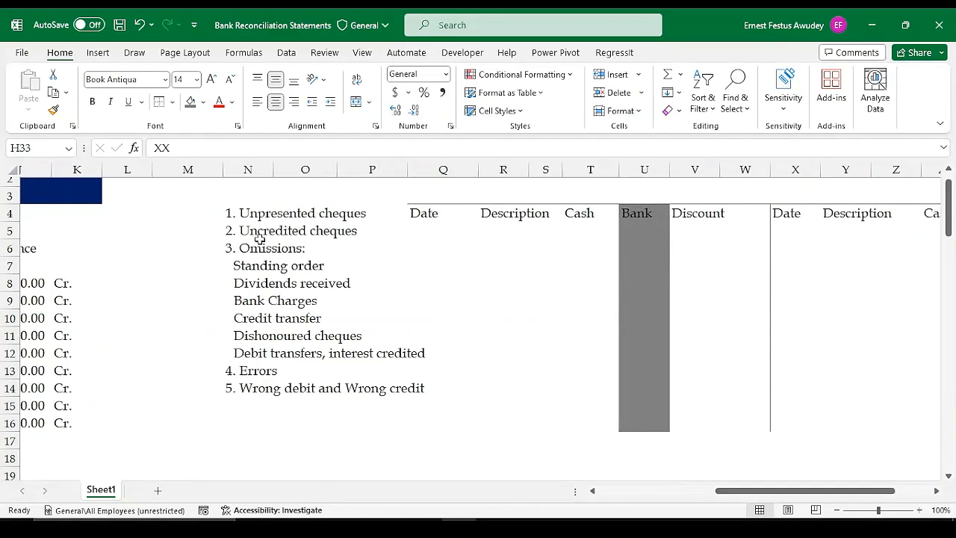
{"action": "left_click_drag", "start_coordinate": [251, 211], "coordinate": [371, 399]}
{"action": "left_click", "coordinate": [436, 306]}
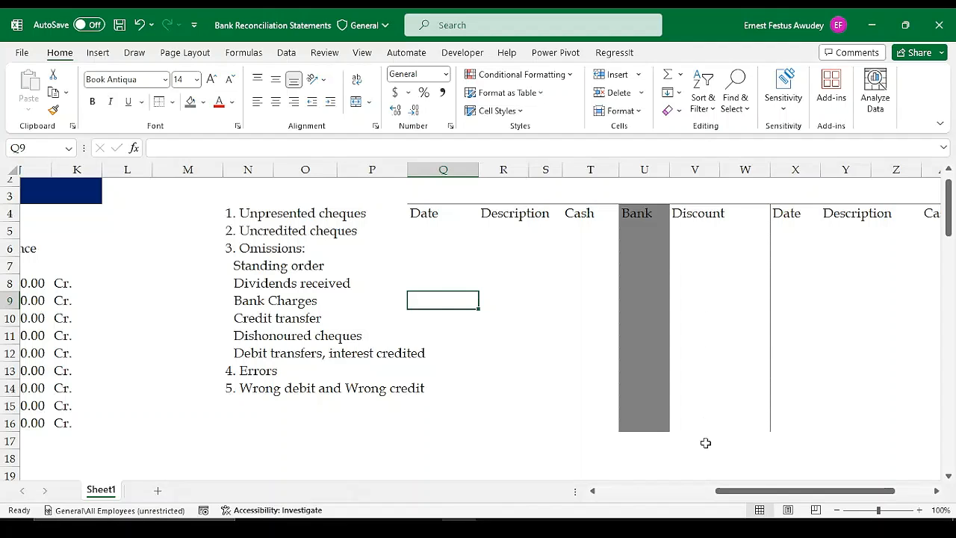
Step: Compare the listed causes of difference, especially the omissions, with the entries in the sample bank statement
{"action": "mouse_move", "coordinate": [762, 491]}
{"action": "left_mouse_down"}
{"action": "mouse_move", "coordinate": [645, 499]}
{"action": "mouse_move", "coordinate": [748, 496]}
{"action": "left_mouse_up"}
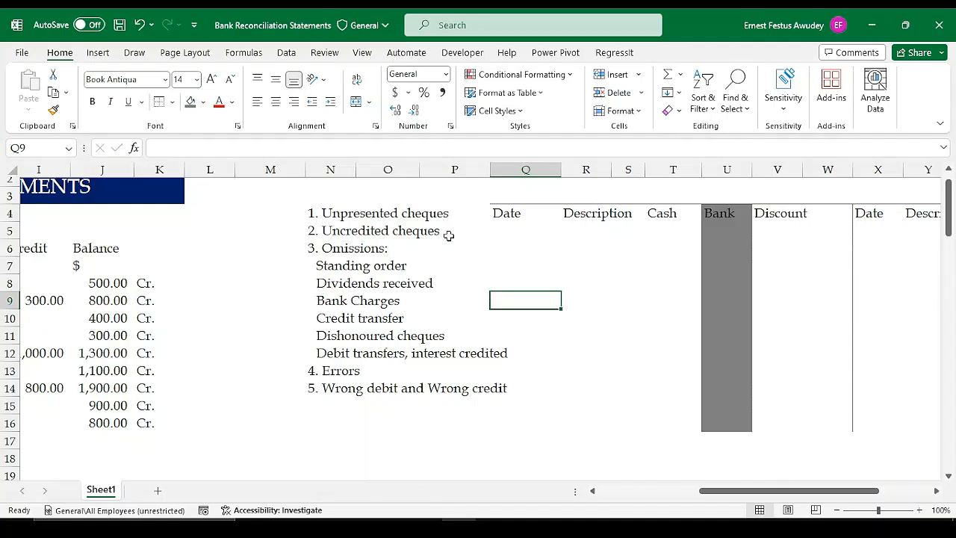
{"action": "scroll", "coordinate": [196, 299], "scroll_direction": "left", "scroll_amount": 2}
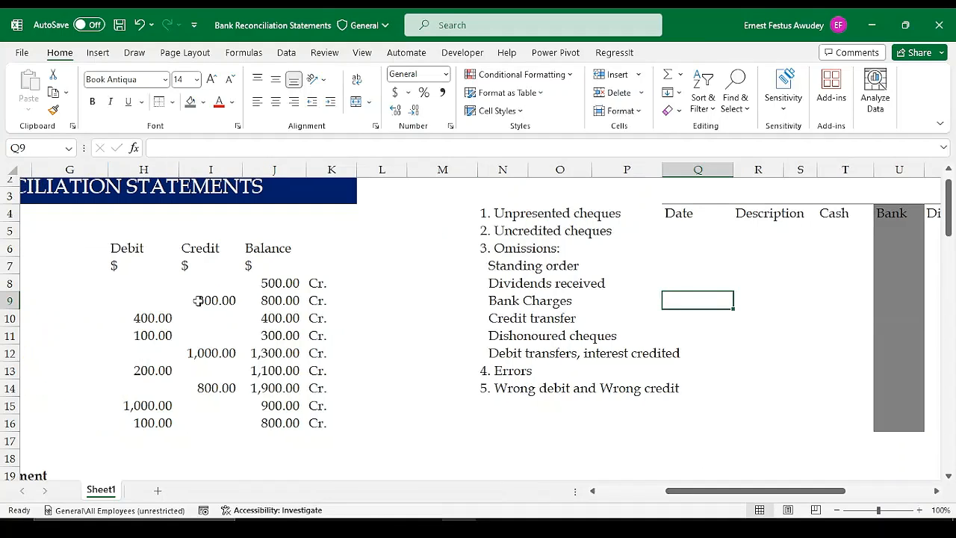
{"action": "scroll", "coordinate": [686, 230], "scroll_direction": "right", "scroll_amount": 3}
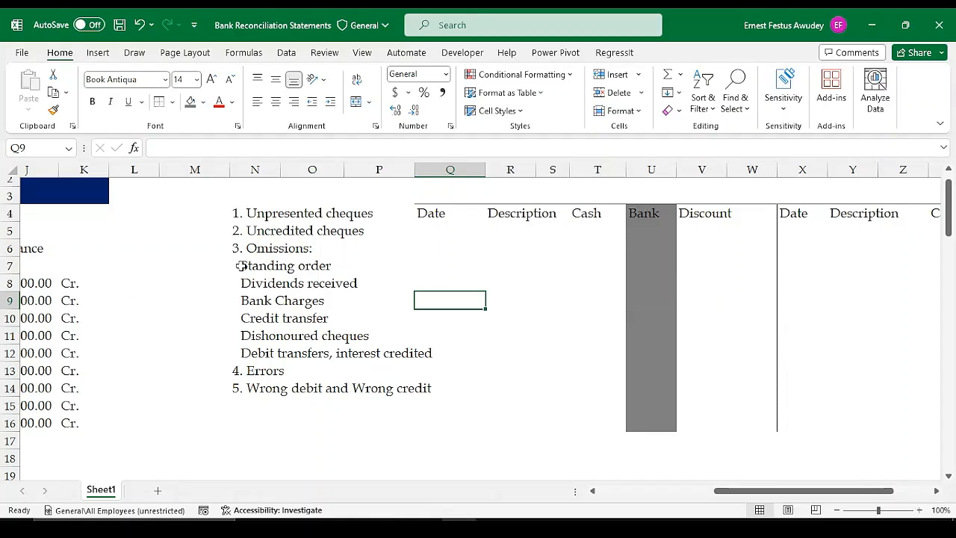
{"action": "left_click_drag", "start_coordinate": [756, 493], "coordinate": [732, 494]}
{"action": "left_click_drag", "start_coordinate": [737, 492], "coordinate": [603, 493]}
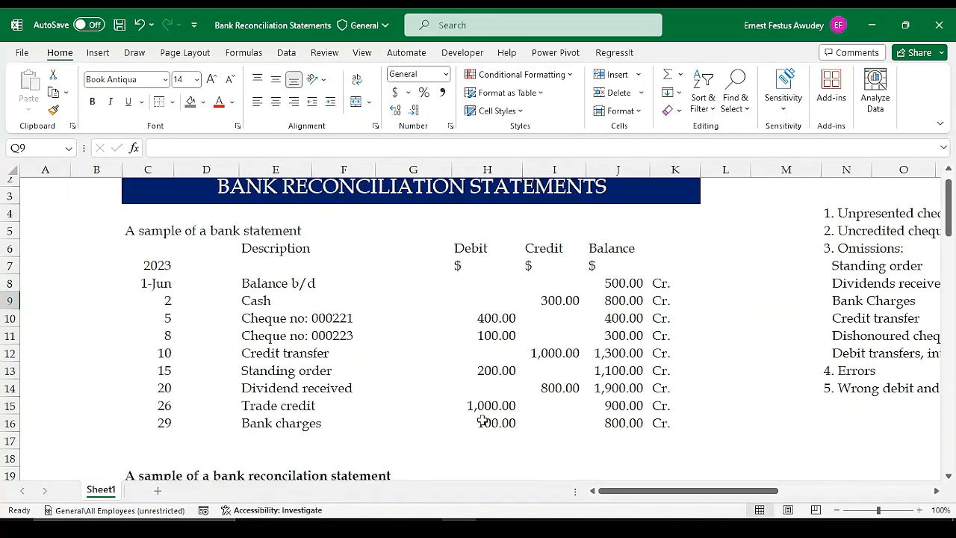
{"action": "scroll", "coordinate": [385, 400], "scroll_direction": "up", "scroll_amount": 1}
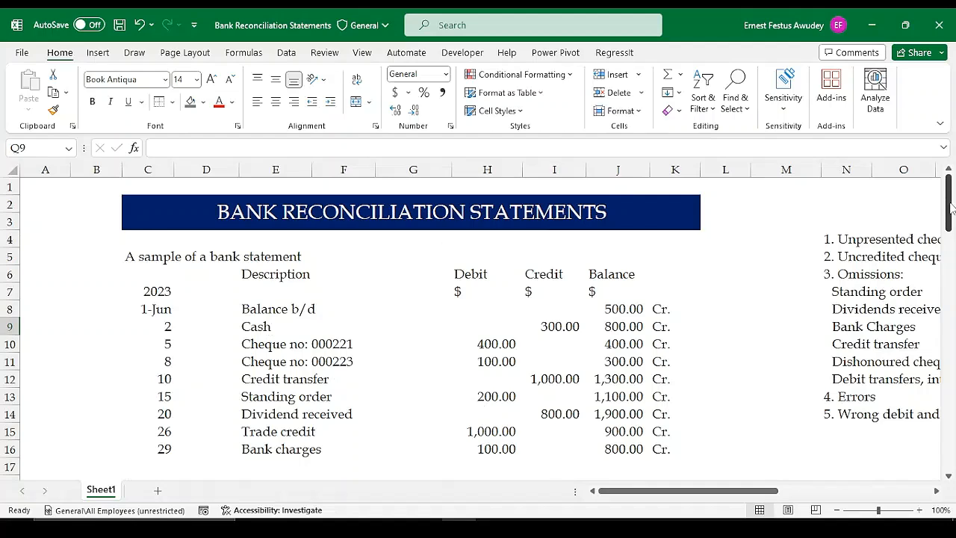
Step: Point out the bank statement's credit entries by highlighting Credit transfer in E12:I12, Dividend received in row 14 and Cash in E9:I9
{"action": "left_click_drag", "start_coordinate": [950, 207], "coordinate": [949, 334]}
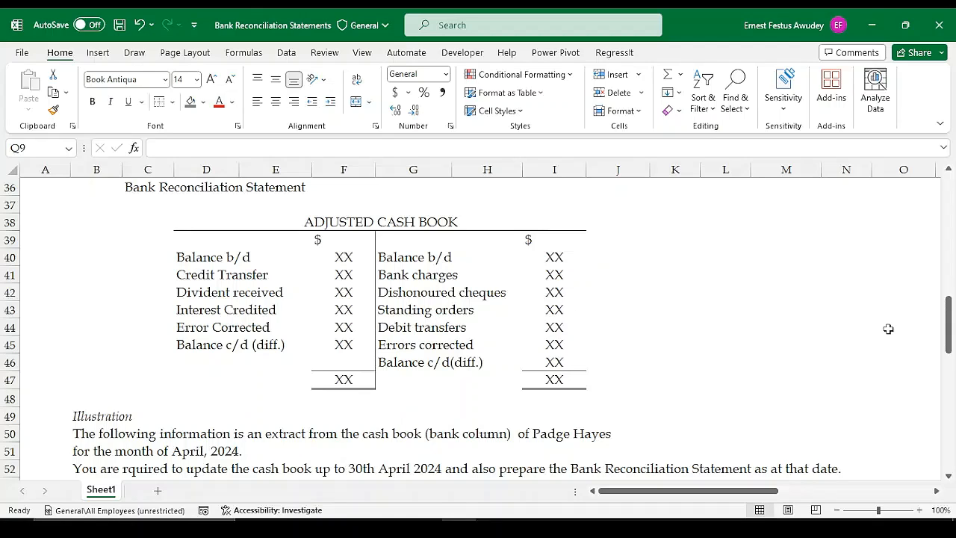
{"action": "left_click_drag", "start_coordinate": [950, 347], "coordinate": [950, 234]}
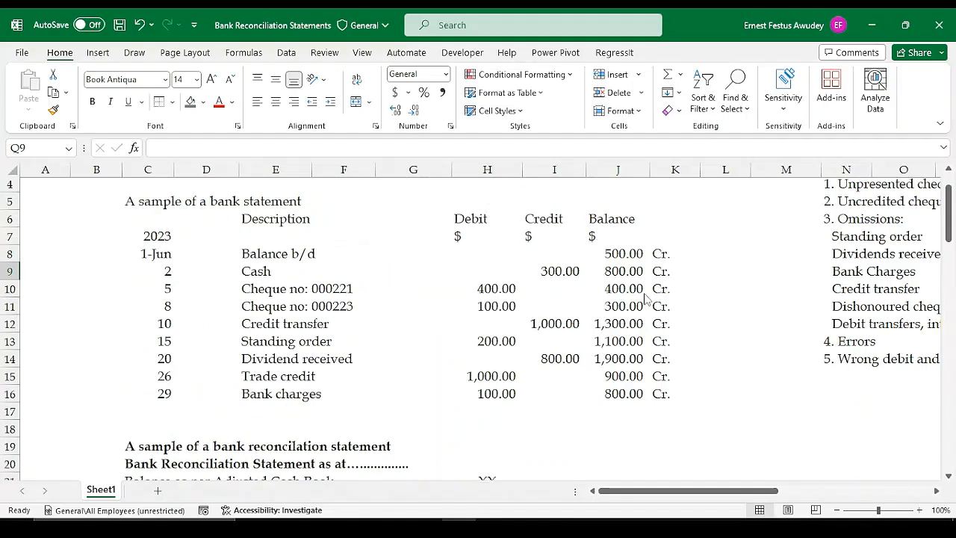
{"action": "left_click_drag", "start_coordinate": [252, 323], "coordinate": [561, 325]}
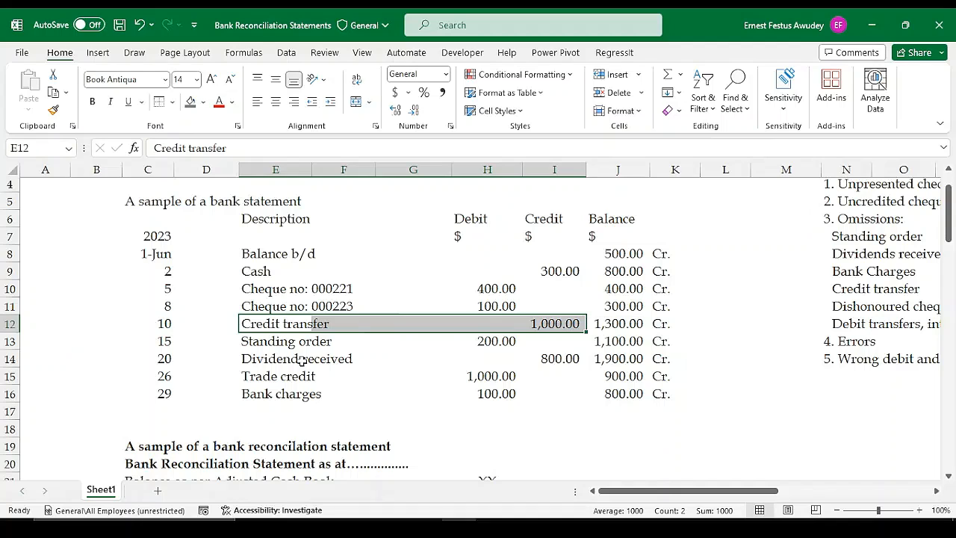
{"action": "left_click_drag", "start_coordinate": [262, 358], "coordinate": [560, 359]}
{"action": "left_click_drag", "start_coordinate": [259, 270], "coordinate": [560, 271]}
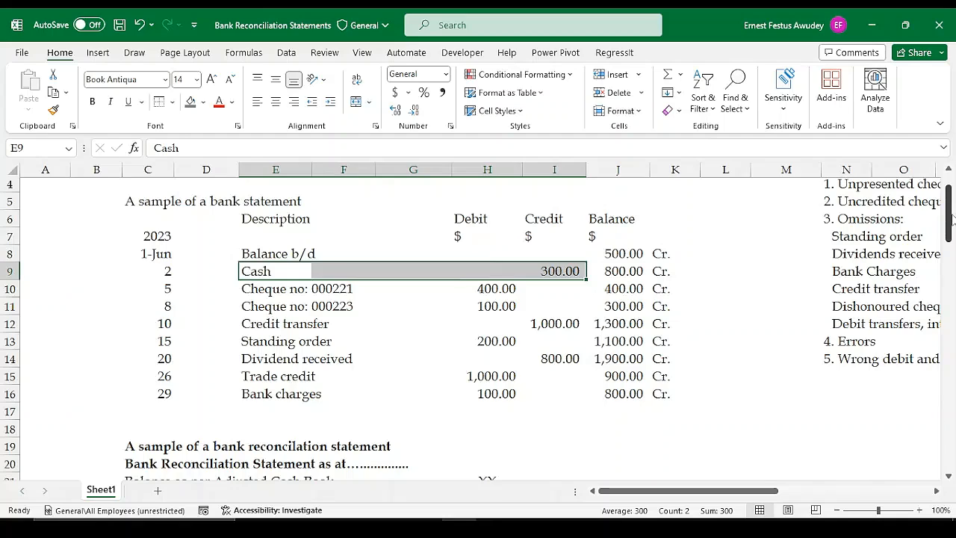
Step: Point out both sides of the Adjusted Cash Book by highlighting E39:E45 on the debit side and G40:G46 on the credit side
{"action": "left_click_drag", "start_coordinate": [952, 216], "coordinate": [949, 313]}
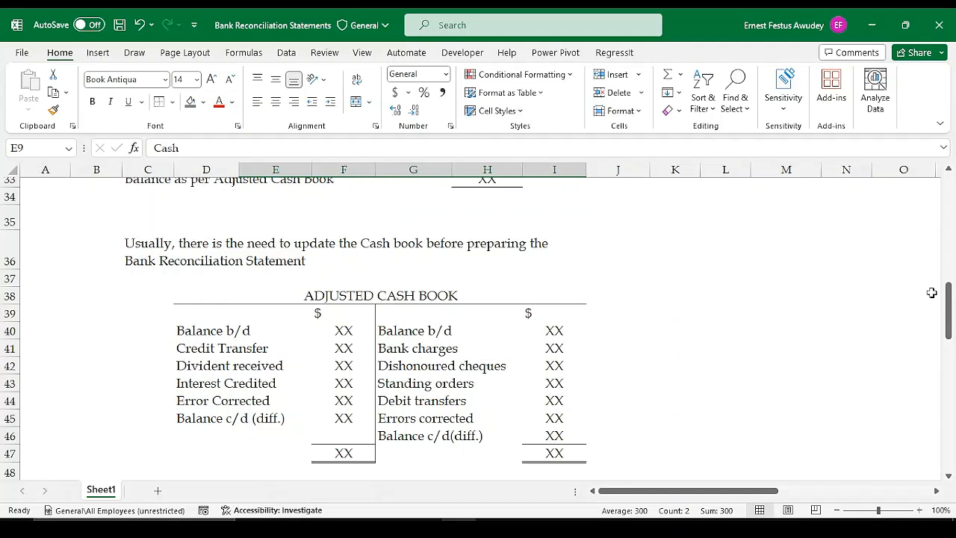
{"action": "mouse_move", "coordinate": [951, 323]}
{"action": "left_mouse_down"}
{"action": "mouse_move", "coordinate": [953, 214]}
{"action": "mouse_move", "coordinate": [951, 325]}
{"action": "left_mouse_up"}
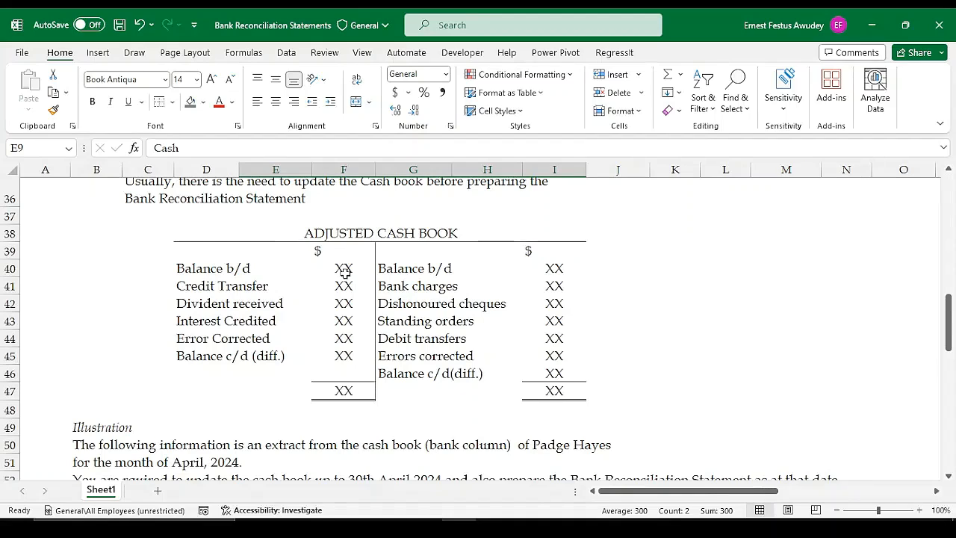
{"action": "left_click_drag", "start_coordinate": [275, 251], "coordinate": [276, 357]}
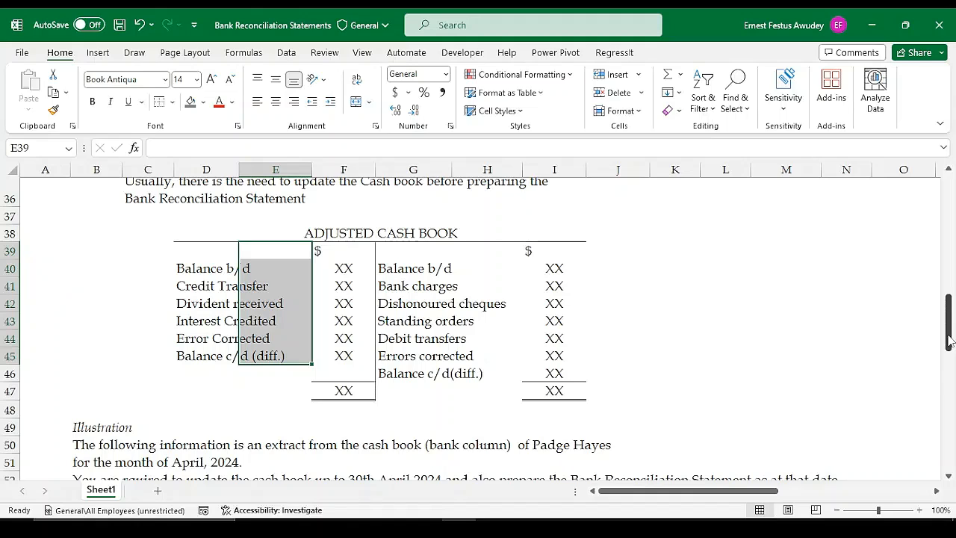
{"action": "scroll", "coordinate": [417, 297], "scroll_direction": "up", "scroll_amount": 1}
{"action": "left_click_drag", "start_coordinate": [416, 297], "coordinate": [423, 399]}
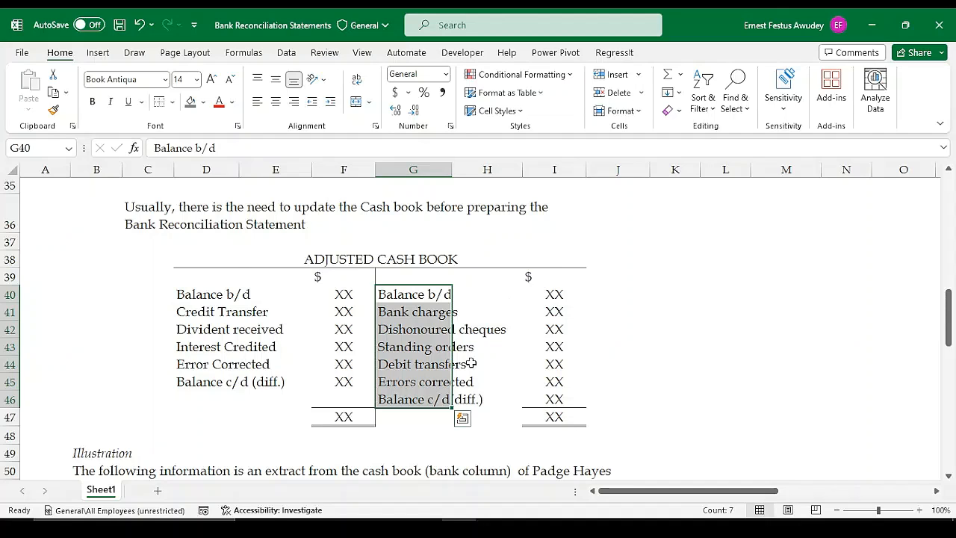
Step: Relate the Adjusted Cash Book's credit side to the bank statement's debits by highlighting both cheques, Bank charges, Trade credit and Standing order in columns E:H
{"action": "scroll", "coordinate": [471, 363], "scroll_direction": "up", "scroll_amount": 11}
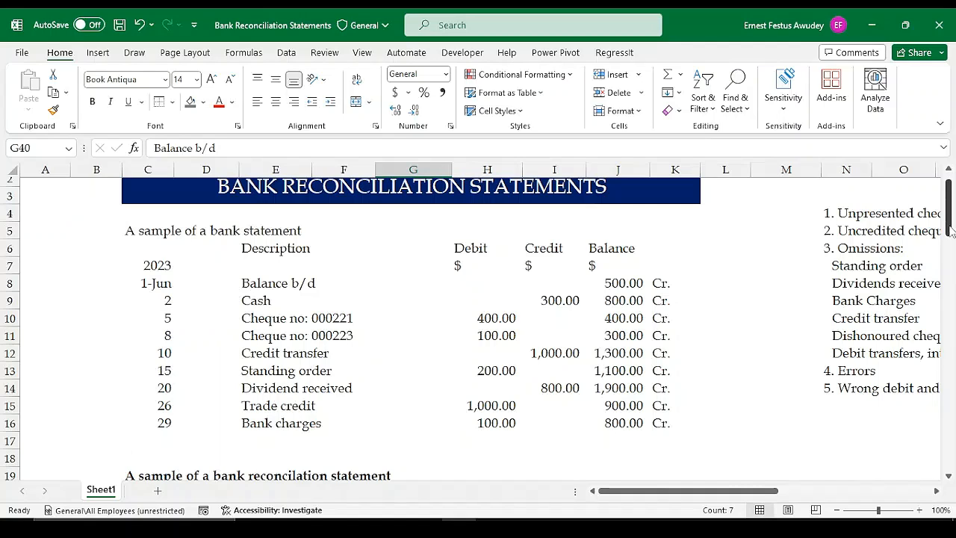
{"action": "left_click_drag", "start_coordinate": [950, 232], "coordinate": [950, 347]}
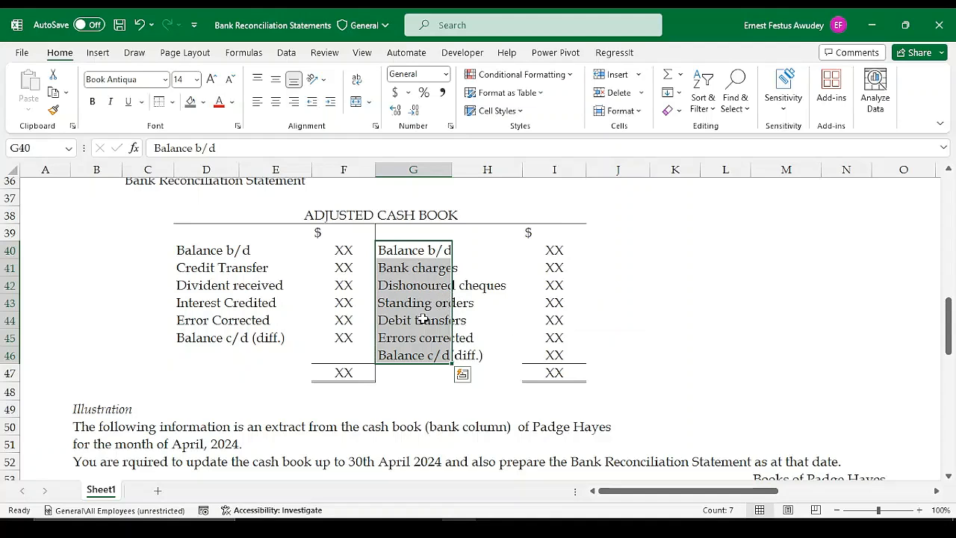
{"action": "mouse_move", "coordinate": [948, 345]}
{"action": "left_mouse_down"}
{"action": "mouse_move", "coordinate": [950, 255]}
{"action": "mouse_move", "coordinate": [949, 329]}
{"action": "left_mouse_up"}
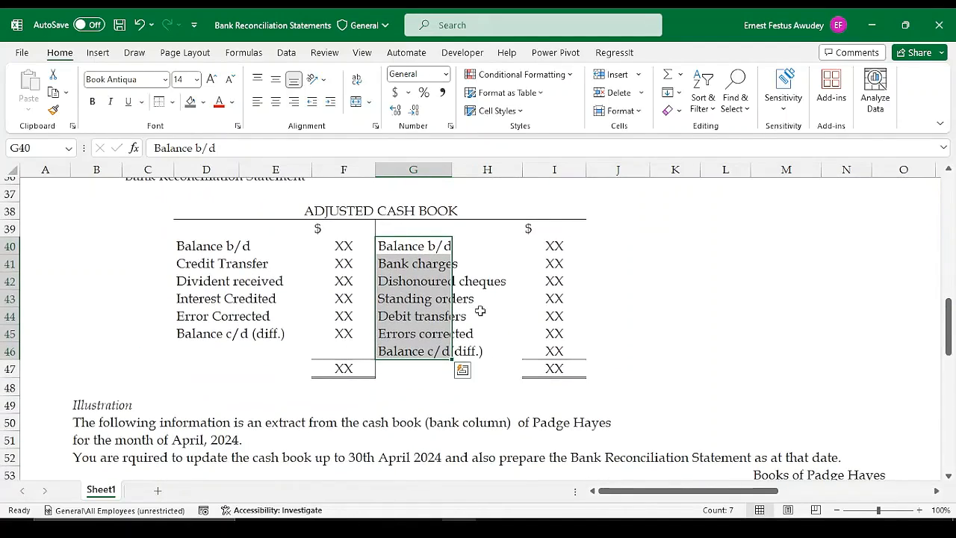
{"action": "left_click_drag", "start_coordinate": [951, 347], "coordinate": [952, 217]}
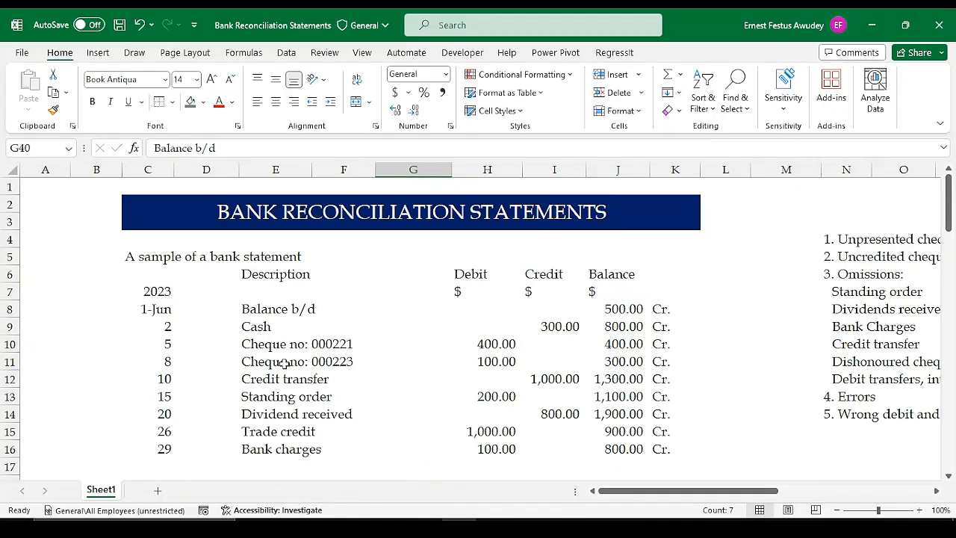
{"action": "left_click_drag", "start_coordinate": [258, 345], "coordinate": [478, 345]}
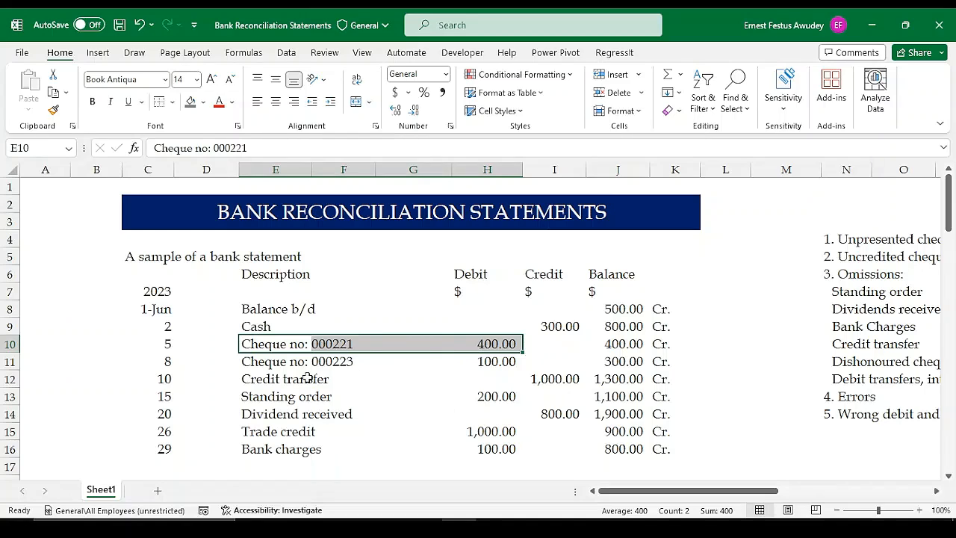
{"action": "left_click_drag", "start_coordinate": [293, 365], "coordinate": [486, 363]}
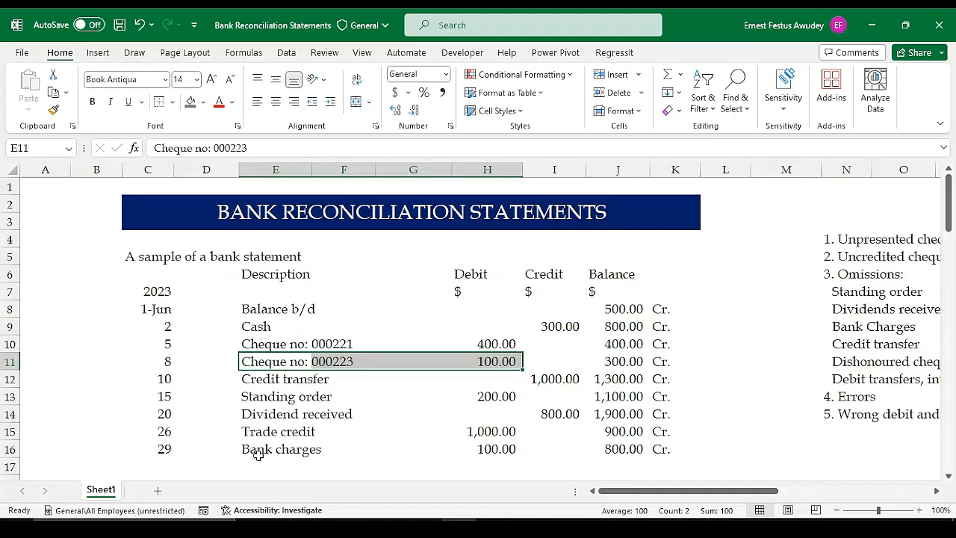
{"action": "left_click_drag", "start_coordinate": [258, 455], "coordinate": [494, 449]}
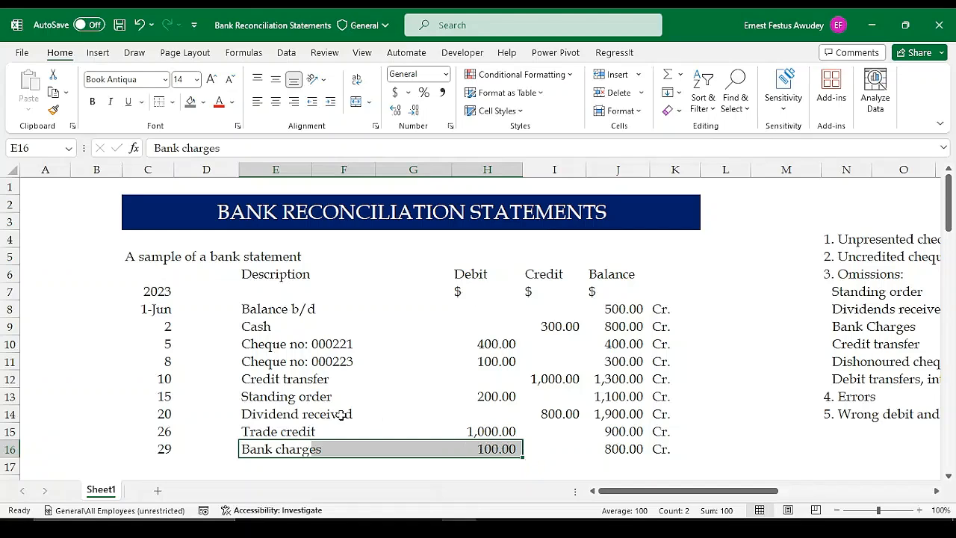
{"action": "left_click_drag", "start_coordinate": [257, 433], "coordinate": [495, 428]}
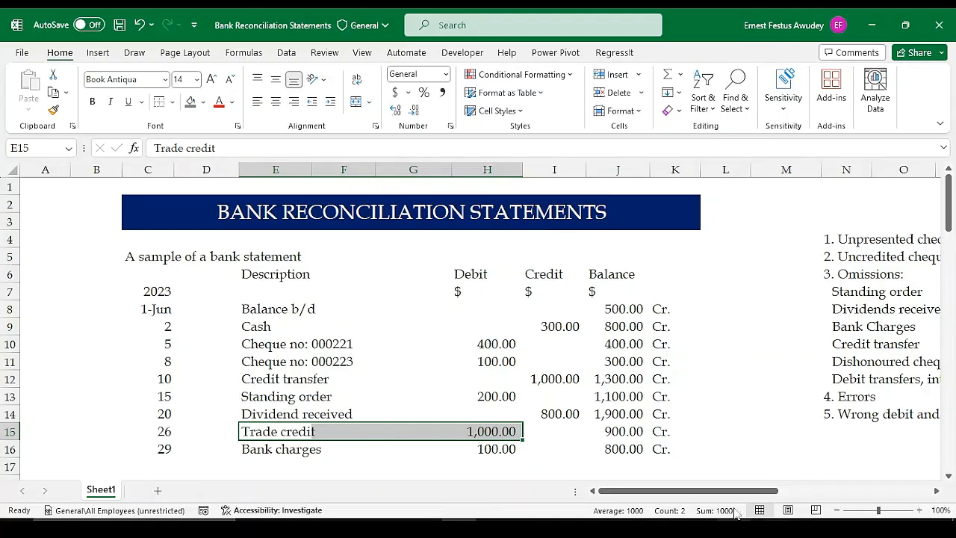
{"action": "left_click_drag", "start_coordinate": [709, 491], "coordinate": [676, 499]}
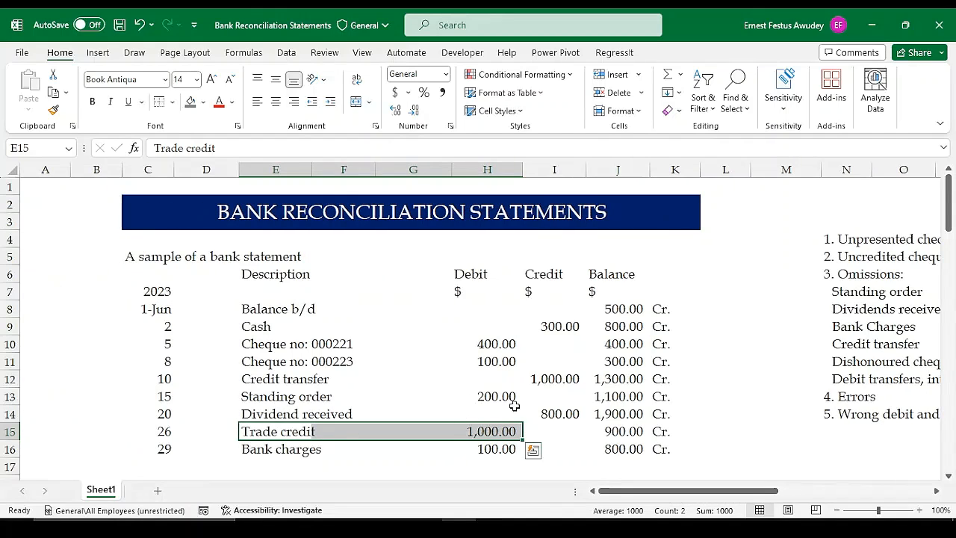
{"action": "left_click_drag", "start_coordinate": [253, 396], "coordinate": [494, 404]}
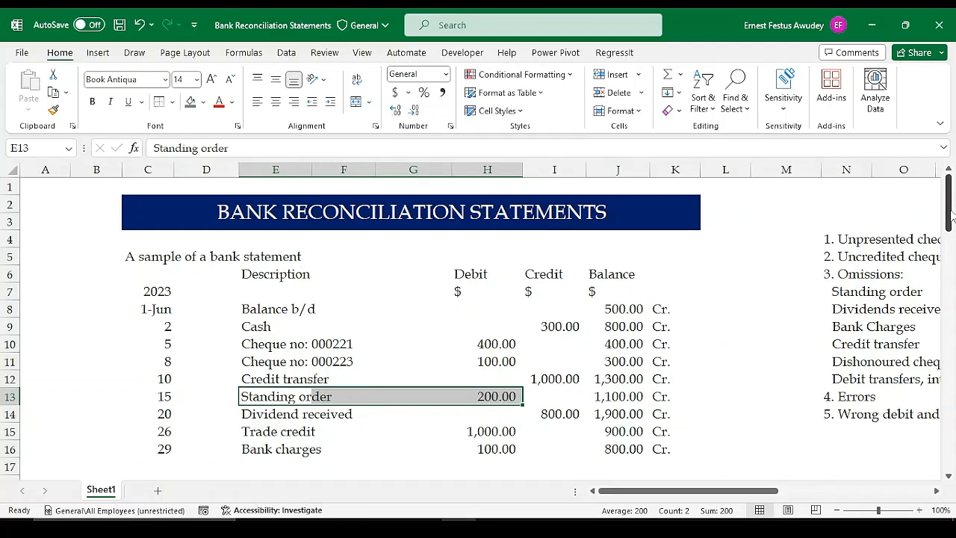
Step: Point out the opening Balance b/d on both sides of the Adjusted Cash Book by highlighting D40:F40 and G40:I40 in turn
{"action": "left_click_drag", "start_coordinate": [951, 216], "coordinate": [950, 331]}
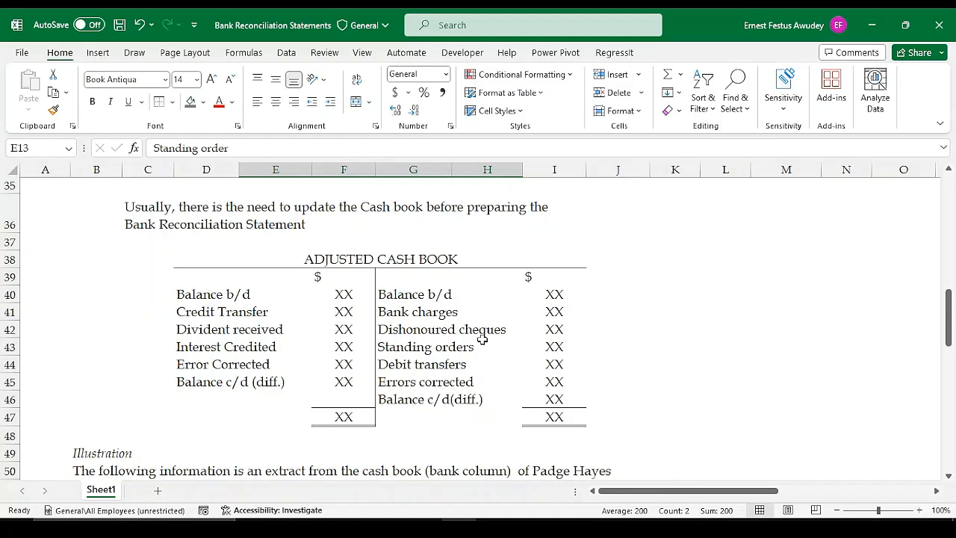
{"action": "left_click", "coordinate": [413, 295]}
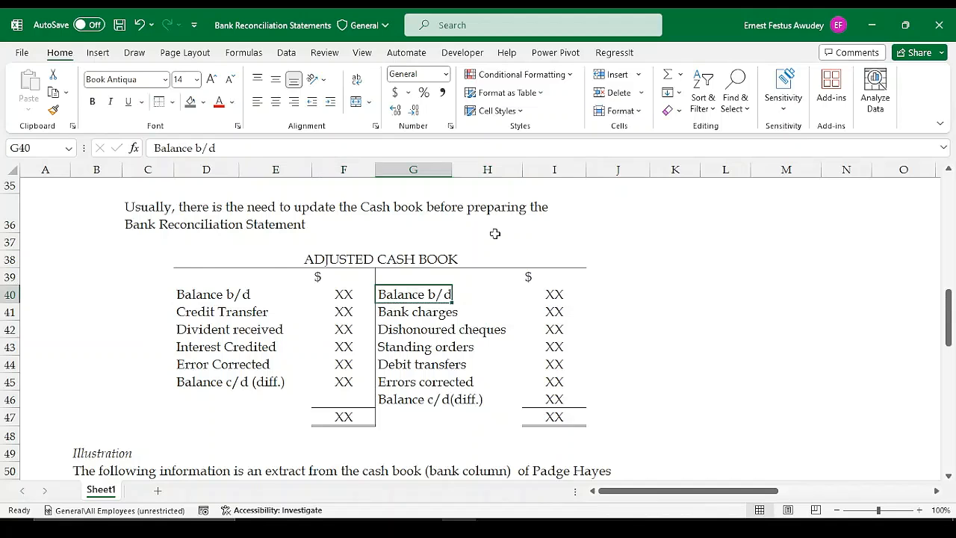
{"action": "scroll", "coordinate": [515, 217], "scroll_direction": "up", "scroll_amount": 7}
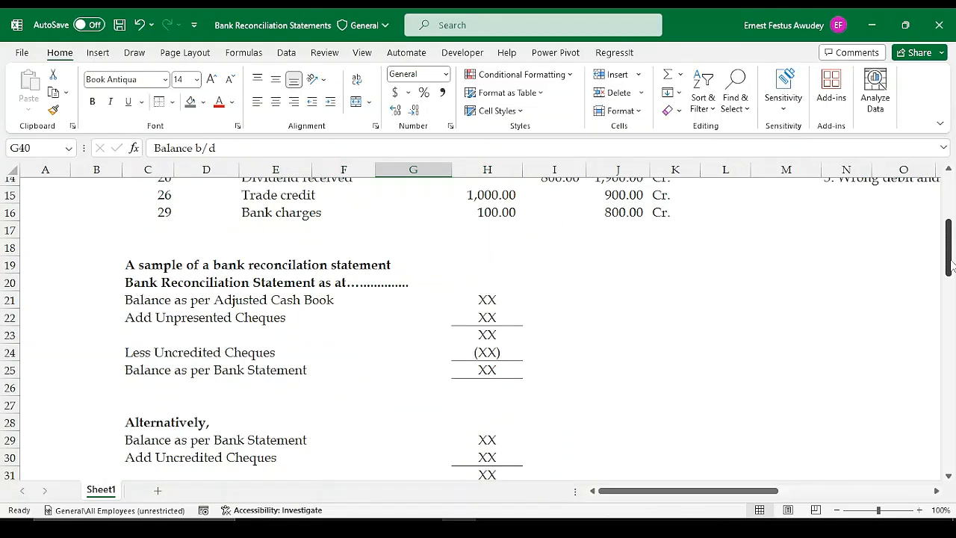
{"action": "left_click_drag", "start_coordinate": [953, 259], "coordinate": [951, 327]}
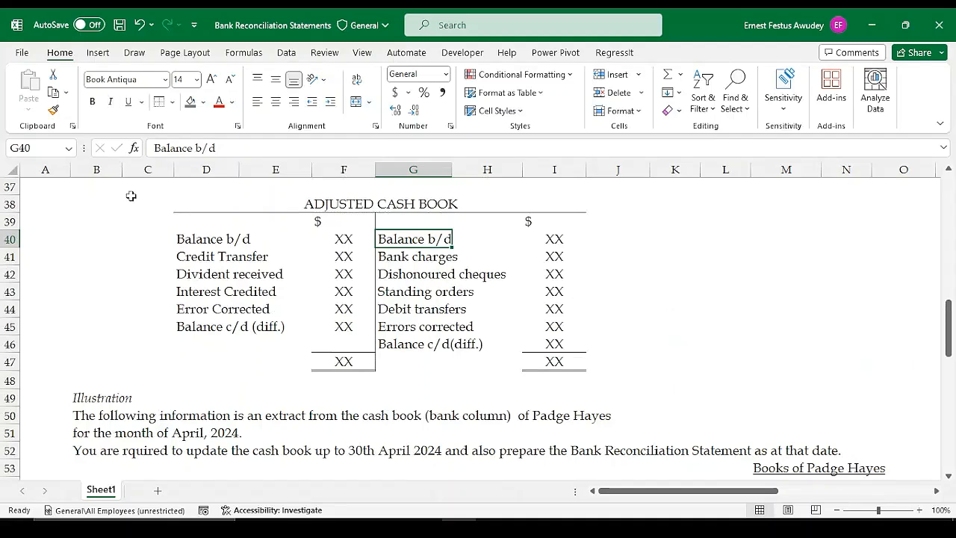
{"action": "left_click_drag", "start_coordinate": [185, 237], "coordinate": [549, 238]}
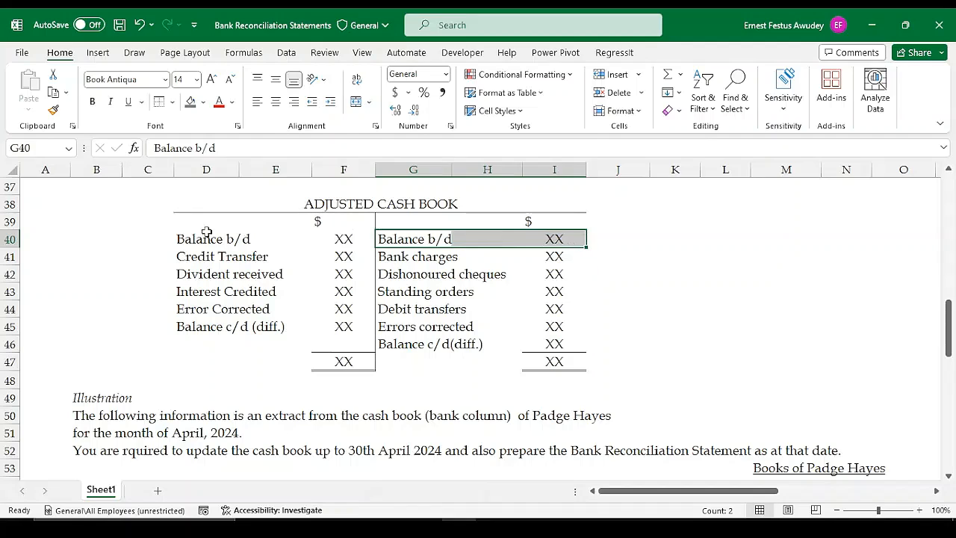
{"action": "left_click_drag", "start_coordinate": [187, 238], "coordinate": [333, 240]}
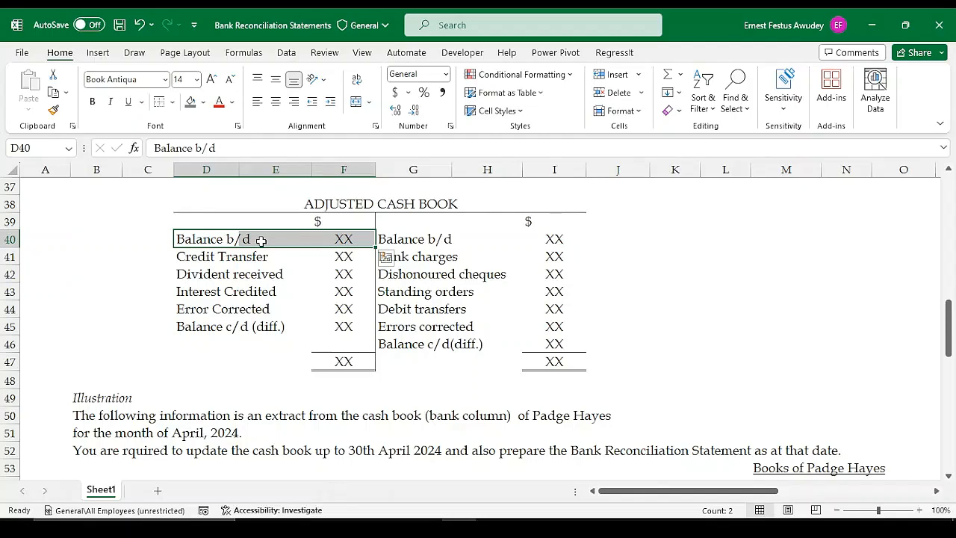
{"action": "left_click_drag", "start_coordinate": [391, 241], "coordinate": [553, 242]}
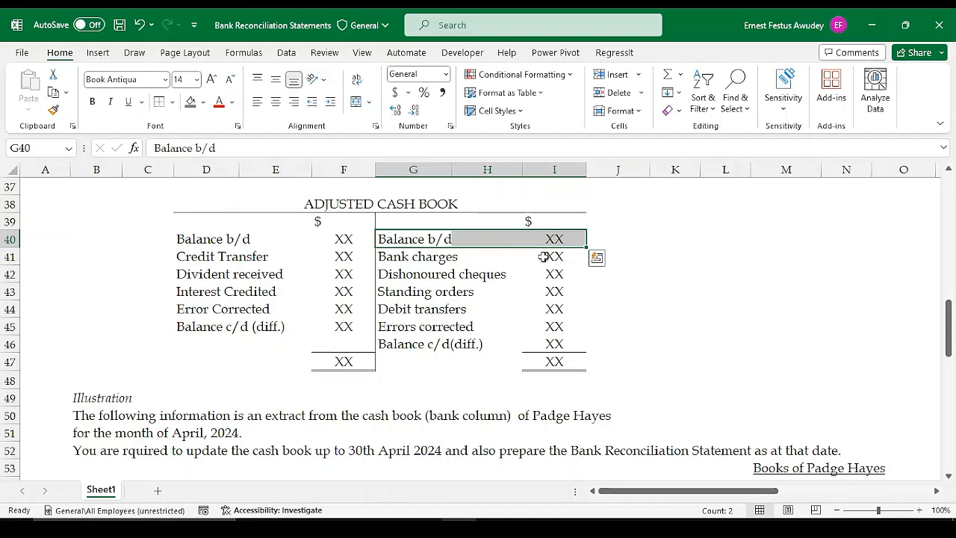
Step: Show the debit-side balancing case by highlighting the amounts I40:I46 and F40:F45, Balance c/d in D45:F45 and the brought-down position G48:I48
{"action": "left_click_drag", "start_coordinate": [415, 256], "coordinate": [418, 340]}
{"action": "left_click", "coordinate": [422, 340]}
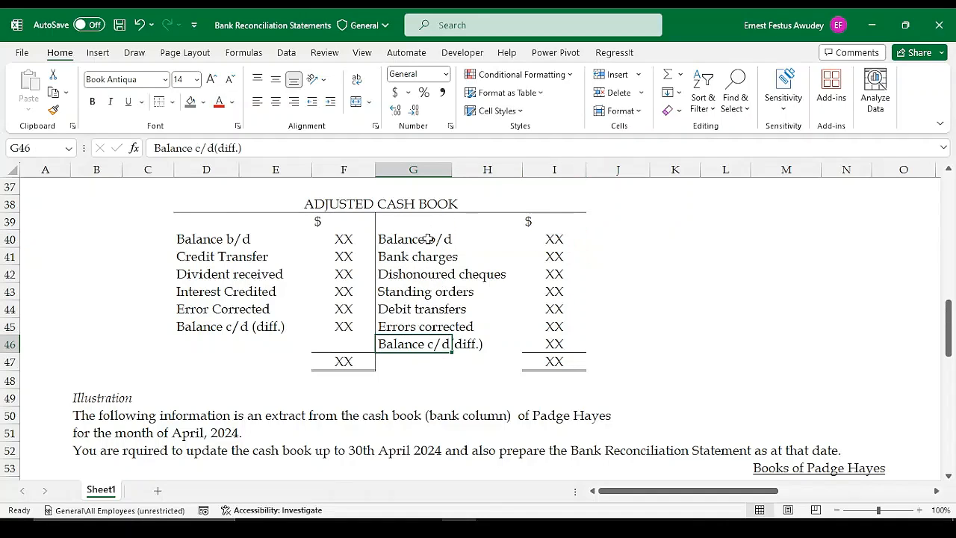
{"action": "left_click_drag", "start_coordinate": [553, 239], "coordinate": [550, 340]}
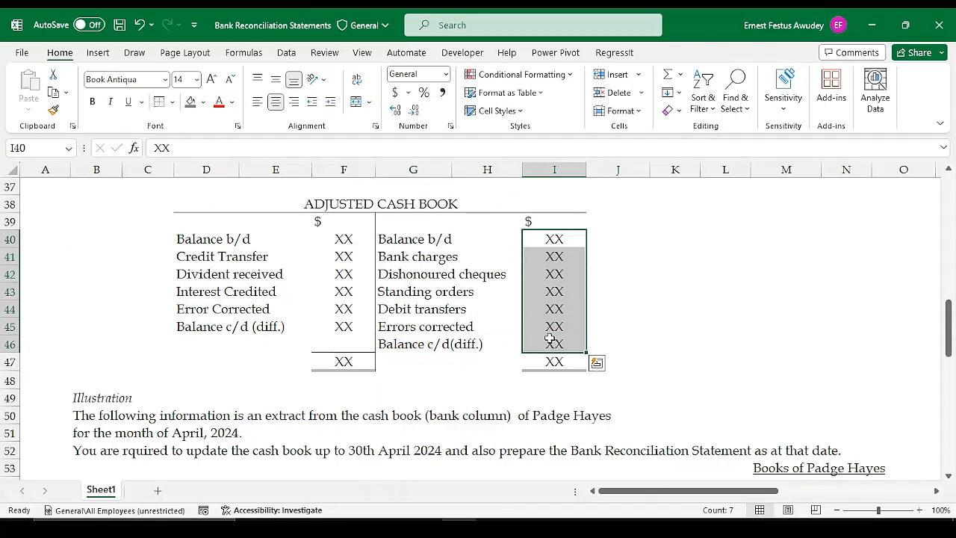
{"action": "left_click_drag", "start_coordinate": [330, 239], "coordinate": [320, 325]}
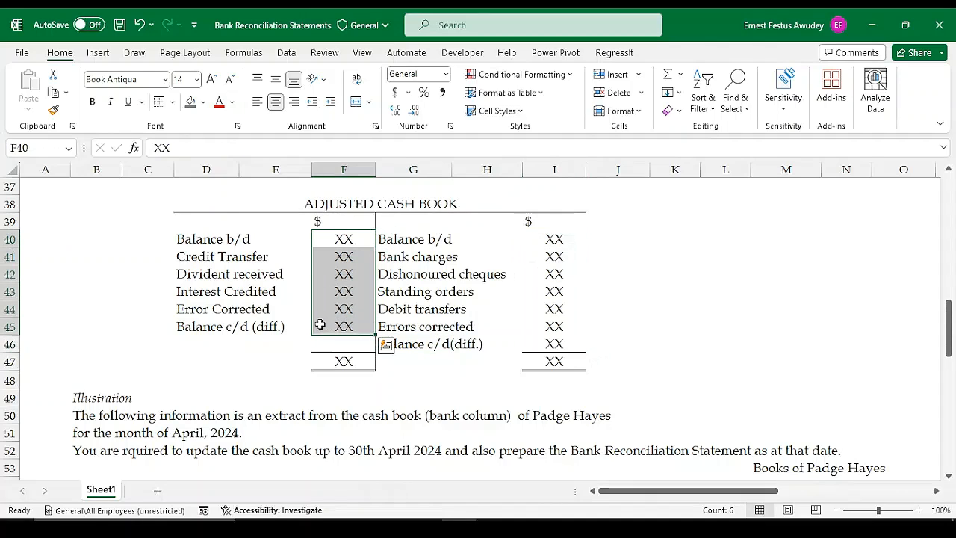
{"action": "left_click_drag", "start_coordinate": [181, 327], "coordinate": [331, 331]}
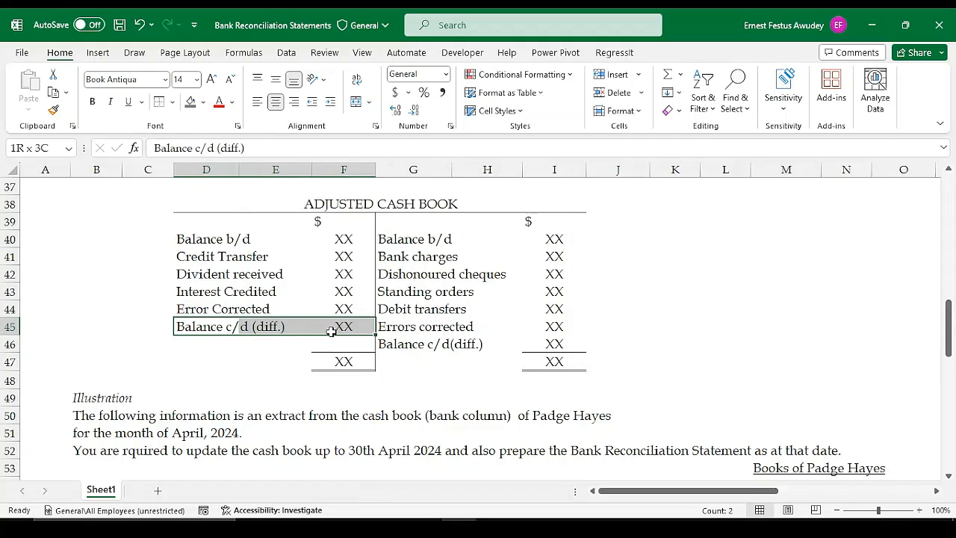
{"action": "left_click_drag", "start_coordinate": [401, 377], "coordinate": [568, 384]}
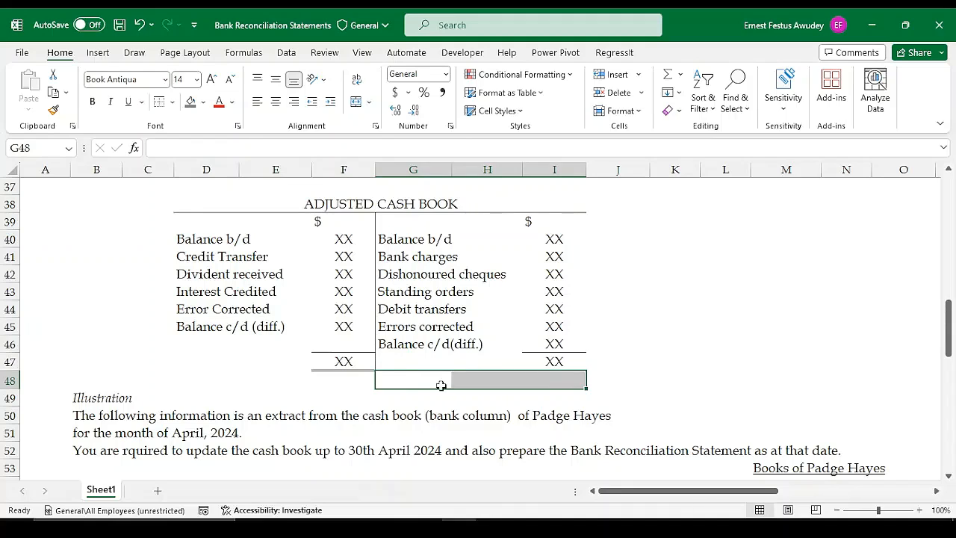
Step: Show the credit-side balancing case by highlighting debit entries D40:D45, Balance c/d in G46:I46 and the brought-down position D48:F48
{"action": "left_click_drag", "start_coordinate": [204, 237], "coordinate": [196, 326]}
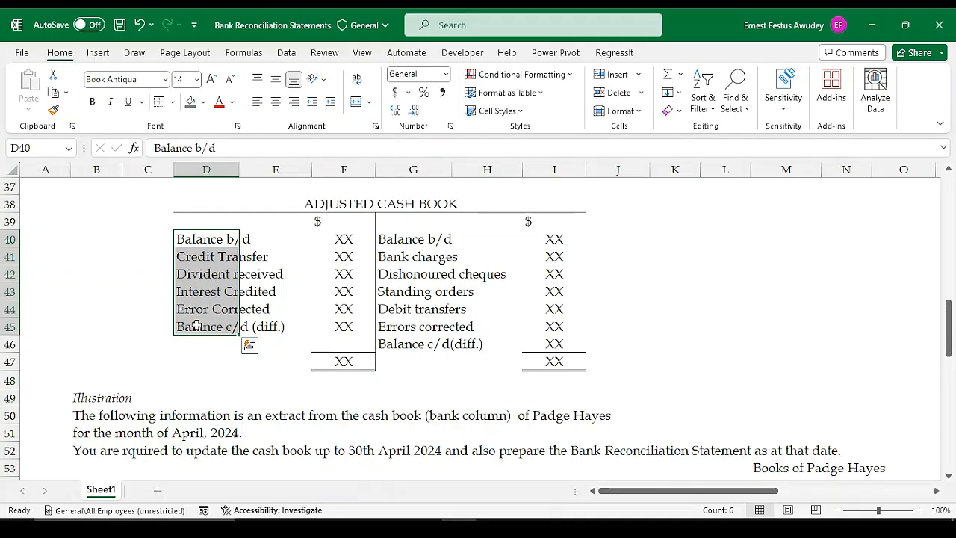
{"action": "left_click_drag", "start_coordinate": [440, 236], "coordinate": [531, 347]}
{"action": "left_click", "coordinate": [401, 343]}
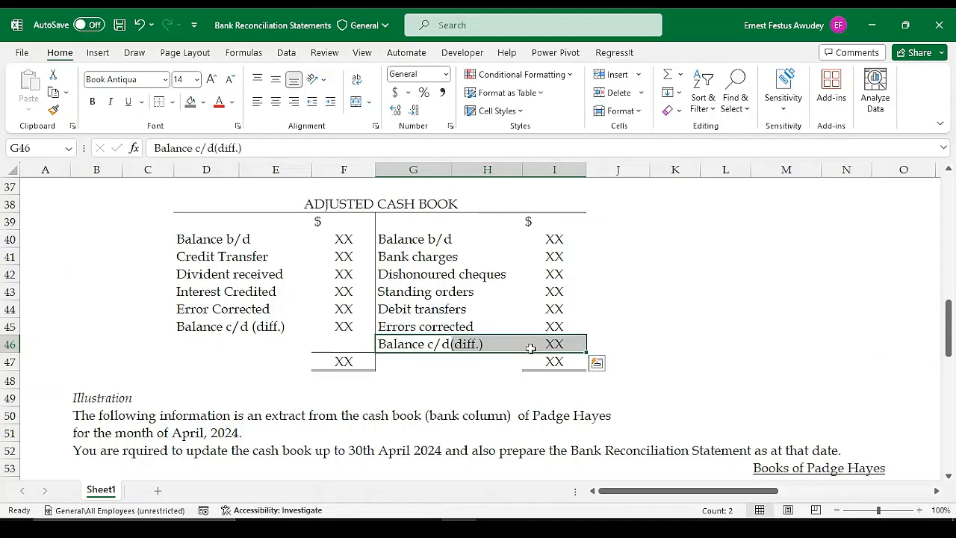
{"action": "left_click_drag", "start_coordinate": [198, 387], "coordinate": [357, 381]}
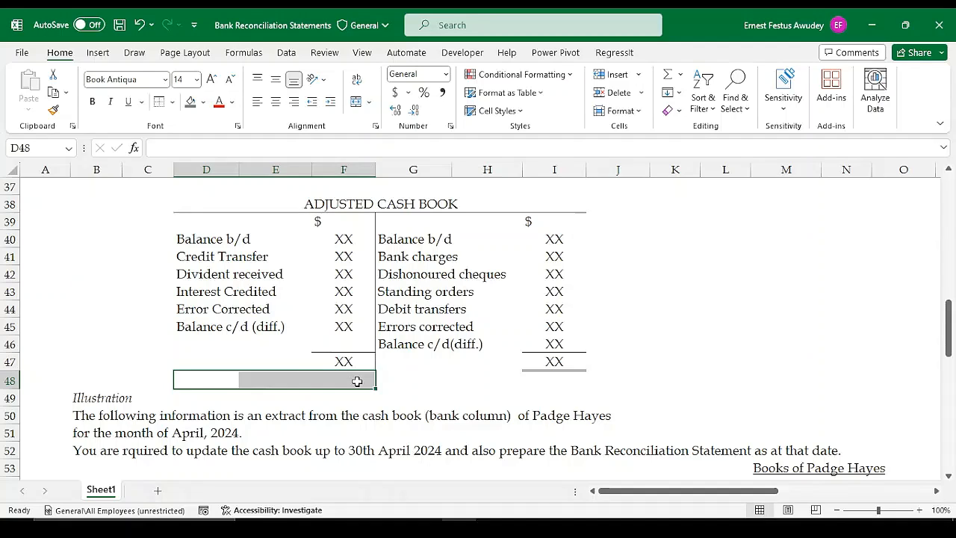
{"action": "left_click", "coordinate": [273, 239]}
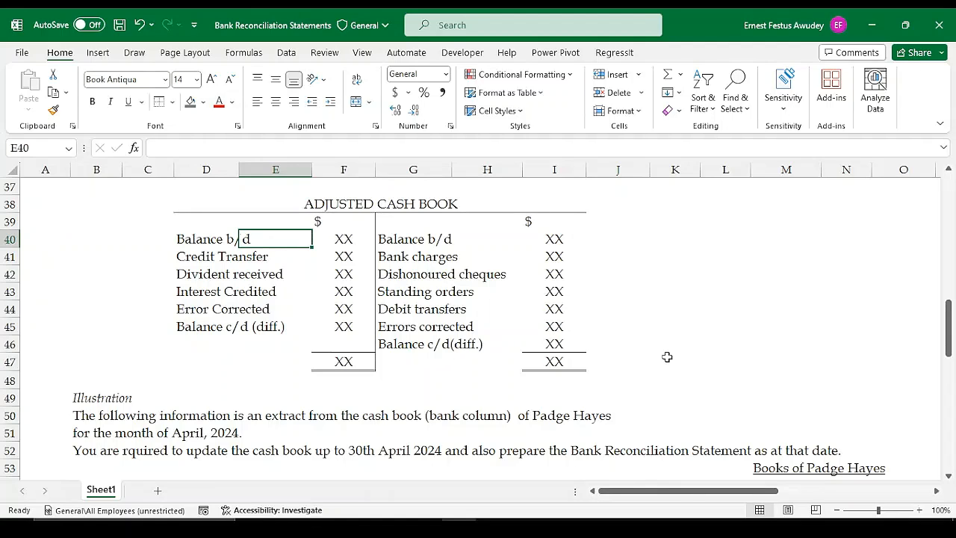
Step: Read through the illustration's requirements, the April 2024 cash book extract and the bank statement received from the banker
{"action": "left_click_drag", "start_coordinate": [949, 317], "coordinate": [952, 357]}
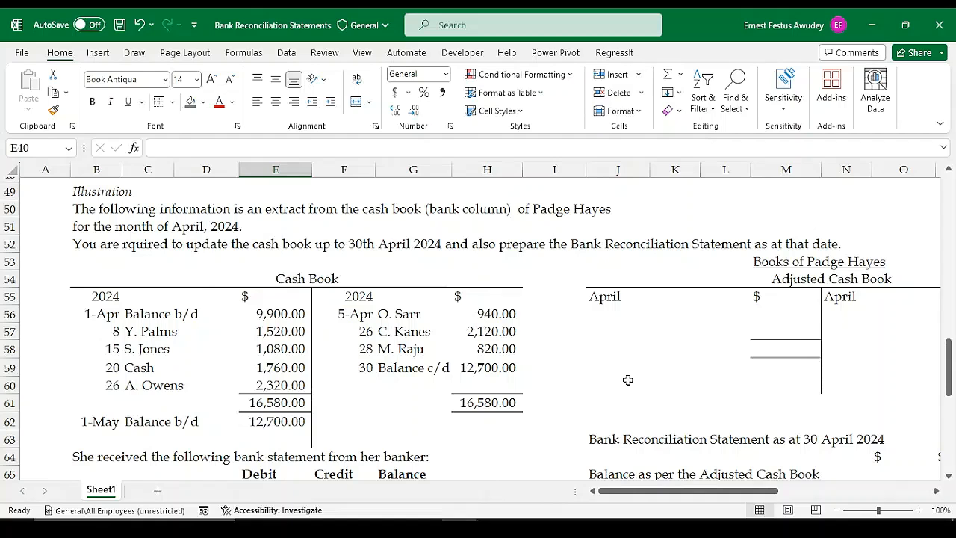
{"action": "scroll", "coordinate": [567, 320], "scroll_direction": "down", "scroll_amount": 1}
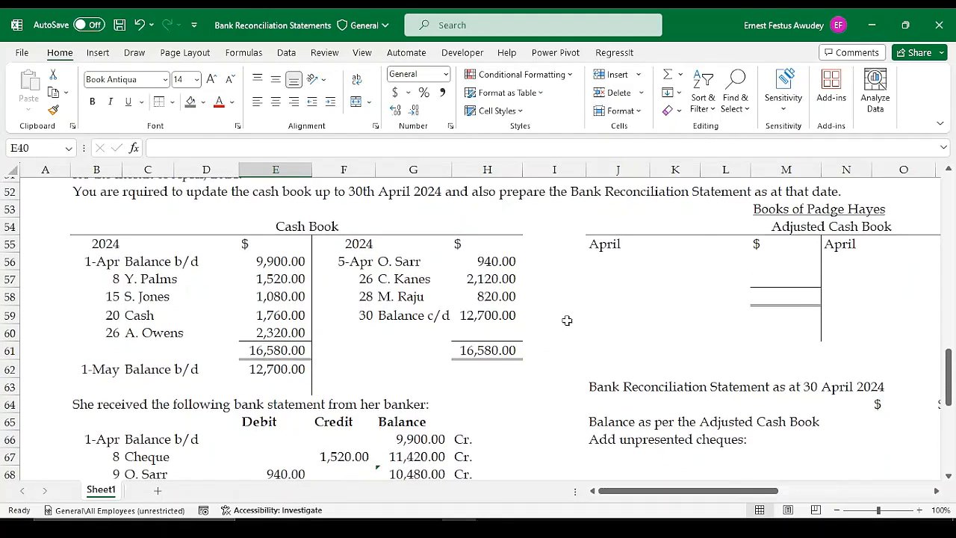
{"action": "left_click_drag", "start_coordinate": [949, 359], "coordinate": [950, 332]}
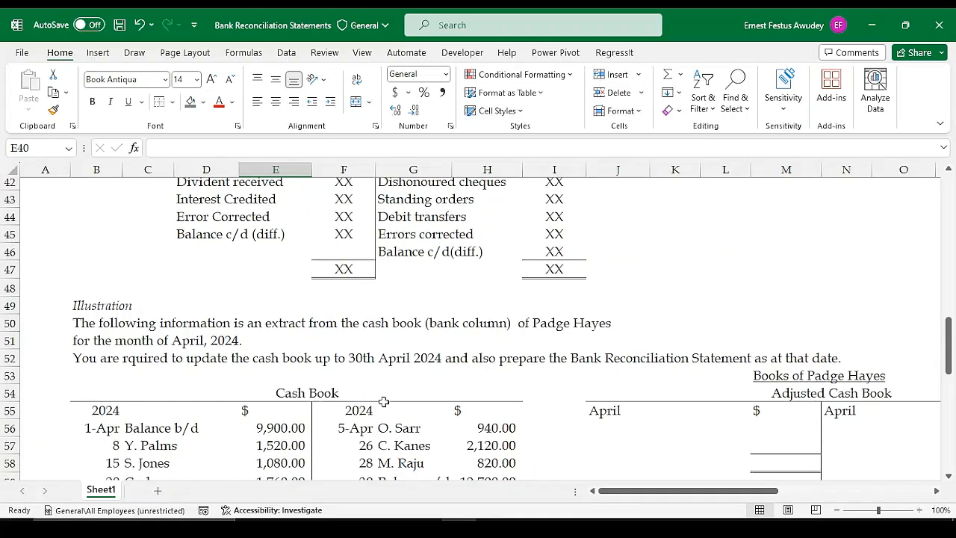
{"action": "left_click_drag", "start_coordinate": [950, 351], "coordinate": [950, 372]}
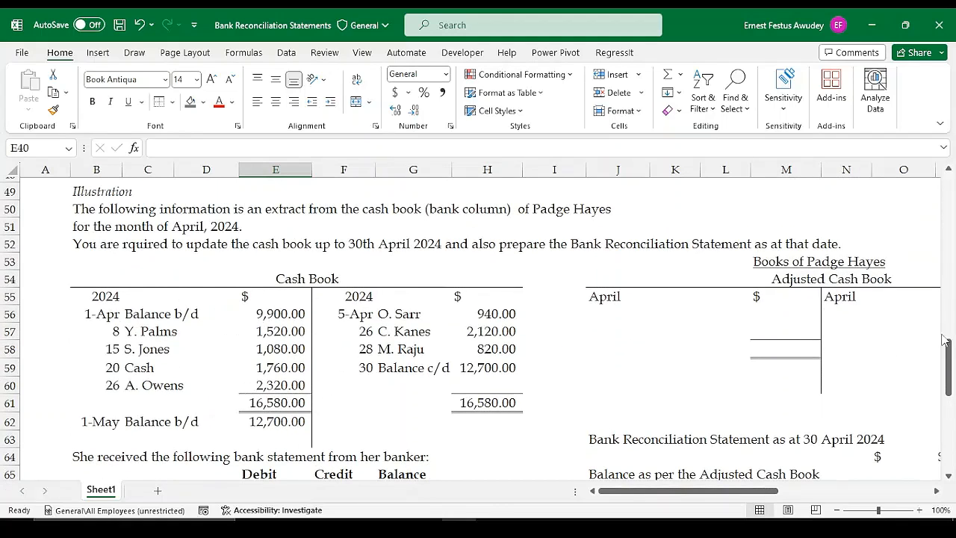
{"action": "mouse_move", "coordinate": [950, 360]}
{"action": "left_mouse_down"}
{"action": "mouse_move", "coordinate": [950, 406]}
{"action": "mouse_move", "coordinate": [950, 362]}
{"action": "left_mouse_up"}
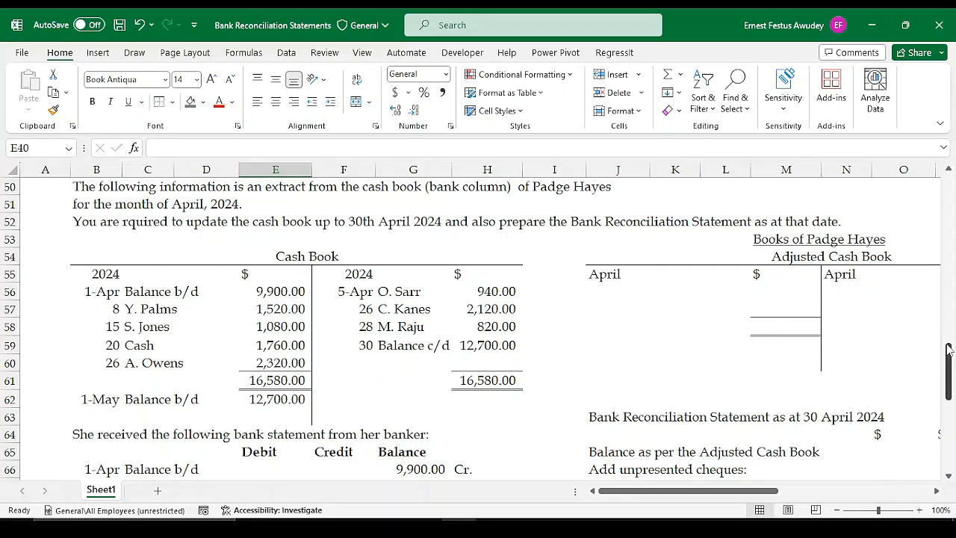
{"action": "left_click_drag", "start_coordinate": [950, 357], "coordinate": [950, 409]}
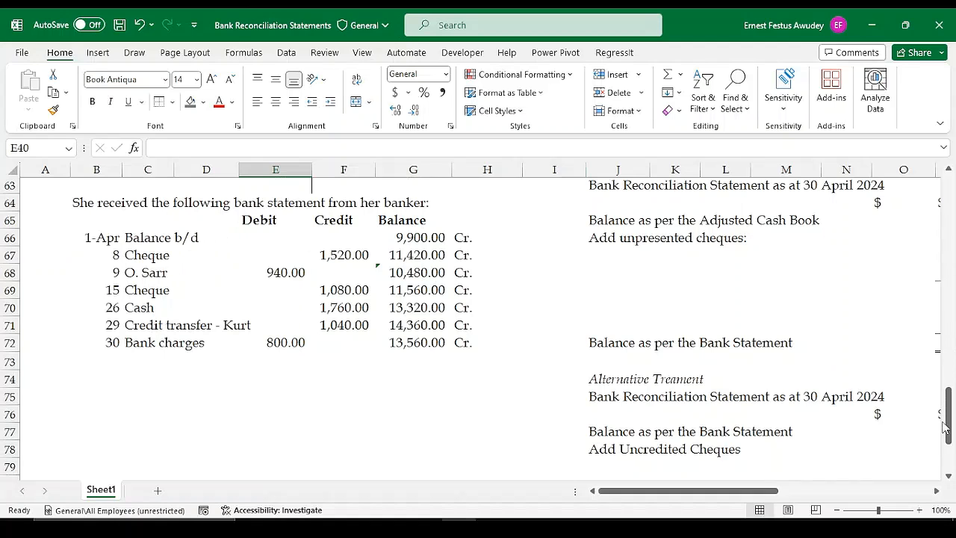
{"action": "left_click_drag", "start_coordinate": [950, 425], "coordinate": [951, 385]}
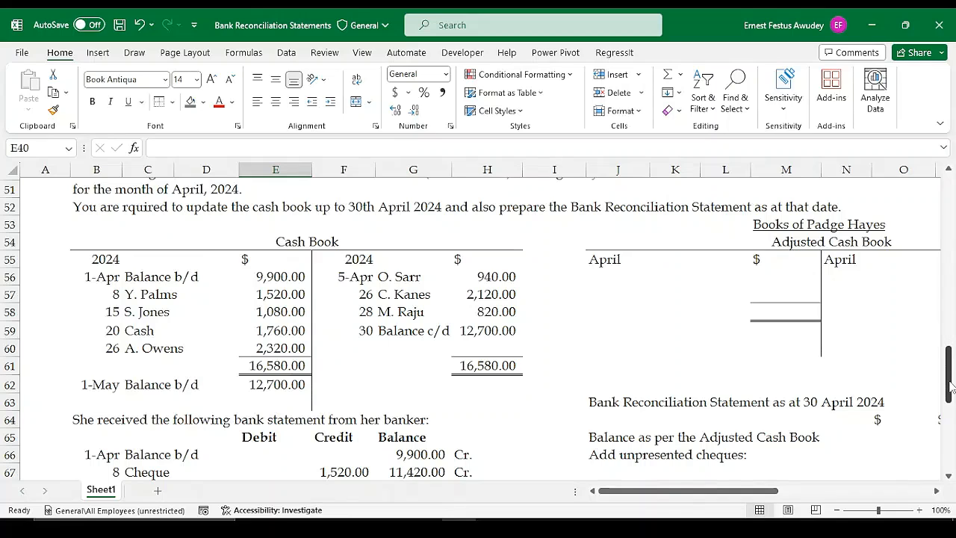
{"action": "scroll", "coordinate": [950, 386], "scroll_direction": "up", "scroll_amount": 1}
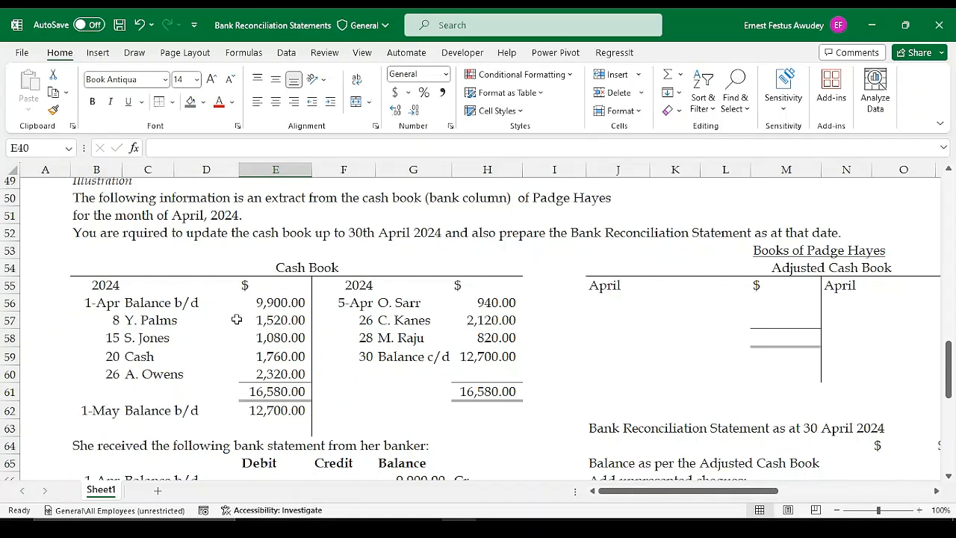
Step: Point out the illustration's Cash Book in B54:H62, its debit entries in rows 56 to 59 and the 1 May balance in E62
{"action": "left_click_drag", "start_coordinate": [75, 271], "coordinate": [495, 415]}
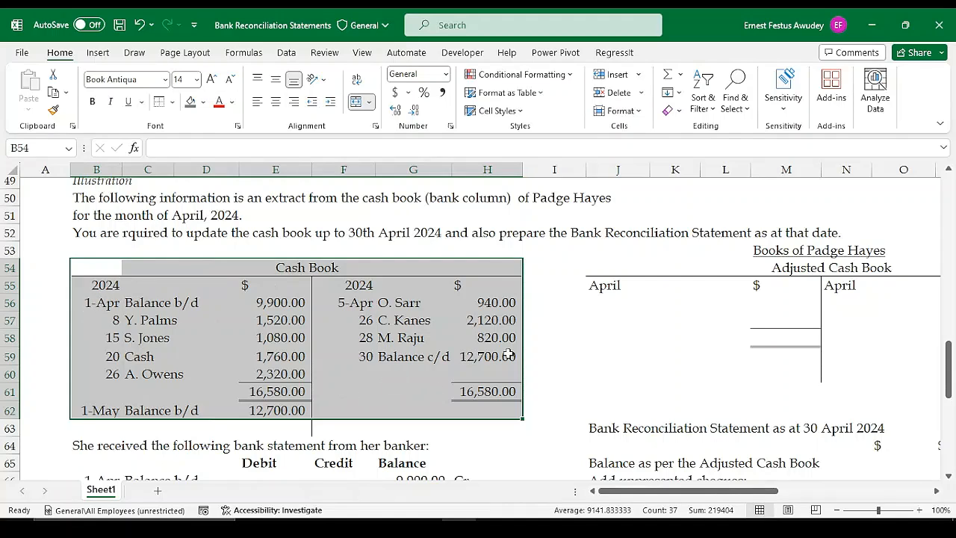
{"action": "left_click", "coordinate": [273, 303]}
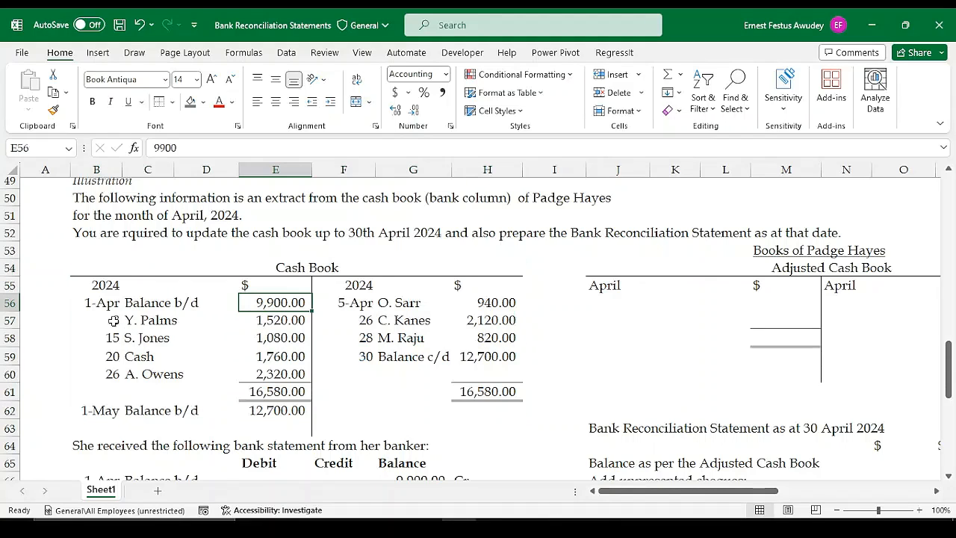
{"action": "left_click_drag", "start_coordinate": [113, 321], "coordinate": [280, 321]}
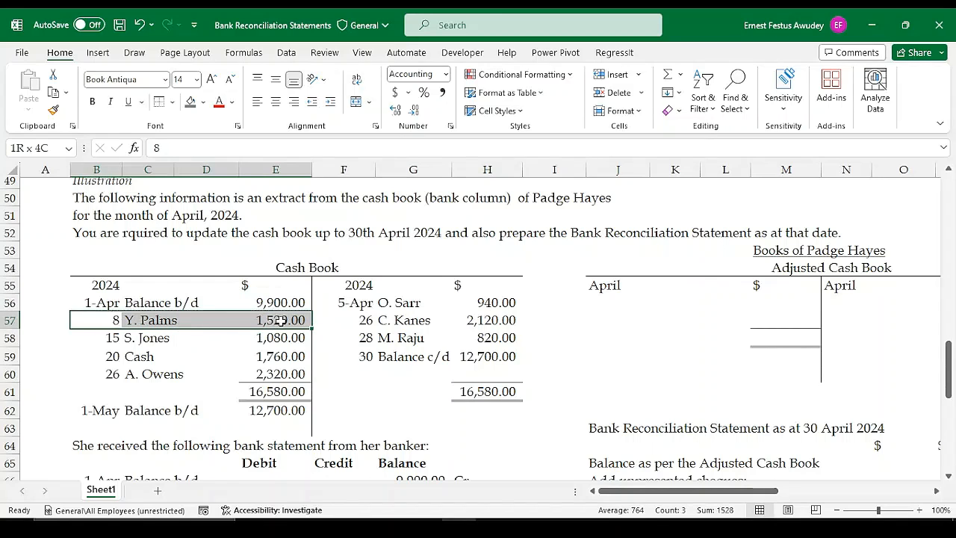
{"action": "left_click", "coordinate": [264, 339]}
{"action": "left_click", "coordinate": [279, 363]}
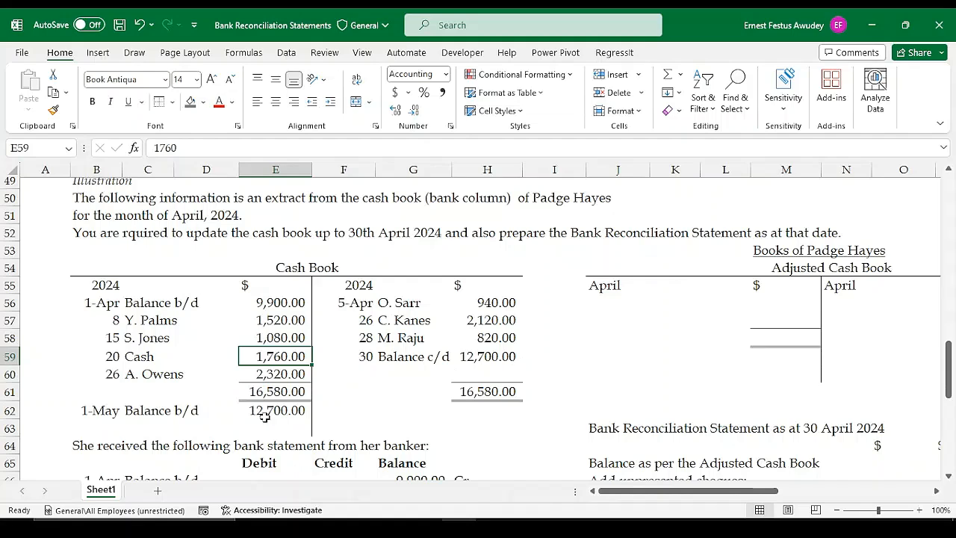
{"action": "left_click", "coordinate": [291, 419]}
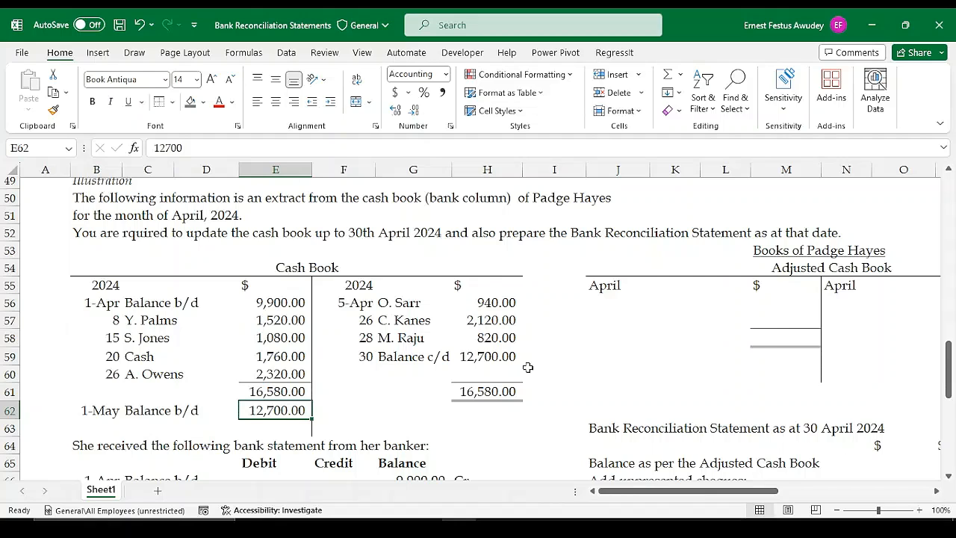
Step: Compare the cash book's 1 May balance in E62 with the bank statement's closing balance in G72 by selecting each in turn
{"action": "left_click_drag", "start_coordinate": [949, 370], "coordinate": [949, 401]}
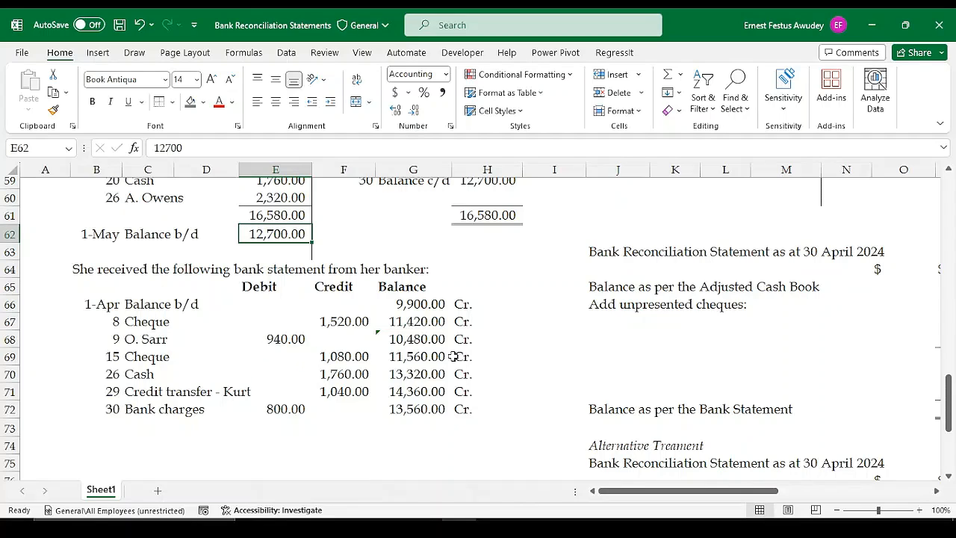
{"action": "left_click", "coordinate": [395, 410]}
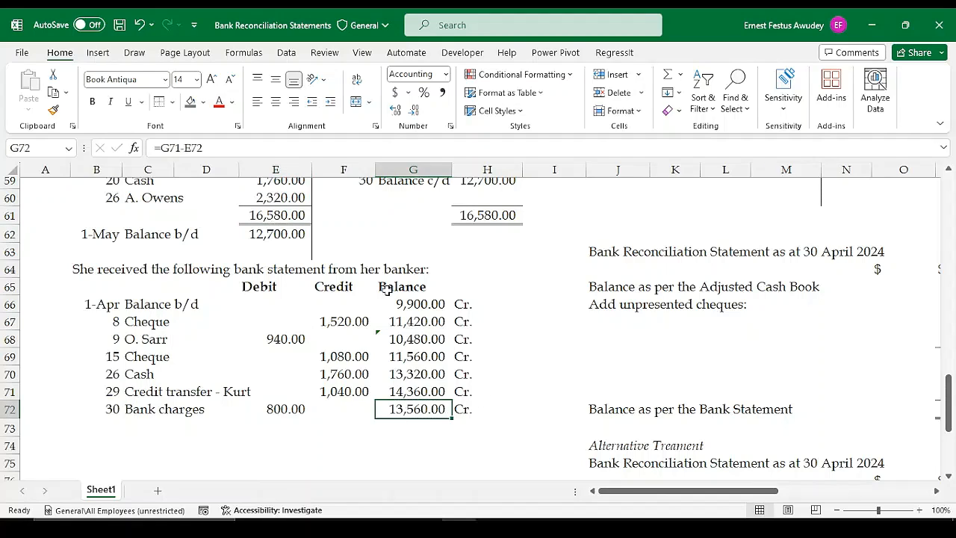
{"action": "left_click", "coordinate": [245, 234]}
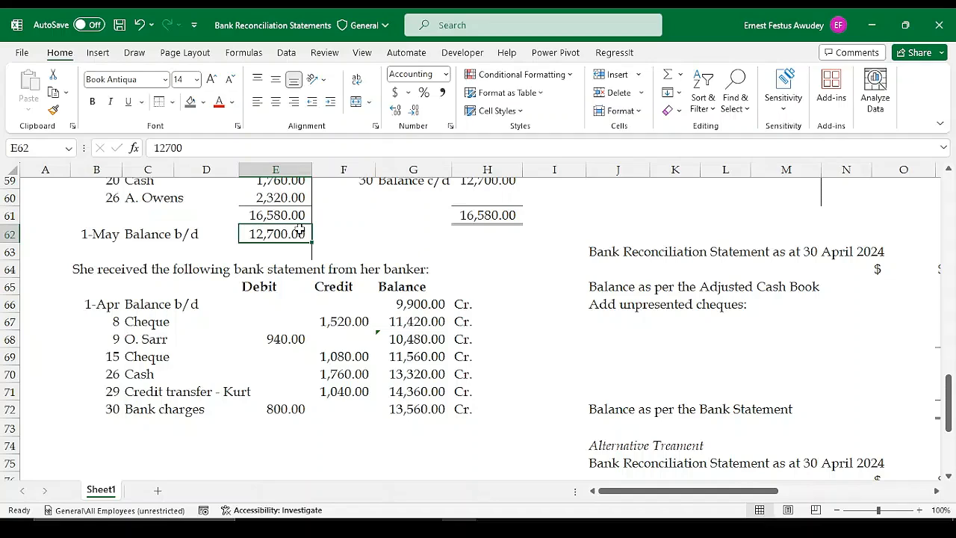
{"action": "left_click", "coordinate": [414, 411]}
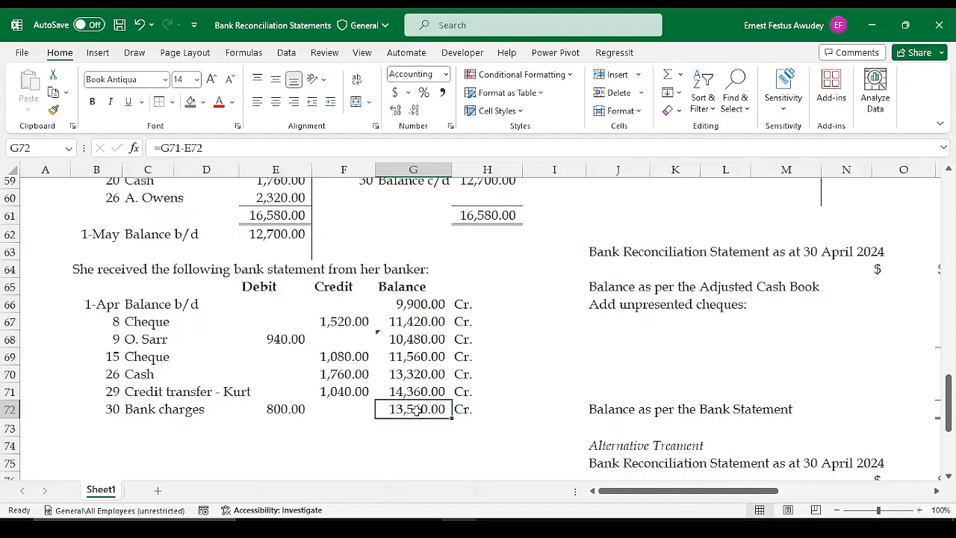
{"action": "left_click", "coordinate": [291, 237]}
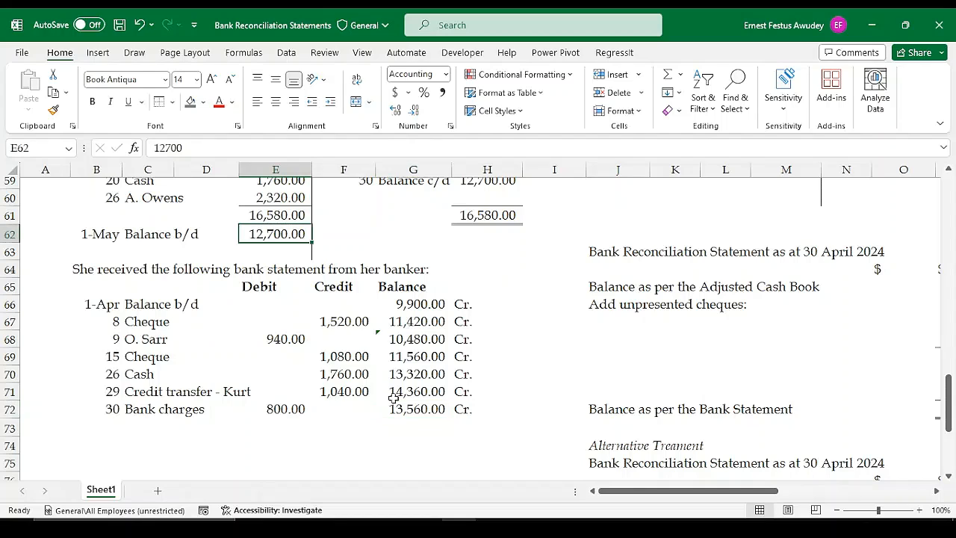
{"action": "left_click", "coordinate": [417, 412]}
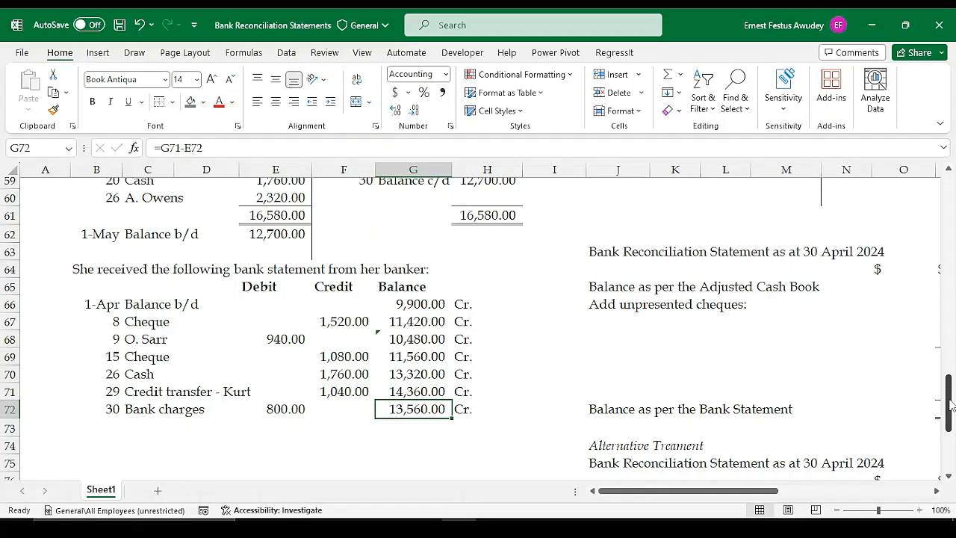
Step: Review the cash book's 1 May balance in E62, the bank statement, and the blank Adjusted Cash Book and Bank Reconciliation Statement layouts
{"action": "left_click_drag", "start_coordinate": [950, 404], "coordinate": [951, 377]}
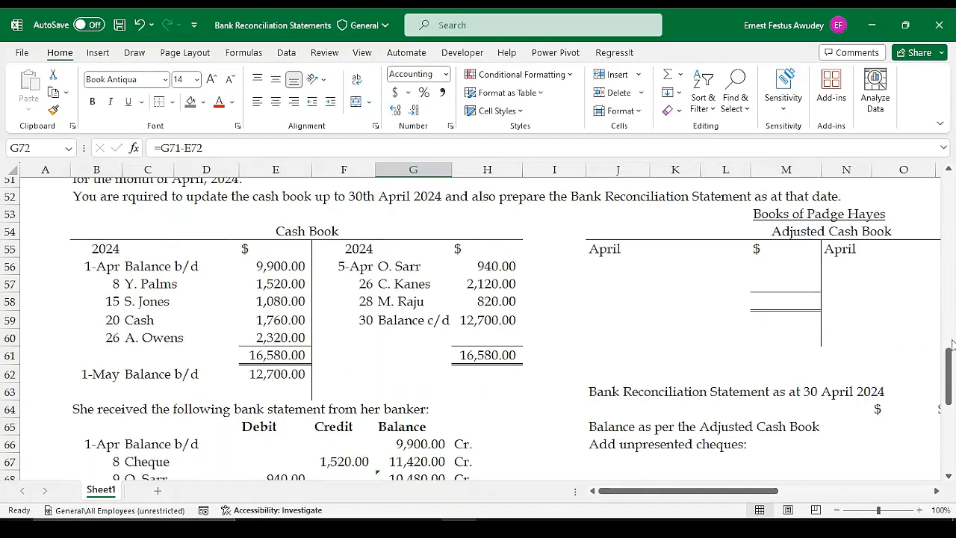
{"action": "left_click_drag", "start_coordinate": [949, 373], "coordinate": [950, 379]}
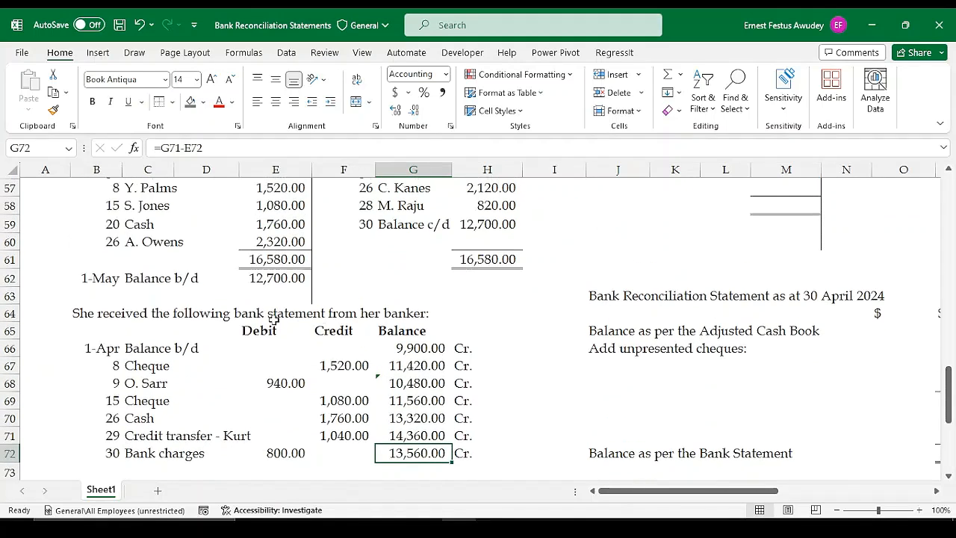
{"action": "left_click", "coordinate": [258, 281]}
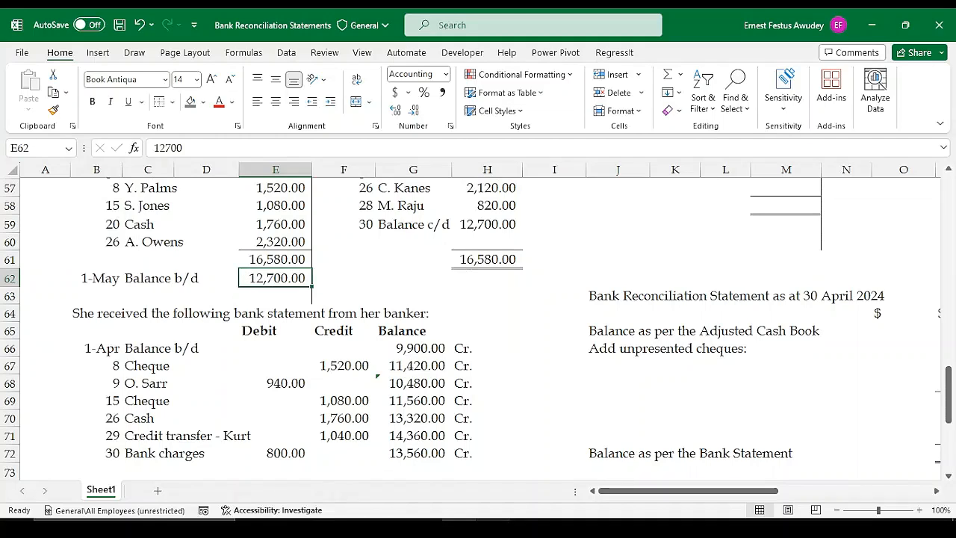
{"action": "left_click", "coordinate": [732, 527]}
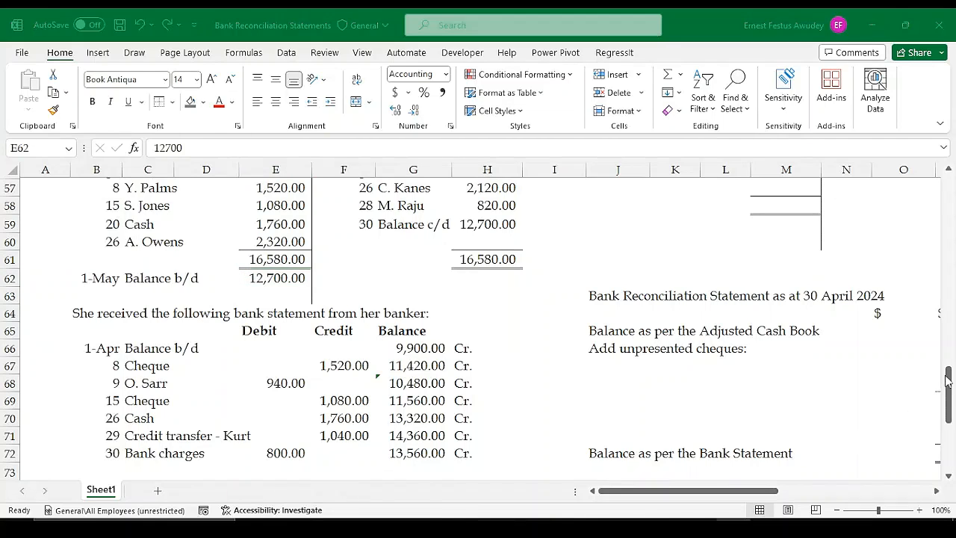
{"action": "left_click", "coordinate": [732, 527]}
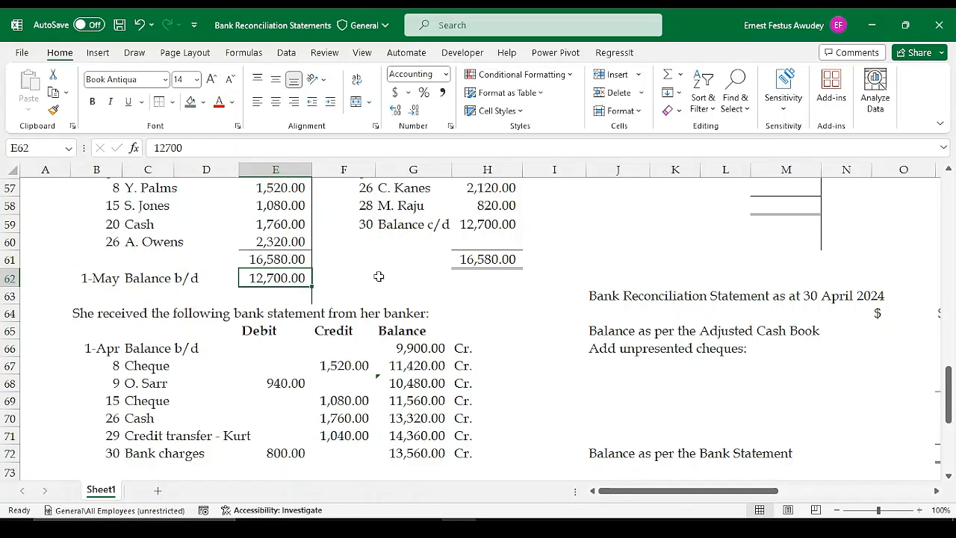
{"action": "scroll", "coordinate": [428, 278], "scroll_direction": "up", "scroll_amount": 1}
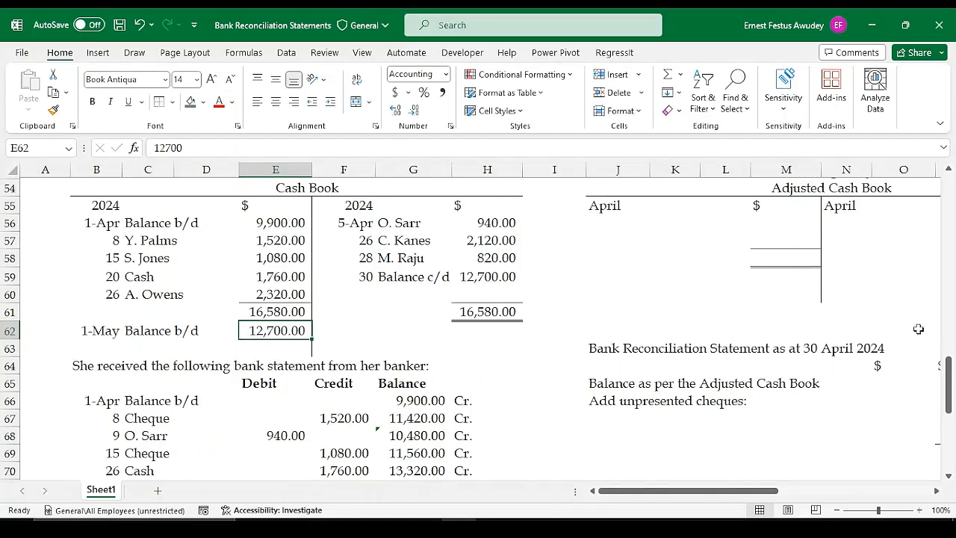
{"action": "mouse_move", "coordinate": [950, 393]}
{"action": "left_mouse_down"}
{"action": "mouse_move", "coordinate": [950, 299]}
{"action": "mouse_move", "coordinate": [952, 382]}
{"action": "left_mouse_up"}
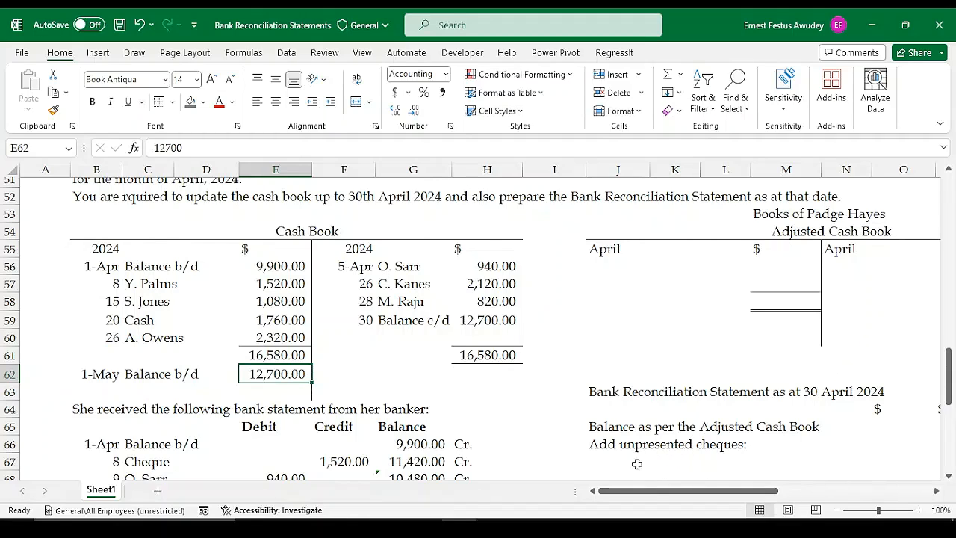
{"action": "left_click_drag", "start_coordinate": [640, 493], "coordinate": [687, 498]}
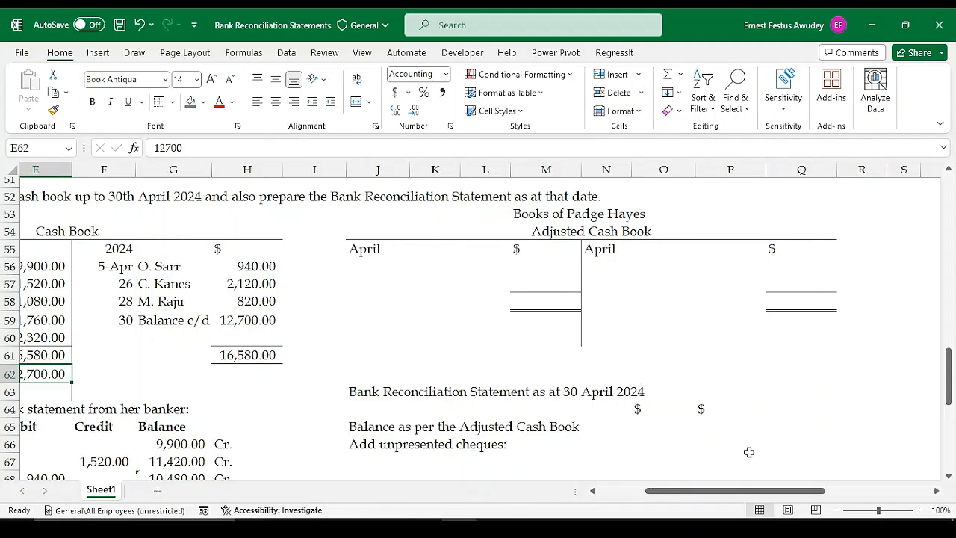
{"action": "left_click_drag", "start_coordinate": [687, 493], "coordinate": [590, 495]}
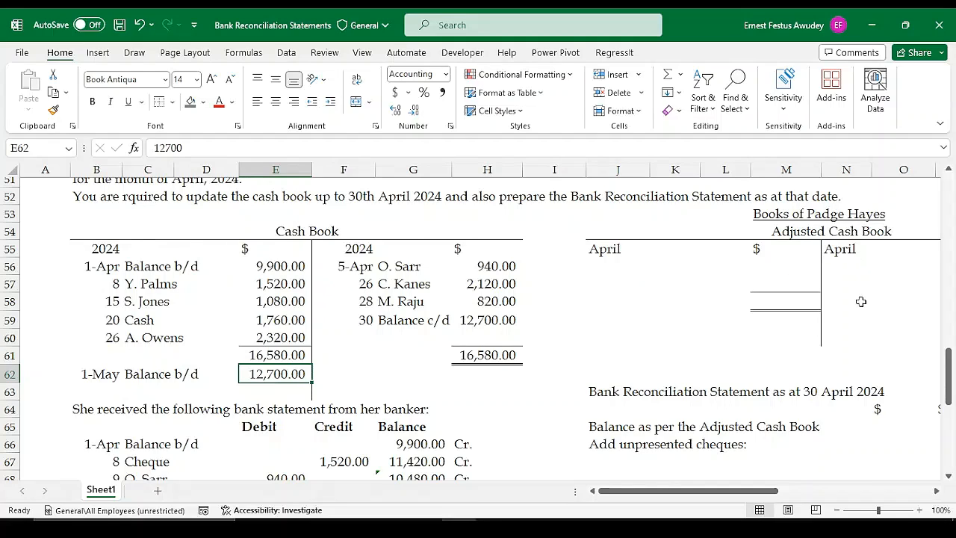
{"action": "left_click_drag", "start_coordinate": [655, 495], "coordinate": [655, 495]}
Step: Label the Cash Book's amount columns by changing the heading in E55 to "Dr. $" and the one in H55 to "Cr. $"
{"action": "left_click_drag", "start_coordinate": [276, 248], "coordinate": [276, 373]}
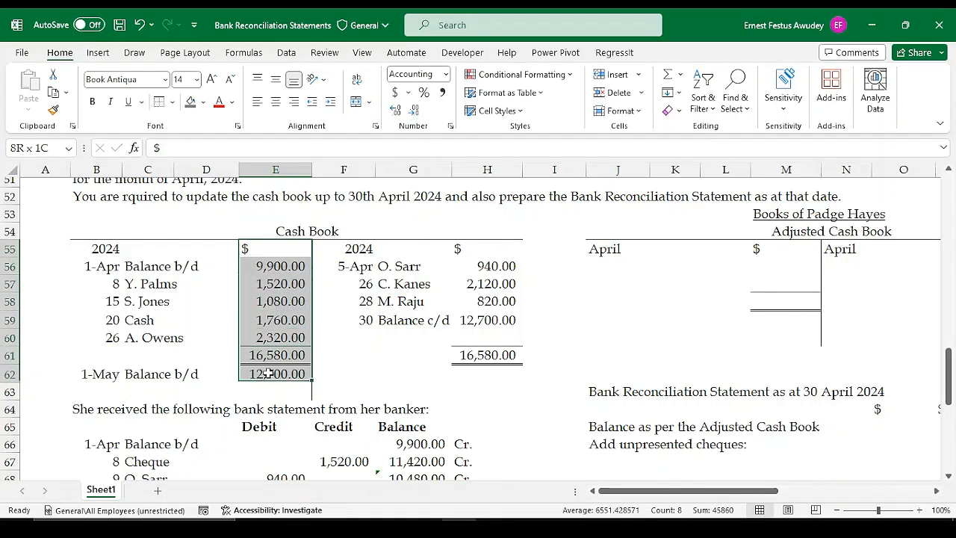
{"action": "left_click", "coordinate": [277, 246]}
{"action": "double_click", "coordinate": [244, 251]}
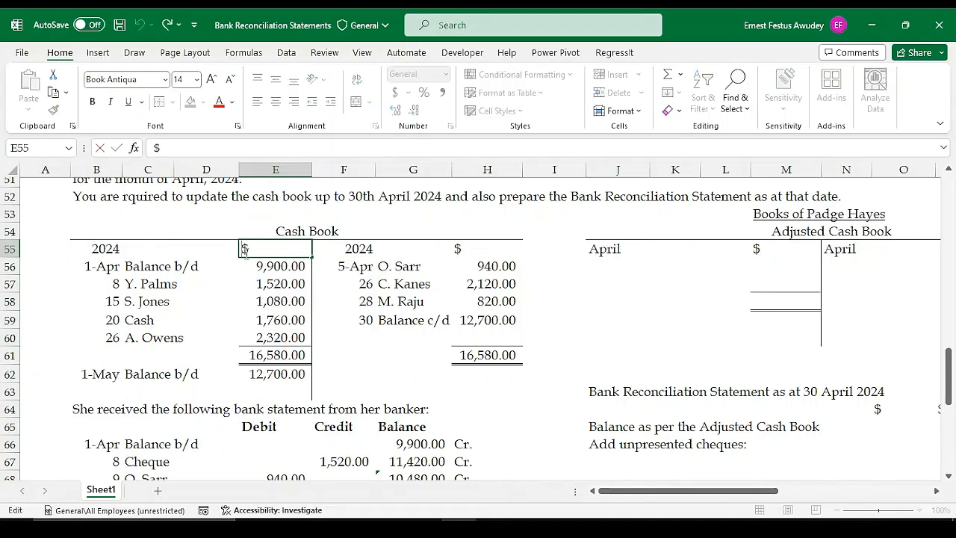
{"action": "type", "text": "Dr."}
{"action": "key", "text": "Tab"}
{"action": "key", "text": "Tab"}
{"action": "key", "text": "Tab"}
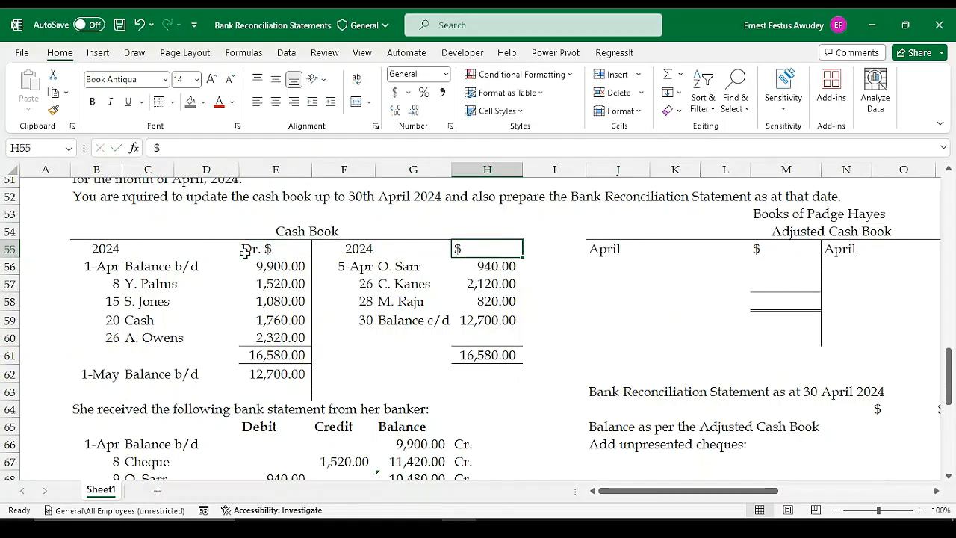
{"action": "double_click", "coordinate": [456, 252]}
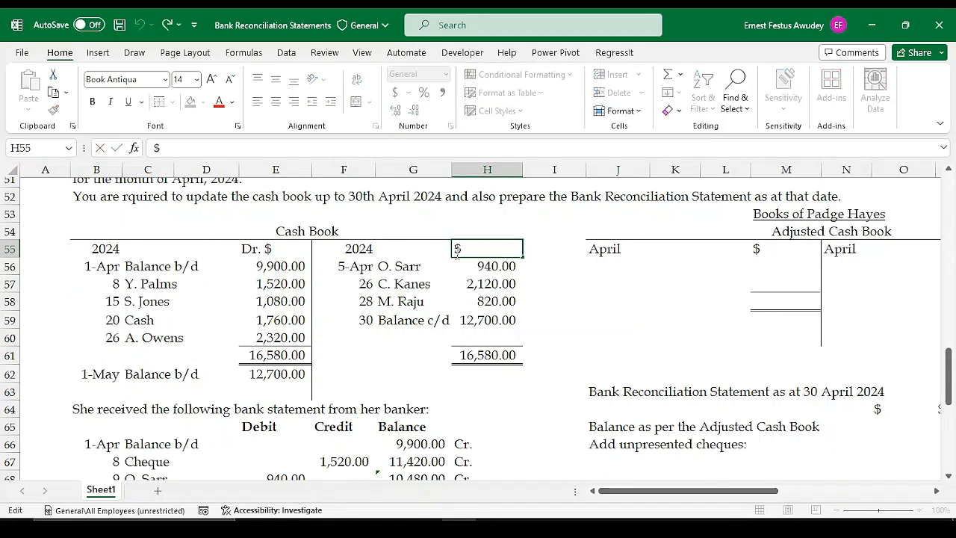
{"action": "type", "text": "Cr."}
{"action": "key", "text": "Return"}
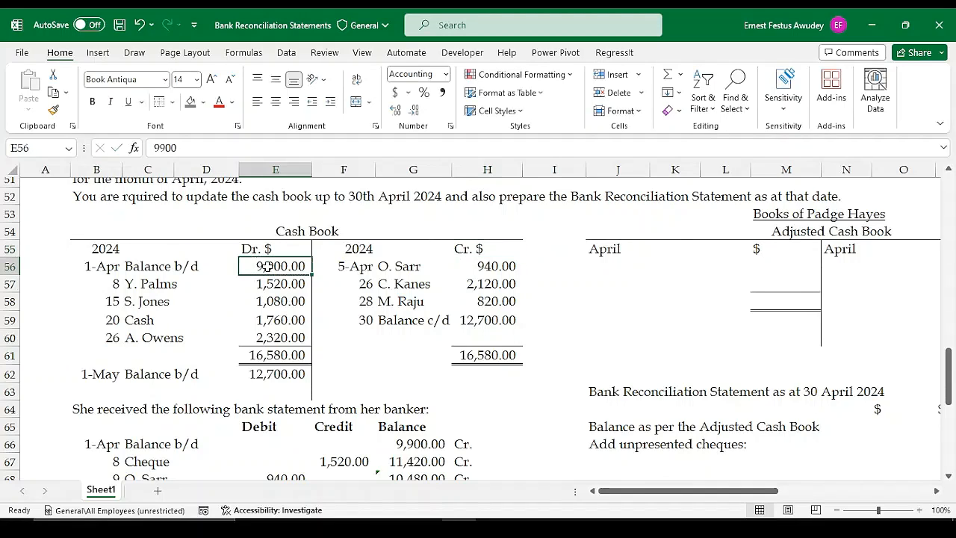
Step: Point out the Cash Book's credit heading in H55 and first credit entry in H56, and highlight the debit column E55:E62
{"action": "left_click", "coordinate": [481, 254]}
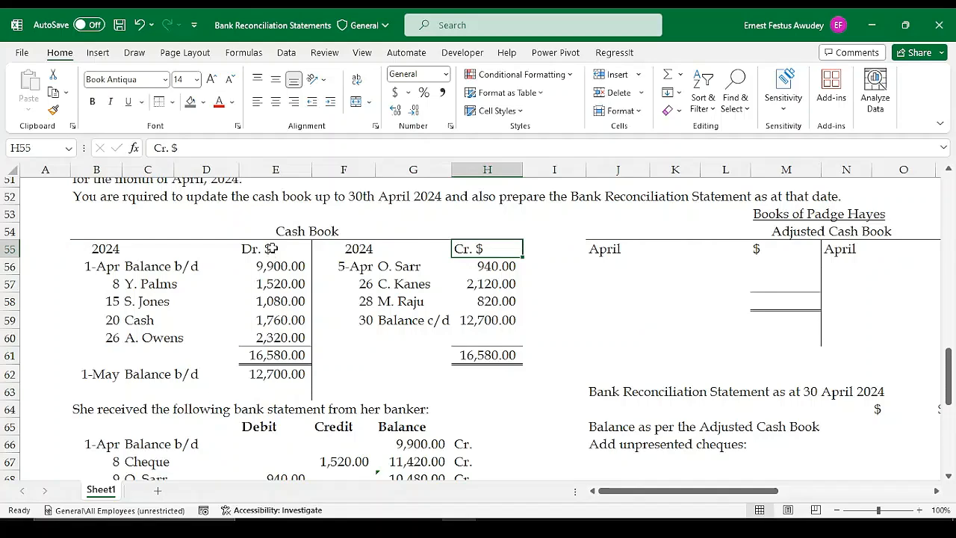
{"action": "left_click_drag", "start_coordinate": [273, 249], "coordinate": [276, 356]}
{"action": "left_click", "coordinate": [496, 267]}
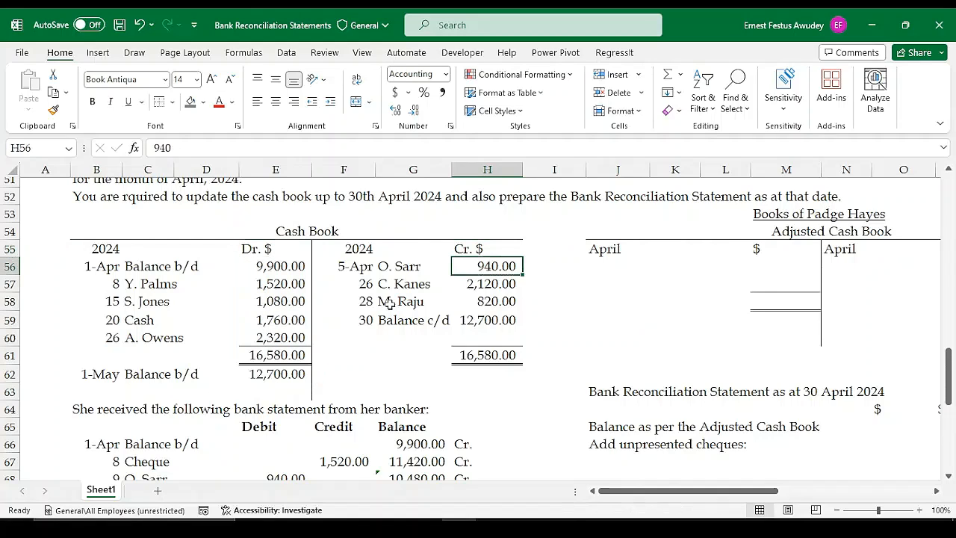
{"action": "left_click_drag", "start_coordinate": [268, 249], "coordinate": [275, 374]}
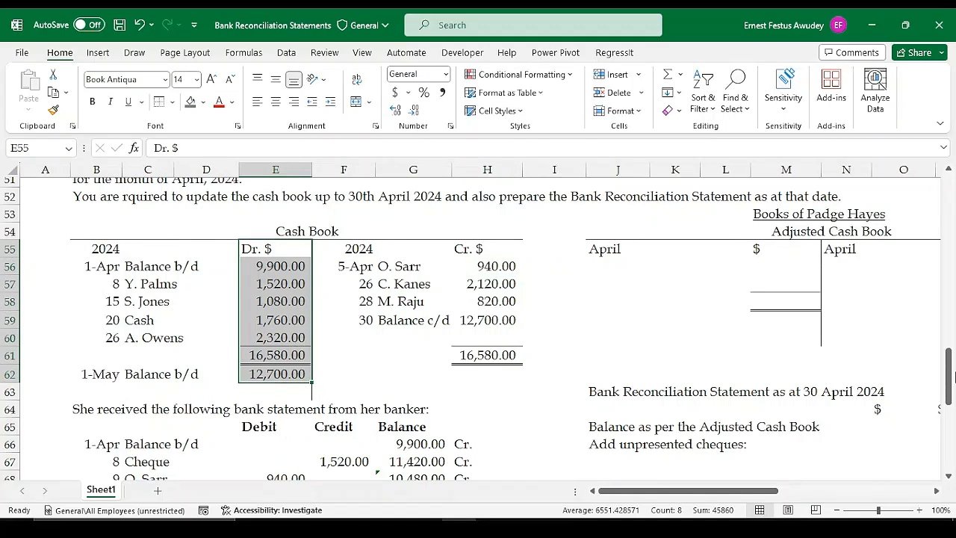
Step: Compare the Cash Book's credit column H55:H62 with the bank statement's debit column E66:E72 by highlighting each in turn
{"action": "mouse_move", "coordinate": [952, 380]}
{"action": "left_mouse_down"}
{"action": "mouse_move", "coordinate": [952, 407]}
{"action": "mouse_move", "coordinate": [950, 371]}
{"action": "left_mouse_up"}
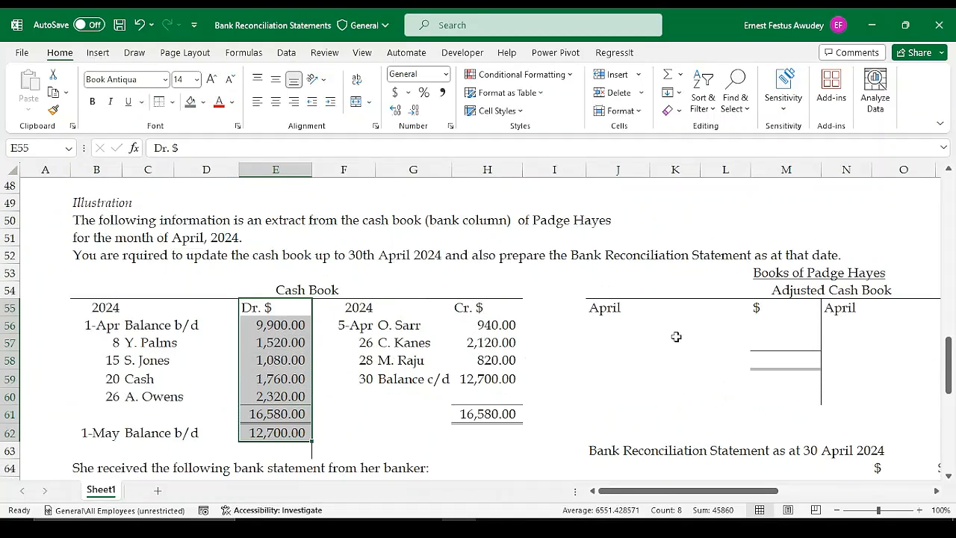
{"action": "left_click_drag", "start_coordinate": [487, 308], "coordinate": [485, 433]}
{"action": "left_click_drag", "start_coordinate": [951, 352], "coordinate": [951, 394]}
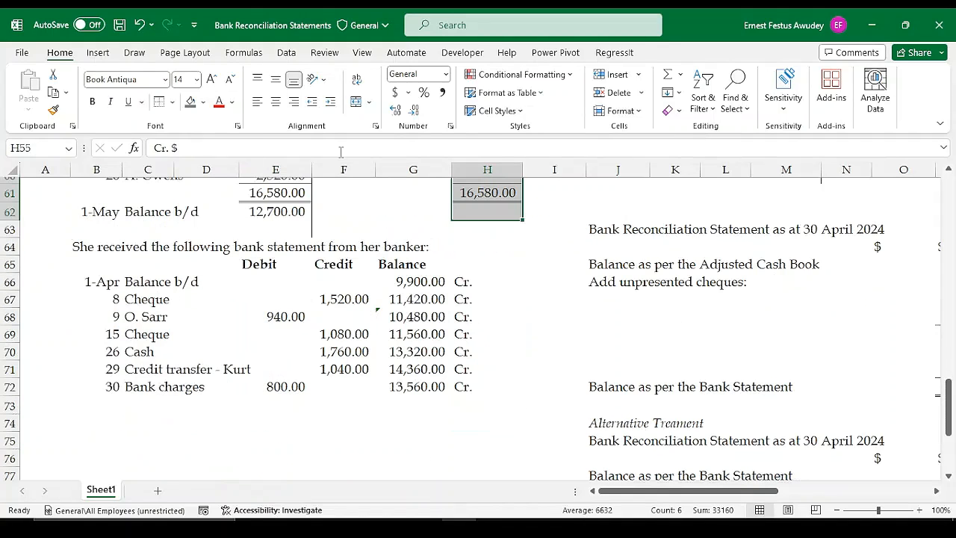
{"action": "left_click_drag", "start_coordinate": [286, 275], "coordinate": [273, 389]}
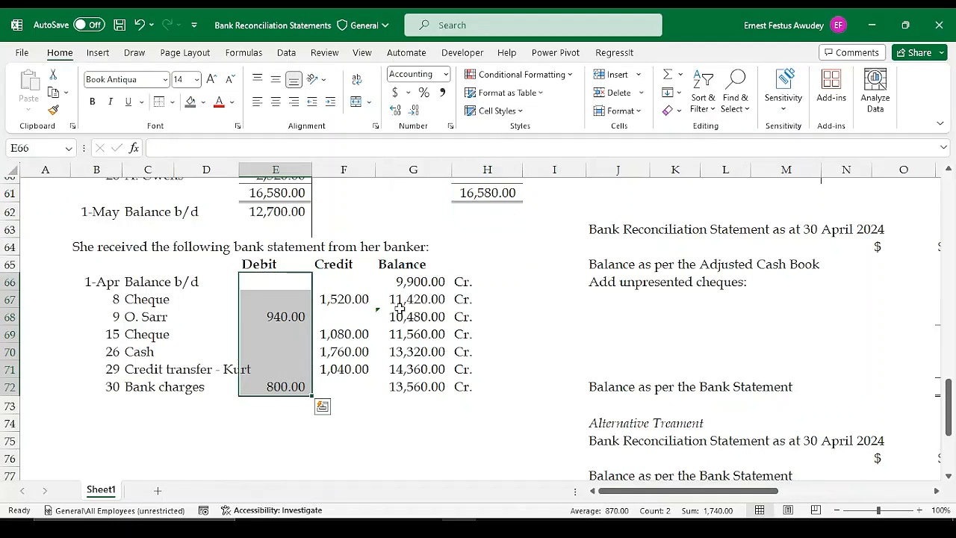
{"action": "left_click", "coordinate": [487, 263]}
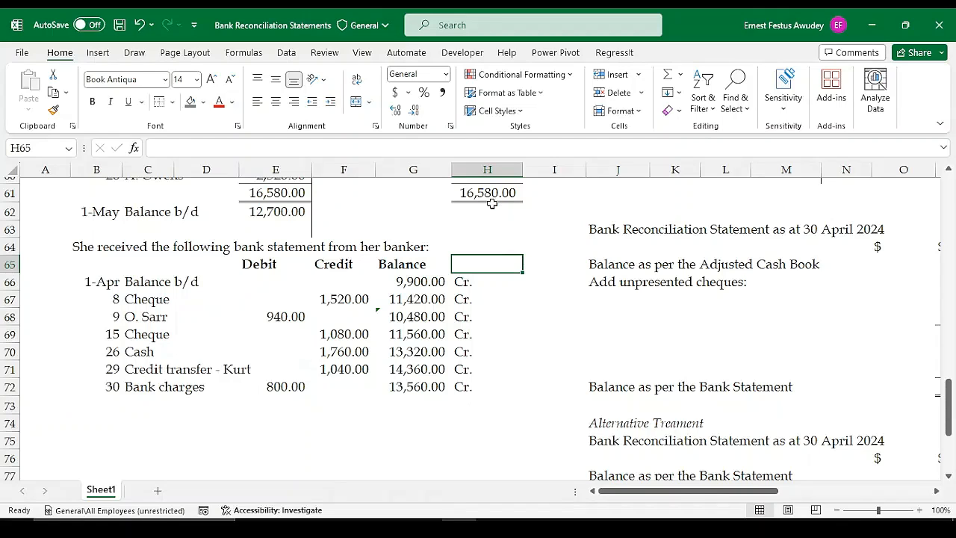
{"action": "scroll", "coordinate": [492, 204], "scroll_direction": "up", "scroll_amount": 1}
{"action": "scroll", "coordinate": [476, 229], "scroll_direction": "down", "scroll_amount": 1}
Step: Compare the Cash Book's debit entries in E56:E62 with the bank statement's credit column F66:F73 by highlighting each in turn
{"action": "left_click_drag", "start_coordinate": [949, 431], "coordinate": [948, 401]}
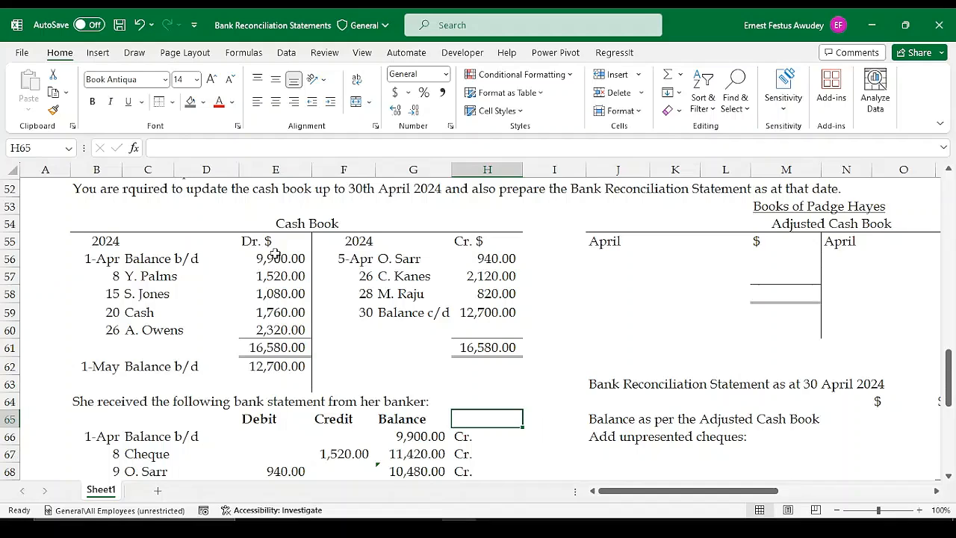
{"action": "left_click_drag", "start_coordinate": [275, 252], "coordinate": [276, 366]}
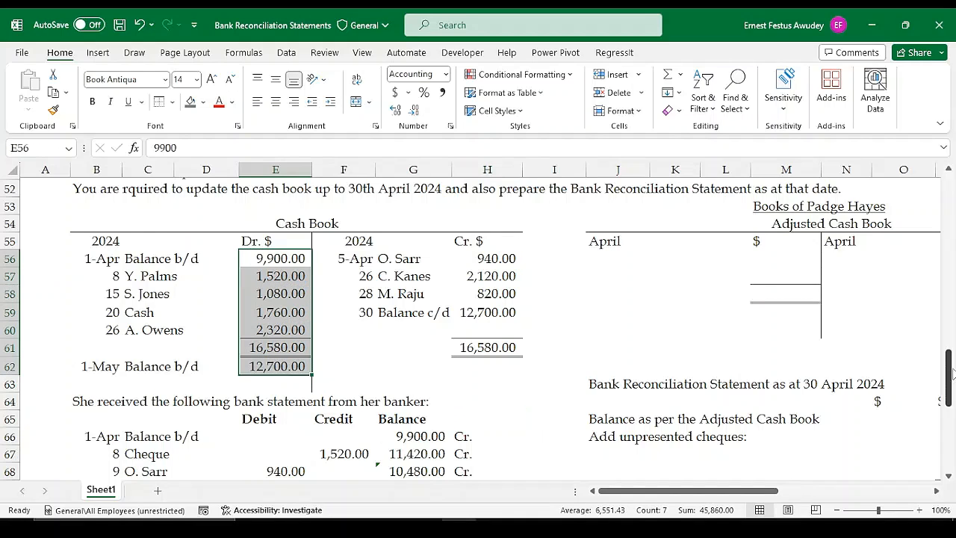
{"action": "left_click_drag", "start_coordinate": [952, 374], "coordinate": [951, 407]}
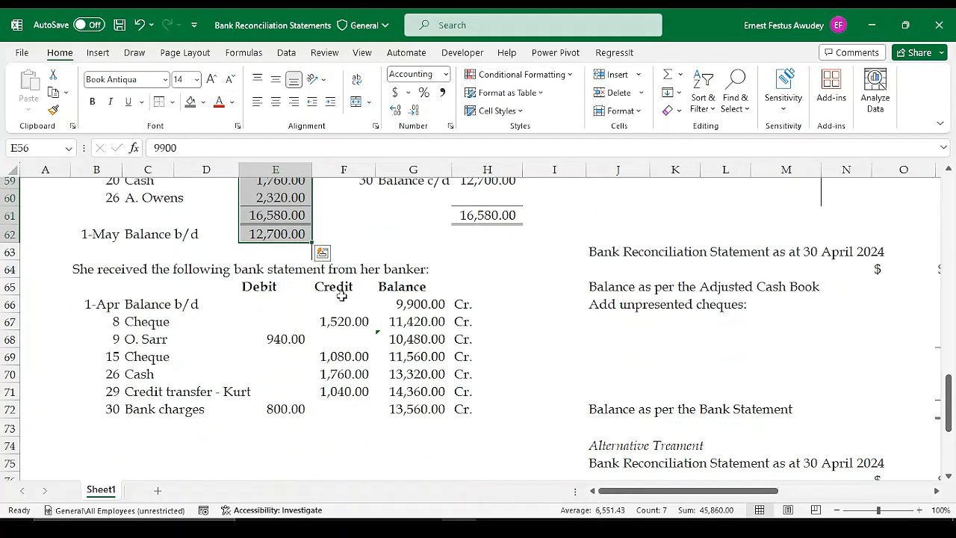
{"action": "left_click_drag", "start_coordinate": [343, 304], "coordinate": [338, 419]}
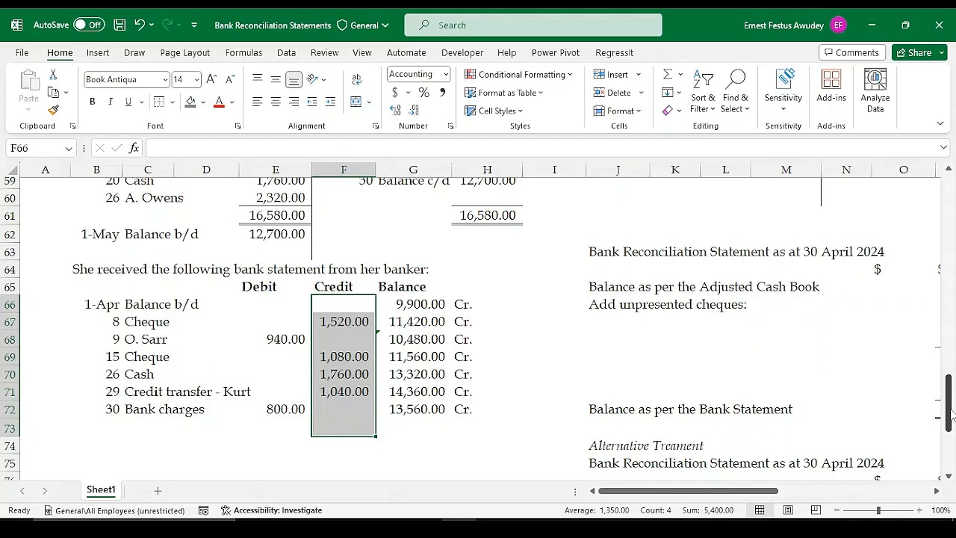
{"action": "left_click_drag", "start_coordinate": [952, 414], "coordinate": [950, 385]}
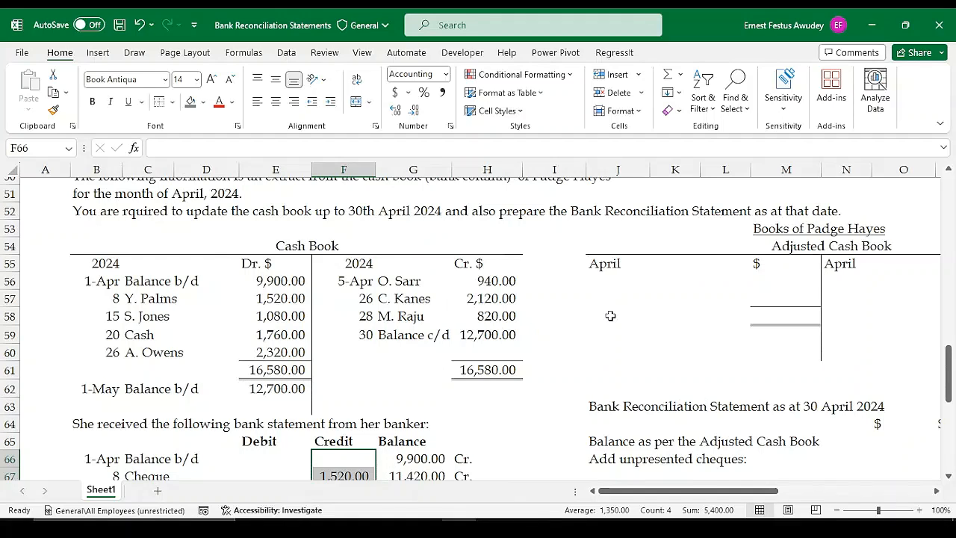
Step: With the sheet at 90%, relate the bank statement's 8 April cheque credit in F67 to debit cells M56 in the Adjusted Cash Book and E58 in the Cash Book
{"action": "scroll", "coordinate": [950, 360], "scroll_direction": "down", "scroll_amount": 3}
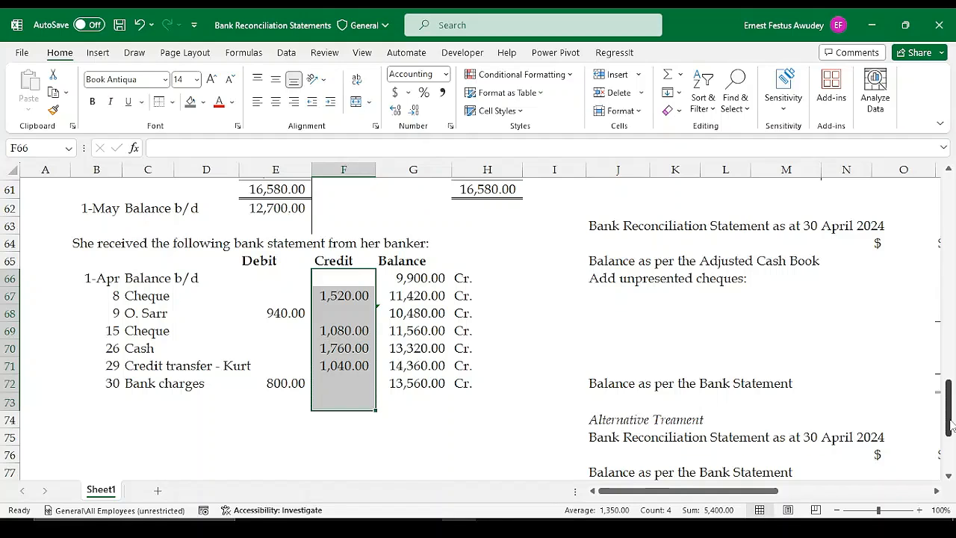
{"action": "left_click_drag", "start_coordinate": [950, 424], "coordinate": [950, 401]}
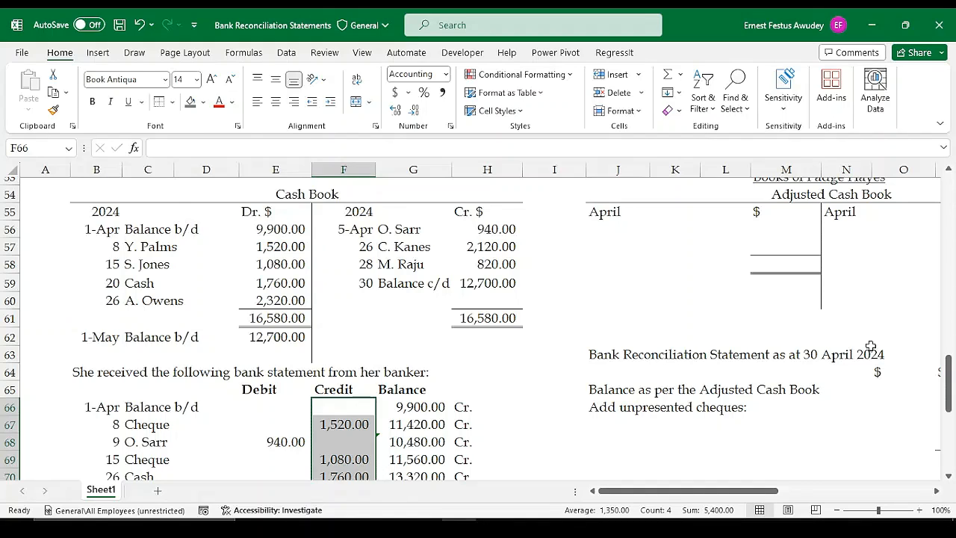
{"action": "mouse_move", "coordinate": [950, 379]}
{"action": "left_mouse_down"}
{"action": "mouse_move", "coordinate": [950, 404]}
{"action": "mouse_move", "coordinate": [952, 383]}
{"action": "left_mouse_up"}
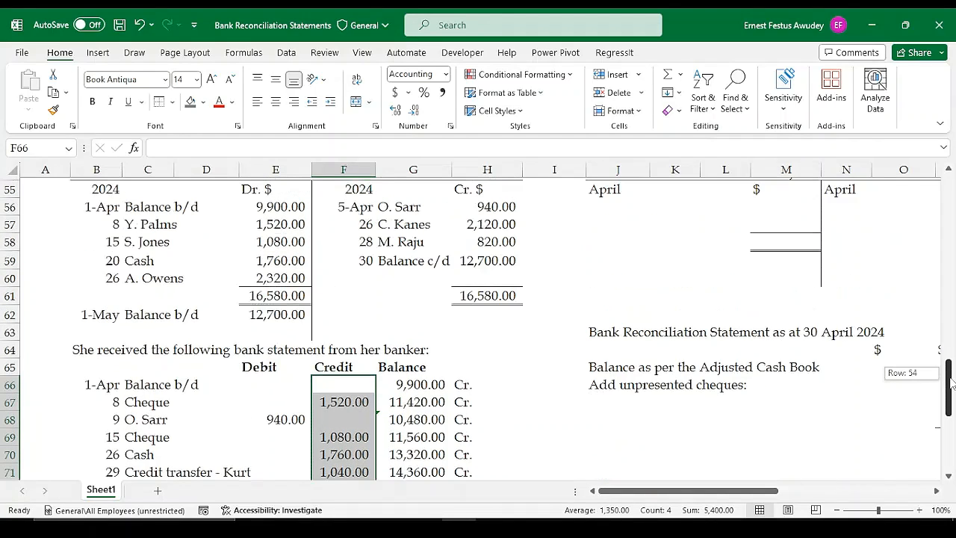
{"action": "left_click", "coordinate": [837, 513]}
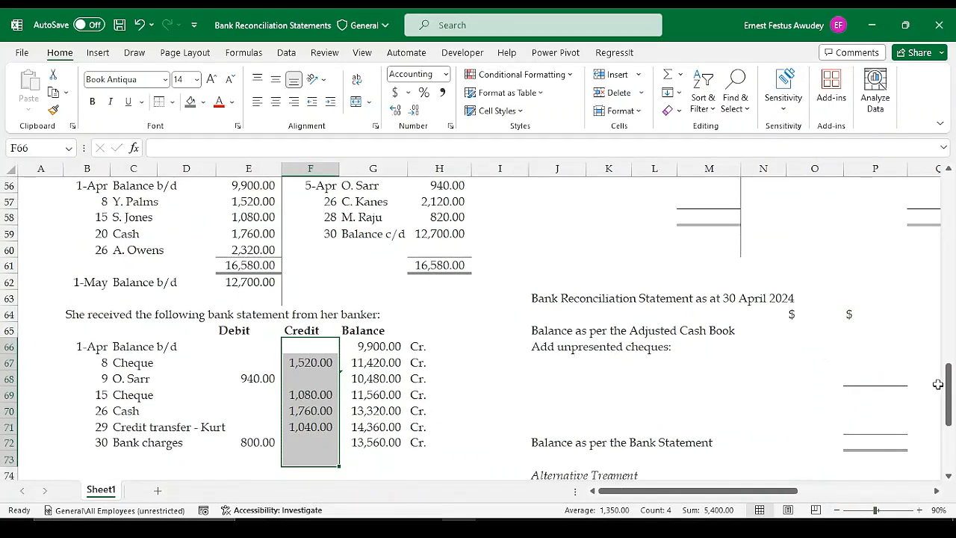
{"action": "left_click_drag", "start_coordinate": [950, 394], "coordinate": [950, 389]}
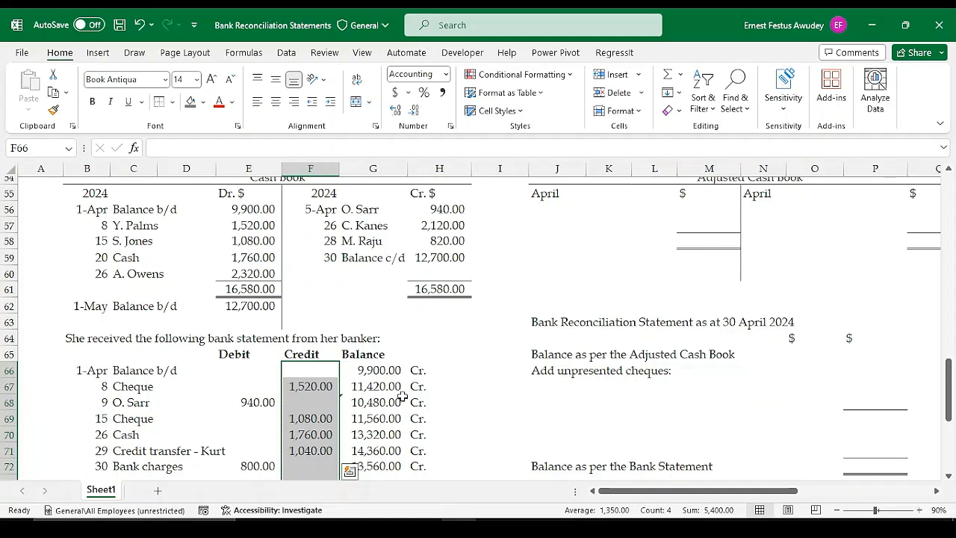
{"action": "left_click", "coordinate": [310, 386]}
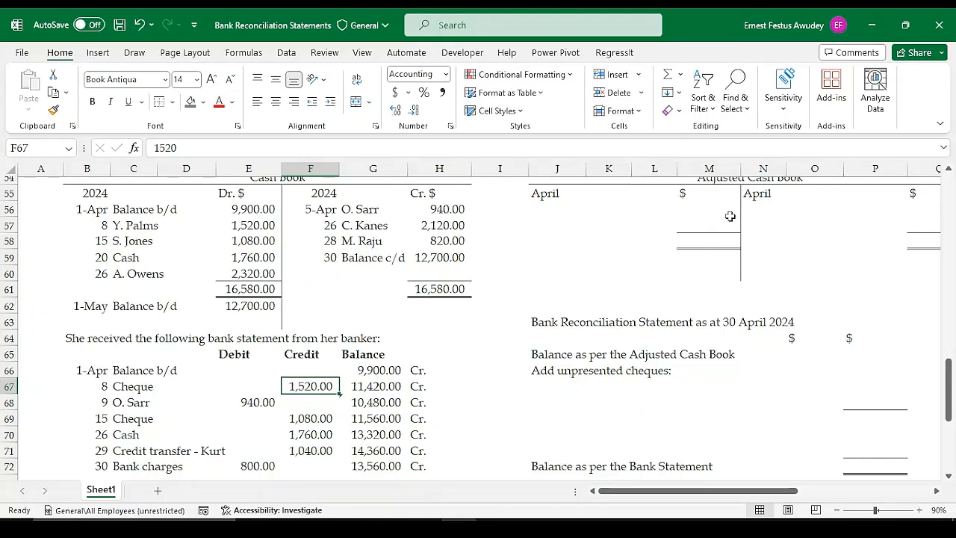
{"action": "left_click", "coordinate": [707, 206]}
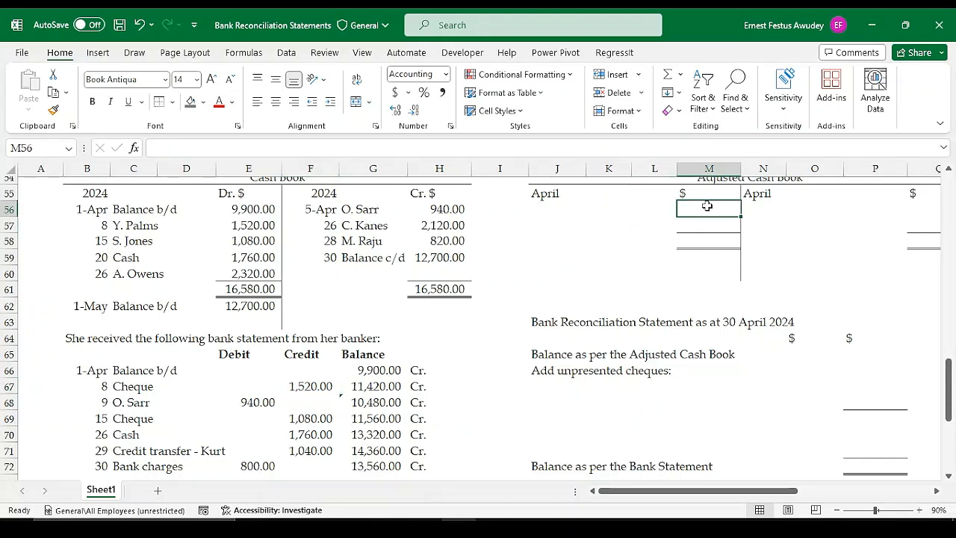
{"action": "left_click", "coordinate": [259, 241]}
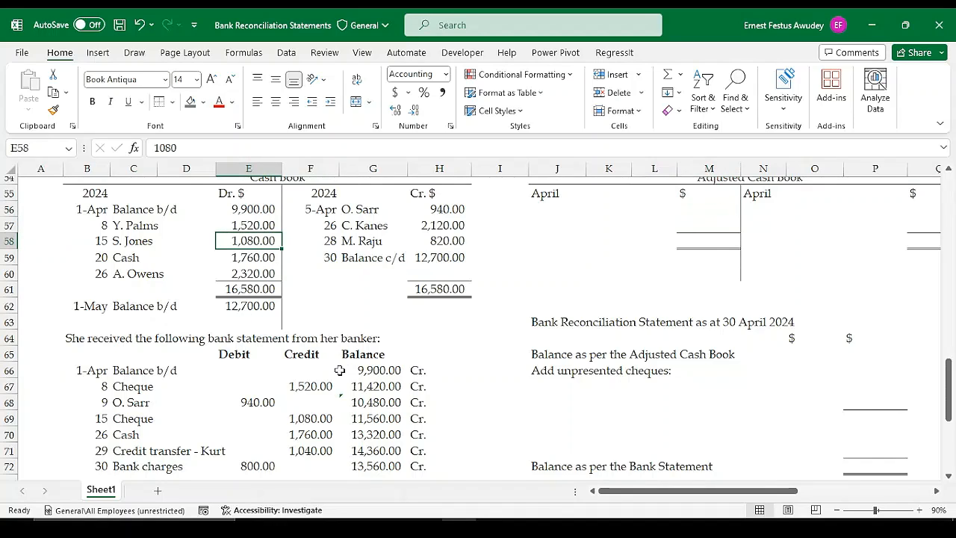
{"action": "left_click", "coordinate": [315, 385]}
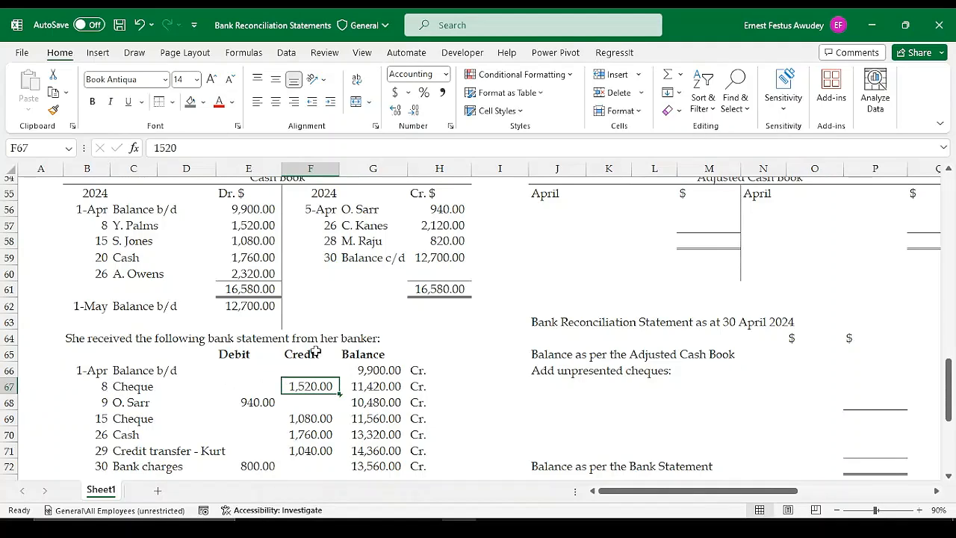
{"action": "left_click", "coordinate": [313, 426]}
{"action": "left_click_drag", "start_coordinate": [311, 354], "coordinate": [310, 474]}
{"action": "left_click", "coordinate": [314, 403]}
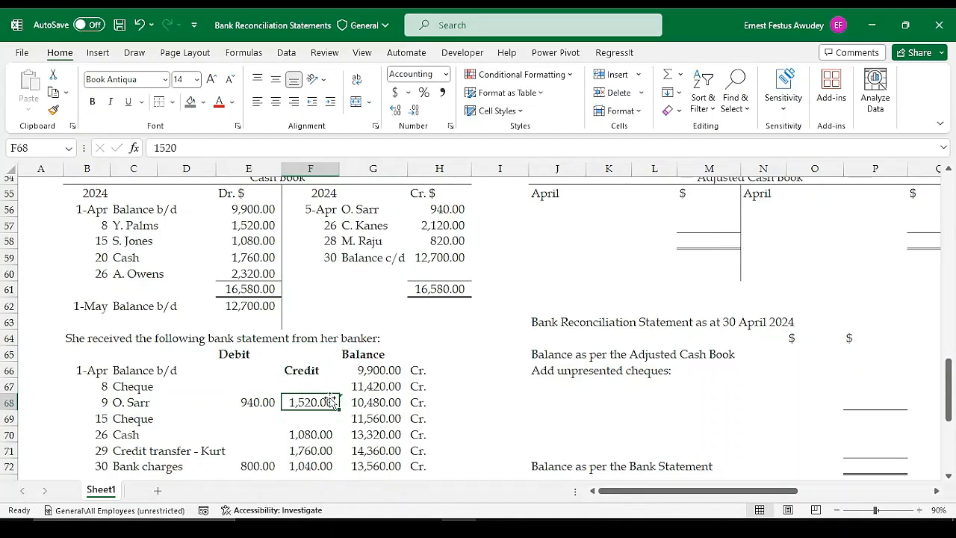
{"action": "key", "text": "Up"}
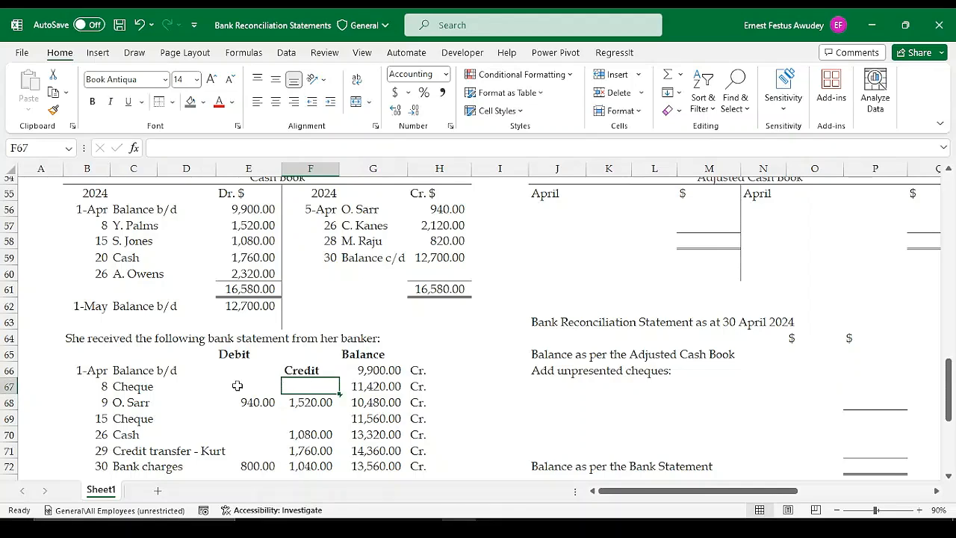
{"action": "left_click", "coordinate": [385, 387]}
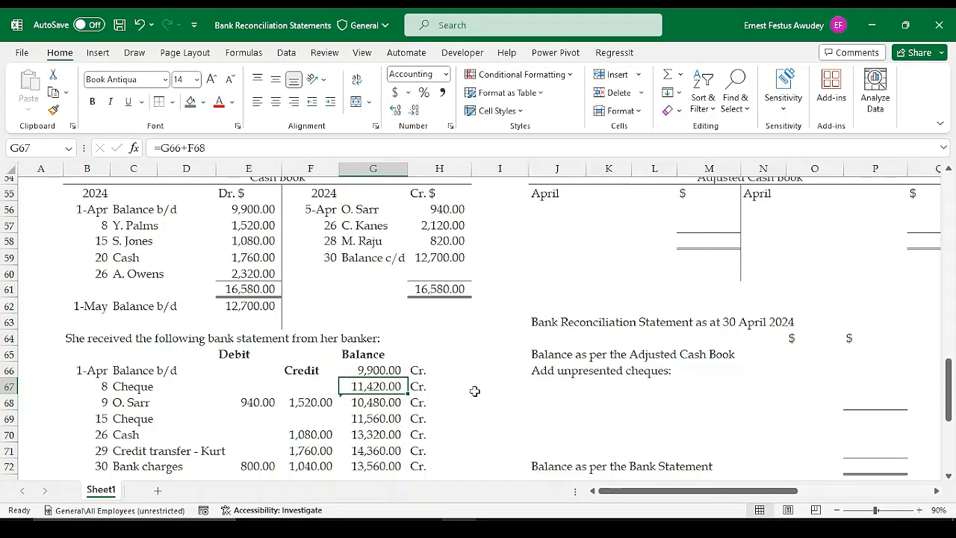
{"action": "left_click", "coordinate": [139, 25]}
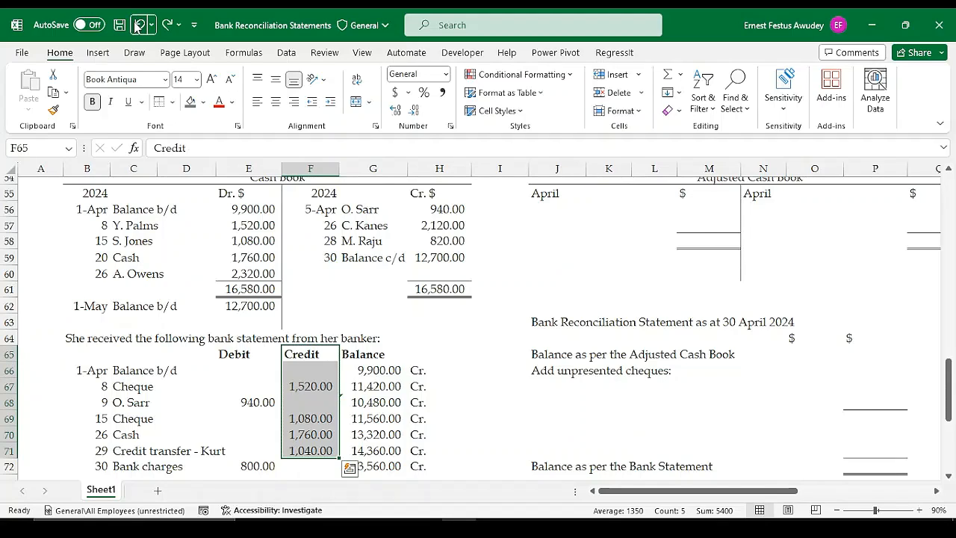
Step: Compare the bank statement's 8 April cheque credit in F67 with the Cash Book debit in E57, and start checking the 15 April cheque in F69
{"action": "left_click", "coordinate": [244, 397]}
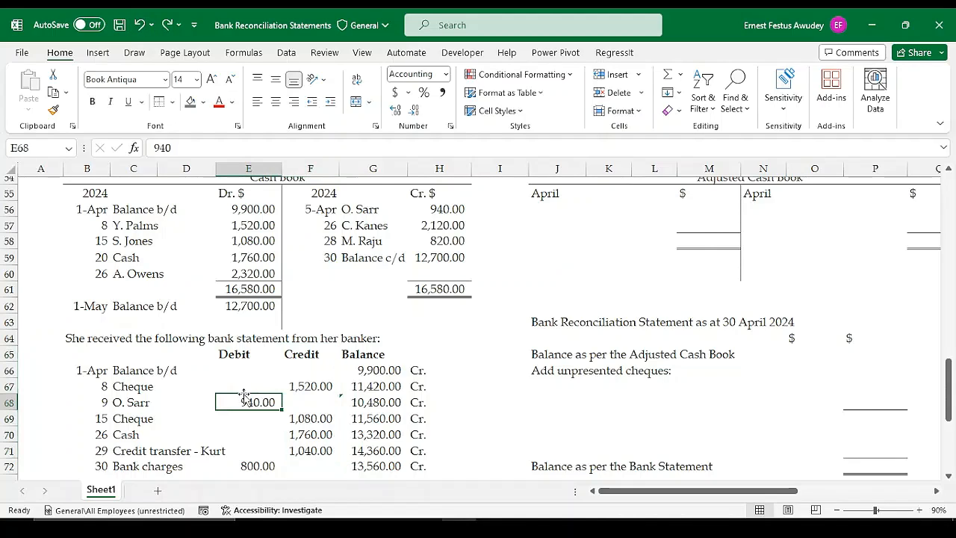
{"action": "left_click", "coordinate": [315, 383]}
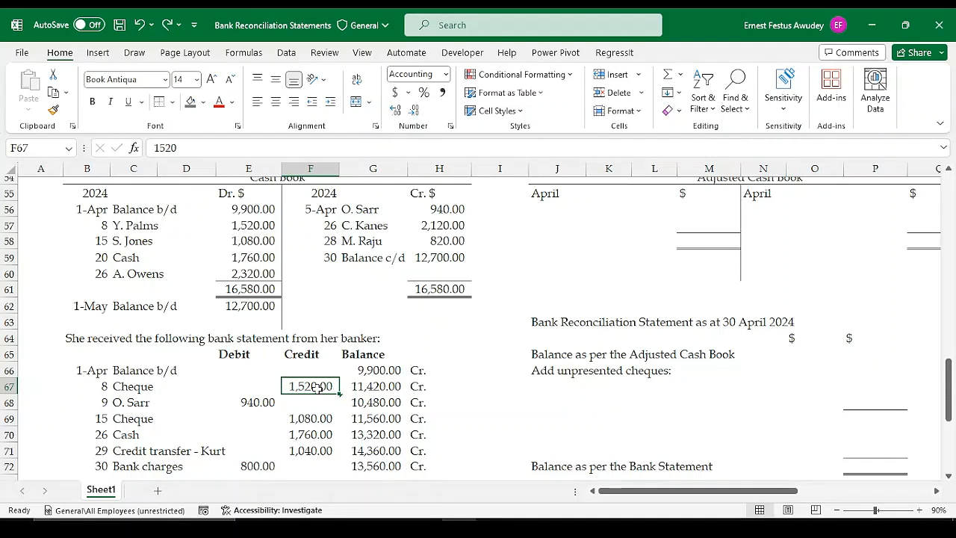
{"action": "left_click", "coordinate": [254, 224]}
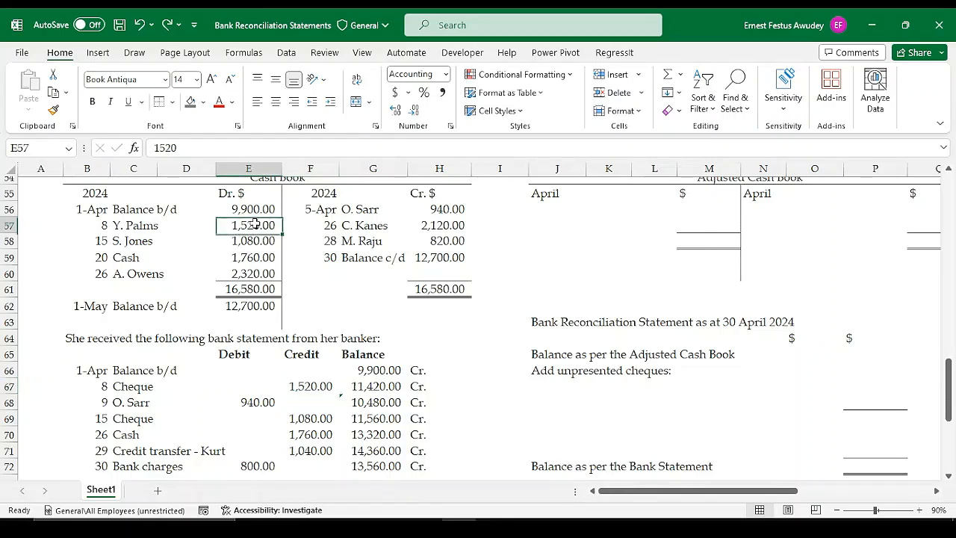
{"action": "left_click", "coordinate": [309, 420]}
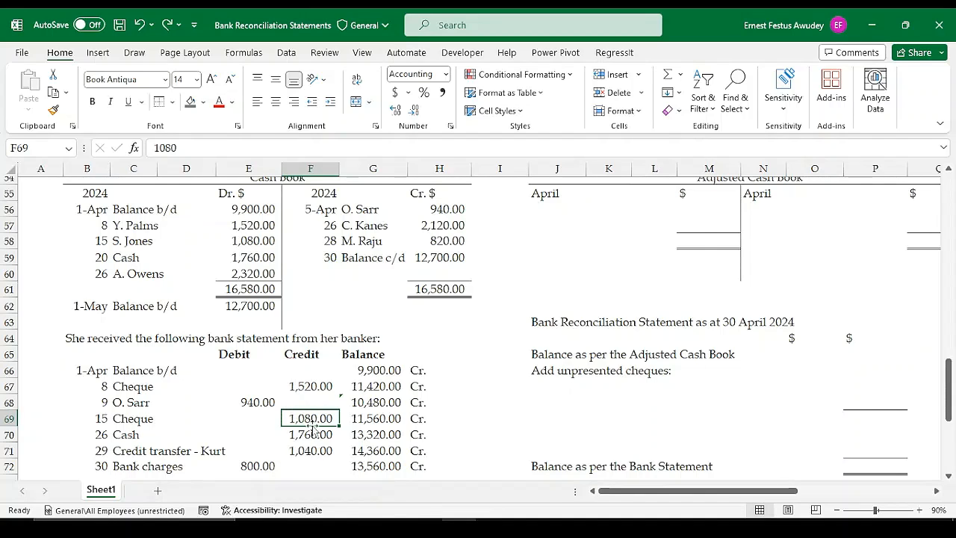
Step: Compare the credit entries of the April bank statement with the debit side of the cash book, down to the credit transfer
{"action": "left_click", "coordinate": [255, 244]}
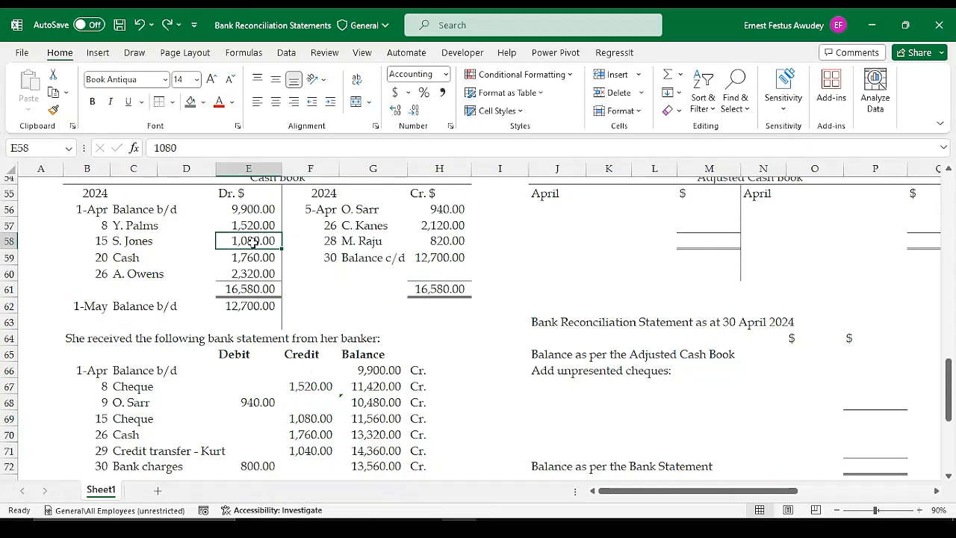
{"action": "left_click", "coordinate": [315, 420]}
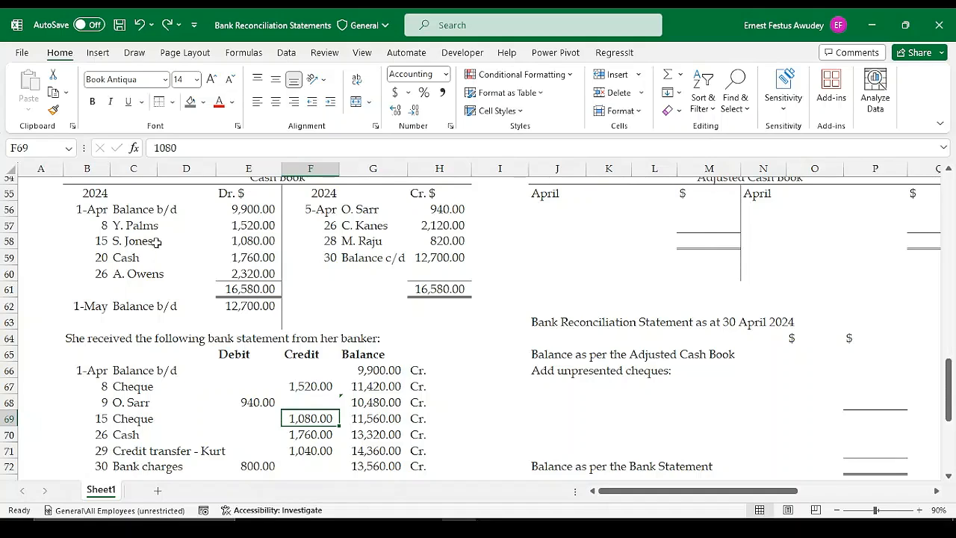
{"action": "scroll", "coordinate": [490, 290], "scroll_direction": "up", "scroll_amount": 2}
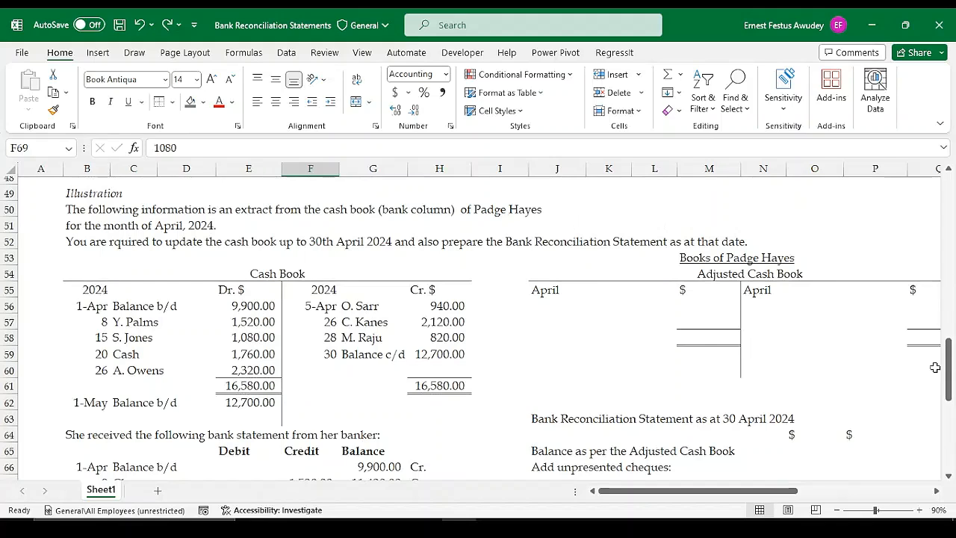
{"action": "left_click_drag", "start_coordinate": [947, 367], "coordinate": [947, 394]}
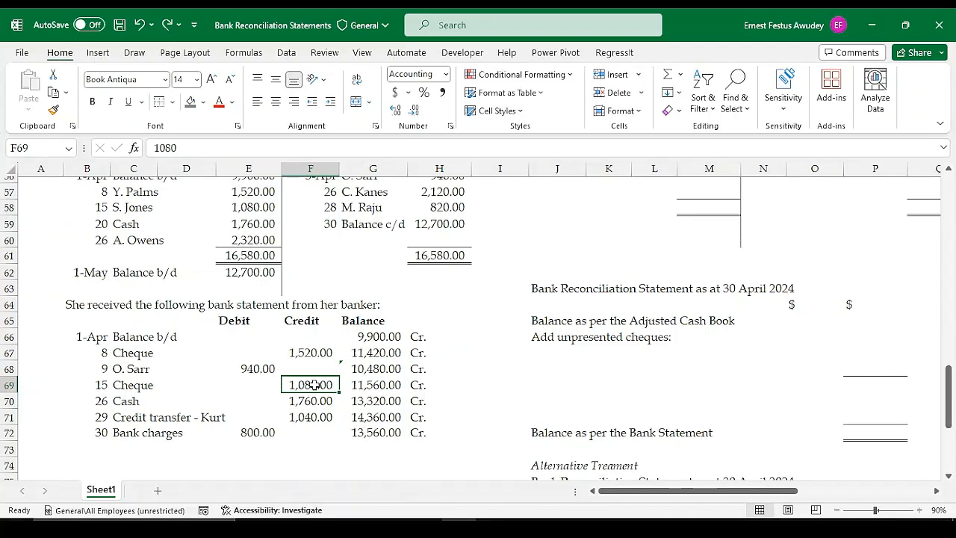
{"action": "left_click", "coordinate": [259, 207]}
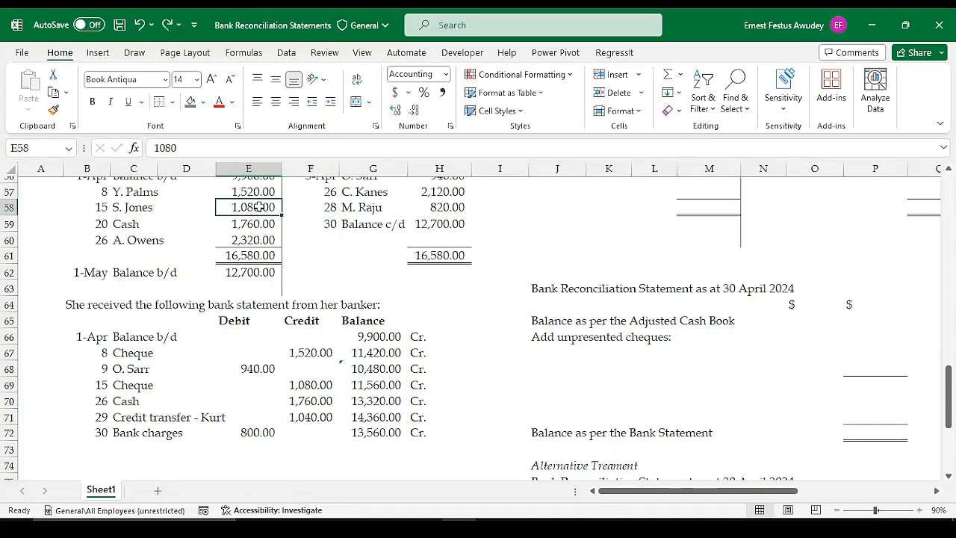
{"action": "left_click", "coordinate": [318, 404]}
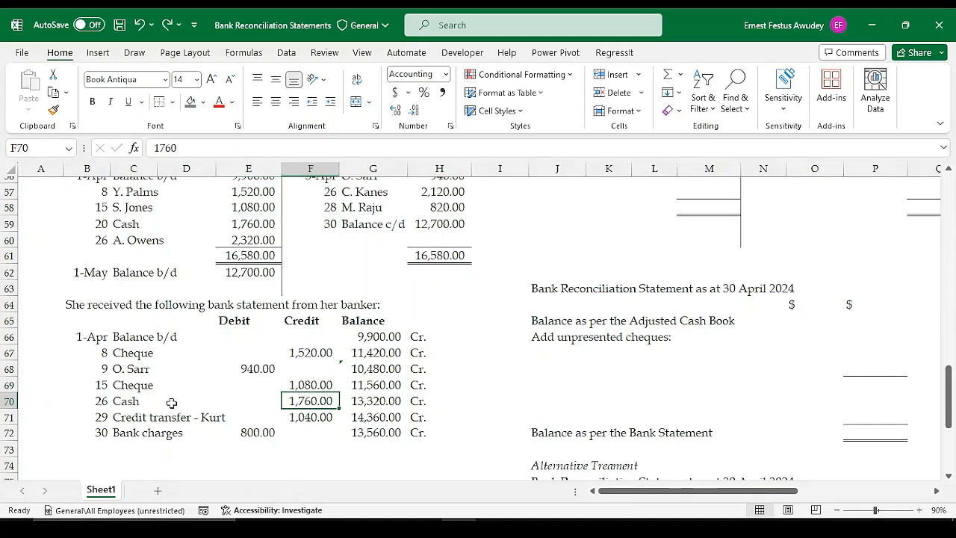
{"action": "left_click", "coordinate": [244, 224]}
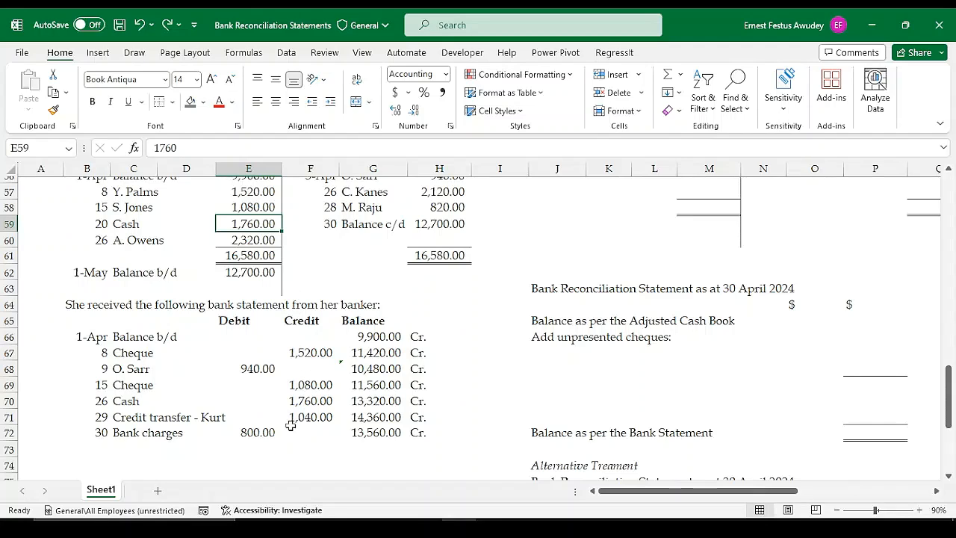
{"action": "left_click", "coordinate": [328, 419]}
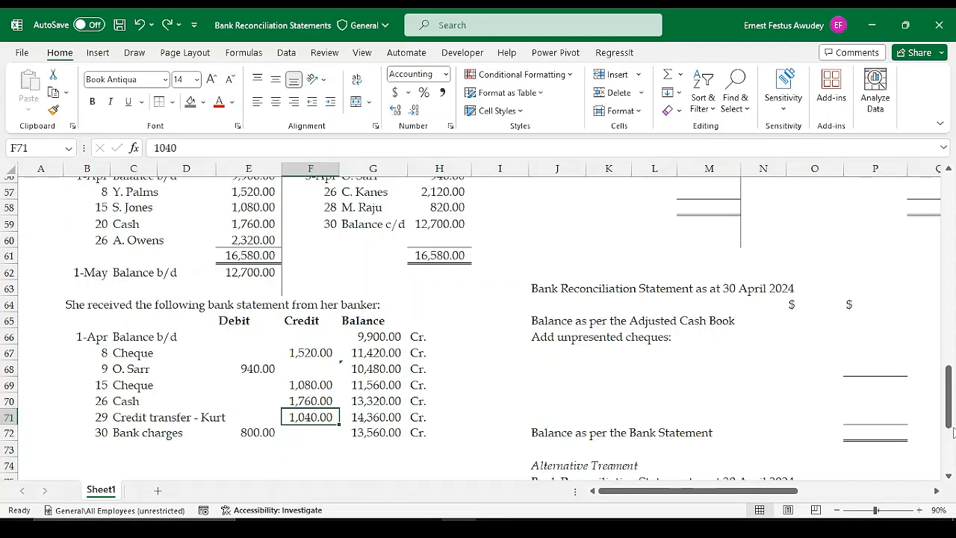
{"action": "left_click_drag", "start_coordinate": [950, 423], "coordinate": [950, 417]}
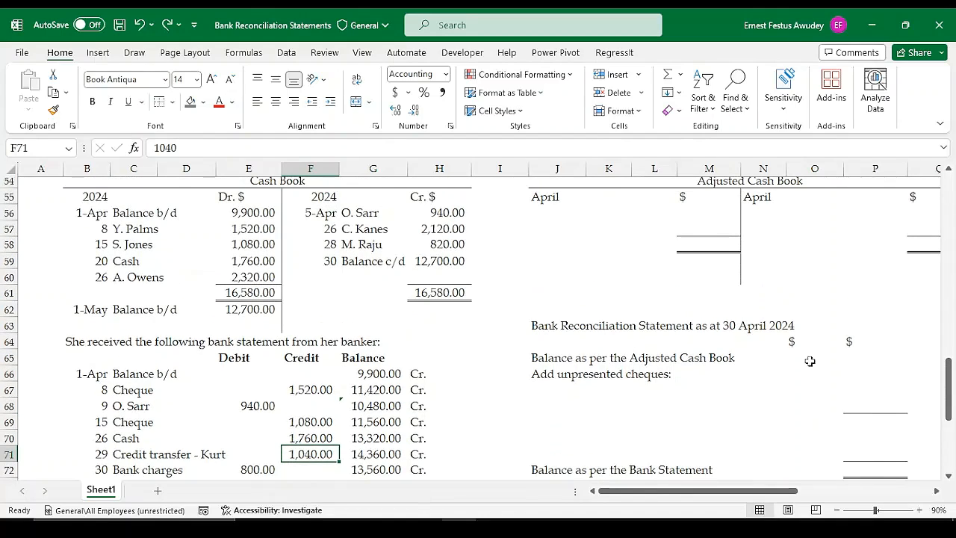
Step: Enter the credit transfer with the payer's name in J56 of the Adjusted Cash Book and link its amount in M56 to F71
{"action": "left_click", "coordinate": [548, 215]}
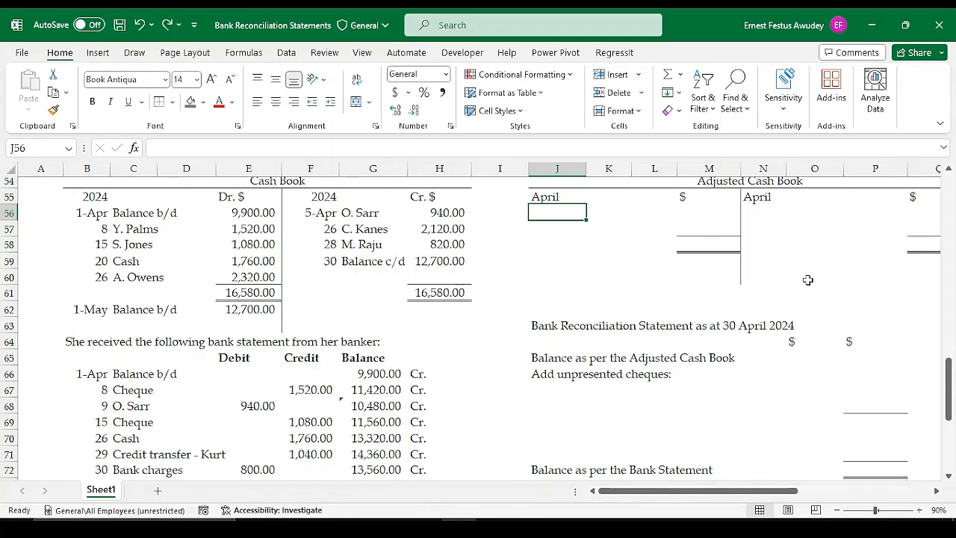
{"action": "type", "text": "Credit"}
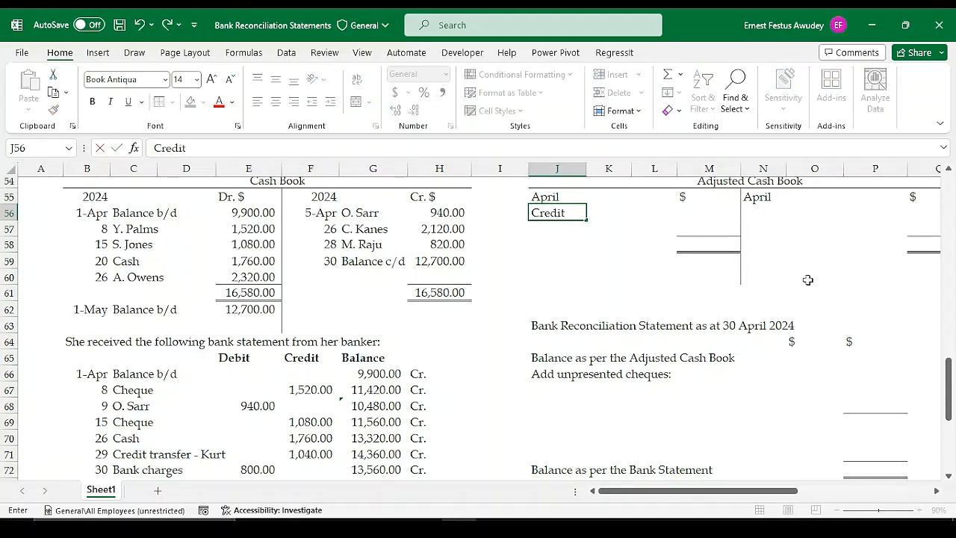
{"action": "type", "text": " Transfer - Kurt"}
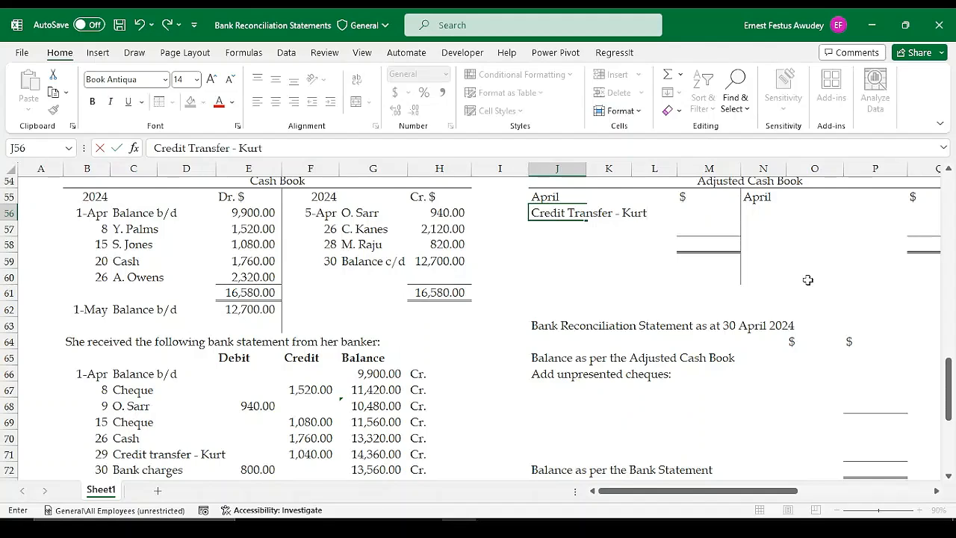
{"action": "key", "text": "Tab"}
{"action": "key", "text": "Tab"}
{"action": "key", "text": "Tab"}
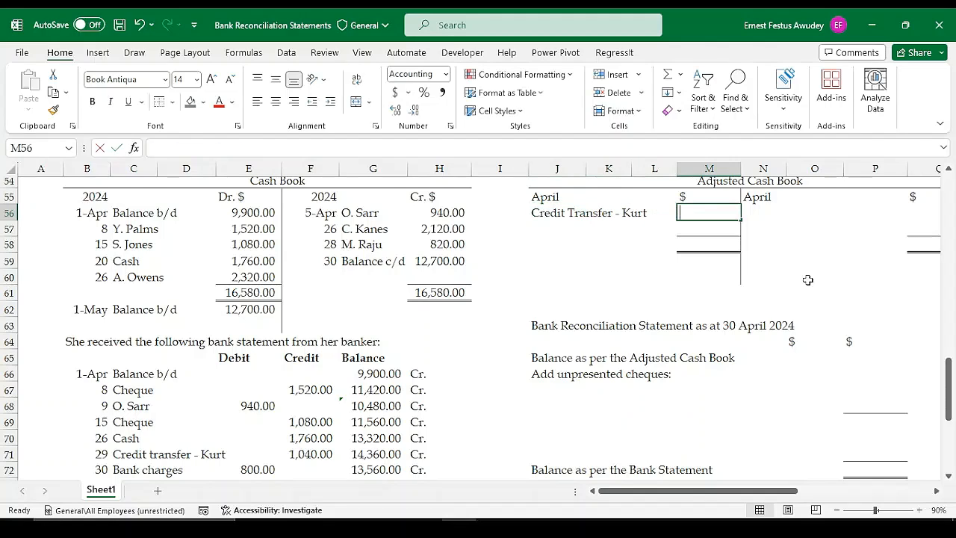
{"action": "type", "text": "="}
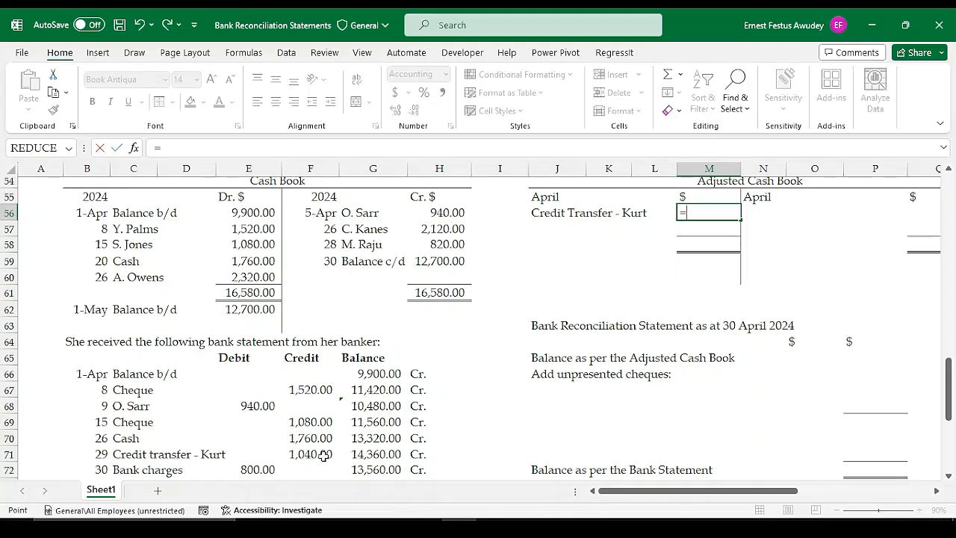
{"action": "left_click", "coordinate": [322, 455]}
{"action": "key", "text": "Return"}
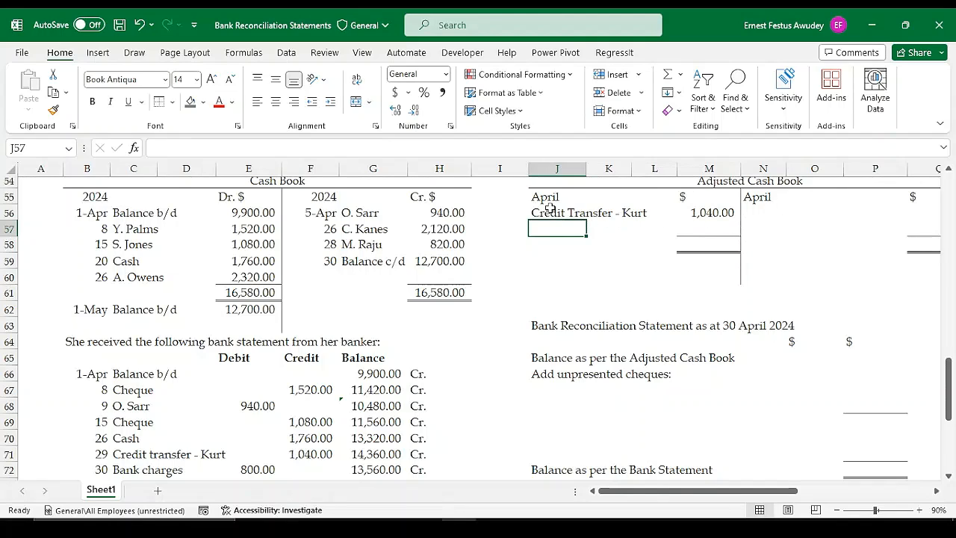
Step: Move the credit transfer entry with its amount from row 56 down to row 57 of the Adjusted Cash Book
{"action": "left_click_drag", "start_coordinate": [545, 216], "coordinate": [708, 213]}
{"action": "key", "text": "ctrl+c"}
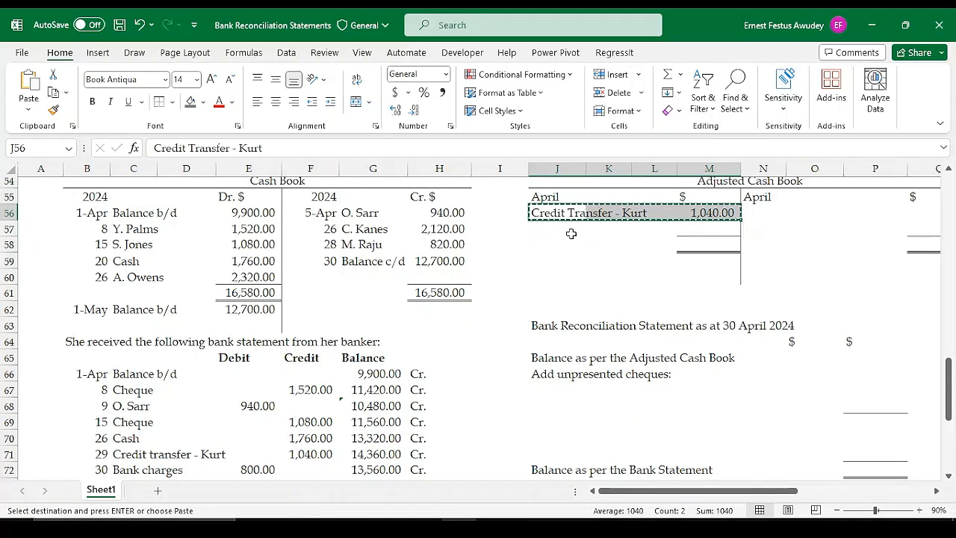
{"action": "left_click", "coordinate": [574, 230]}
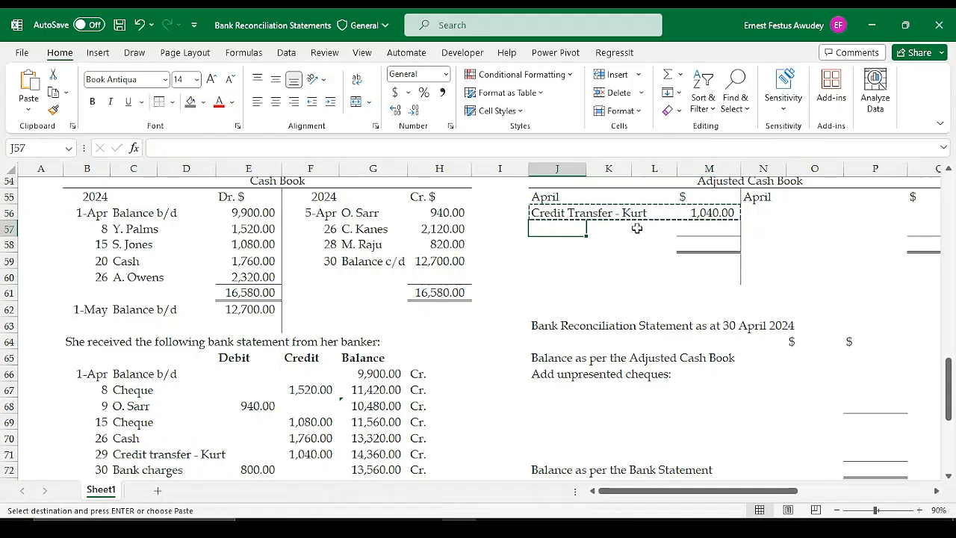
{"action": "key", "text": "ctrl+v"}
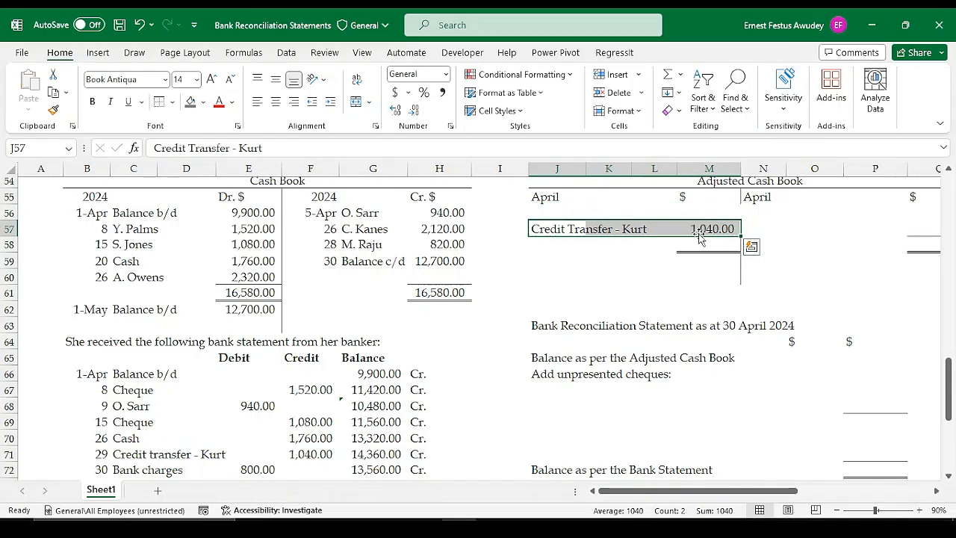
{"action": "left_click", "coordinate": [592, 254]}
Step: Enter "Balance b/d" in J56 above the credit transfer and link its amount in M56 to the cash book balance in E62
{"action": "left_click", "coordinate": [547, 214]}
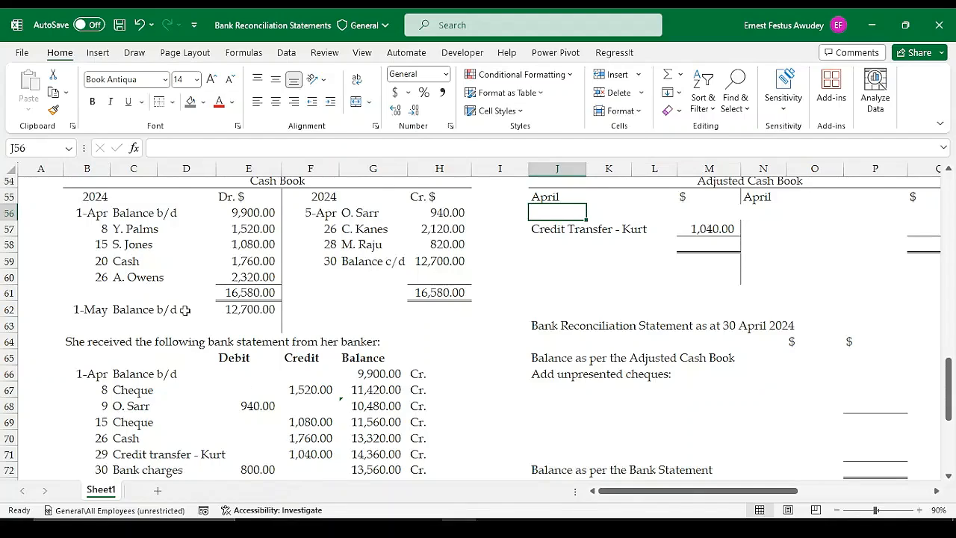
{"action": "left_click", "coordinate": [248, 310]}
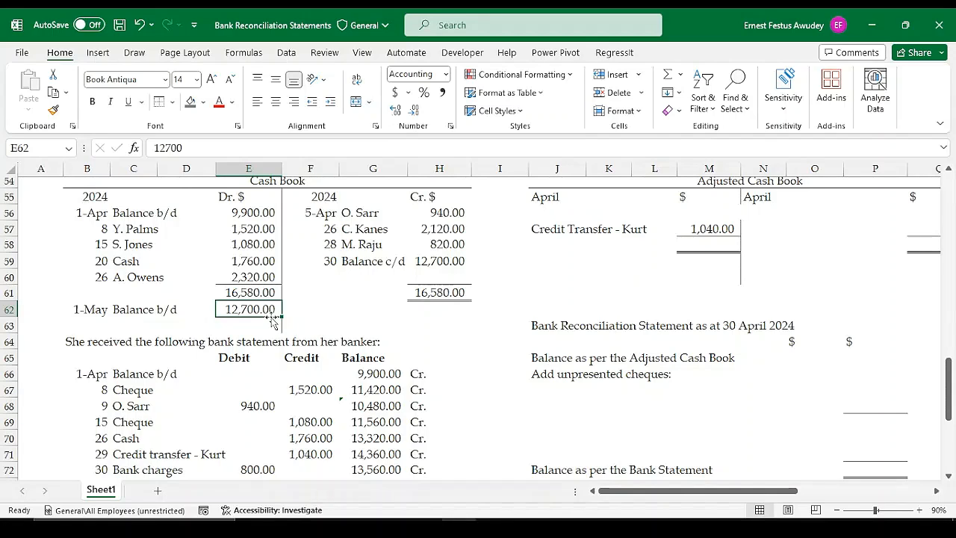
{"action": "left_click", "coordinate": [588, 215]}
{"action": "left_click", "coordinate": [571, 212]}
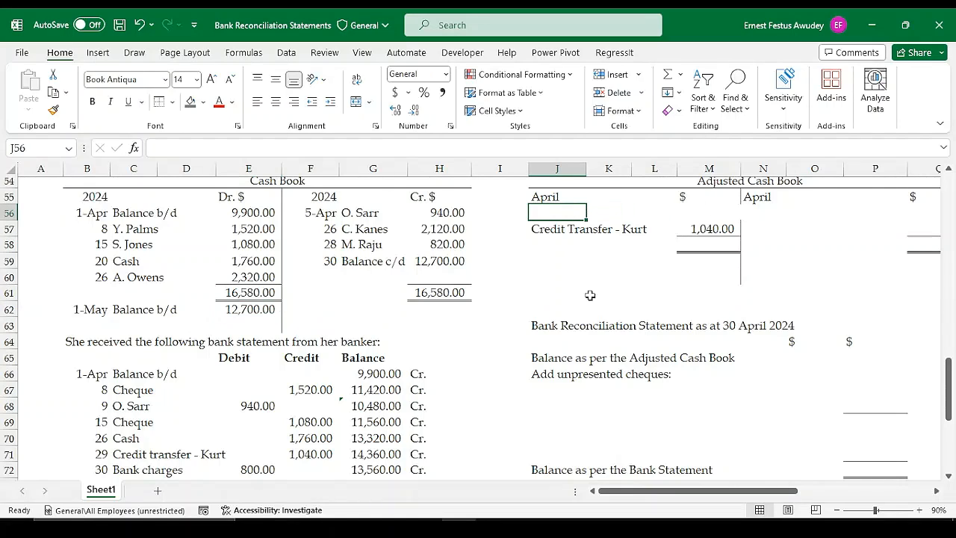
{"action": "type", "text": "Bala"}
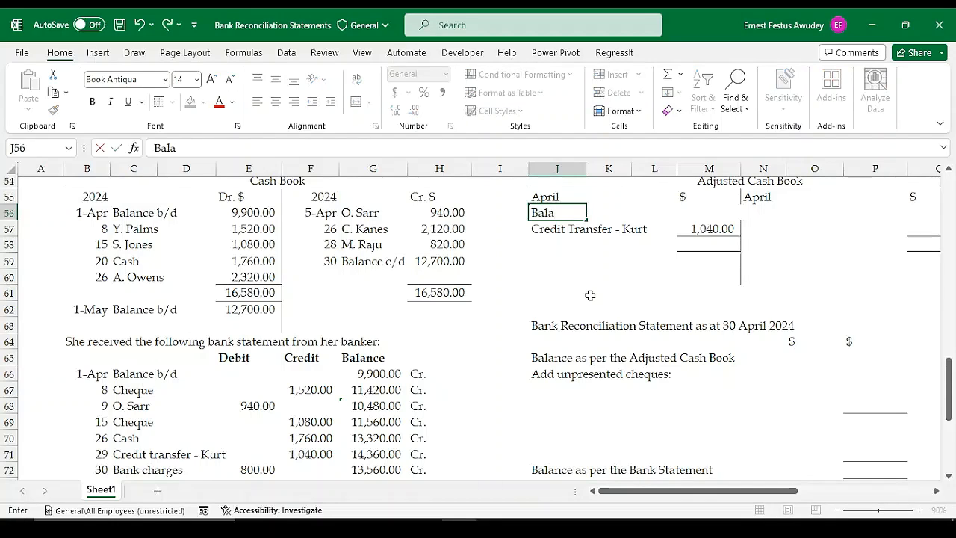
{"action": "type", "text": "l"}
{"action": "key", "text": "BackSpace"}
{"action": "type", "text": "nce b/d"}
{"action": "key", "text": "Tab"}
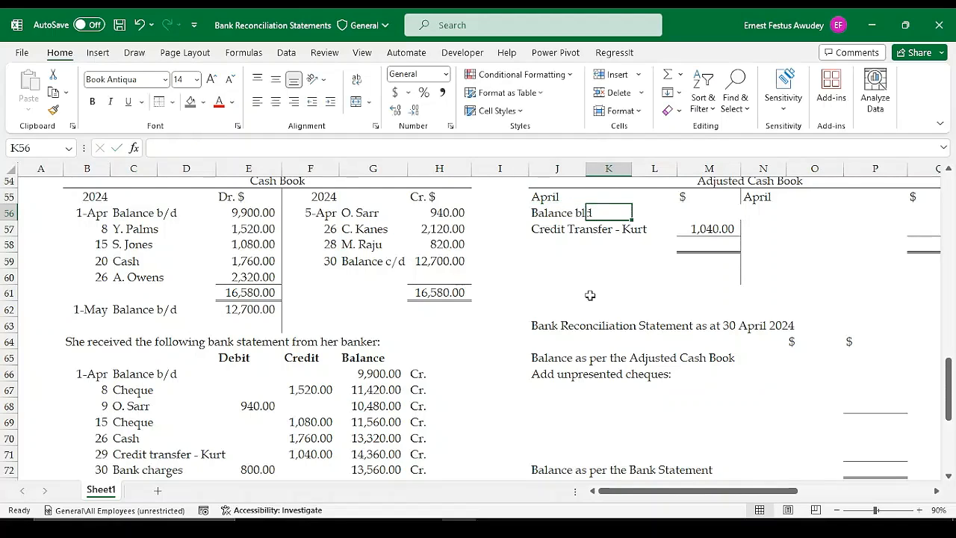
{"action": "key", "text": "Left"}
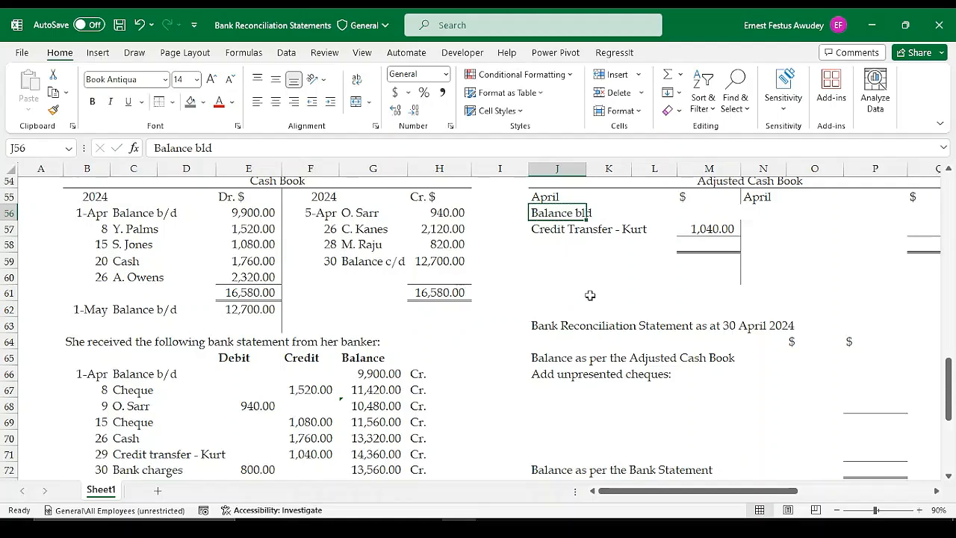
{"action": "left_click", "coordinate": [207, 148]}
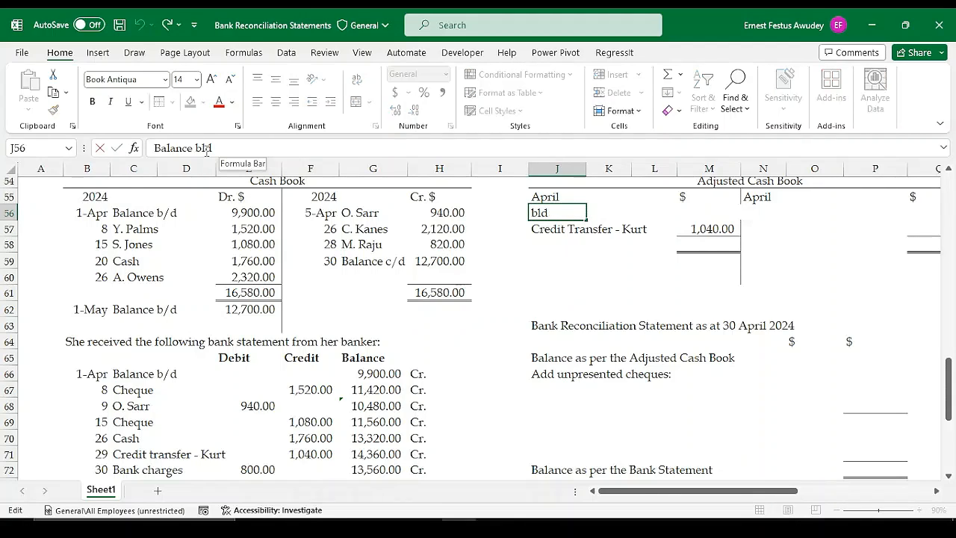
{"action": "key", "text": "Return"}
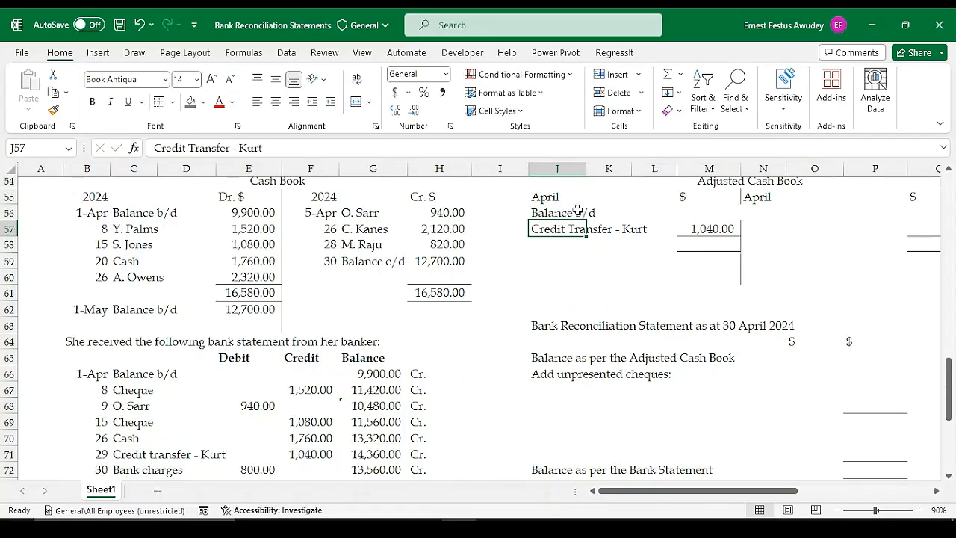
{"action": "left_click", "coordinate": [709, 208]}
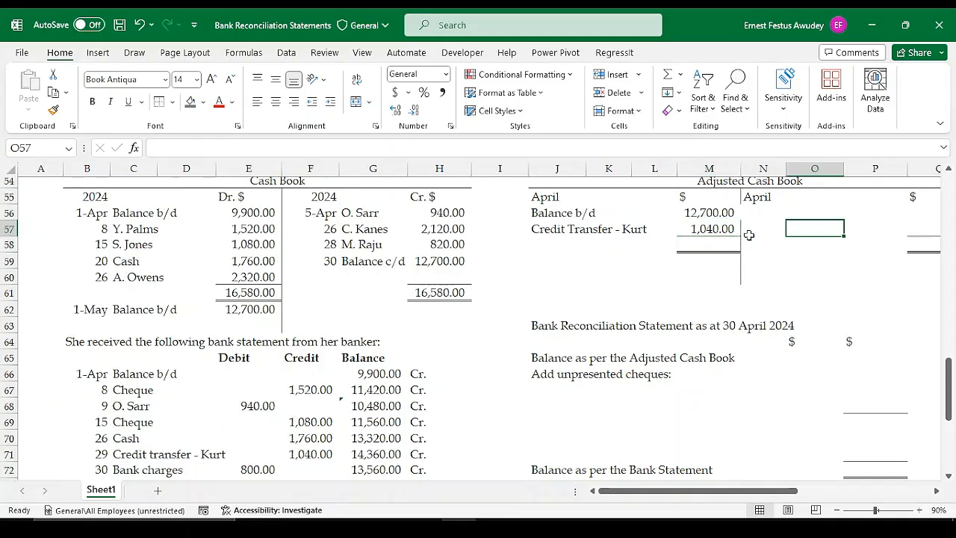
{"action": "left_click", "coordinate": [728, 213]}
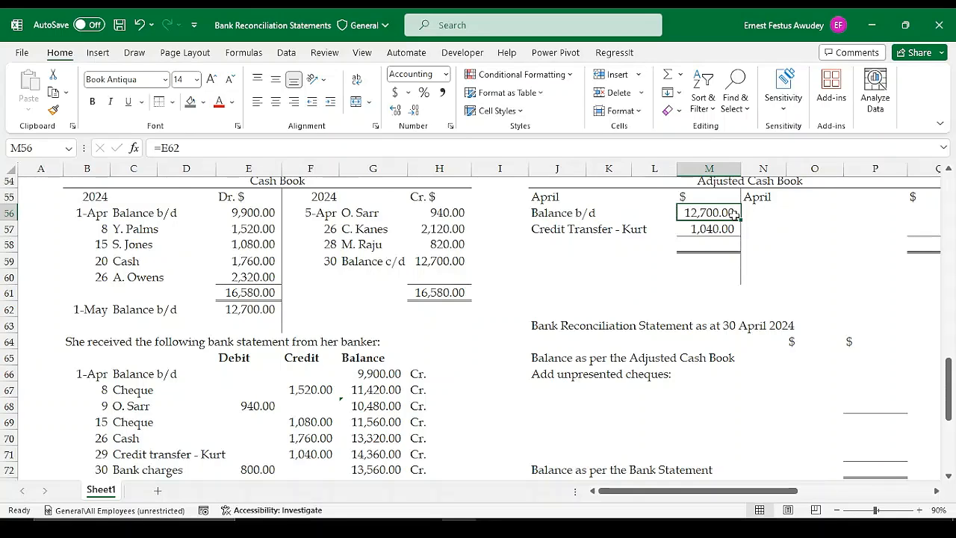
Step: Review the bank statement's credit column, and compare its debit entries with the credit side of the cash book
{"action": "left_click", "coordinate": [805, 233]}
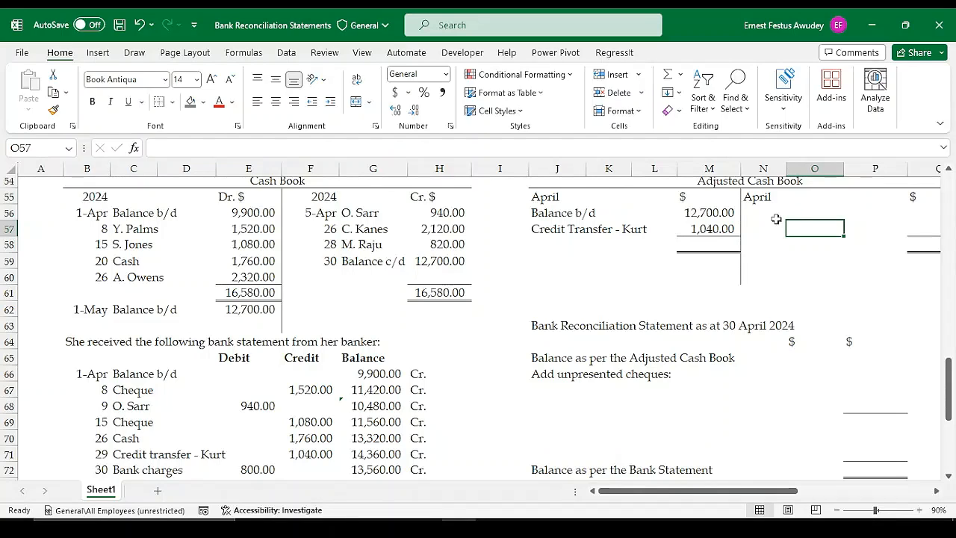
{"action": "key", "text": "Left"}
{"action": "key", "text": "Left"}
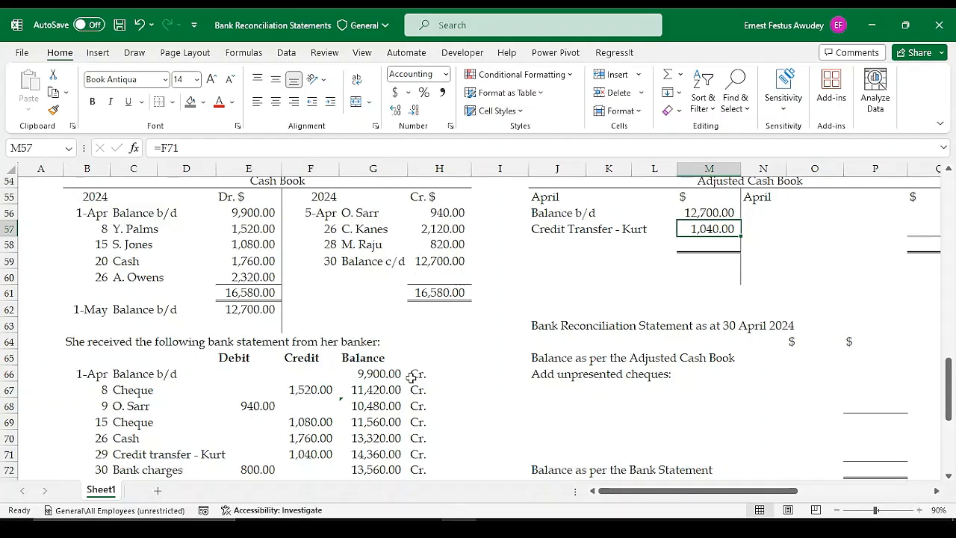
{"action": "left_click_drag", "start_coordinate": [310, 373], "coordinate": [314, 468]}
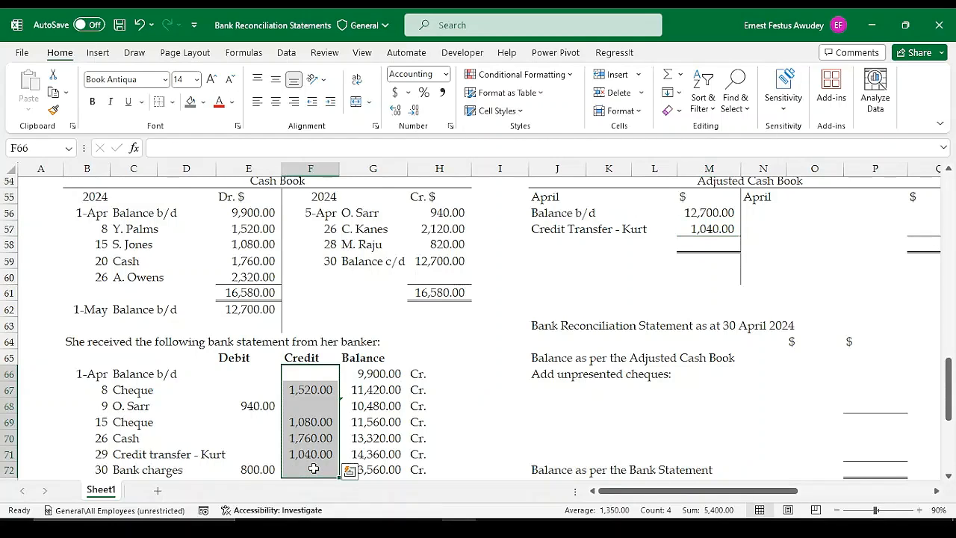
{"action": "left_click", "coordinate": [249, 373]}
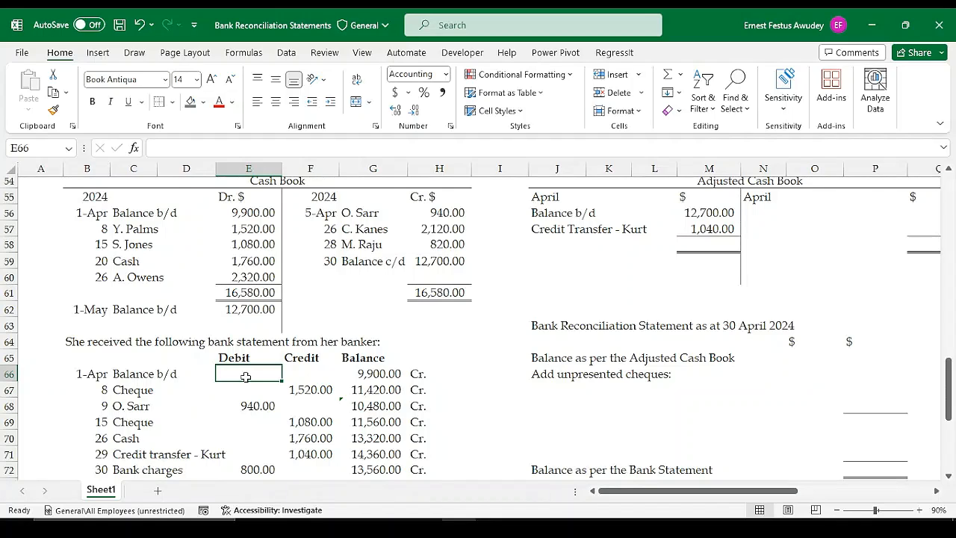
{"action": "left_click_drag", "start_coordinate": [245, 376], "coordinate": [253, 472]}
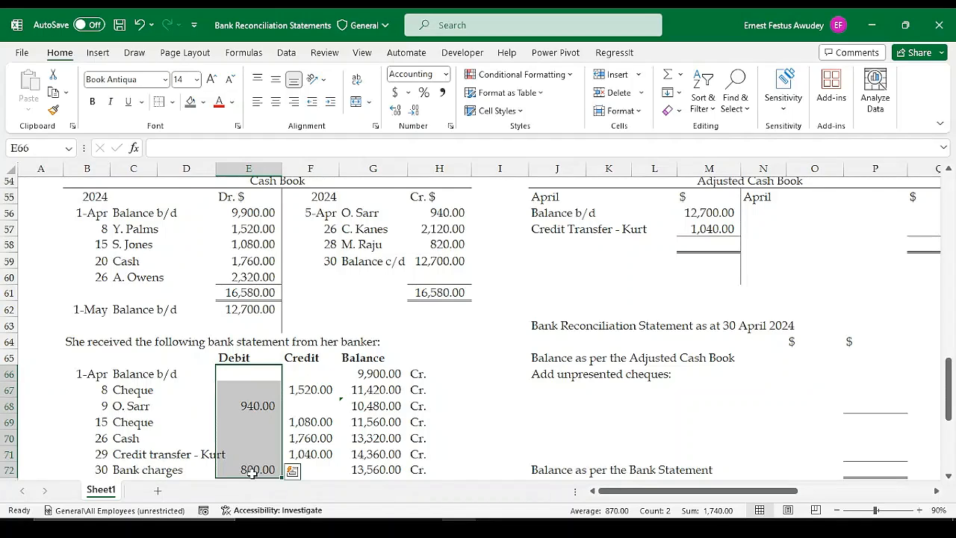
{"action": "left_click_drag", "start_coordinate": [439, 196], "coordinate": [444, 303]}
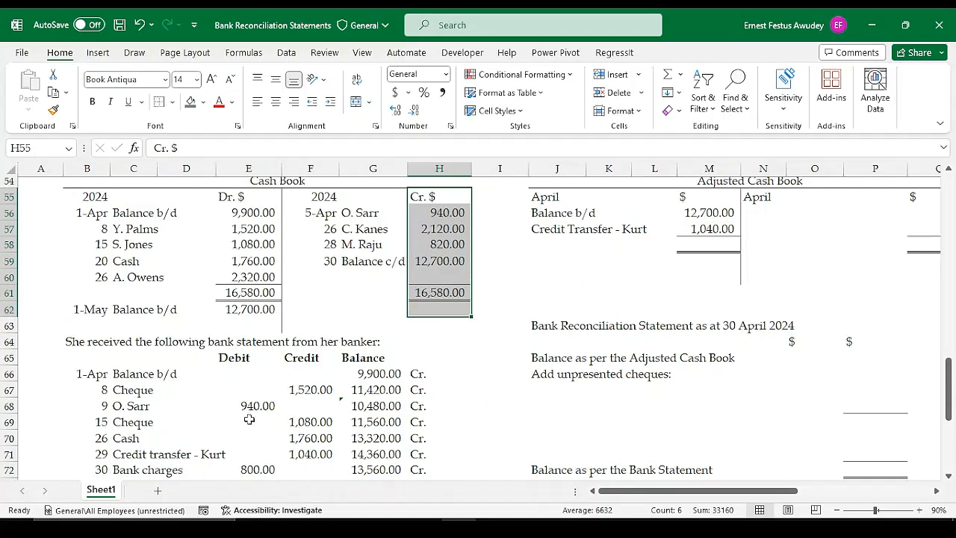
{"action": "left_click", "coordinate": [429, 243]}
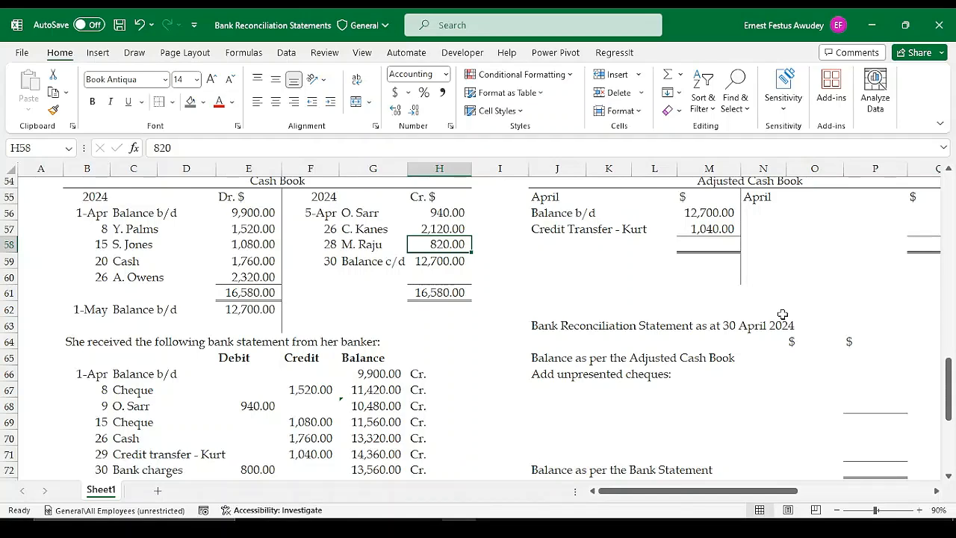
Step: Check the bank statement's debit entries in E68 and E72 against the payments on the cash book's credit side in column H
{"action": "left_click", "coordinate": [771, 212]}
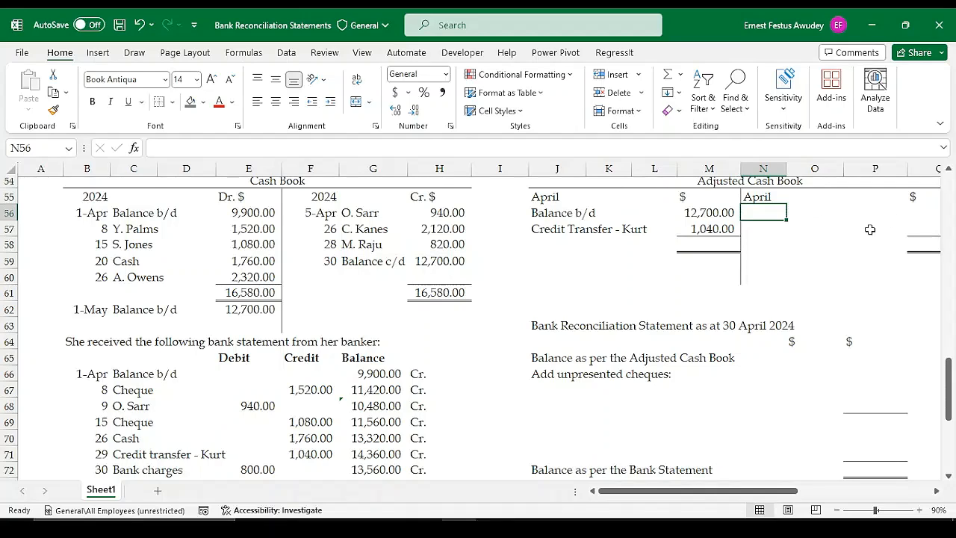
{"action": "left_click", "coordinate": [249, 406]}
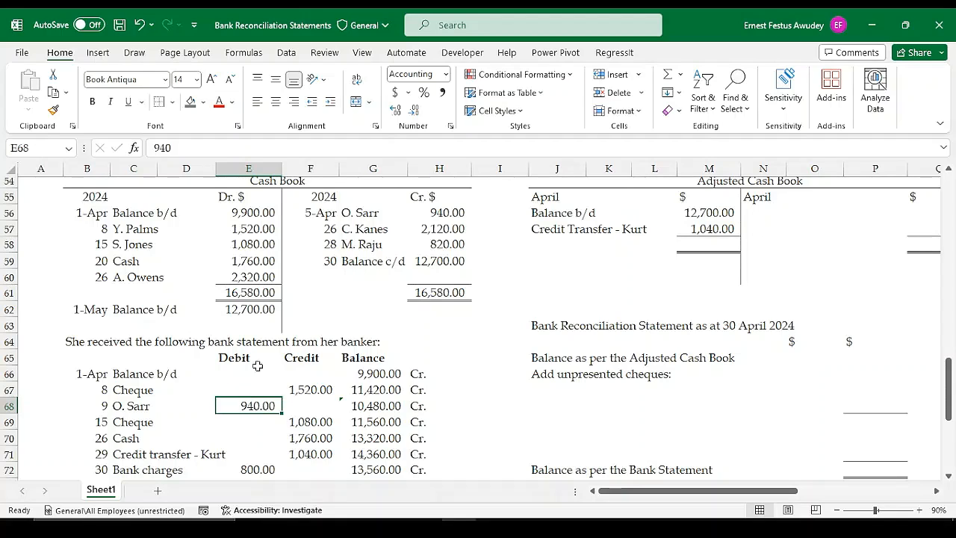
{"action": "left_click", "coordinate": [448, 217]}
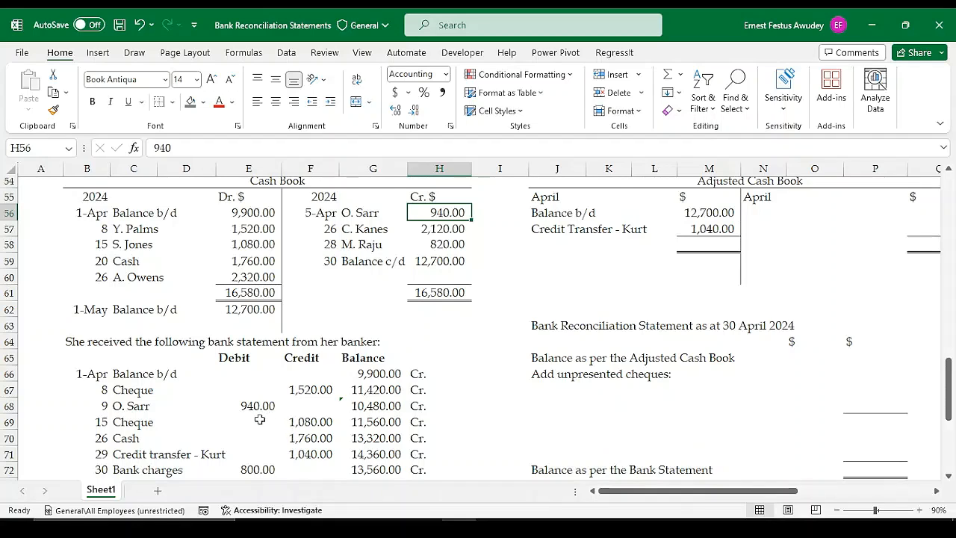
{"action": "left_click", "coordinate": [257, 467]}
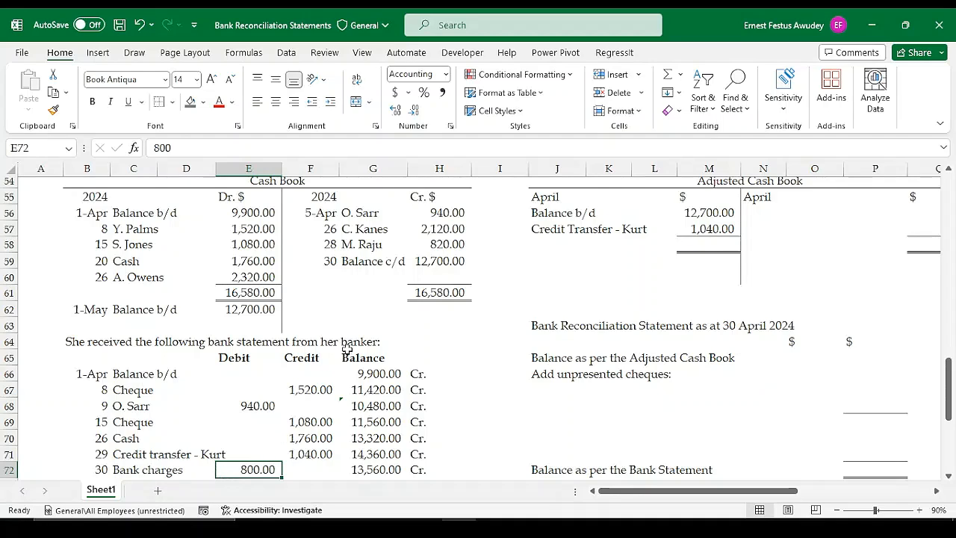
{"action": "left_click_drag", "start_coordinate": [448, 213], "coordinate": [450, 262]}
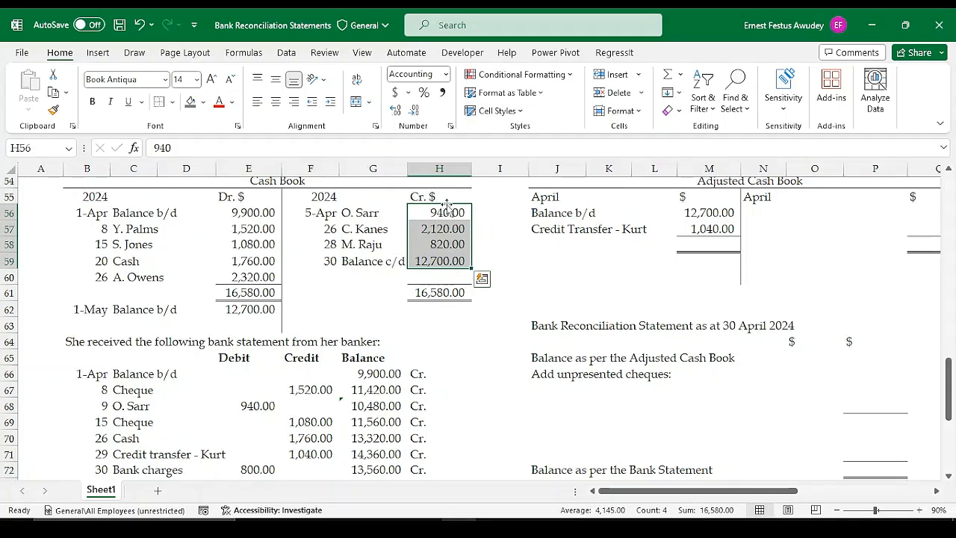
{"action": "left_click", "coordinate": [441, 248]}
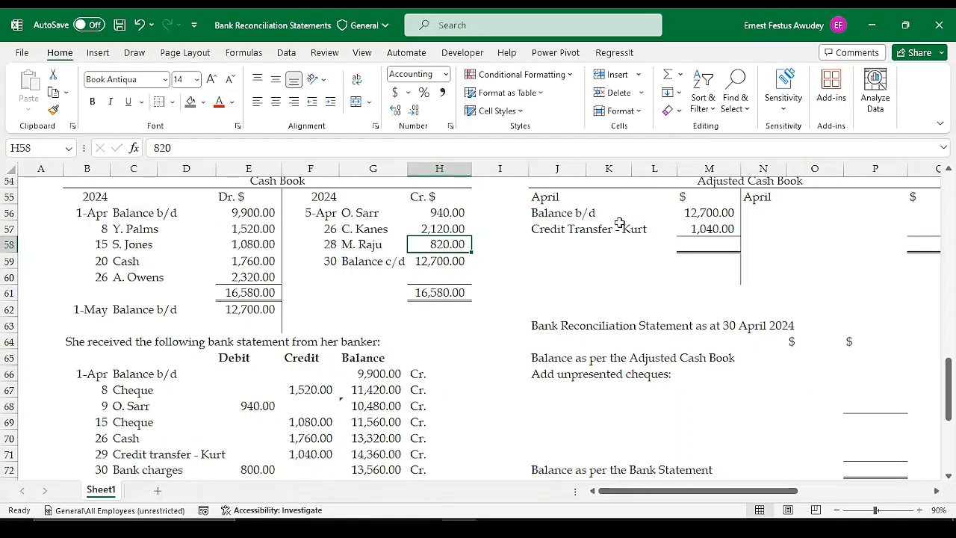
{"action": "left_click", "coordinate": [372, 241]}
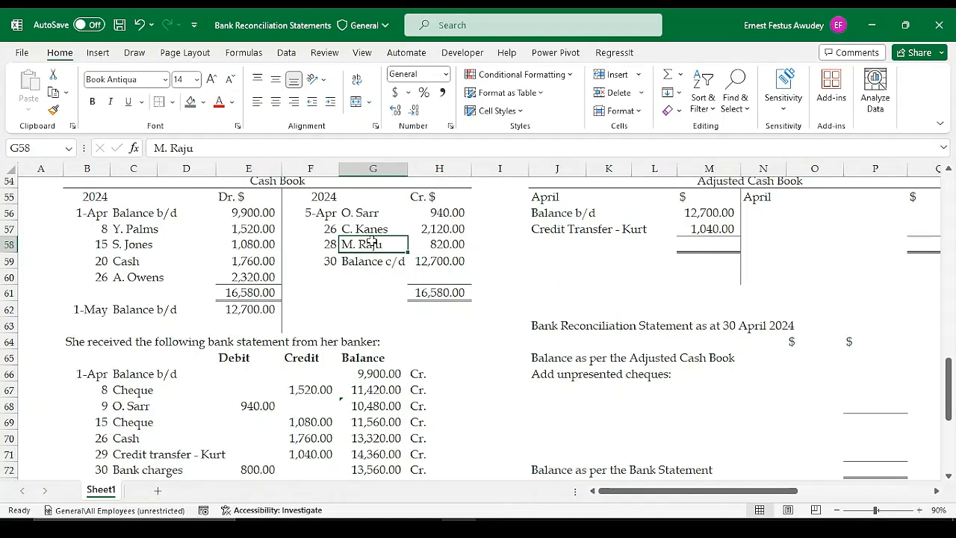
{"action": "left_click", "coordinate": [796, 214]}
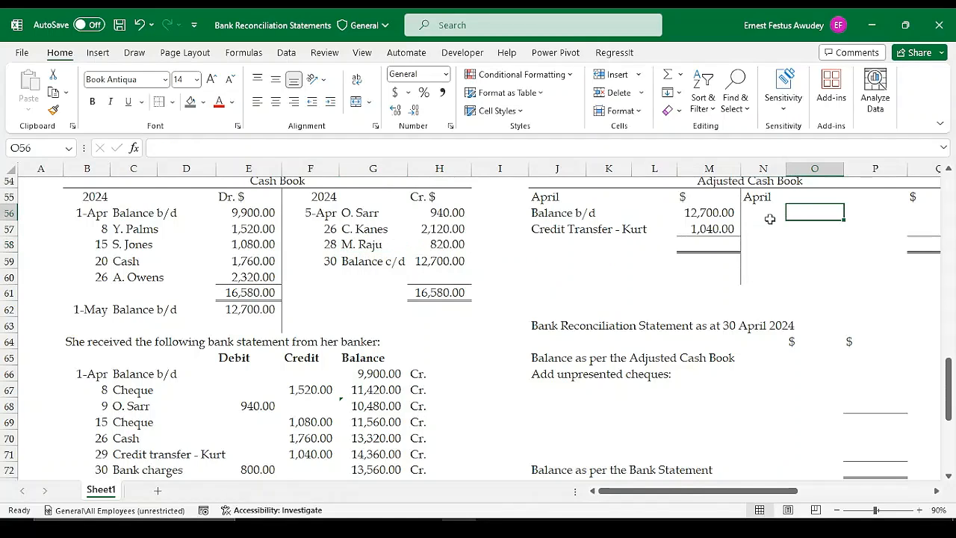
Step: Enter "Bank Charges" in N56 of the Adjusted Cash Book and link its amount in Q56 to E72
{"action": "left_click", "coordinate": [765, 216]}
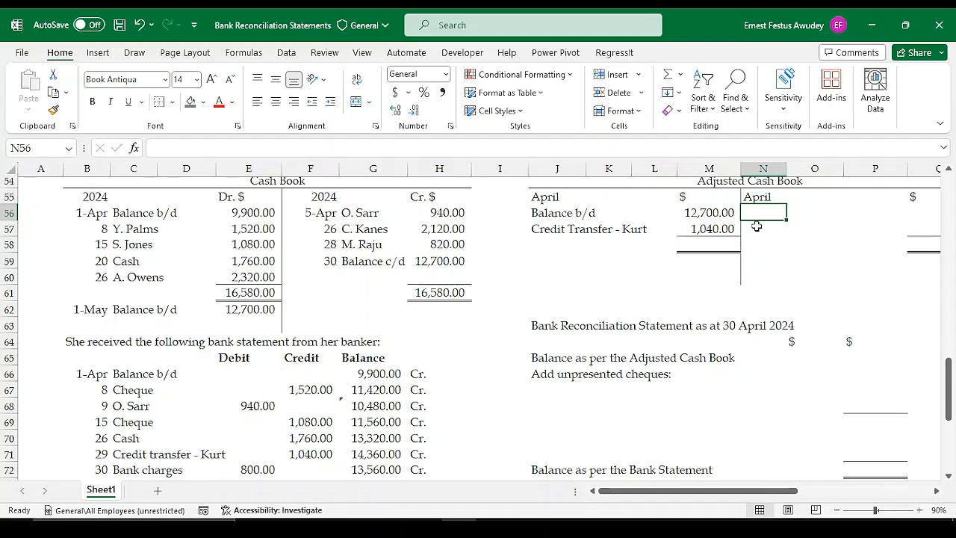
{"action": "type", "text": "B"}
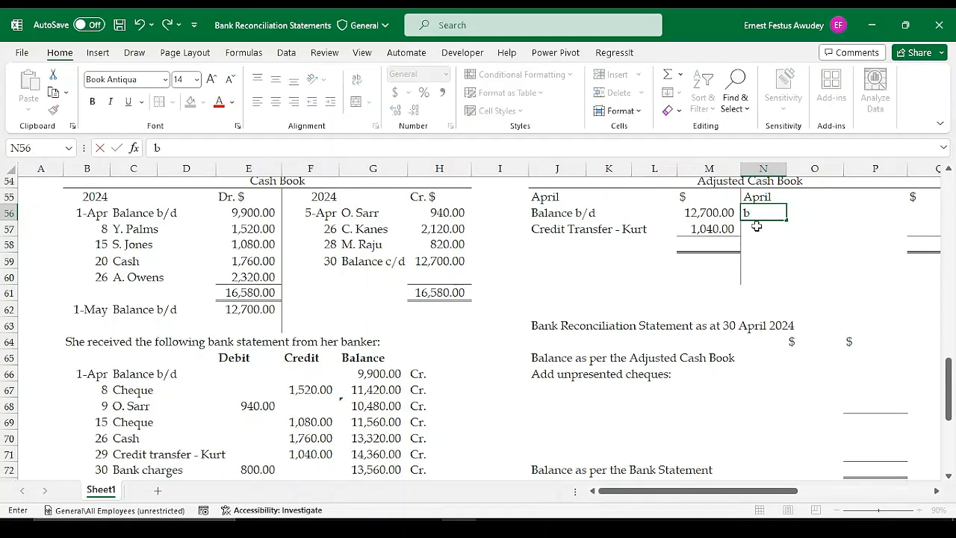
{"action": "type", "text": "ank Charges"}
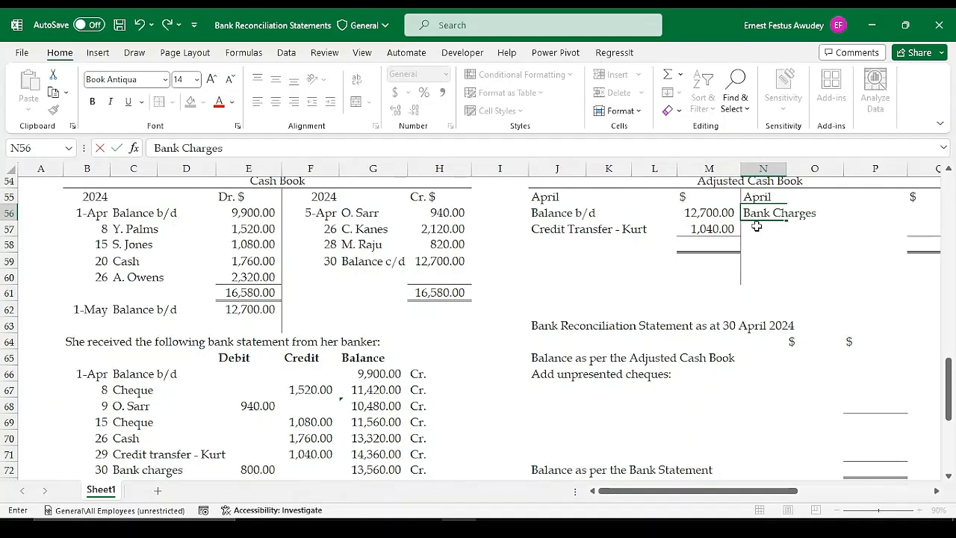
{"action": "key", "text": "Tab"}
{"action": "key", "text": "Tab"}
{"action": "key", "text": "Tab"}
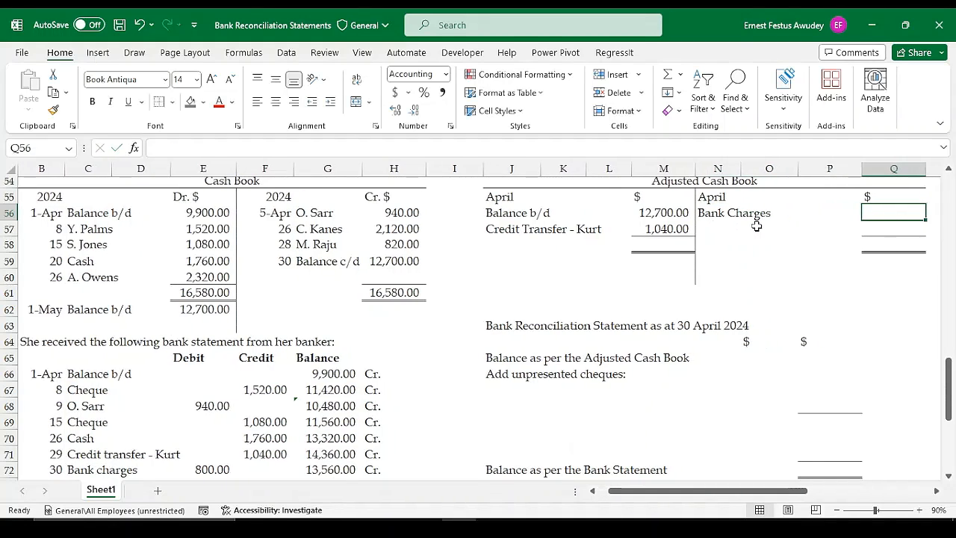
{"action": "type", "text": "0"}
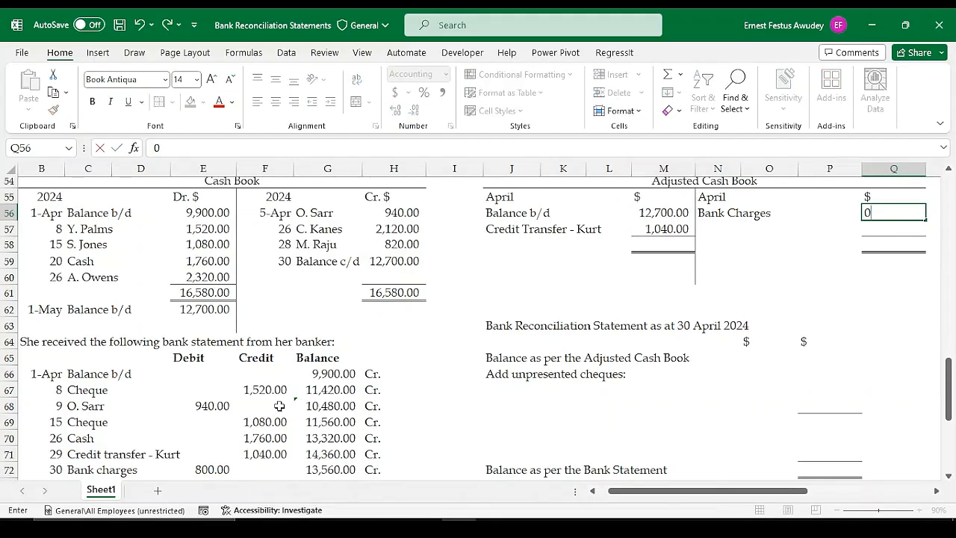
{"action": "key", "text": "BackSpace"}
{"action": "type", "text": "="}
{"action": "left_click", "coordinate": [220, 475]}
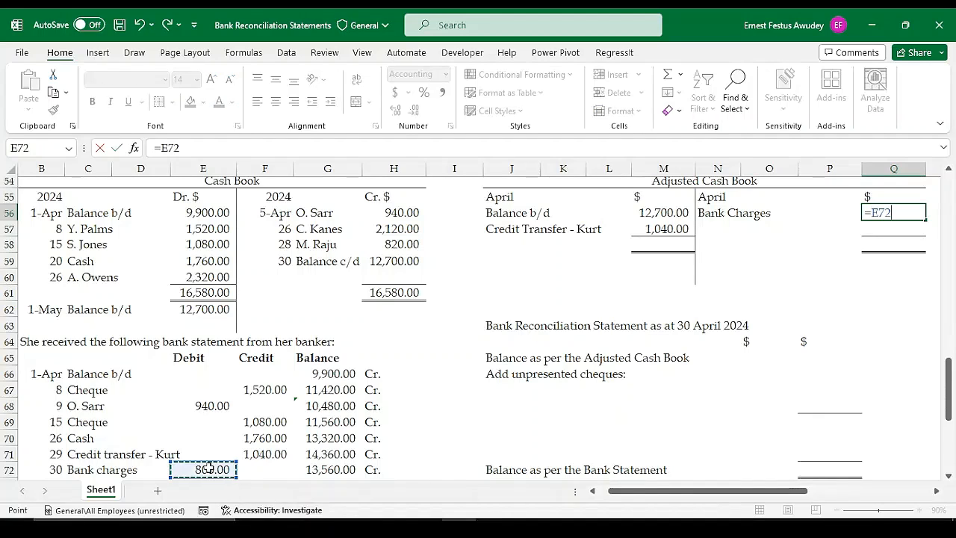
{"action": "key", "text": "Return"}
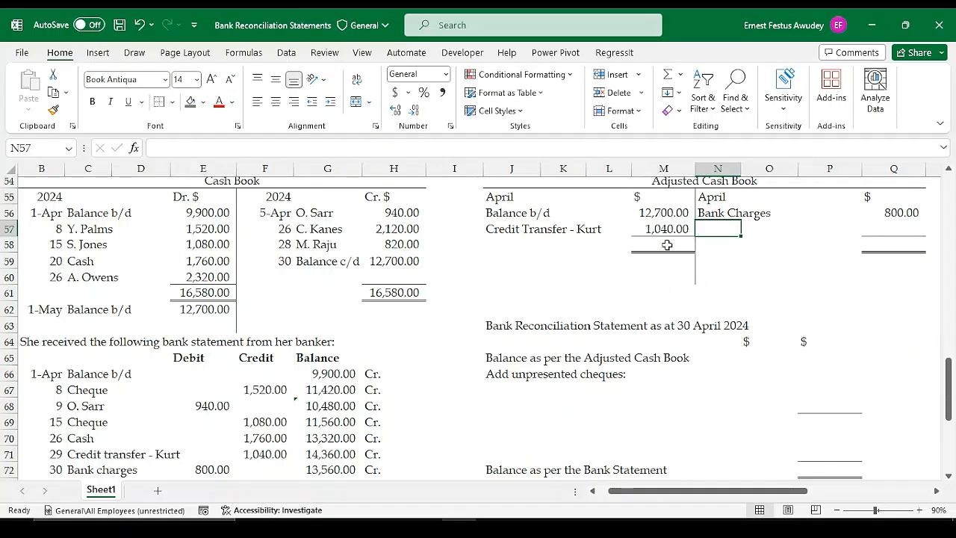
Step: Total the Adjusted Cash Book's debit side in M58 as the sum of M56:M57, and link the credit total in Q58 to M58
{"action": "left_click", "coordinate": [667, 245]}
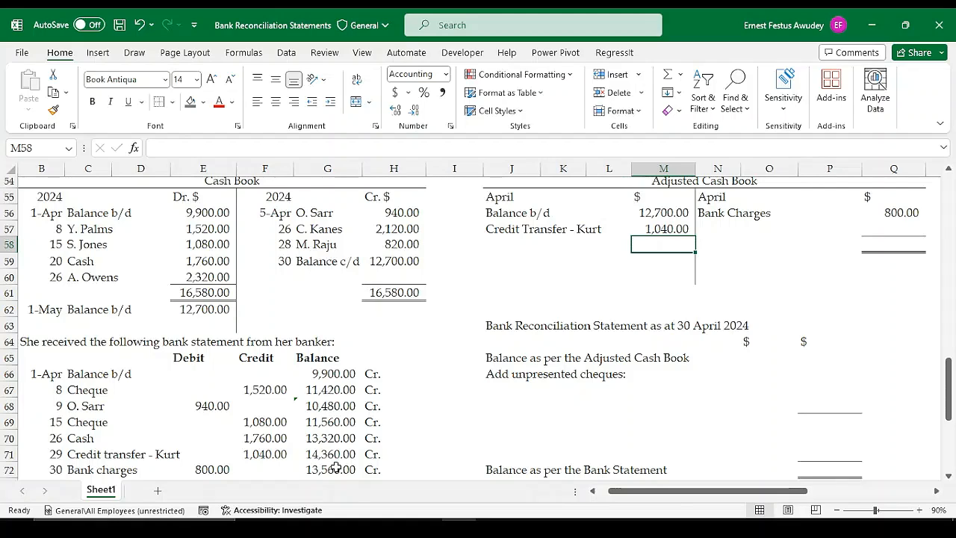
{"action": "key", "text": "alt+equal"}
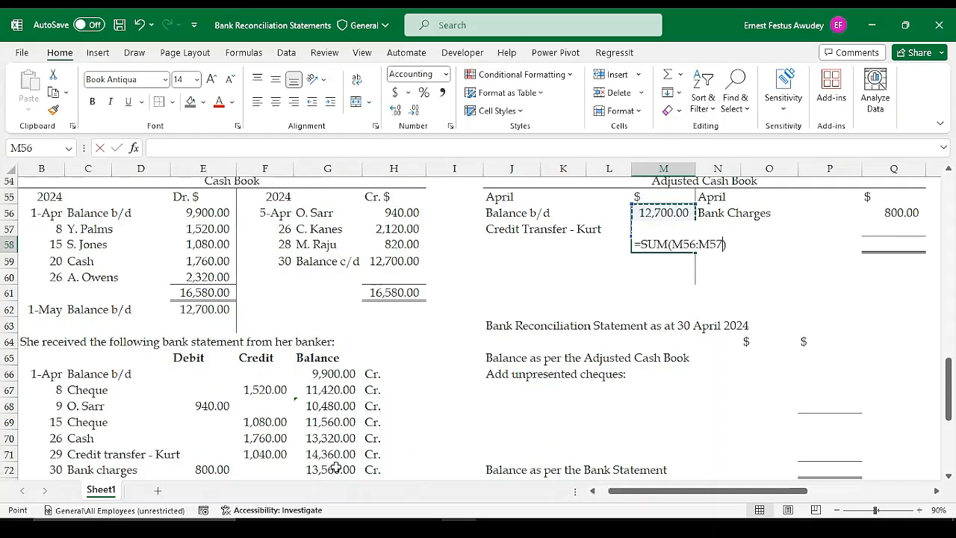
{"action": "key", "text": "Return"}
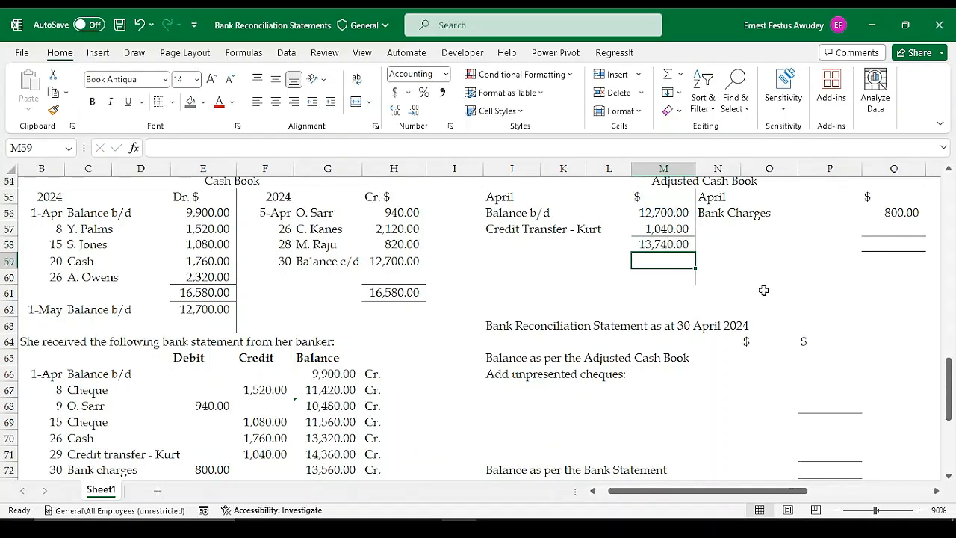
{"action": "left_click", "coordinate": [892, 245]}
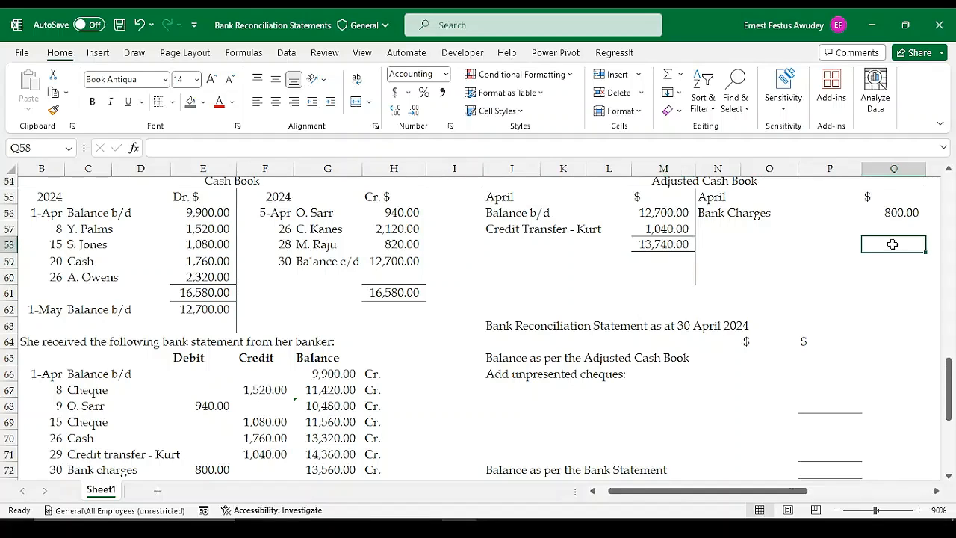
{"action": "type", "text": "="}
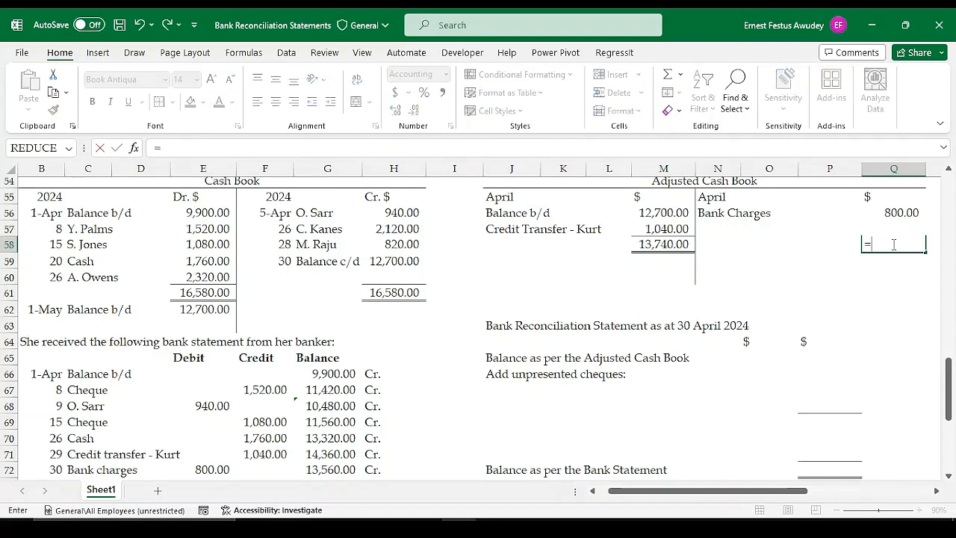
{"action": "left_click", "coordinate": [659, 244]}
{"action": "key", "text": "Return"}
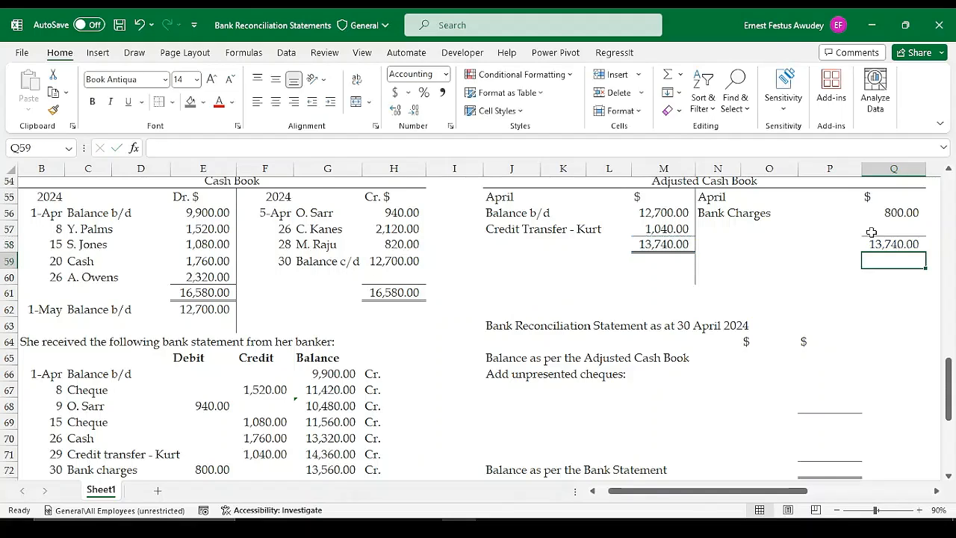
Step: Enter "Balance c/d" in N57 and calculate its amount in Q57 with the formula =Q58-Q56
{"action": "left_click", "coordinate": [721, 228]}
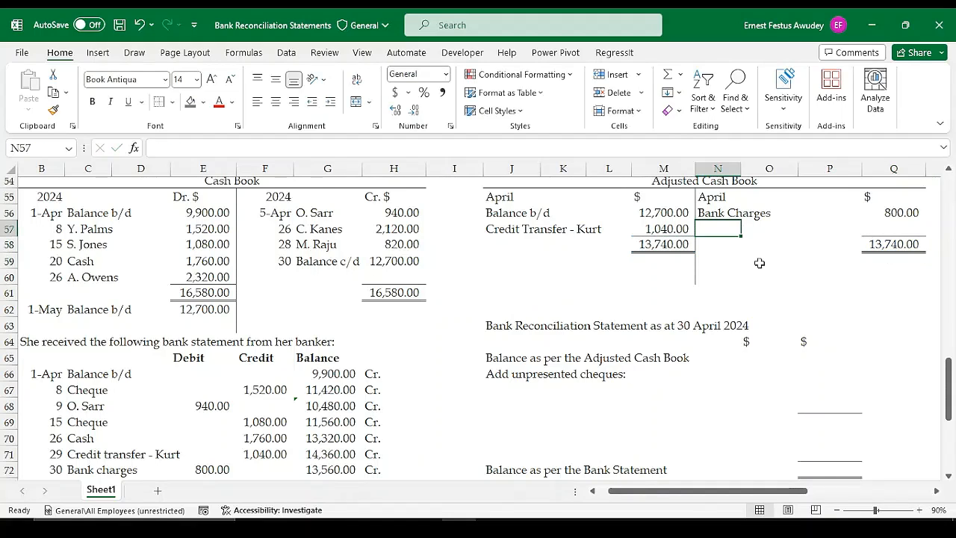
{"action": "type", "text": "Bala"}
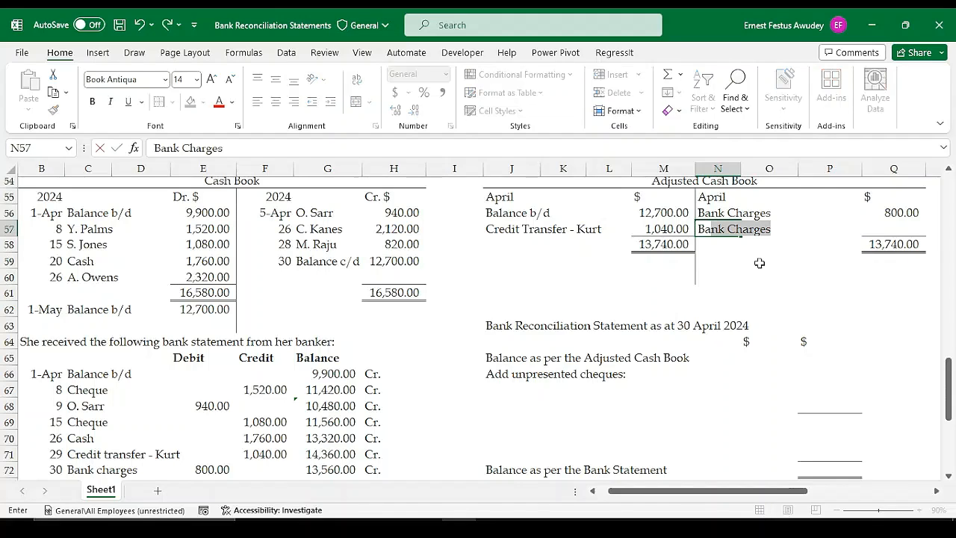
{"action": "type", "text": "nce c/"}
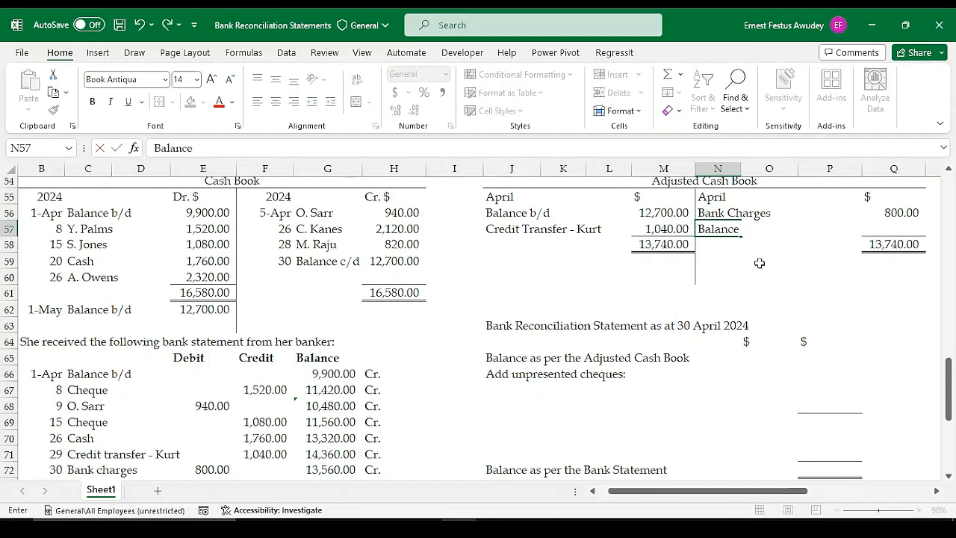
{"action": "key", "text": "Tab"}
{"action": "key", "text": "Tab"}
{"action": "key", "text": "Tab"}
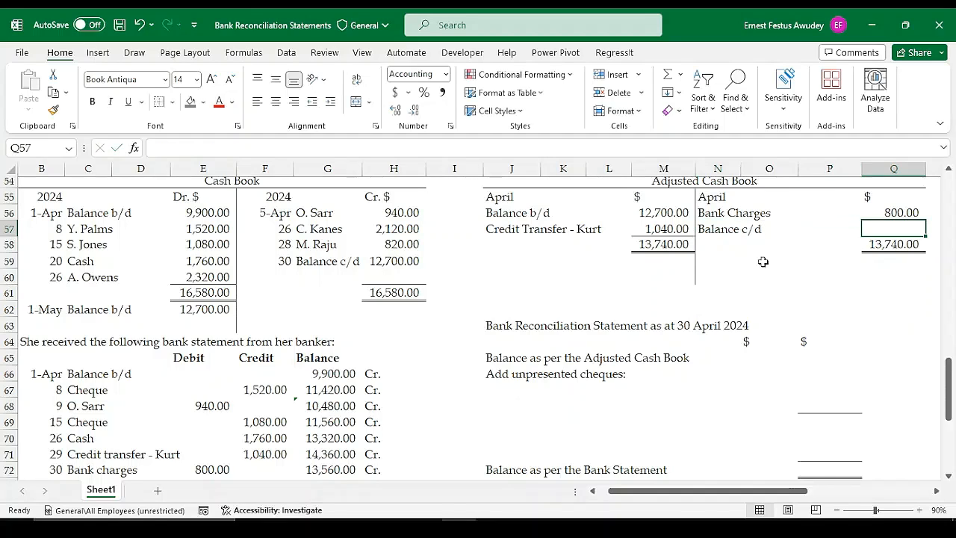
{"action": "type", "text": "="}
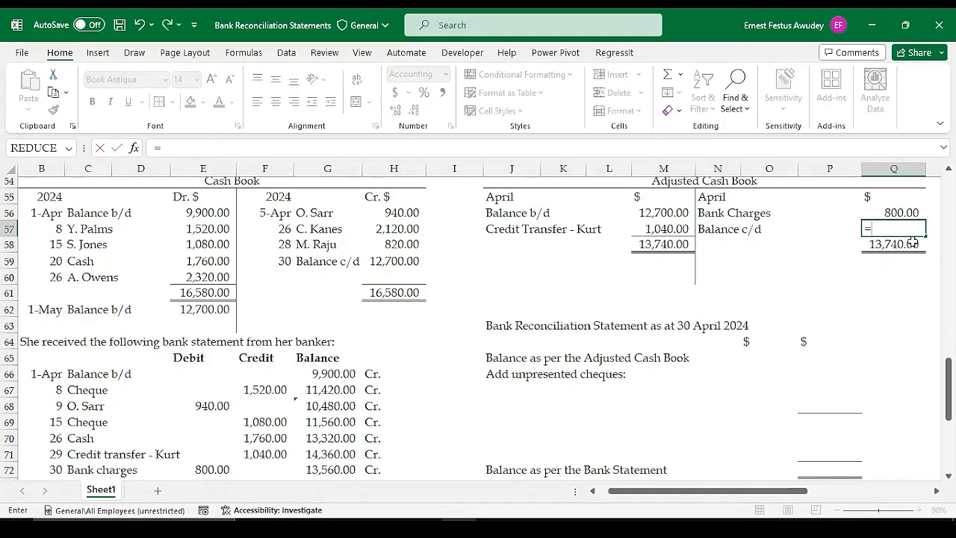
{"action": "left_click", "coordinate": [863, 247]}
{"action": "type", "text": "-"}
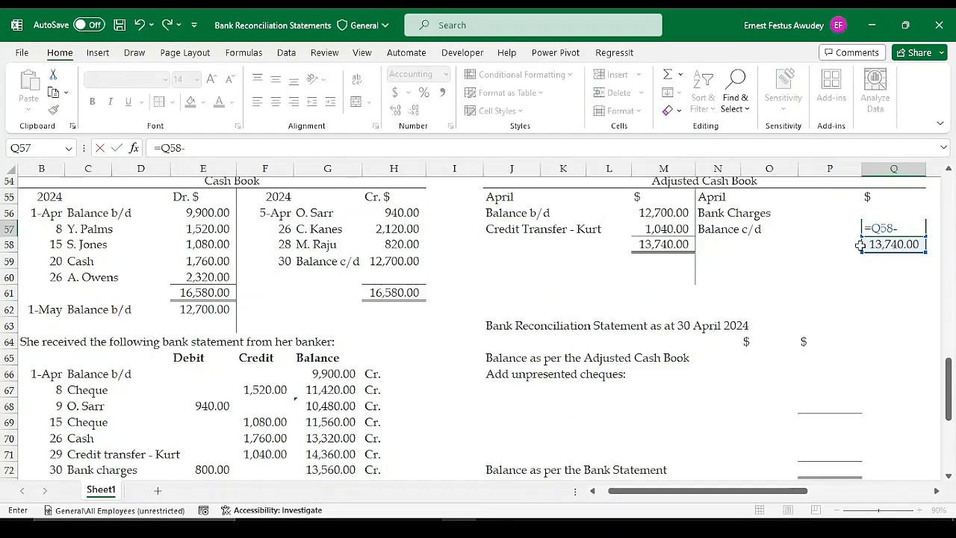
{"action": "left_click", "coordinate": [888, 197]}
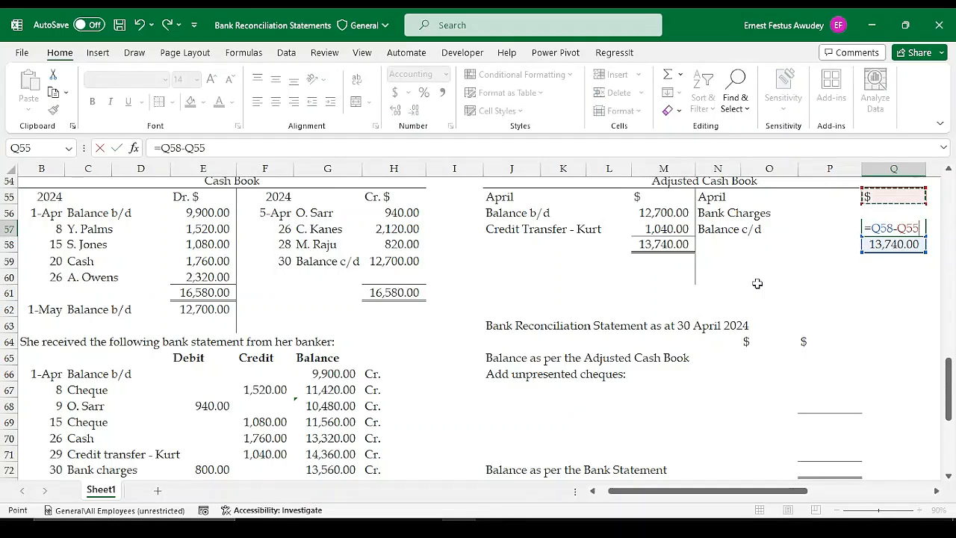
{"action": "key", "text": "Down"}
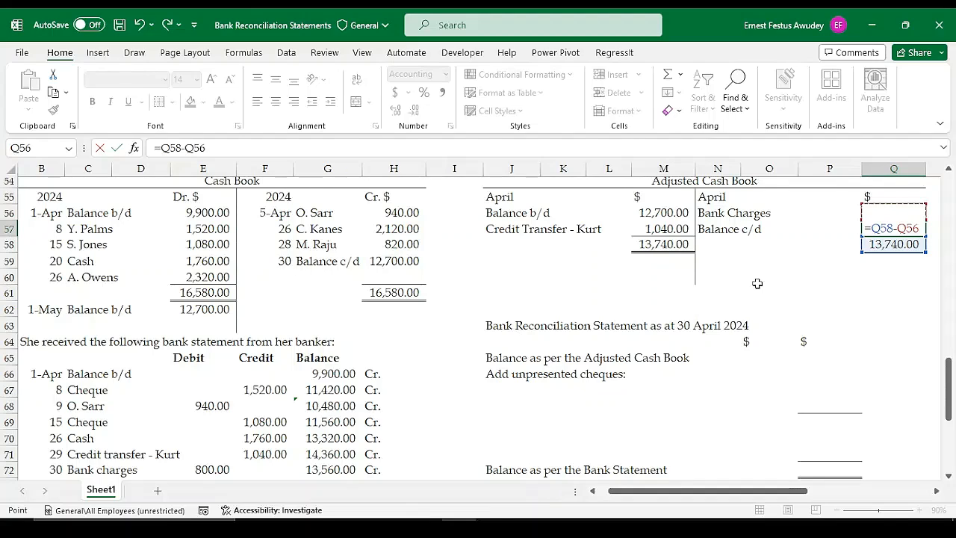
{"action": "key", "text": "Return"}
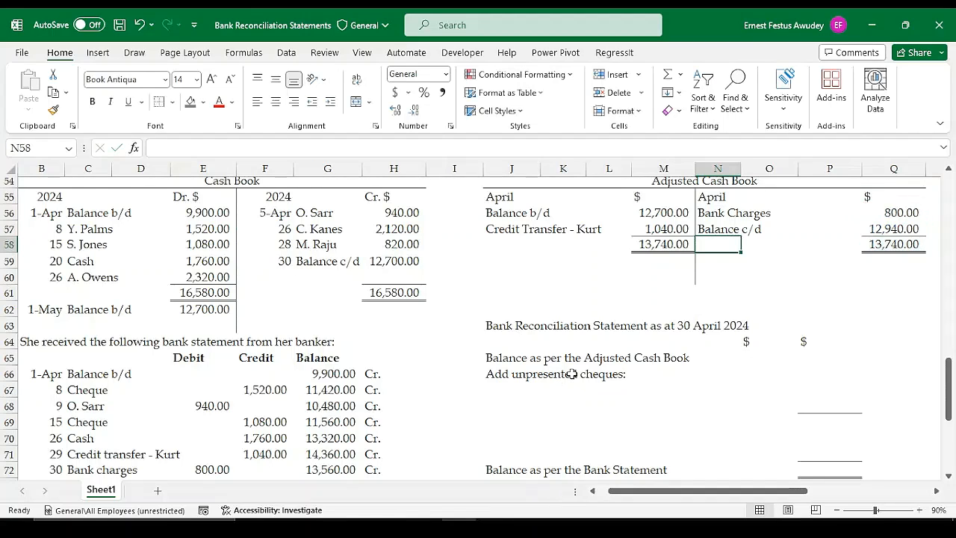
{"action": "left_click", "coordinate": [893, 229]}
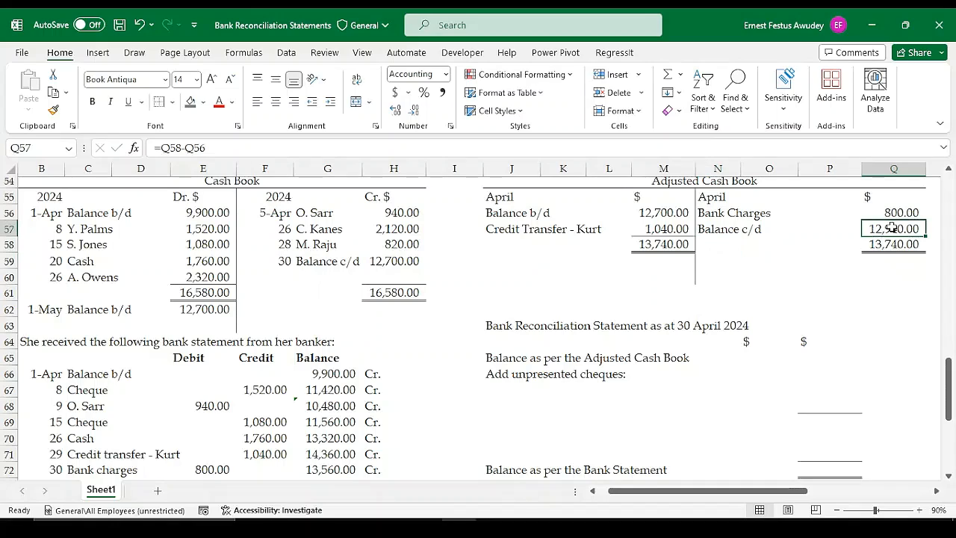
Step: Enter "Balance b/d" in J59 of the Adjusted Cash Book and link its amount in M59 to Q57
{"action": "left_click", "coordinate": [516, 262]}
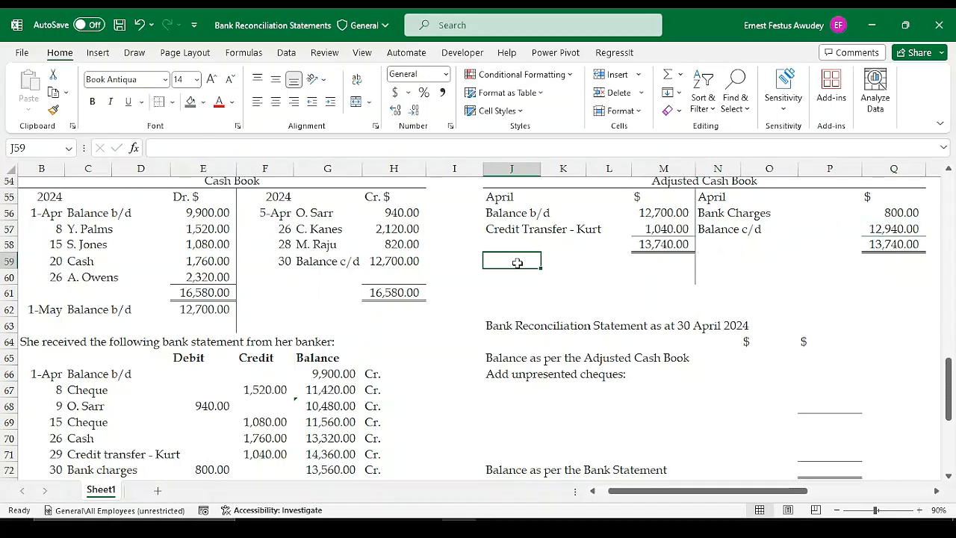
{"action": "type", "text": "B"}
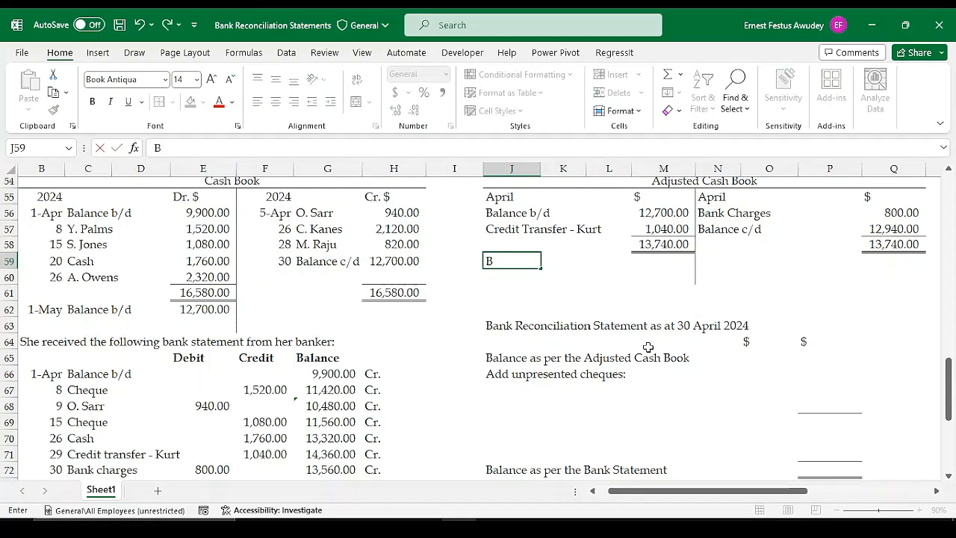
{"action": "type", "text": "alance b/d"}
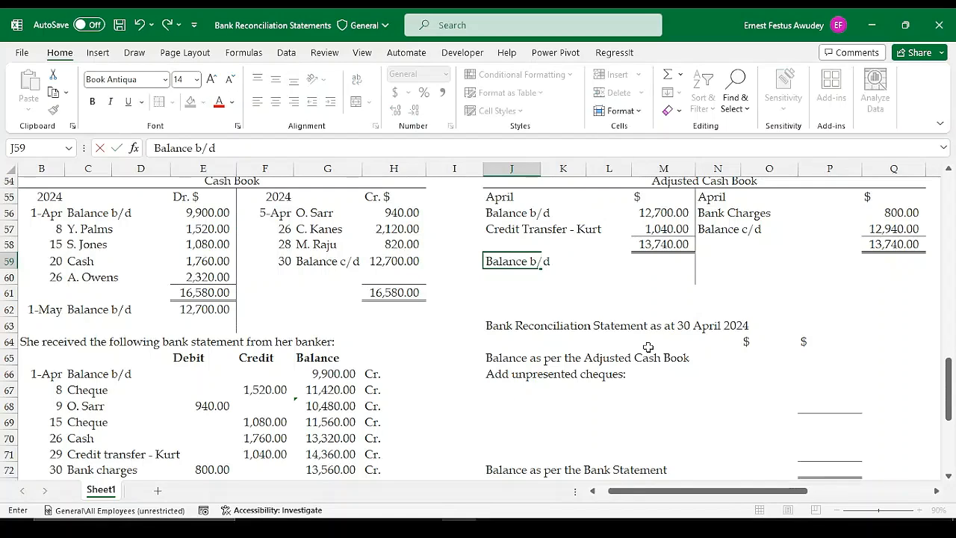
{"action": "key", "text": "Tab"}
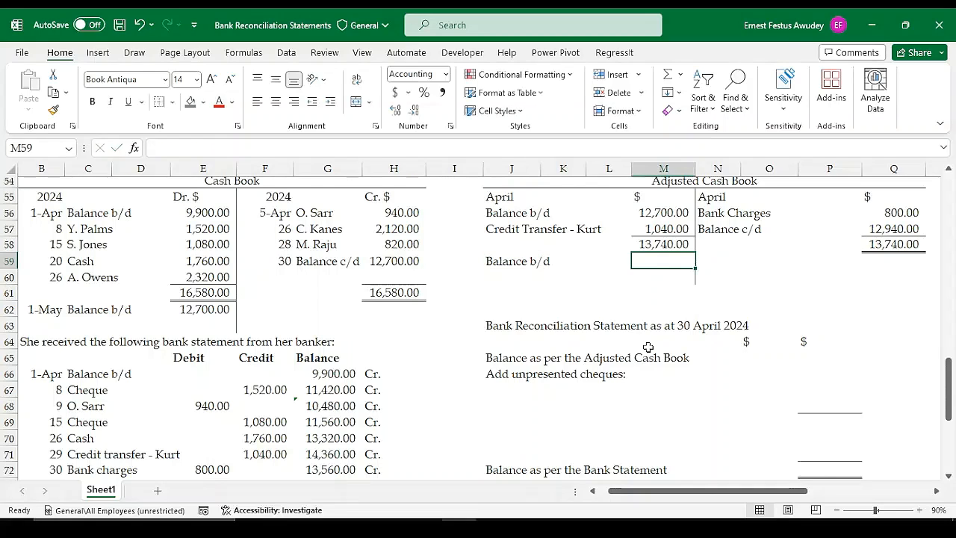
{"action": "type", "text": "="}
{"action": "left_click", "coordinate": [894, 229]}
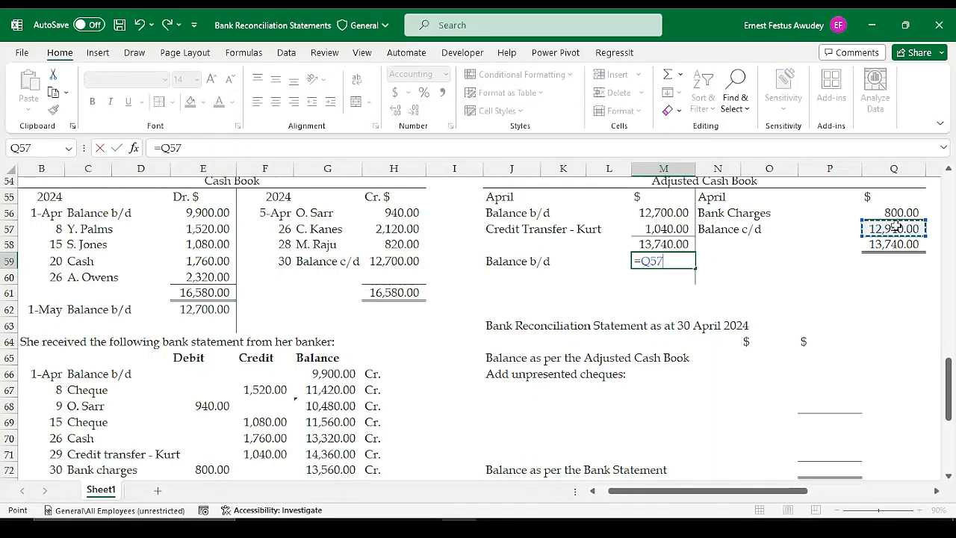
{"action": "key", "text": "Return"}
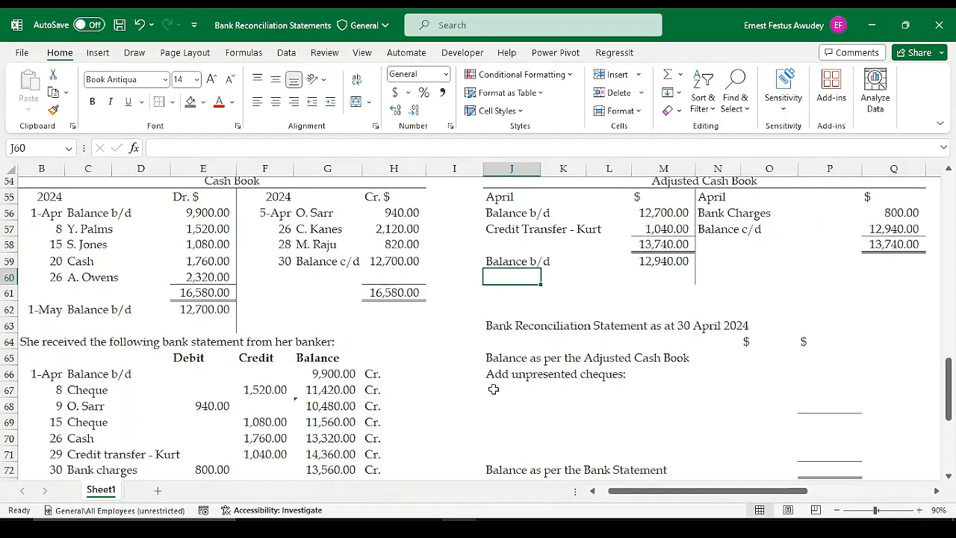
Step: Link the "Balance as per the Adjusted Cash Book" amount in P65 of the reconciliation statement to M59
{"action": "left_click", "coordinate": [810, 355]}
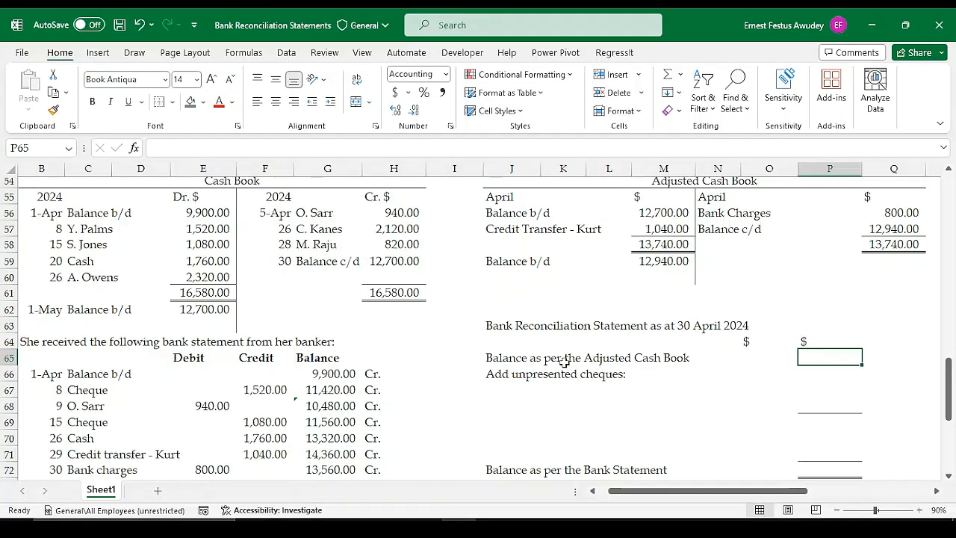
{"action": "type", "text": "="}
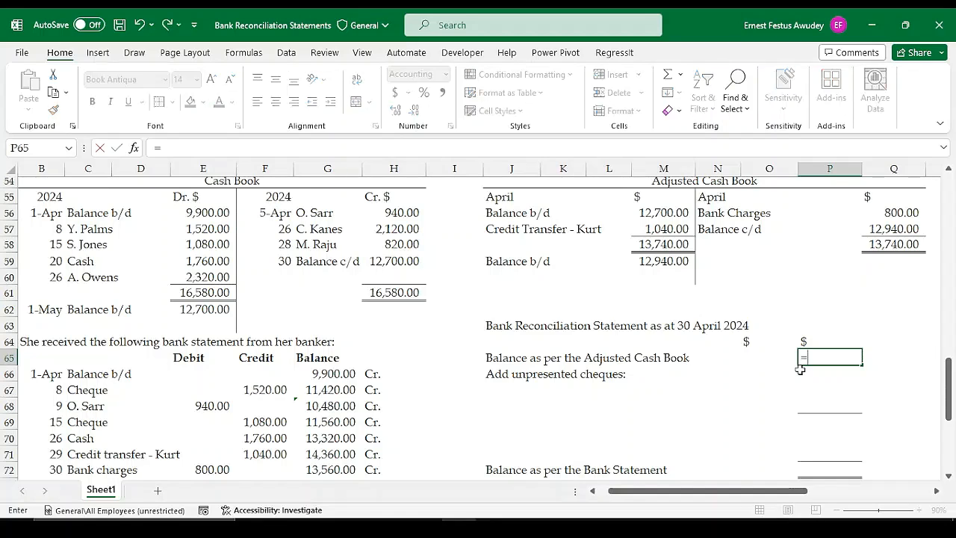
{"action": "left_click", "coordinate": [680, 265]}
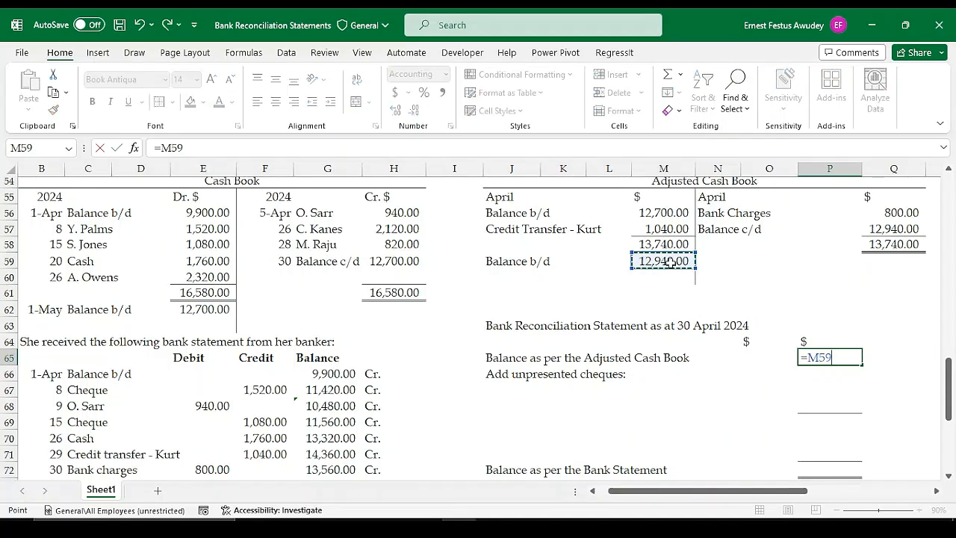
{"action": "key", "text": "Return"}
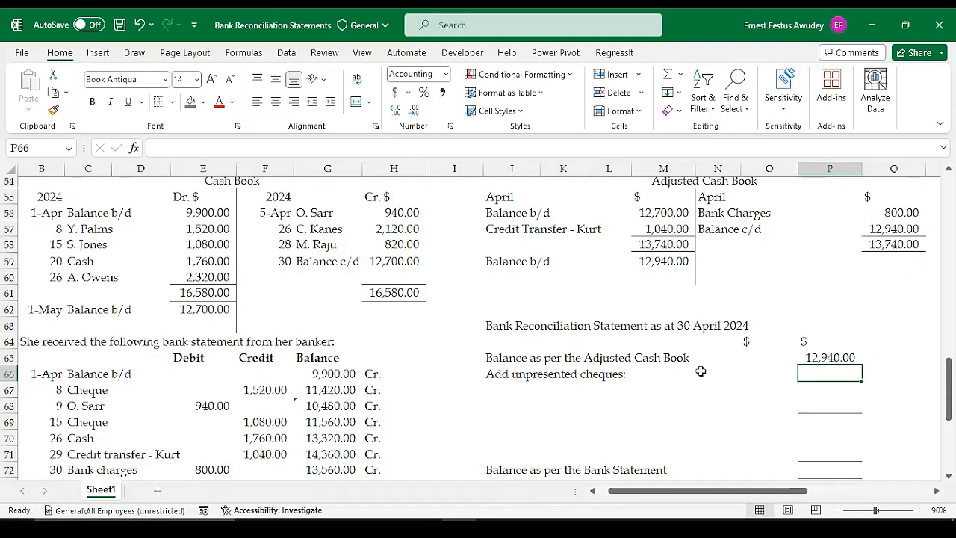
Step: Compare the payments on the cash book's credit side in F55:H61 with the bank statement's debit entries to identify unpresented cheques
{"action": "left_click", "coordinate": [518, 390]}
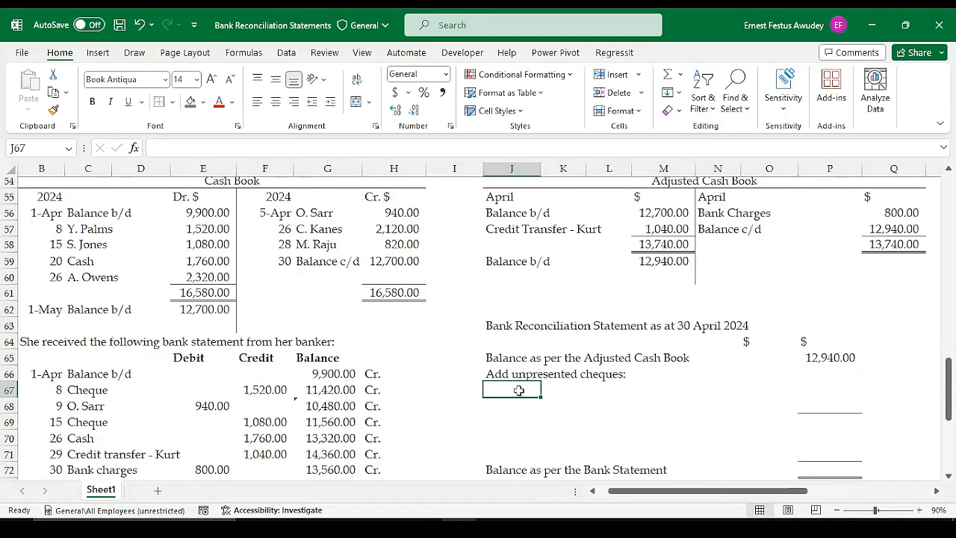
{"action": "left_click_drag", "start_coordinate": [652, 490], "coordinate": [631, 491]}
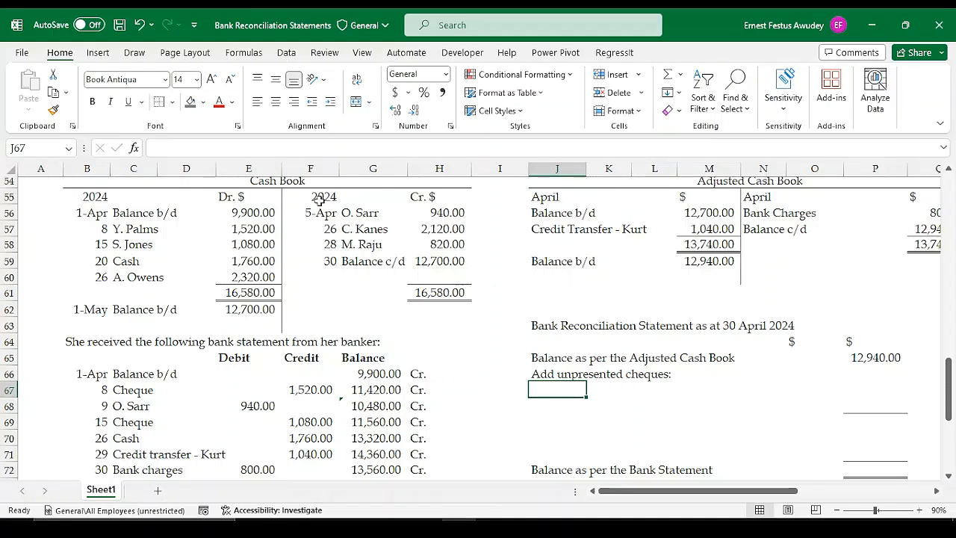
{"action": "left_click_drag", "start_coordinate": [326, 199], "coordinate": [461, 302]}
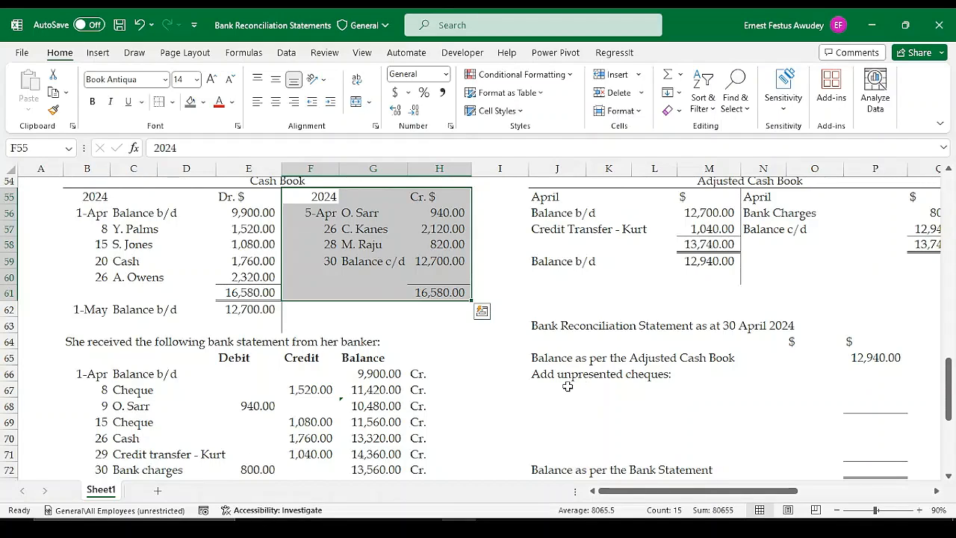
{"action": "left_click", "coordinate": [443, 228]}
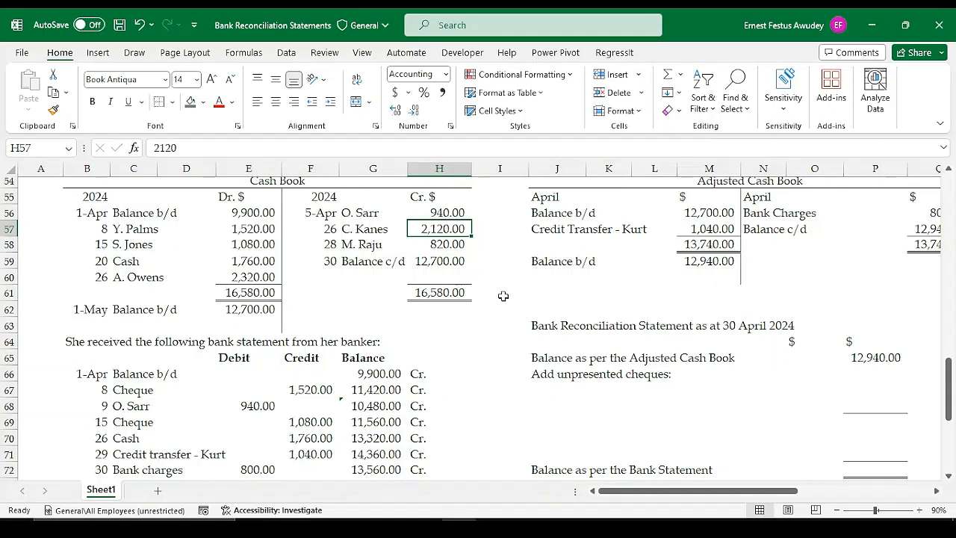
{"action": "left_click", "coordinate": [443, 212]}
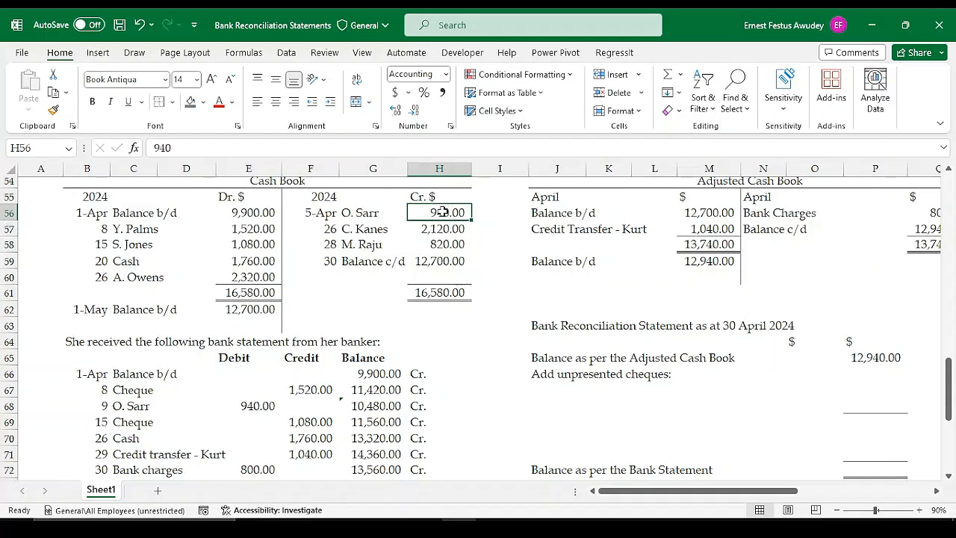
{"action": "left_click", "coordinate": [260, 419]}
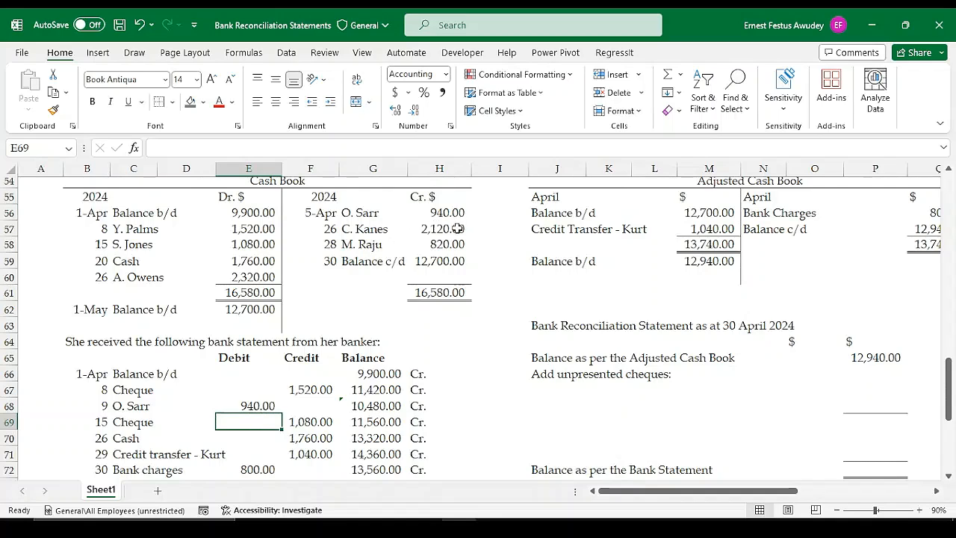
{"action": "left_click", "coordinate": [334, 229]}
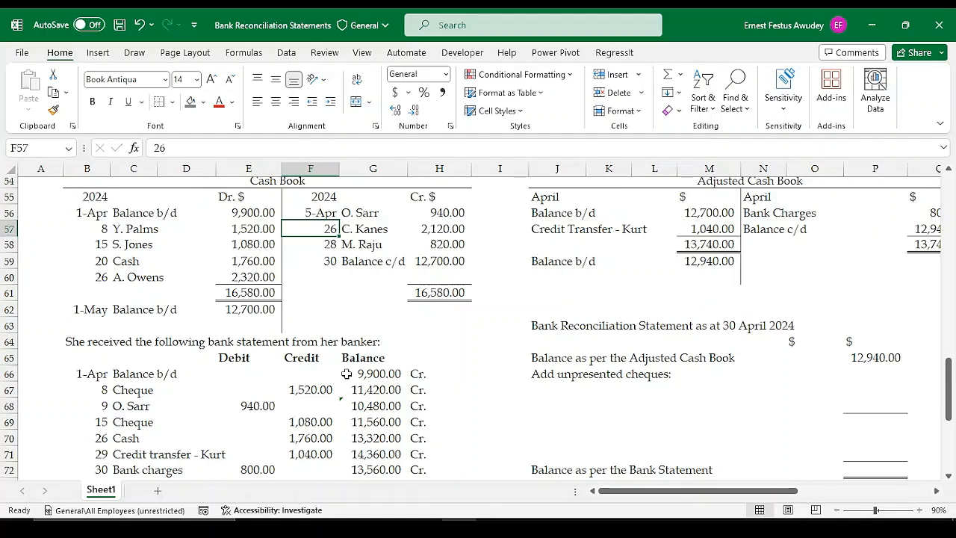
{"action": "left_click", "coordinate": [256, 423]}
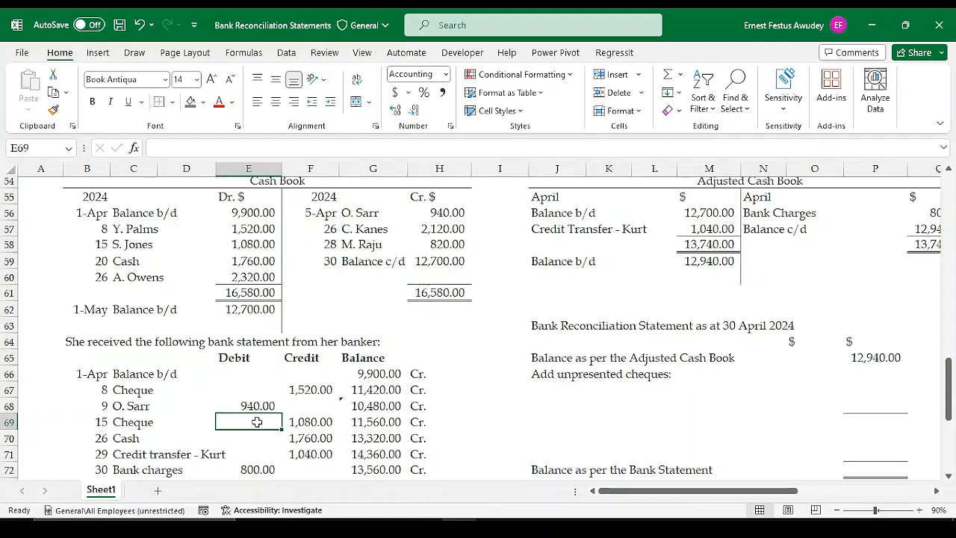
Step: Enter the payee name from G57 in J67 under "Add unpresented cheques" and link its amount in O67 to H57
{"action": "left_click", "coordinate": [556, 390]}
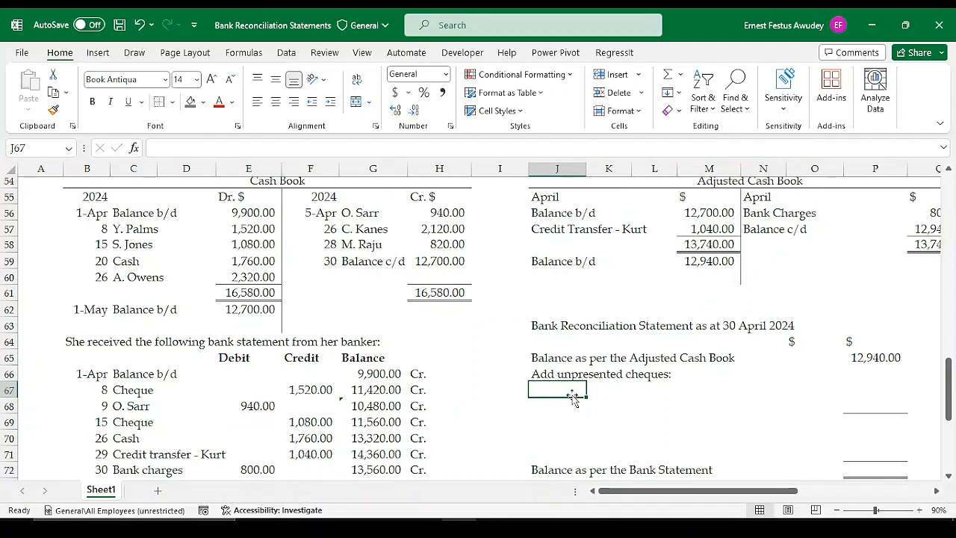
{"action": "type", "text": "C"}
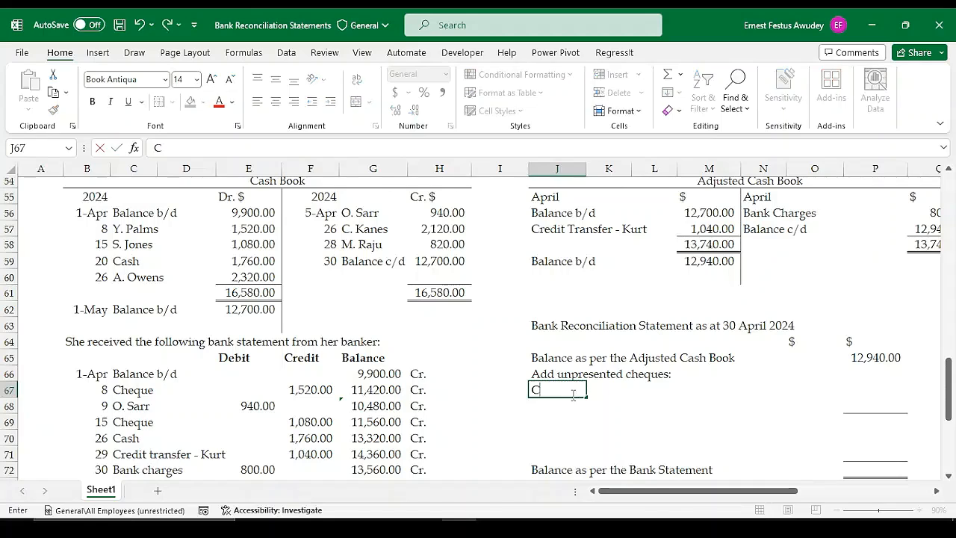
{"action": "type", "text": ". Kan"}
{"action": "key", "text": "Tab"}
{"action": "key", "text": "Tab"}
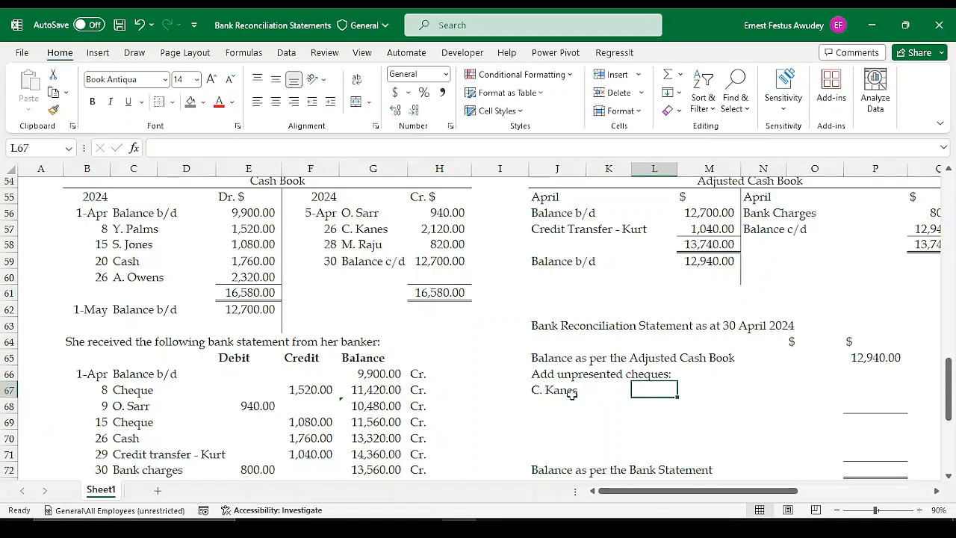
{"action": "key", "text": "Tab"}
{"action": "key", "text": "Tab"}
{"action": "key", "text": "Tab"}
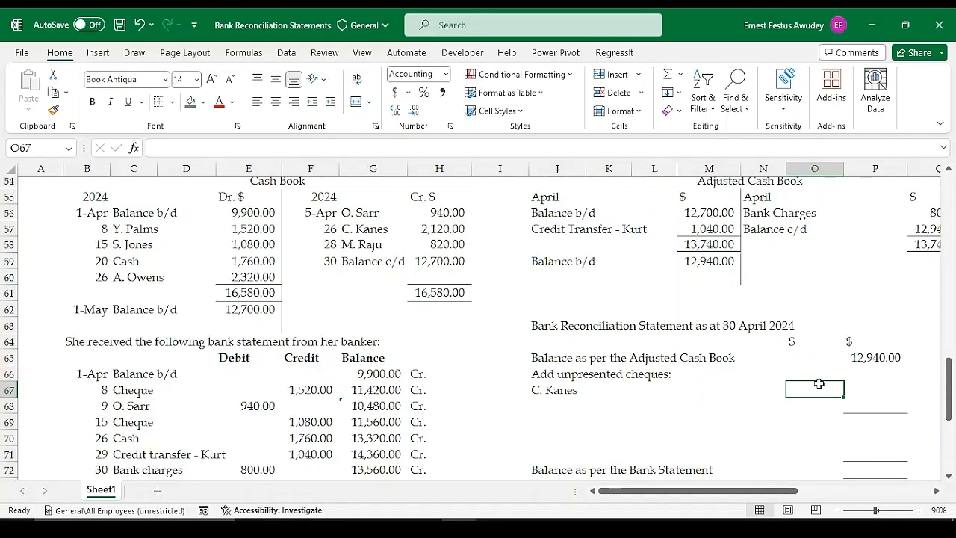
{"action": "type", "text": "="}
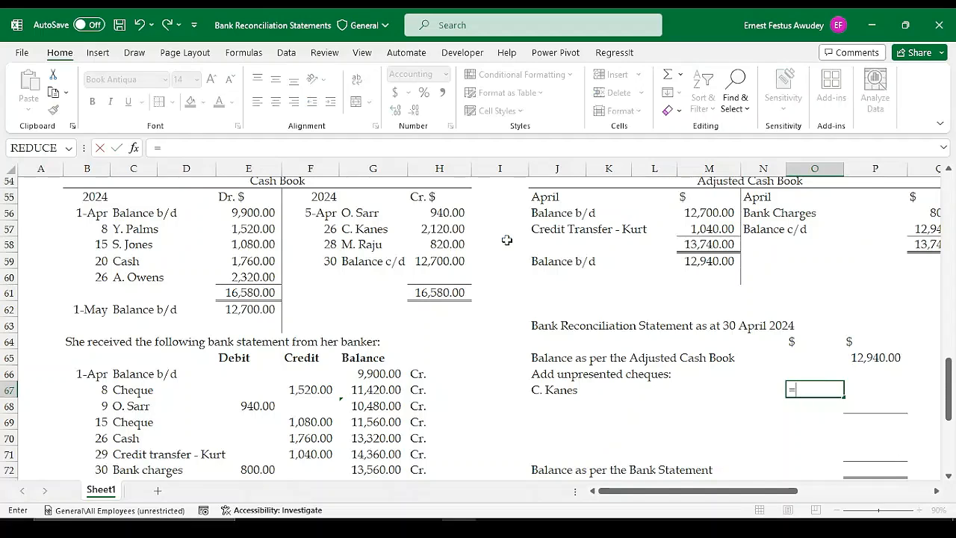
{"action": "left_click", "coordinate": [437, 228]}
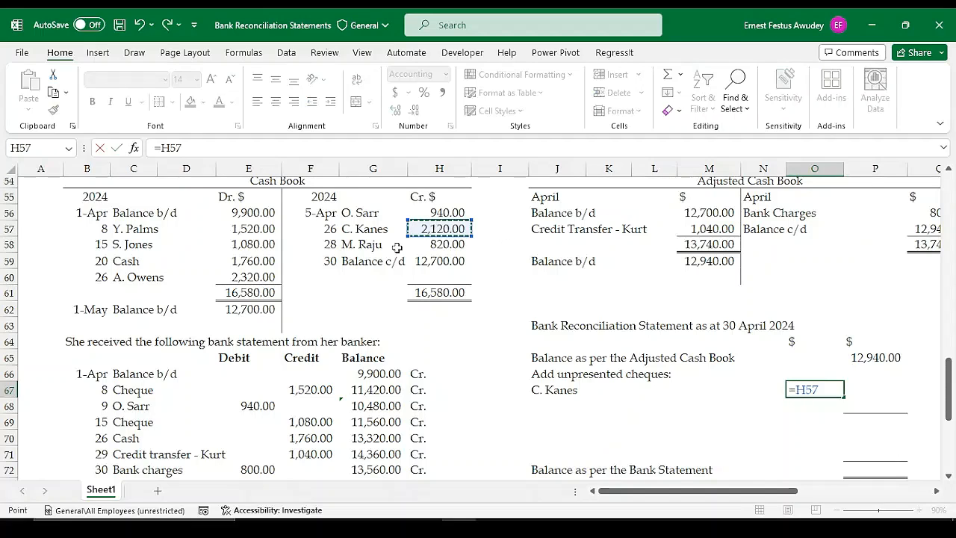
{"action": "key", "text": "Return"}
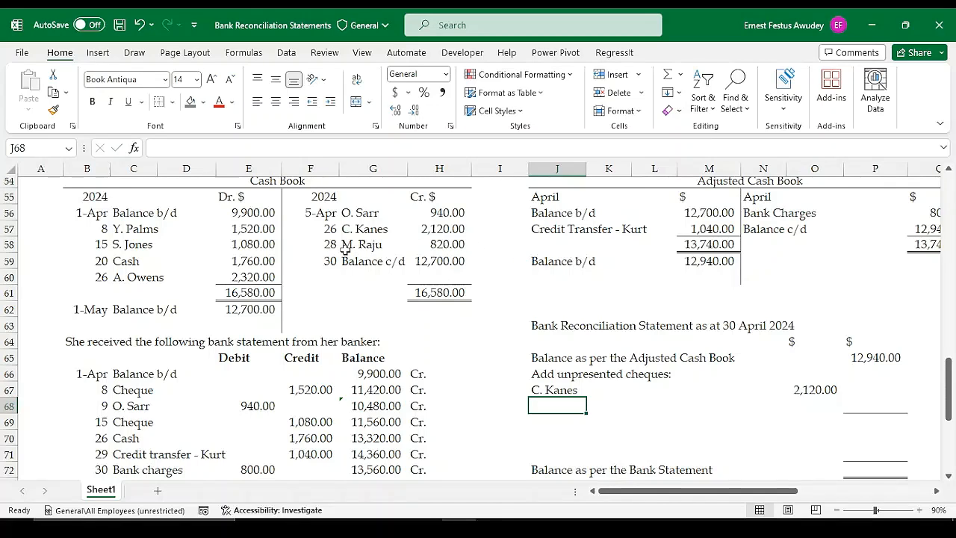
Step: Check the H58 payment against the bank statement's debits, then list its payee in J68 as an unpresented cheque and link O68 to H58
{"action": "left_click", "coordinate": [448, 247]}
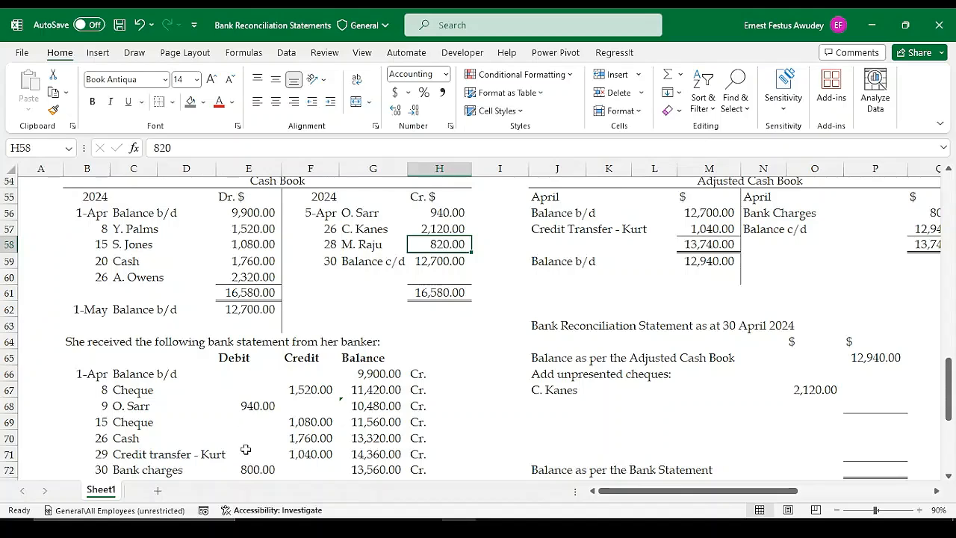
{"action": "mouse_move", "coordinate": [950, 389]}
{"action": "left_mouse_down"}
{"action": "mouse_move", "coordinate": [951, 403]}
{"action": "mouse_move", "coordinate": [950, 381]}
{"action": "left_mouse_up"}
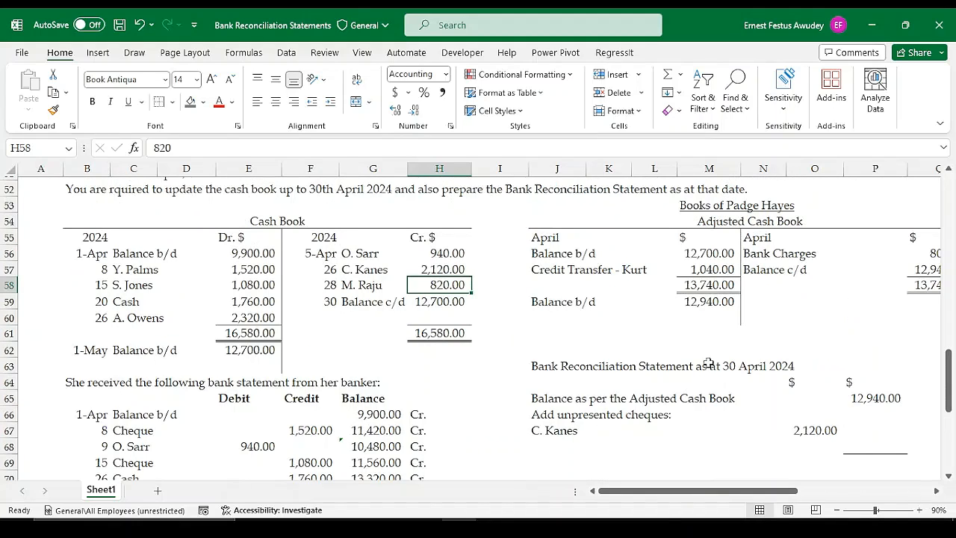
{"action": "left_click_drag", "start_coordinate": [951, 376], "coordinate": [952, 381]}
{"action": "left_click", "coordinate": [254, 472]}
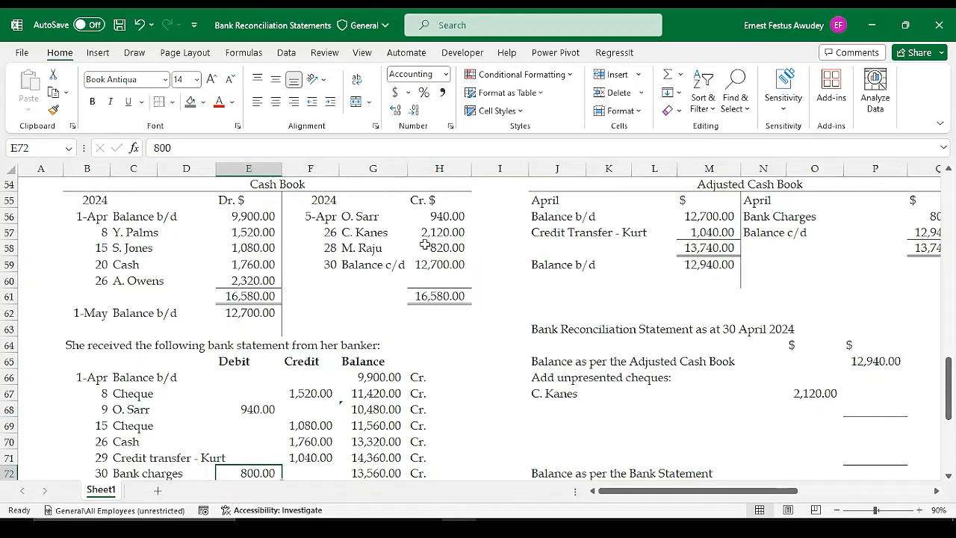
{"action": "left_click", "coordinate": [552, 408]}
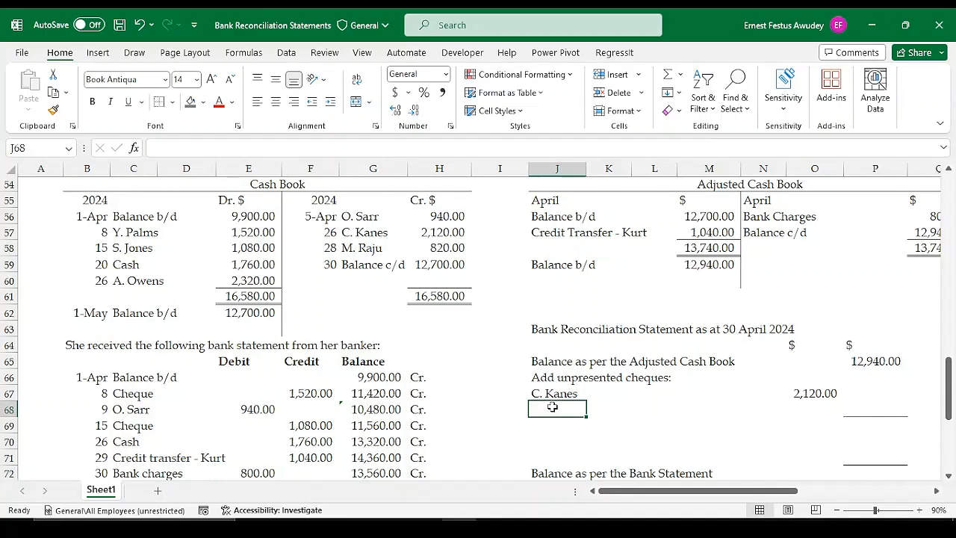
{"action": "type", "text": "M."}
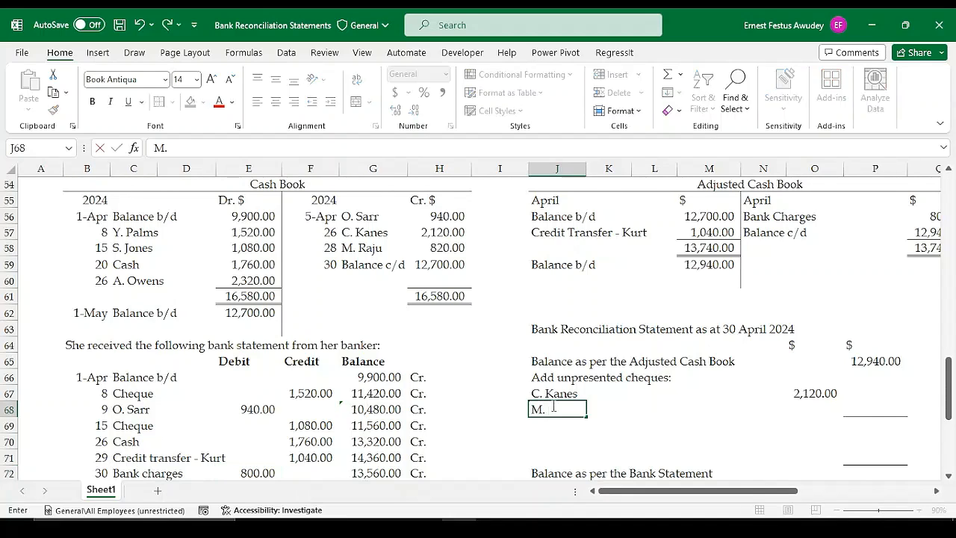
{"action": "type", "text": " Raju"}
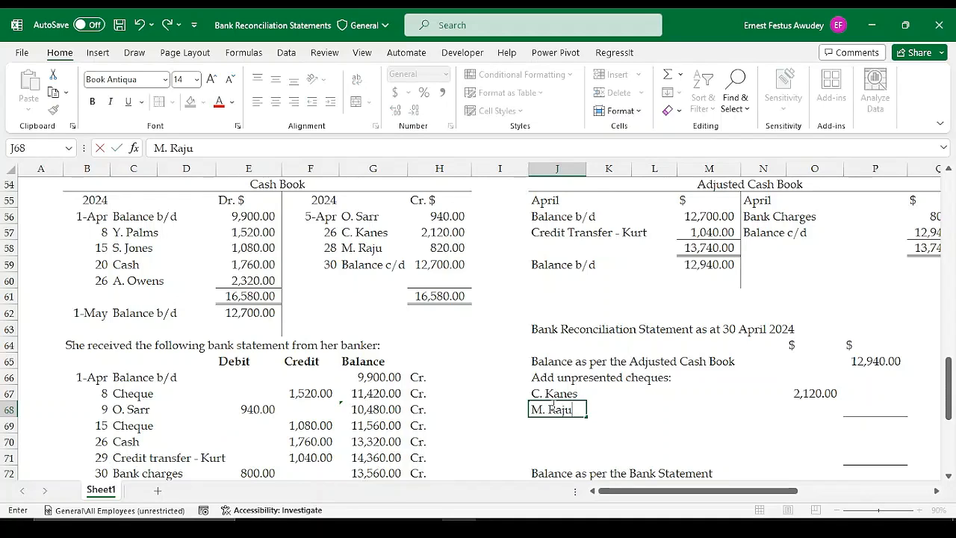
{"action": "left_click", "coordinate": [654, 408]}
{"action": "left_click", "coordinate": [787, 407]}
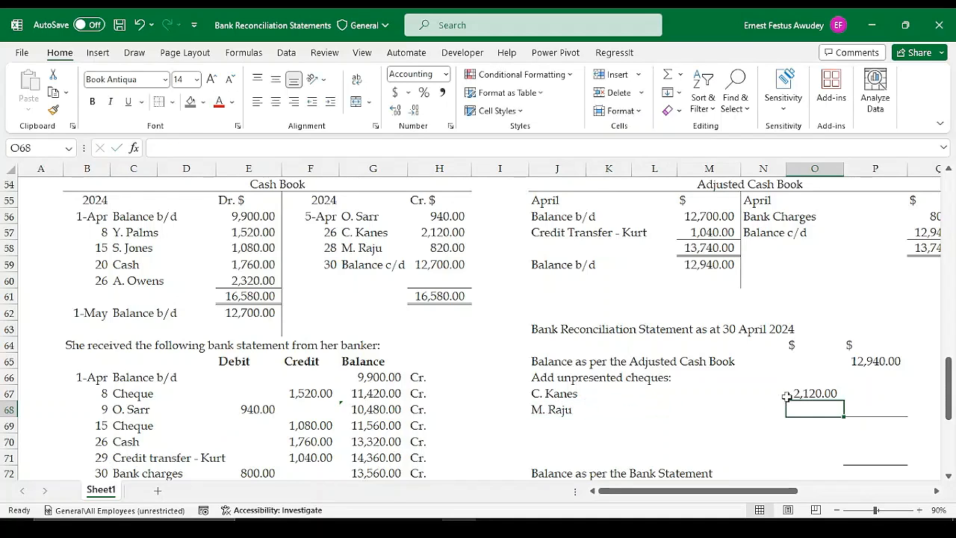
{"action": "type", "text": "=H58"}
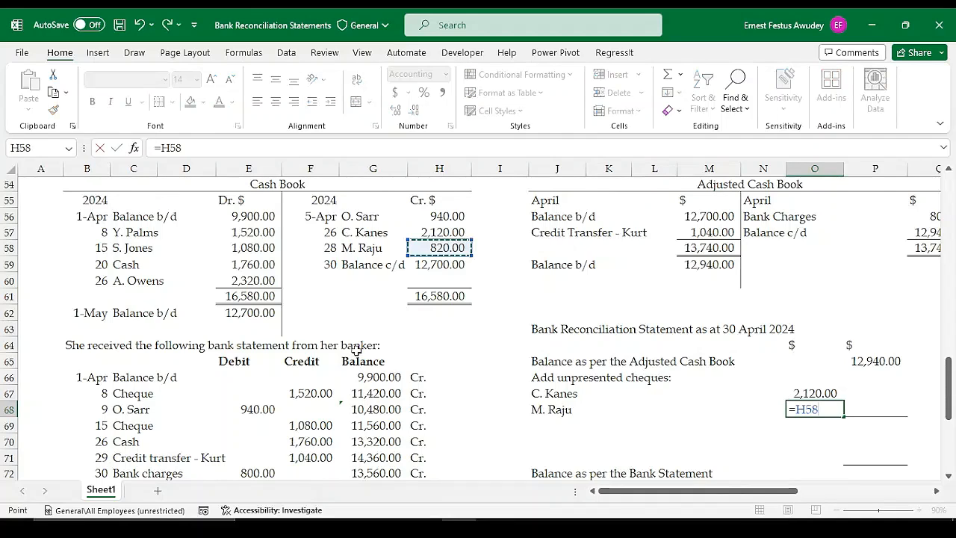
{"action": "key", "text": "Return"}
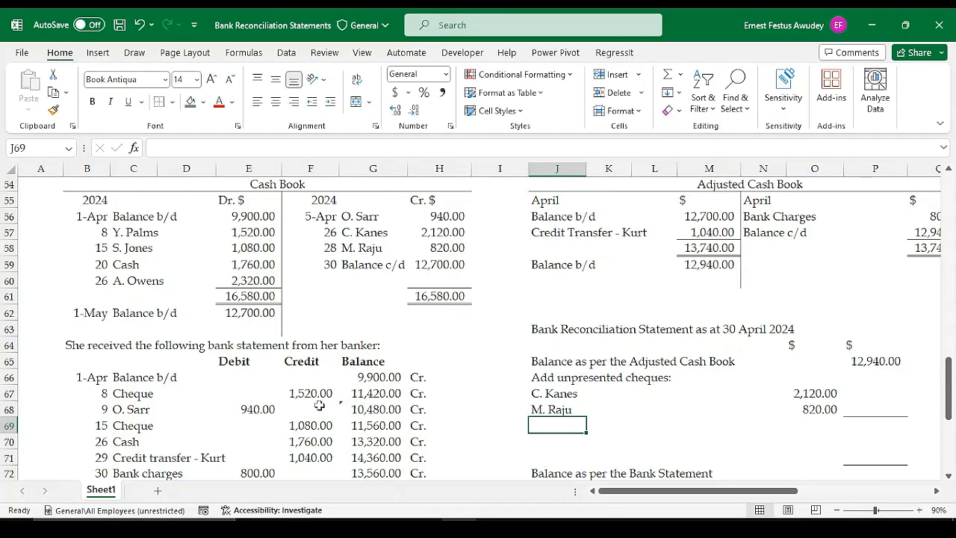
Step: Total the unpresented cheques in P68 of the reconciliation statement with a SUM of O67:O68
{"action": "left_click", "coordinate": [874, 410]}
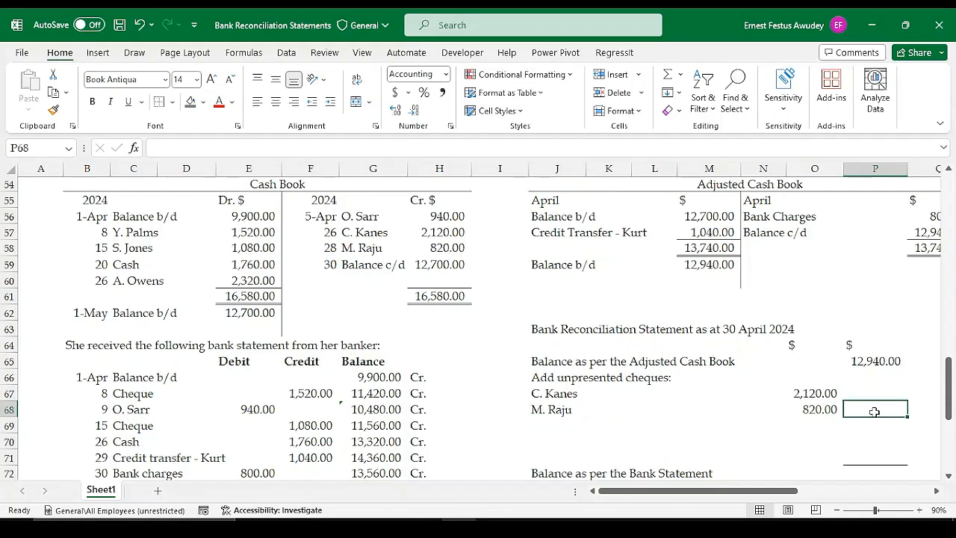
{"action": "type", "text": "="}
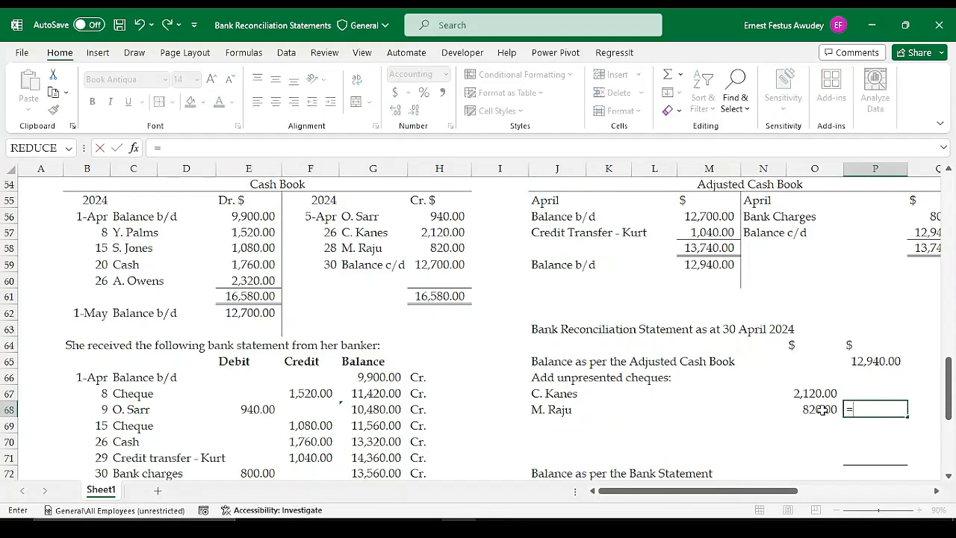
{"action": "type", "text": "SUM("}
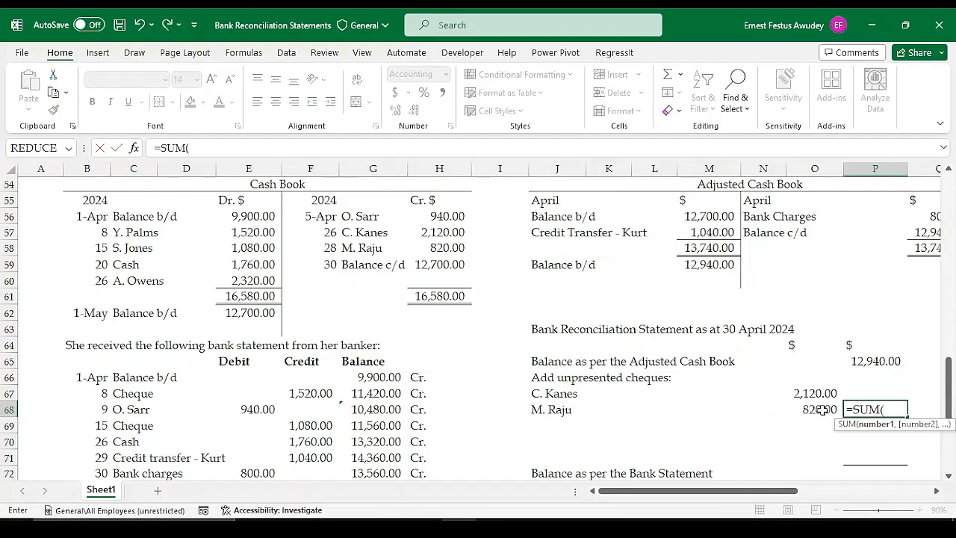
{"action": "left_click", "coordinate": [821, 409]}
{"action": "left_click_drag", "start_coordinate": [816, 393], "coordinate": [821, 409]}
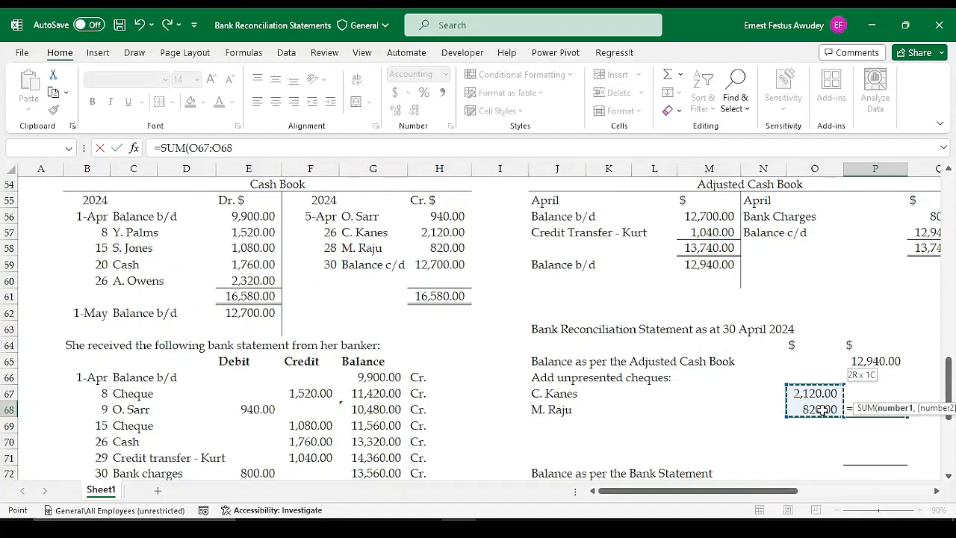
{"action": "key", "text": "Return"}
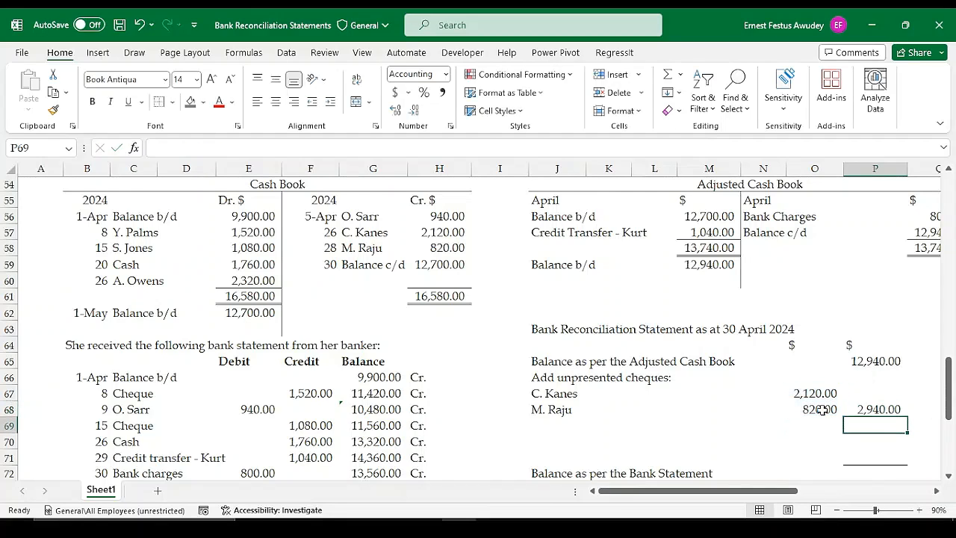
Step: Subtotal the adjusted cash book balance and the unpresented cheques in P69 with a SUM of P65:P68
{"action": "left_click", "coordinate": [866, 410]}
{"action": "left_click", "coordinate": [870, 427]}
{"action": "type", "text": "=SUM("}
{"action": "key", "text": "Left"}
{"action": "key", "text": "Left"}
{"action": "key", "text": "Left"}
{"action": "key", "text": "Left"}
{"action": "key", "text": "Left"}
{"action": "key", "text": "Left"}
{"action": "key", "text": "Left"}
{"action": "key", "text": "Left"}
{"action": "key", "text": "Left"}
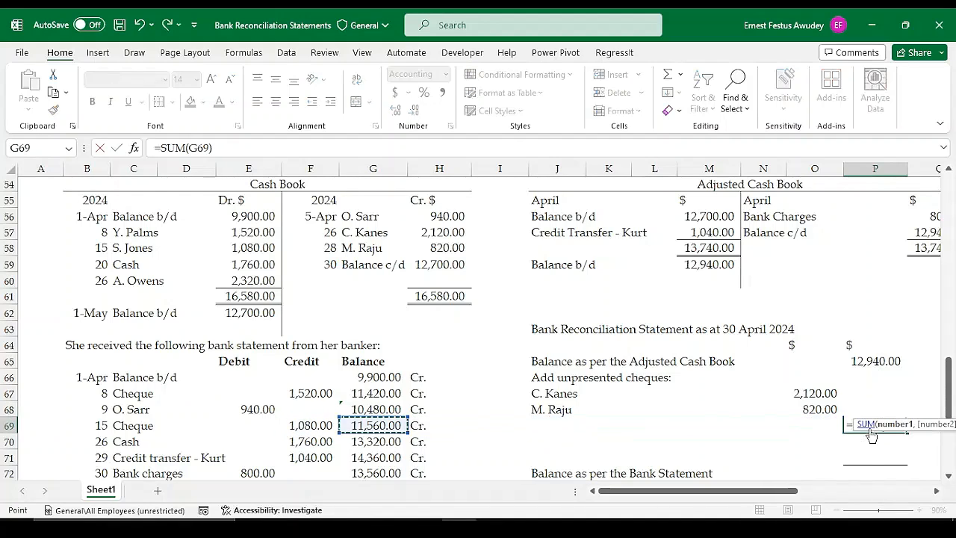
{"action": "key", "text": "Up"}
{"action": "key", "text": "Right"}
{"action": "key", "text": "Right"}
{"action": "key", "text": "Right"}
{"action": "key", "text": "Right"}
{"action": "key", "text": "Right"}
{"action": "key", "text": "Right"}
{"action": "key", "text": "Right"}
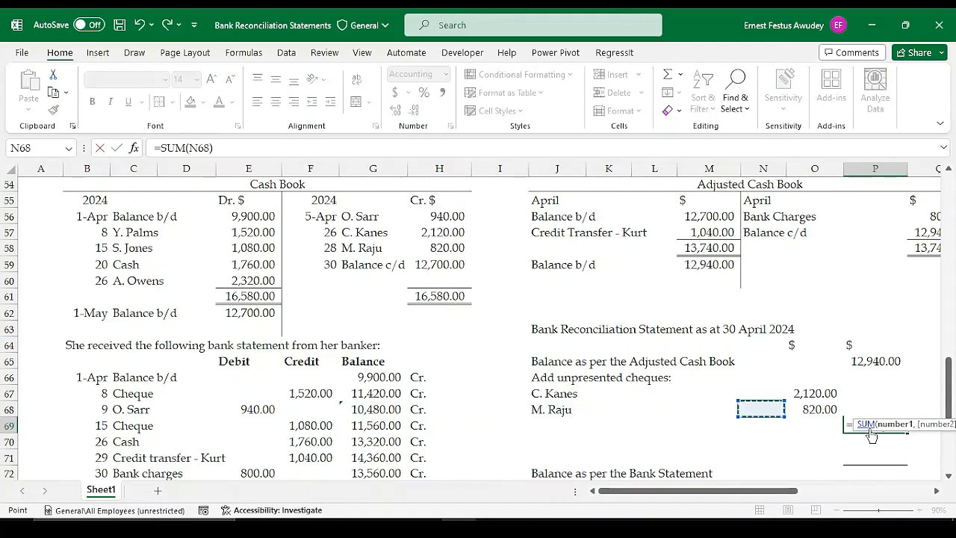
{"action": "key", "text": "Right"}
{"action": "key", "text": "Right"}
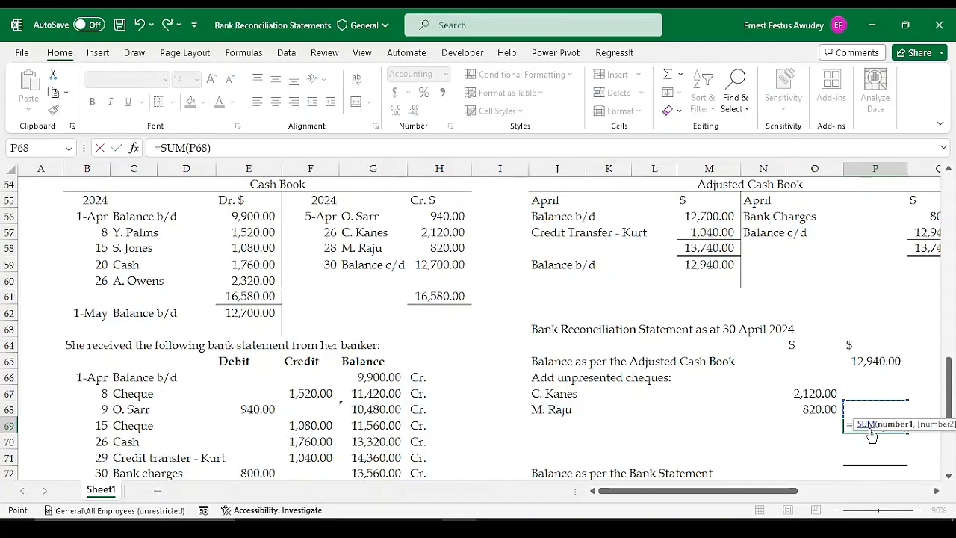
{"action": "key", "text": "shift+Up"}
{"action": "key", "text": "shift+Up"}
{"action": "key", "text": "shift+Up"}
{"action": "key", "text": "Return"}
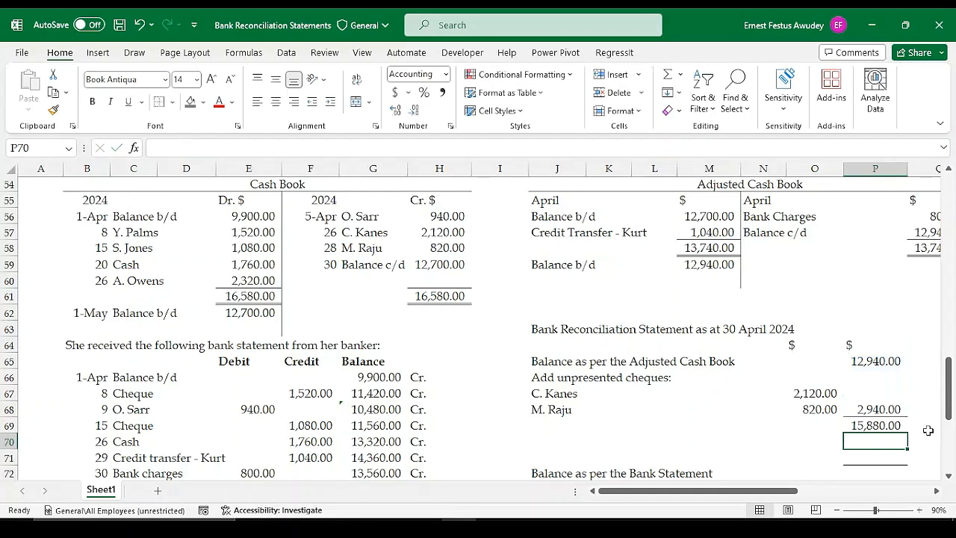
Step: Add the label "Less Uncredited Cheques" in J70 of the reconciliation statement
{"action": "left_click_drag", "start_coordinate": [784, 490], "coordinate": [810, 491]}
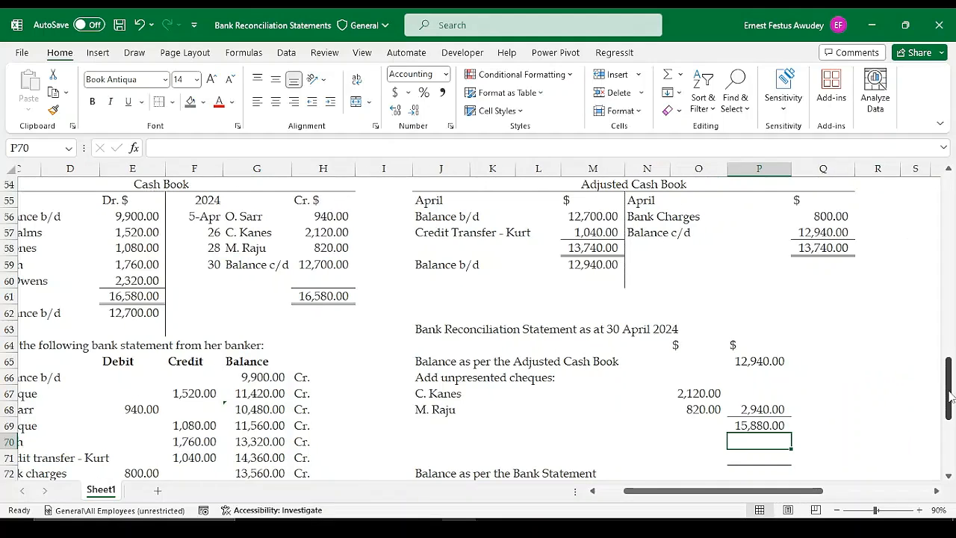
{"action": "scroll", "coordinate": [671, 394], "scroll_direction": "down", "scroll_amount": 1}
{"action": "left_click", "coordinate": [643, 407]}
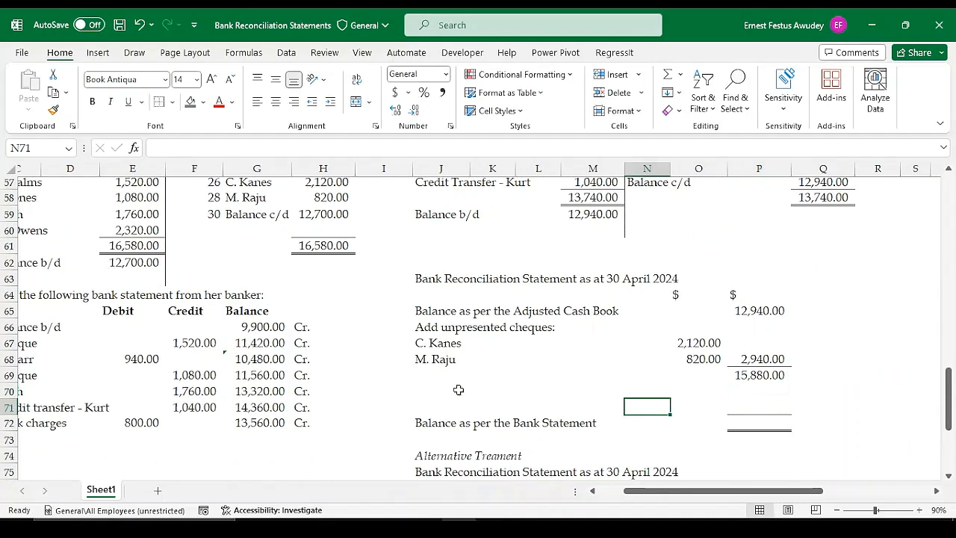
{"action": "left_click", "coordinate": [437, 376]}
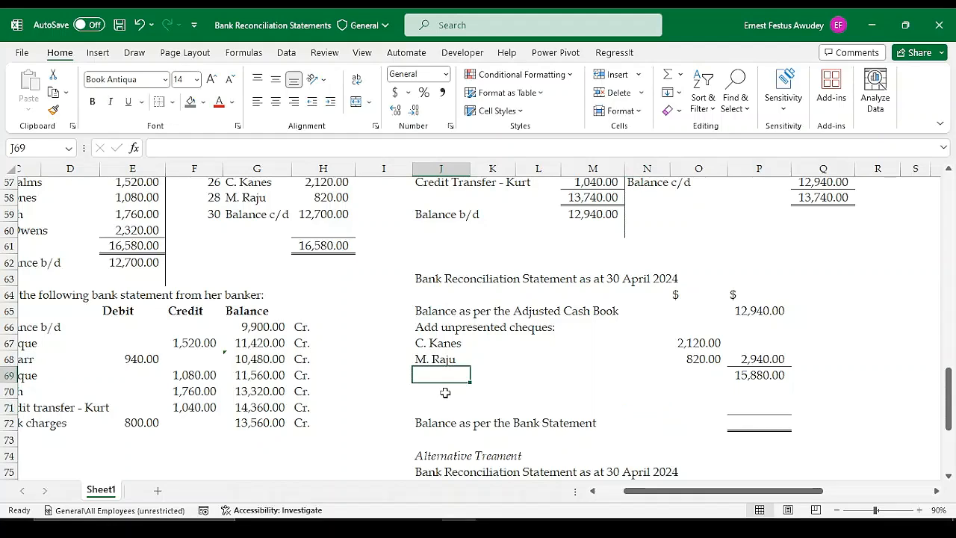
{"action": "left_click", "coordinate": [445, 393]}
{"action": "type", "text": "Le"}
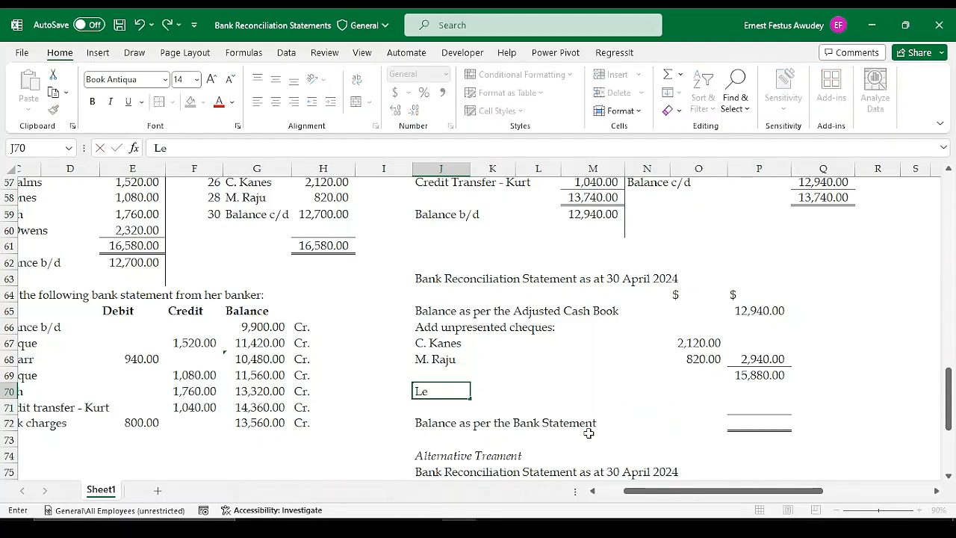
{"action": "type", "text": "ss Uncre"}
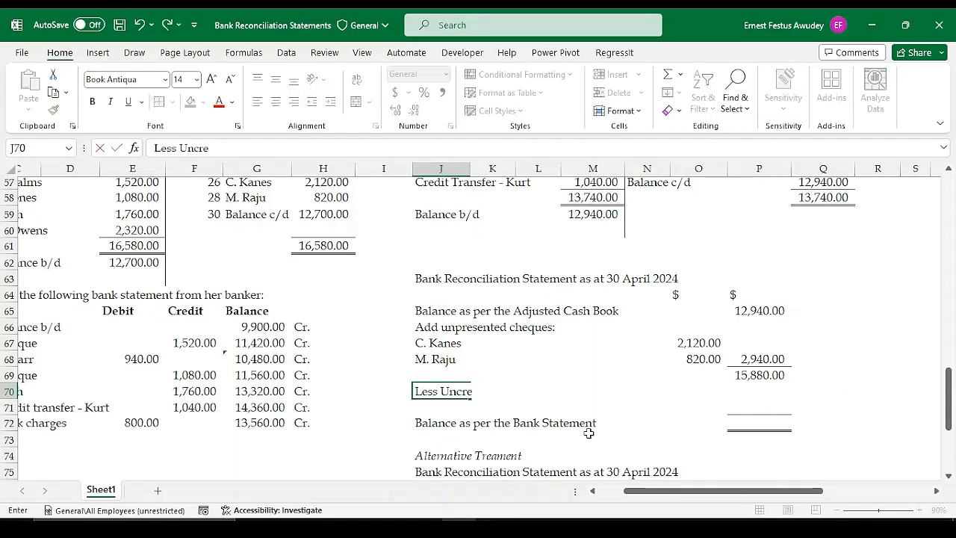
{"action": "type", "text": "dited Cheques"}
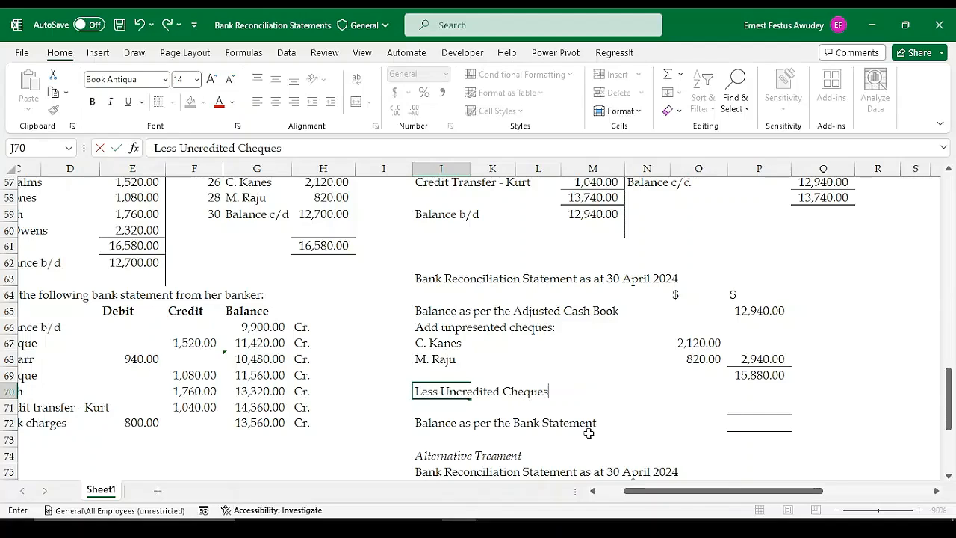
{"action": "key", "text": "Return"}
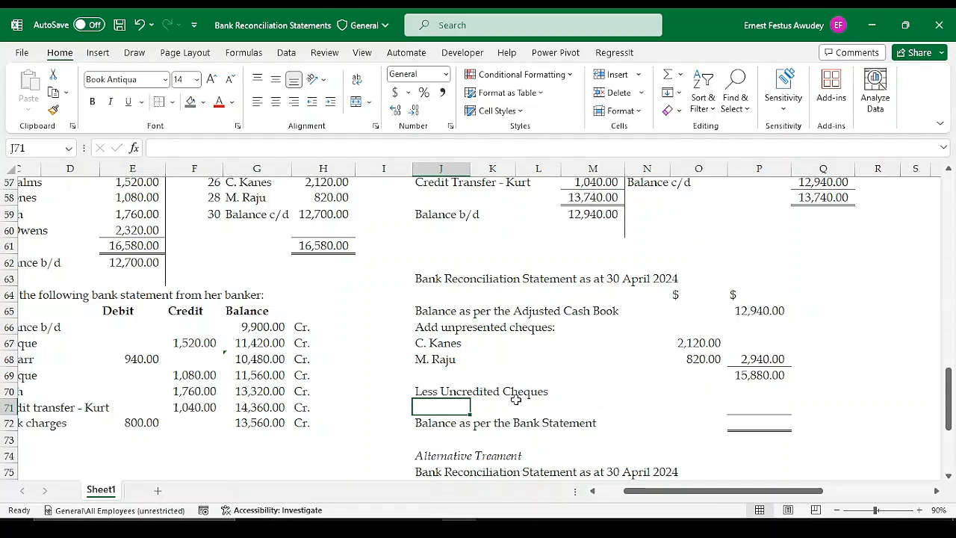
Step: Compare the receipts on the cash book's debit side in E56:E60 with the bank statement's credit entries to identify uncredited cheques
{"action": "left_click_drag", "start_coordinate": [687, 498], "coordinate": [661, 498]}
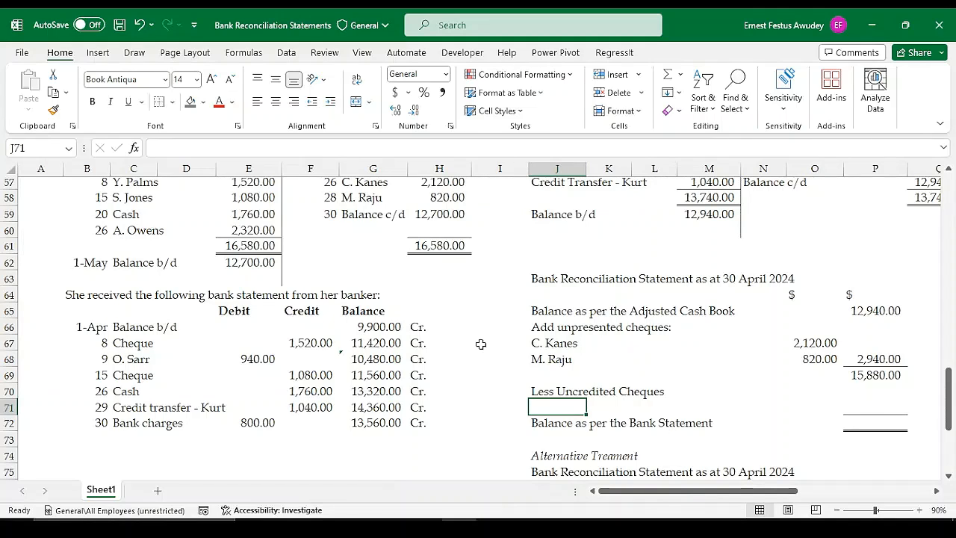
{"action": "left_click_drag", "start_coordinate": [947, 398], "coordinate": [947, 385]}
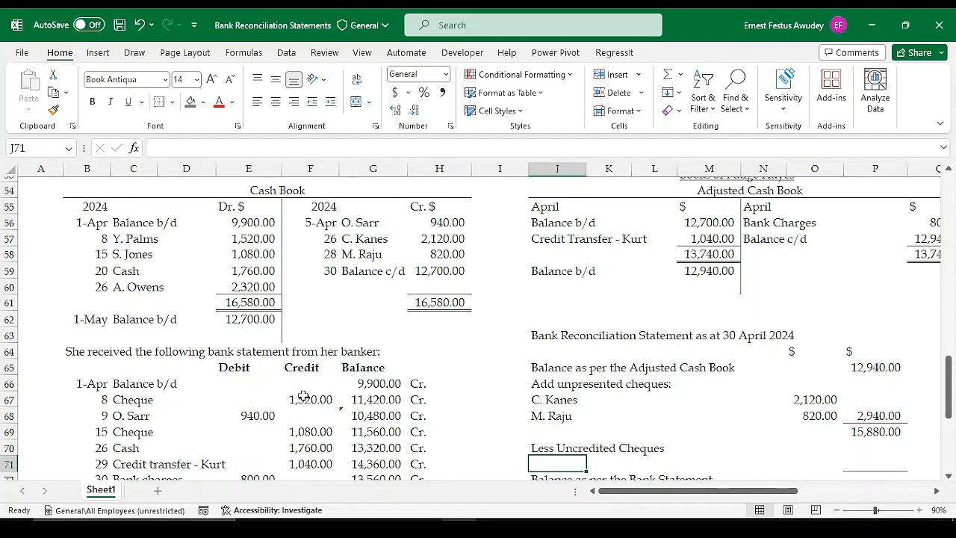
{"action": "left_click", "coordinate": [249, 238]}
{"action": "left_click", "coordinate": [326, 404]}
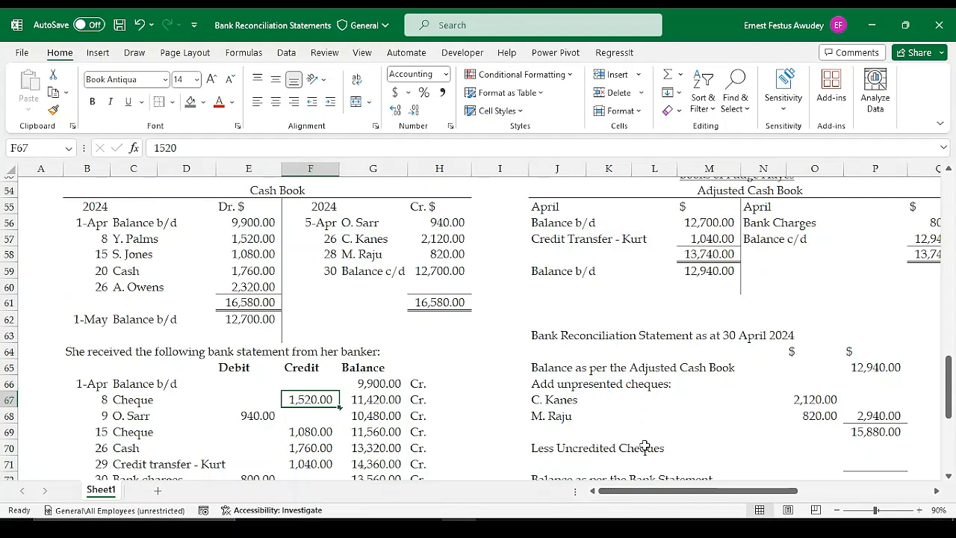
{"action": "left_click", "coordinate": [245, 218]}
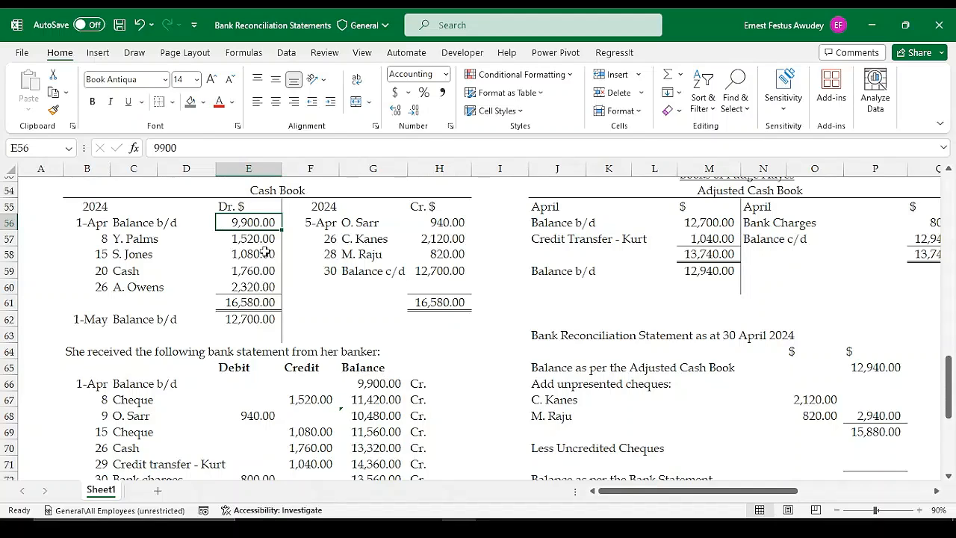
{"action": "left_click", "coordinate": [242, 238]}
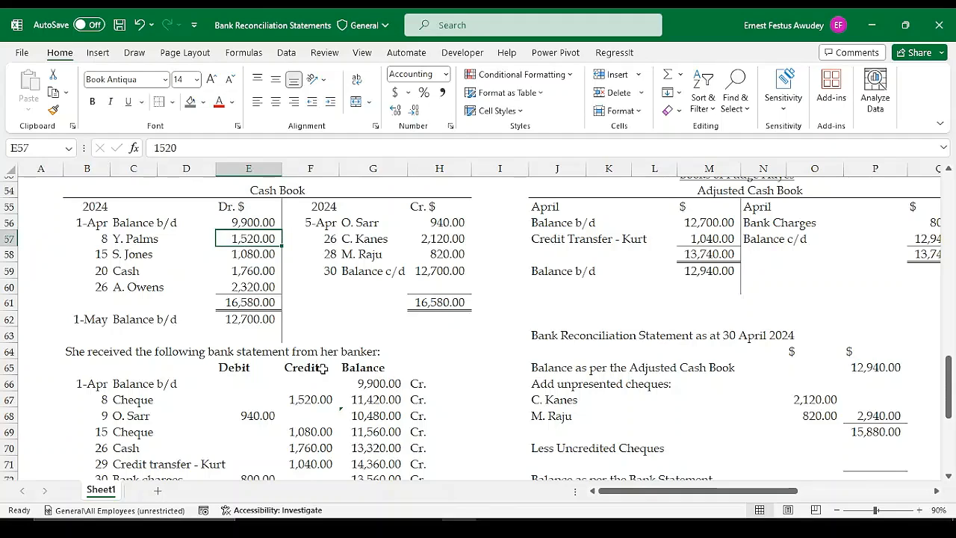
{"action": "left_click", "coordinate": [309, 399]}
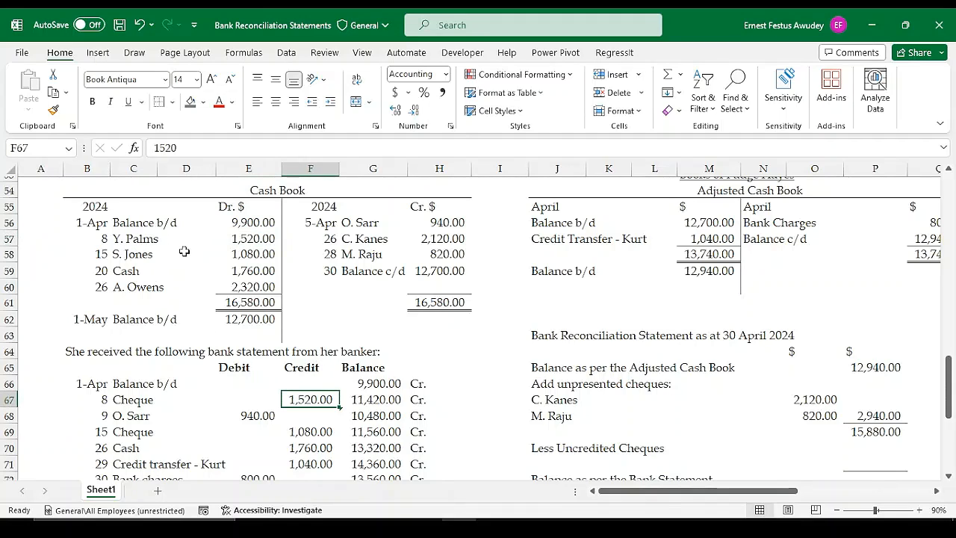
{"action": "left_click", "coordinate": [240, 258]}
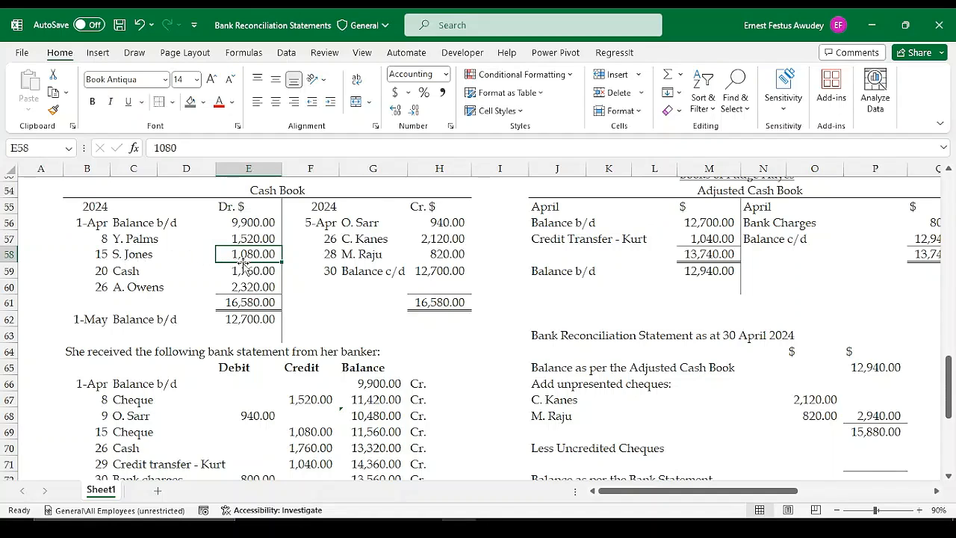
{"action": "left_click", "coordinate": [326, 432]}
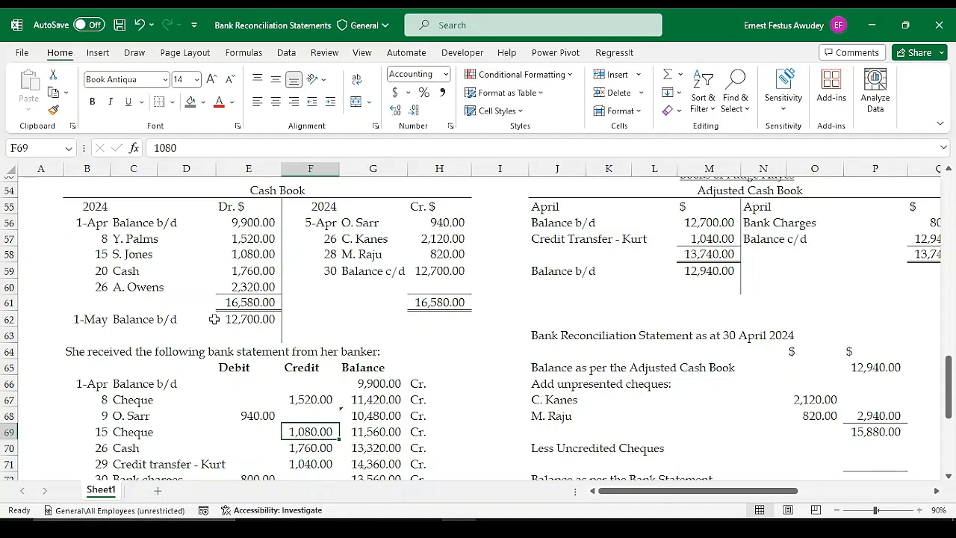
{"action": "left_click", "coordinate": [257, 269]}
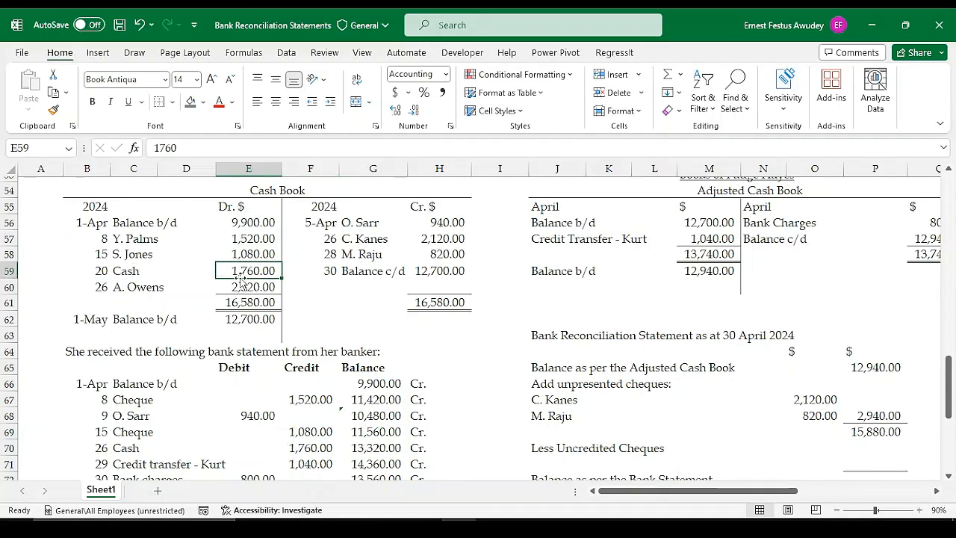
{"action": "left_click", "coordinate": [329, 448]}
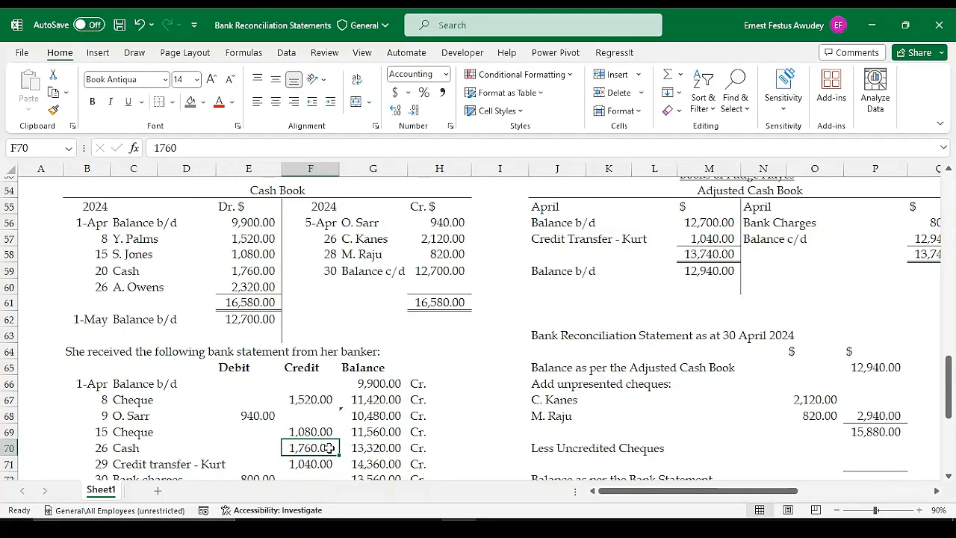
{"action": "left_click", "coordinate": [142, 288]}
{"action": "left_click_drag", "start_coordinate": [137, 287], "coordinate": [237, 292]}
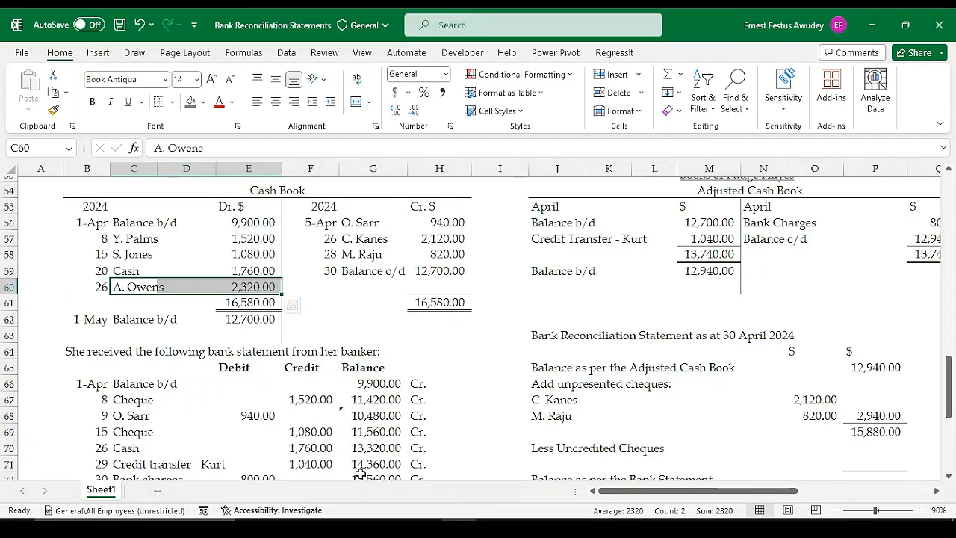
Step: Enter the uncredited cheque amount in P70 as a deduction by linking it to the negative of E60
{"action": "left_click", "coordinate": [949, 476]}
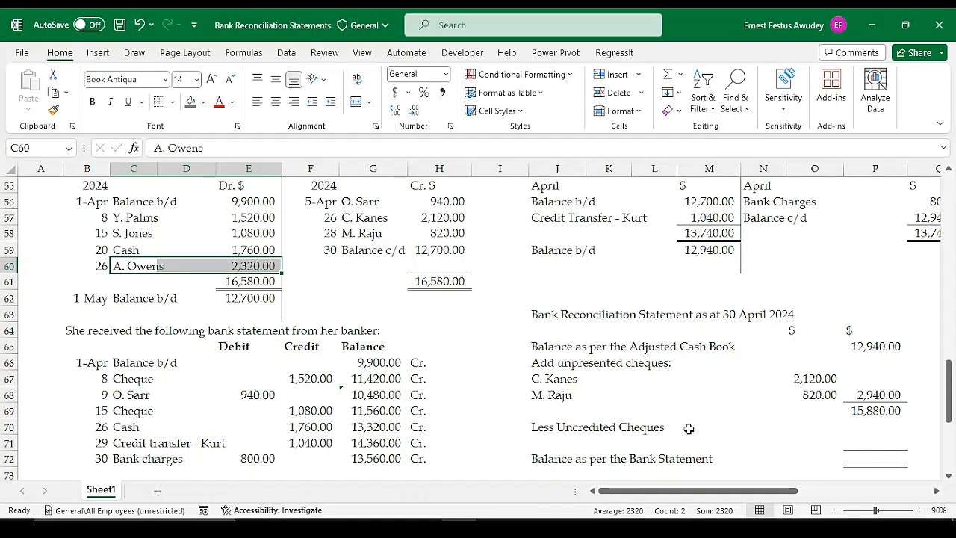
{"action": "left_click", "coordinate": [878, 430]}
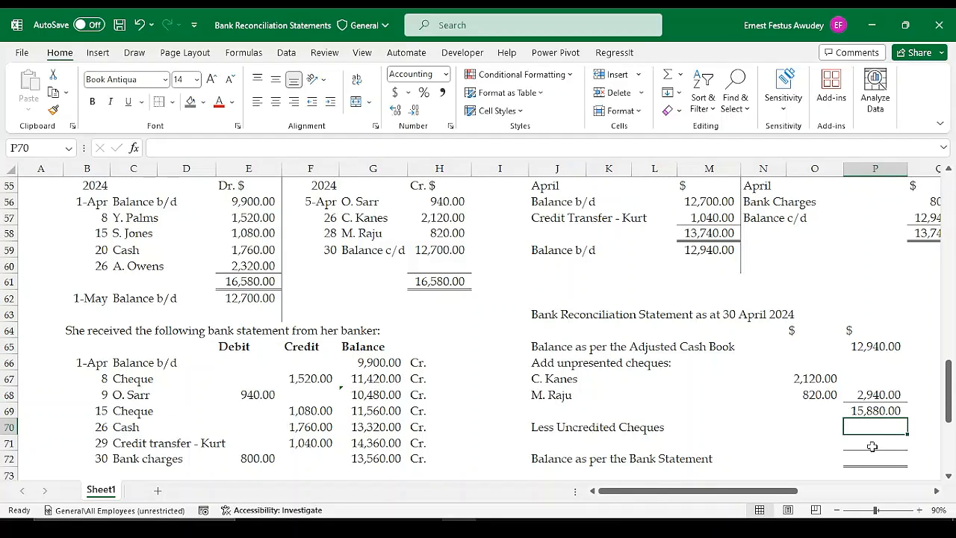
{"action": "left_click", "coordinate": [871, 446]}
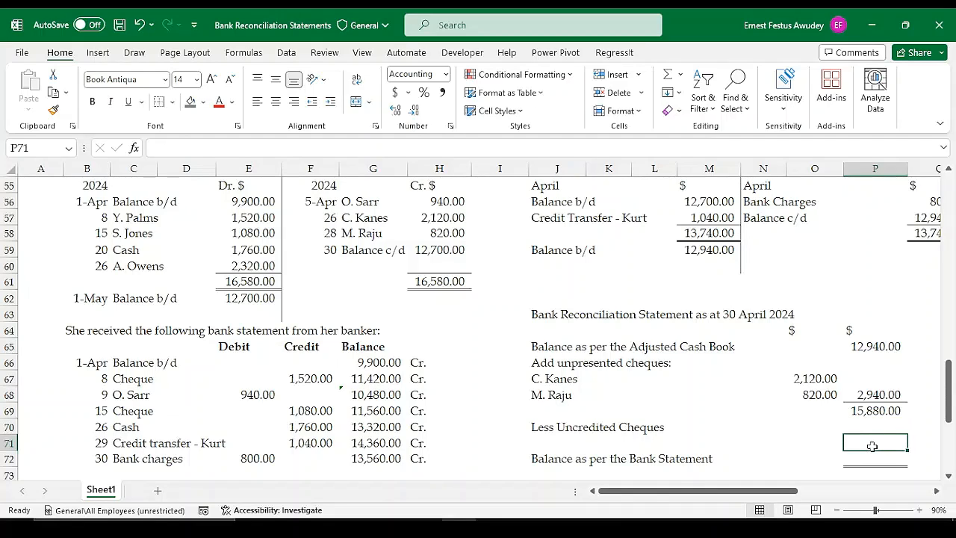
{"action": "key", "text": "Up"}
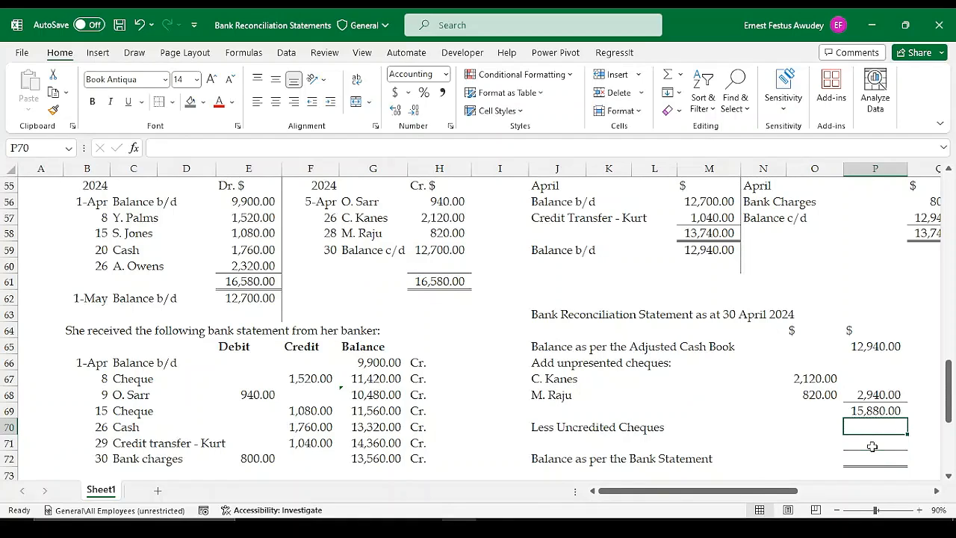
{"action": "type", "text": "="}
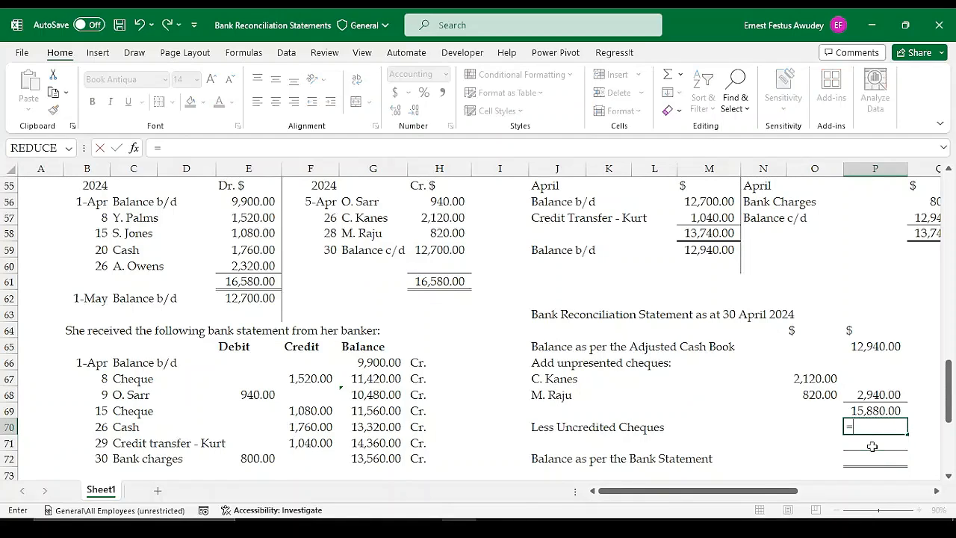
{"action": "type", "text": "-"}
{"action": "left_click", "coordinate": [240, 267]}
{"action": "key", "text": "Return"}
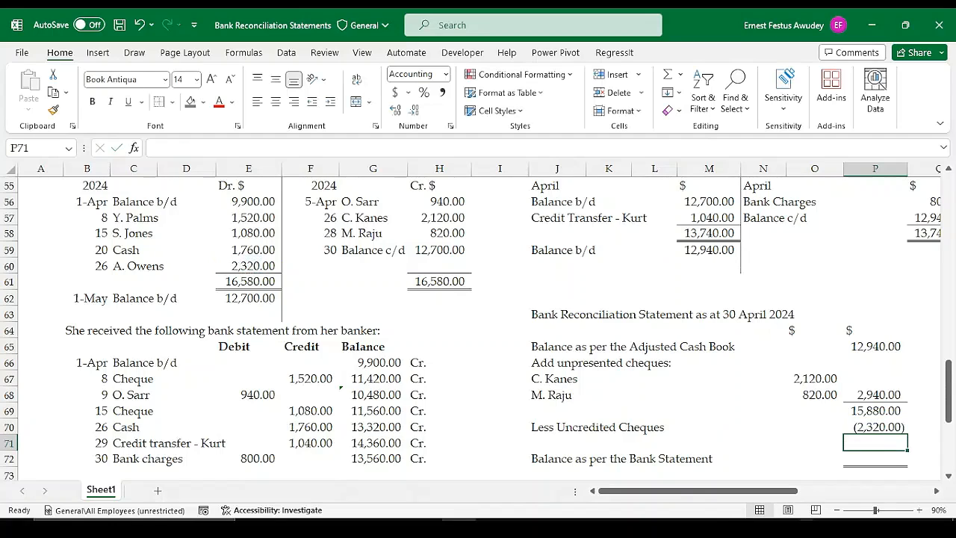
Step: Calculate the balance as per the bank statement in P72 with a SUM of P69:P70
{"action": "left_click", "coordinate": [879, 460]}
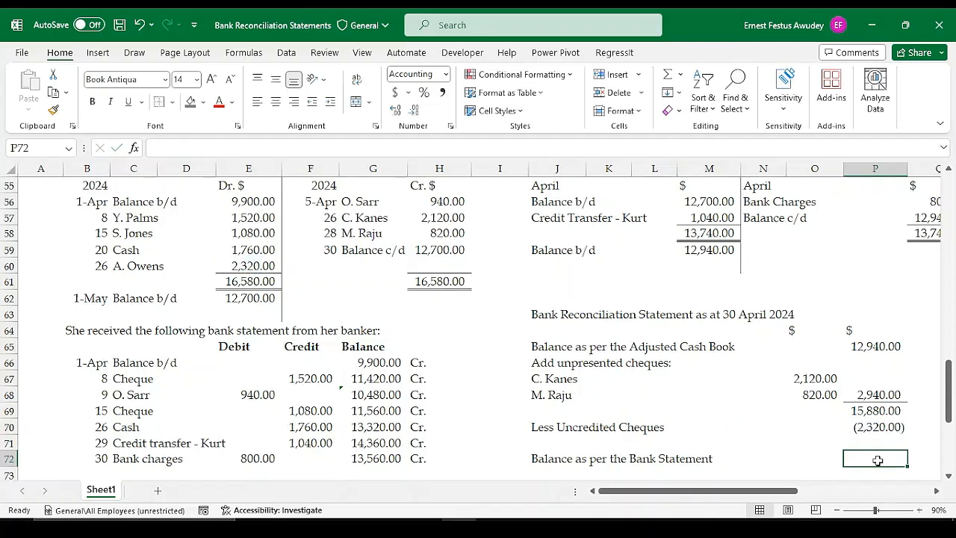
{"action": "key", "text": "alt+equal"}
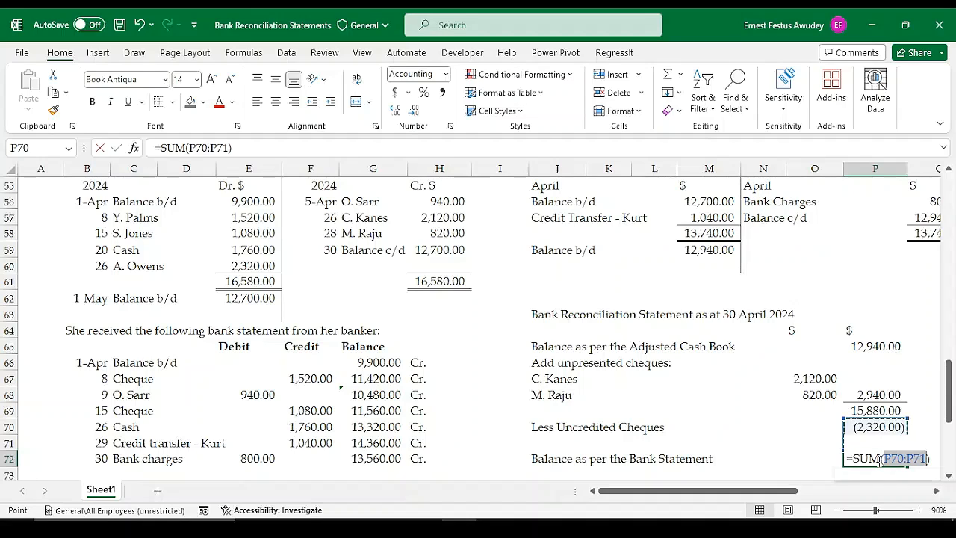
{"action": "key", "text": "shift+Up"}
{"action": "key", "text": "shift+Up"}
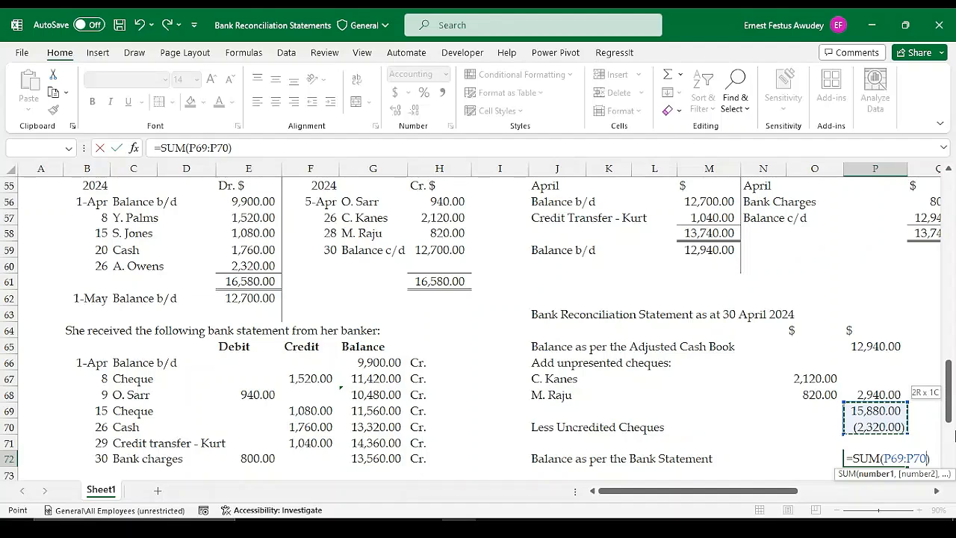
{"action": "scroll", "coordinate": [883, 480], "scroll_direction": "right", "scroll_amount": 2}
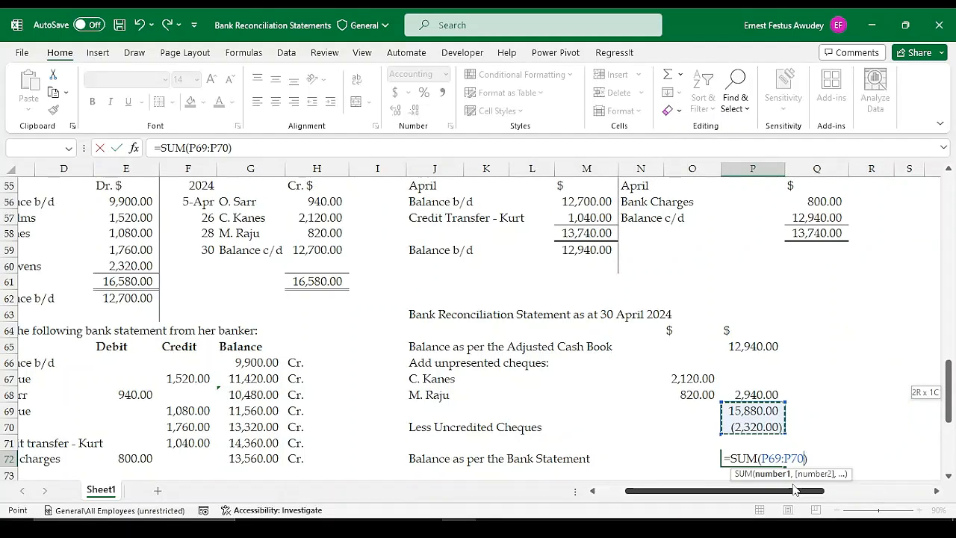
{"action": "key", "text": "Return"}
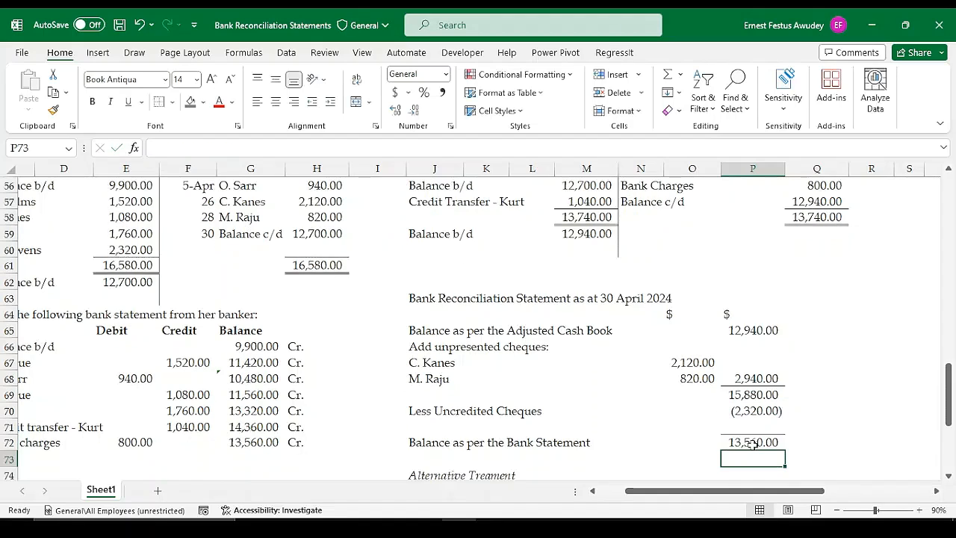
Step: Fill the reconciled balance in P72 and the bank statement's closing balance in G72 with yellow
{"action": "left_click", "coordinate": [752, 444]}
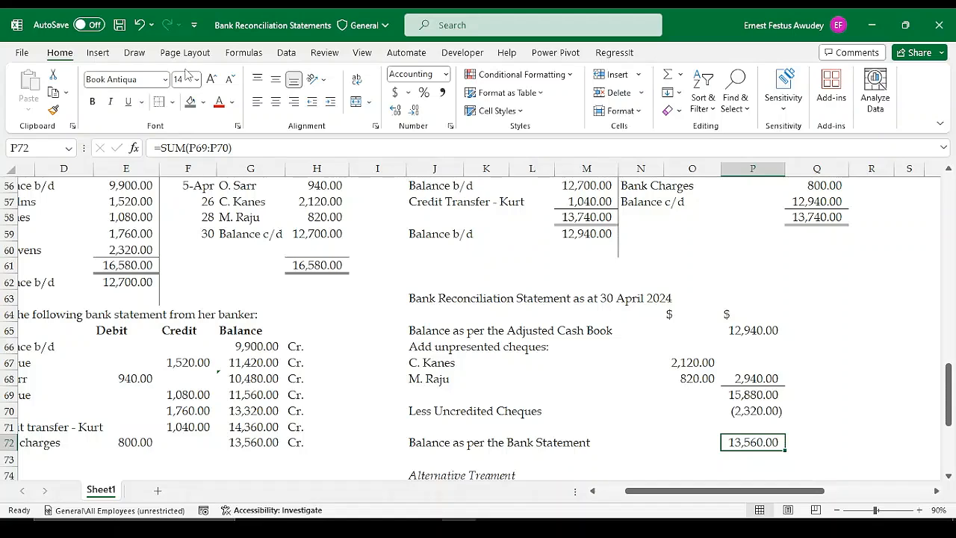
{"action": "left_click", "coordinate": [203, 101]}
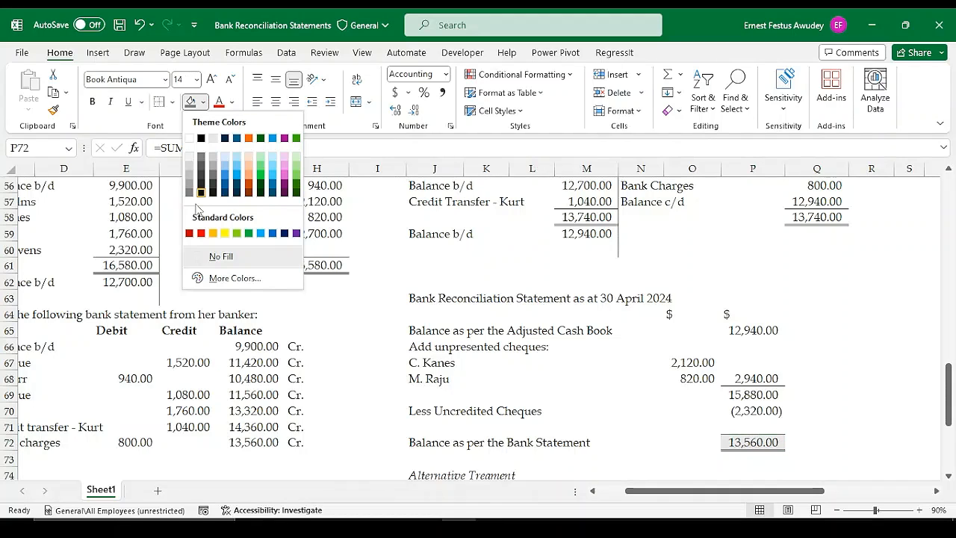
{"action": "left_click", "coordinate": [225, 233]}
{"action": "left_click", "coordinate": [257, 443]}
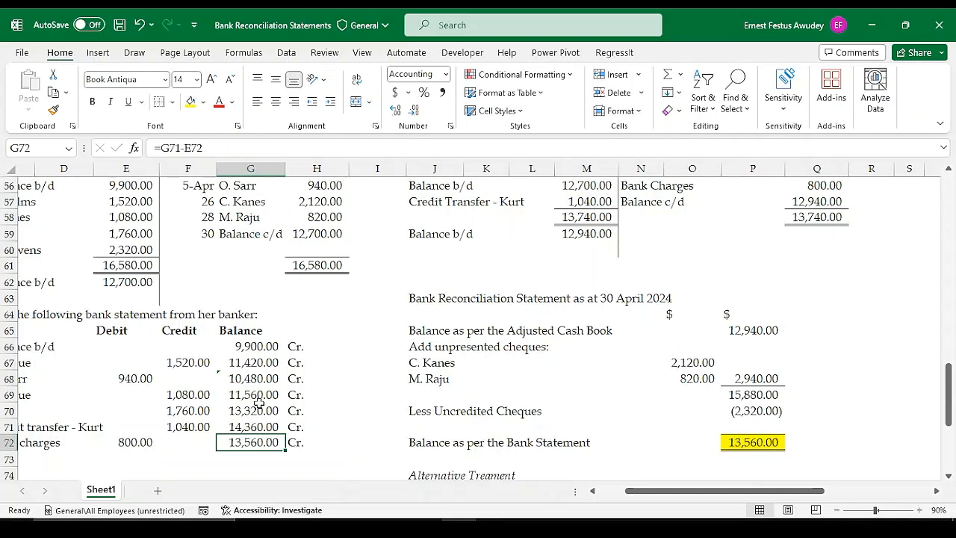
{"action": "key", "text": "F4"}
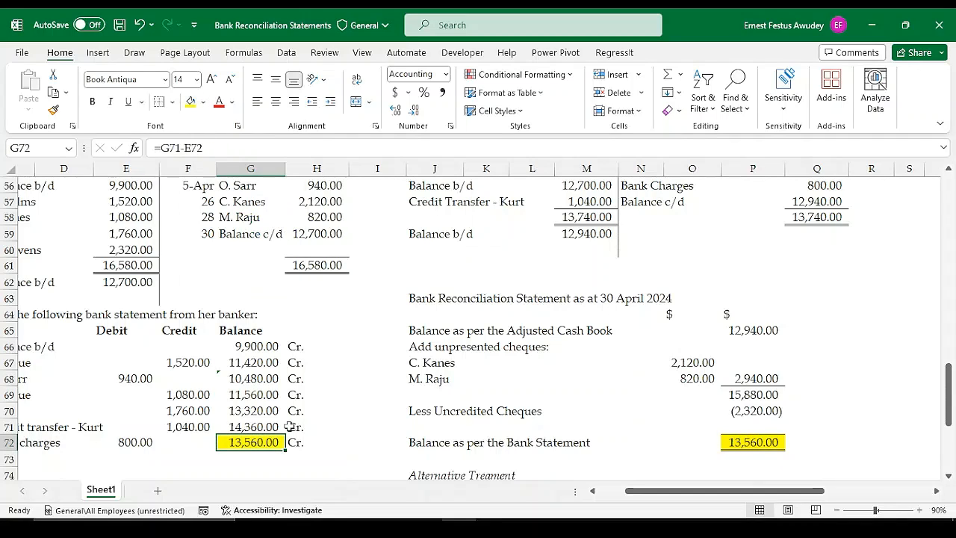
Step: Compare the reconciled balance in P72 with the bank statement's closing balance in G72
{"action": "left_click", "coordinate": [377, 427]}
{"action": "left_click", "coordinate": [258, 444]}
{"action": "left_click", "coordinate": [766, 443]}
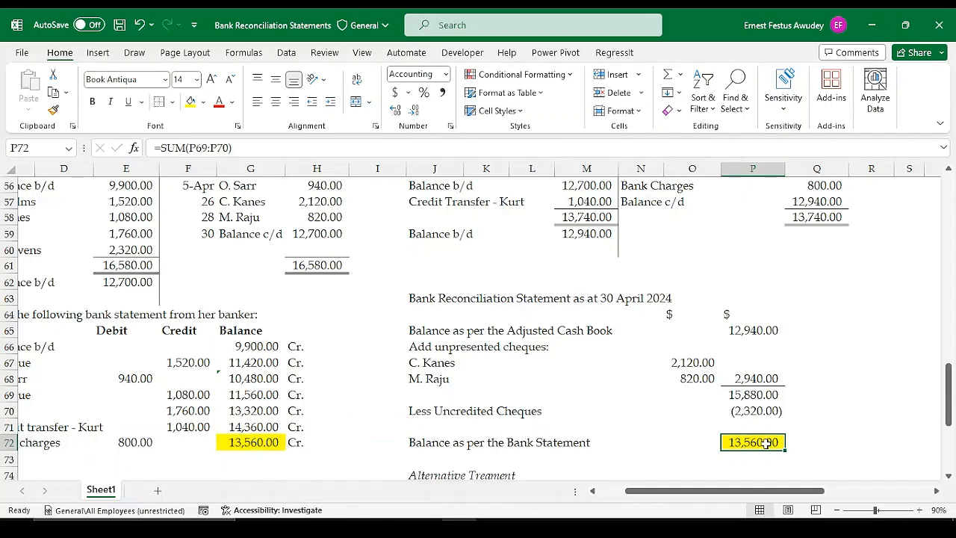
{"action": "left_click", "coordinate": [256, 446]}
{"action": "scroll", "coordinate": [757, 423], "scroll_direction": "down", "scroll_amount": 1}
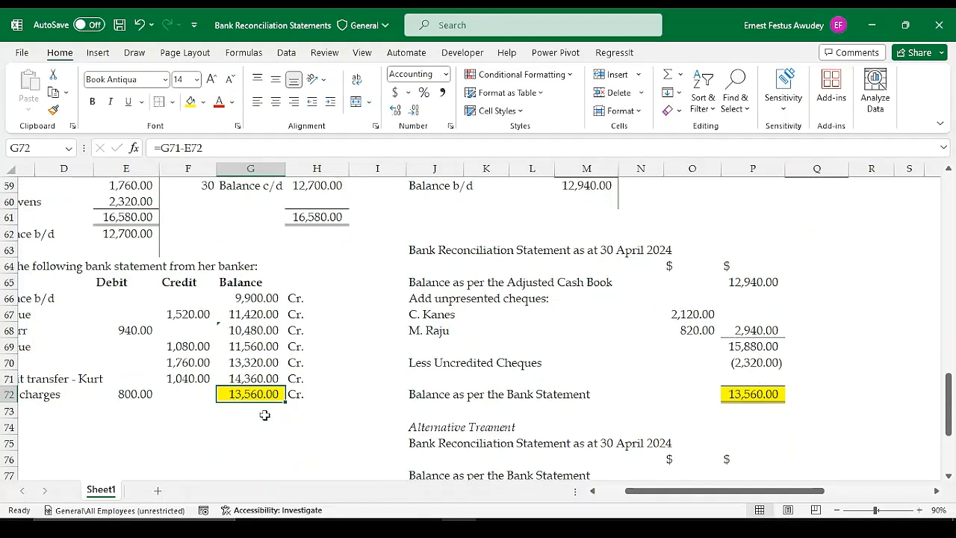
{"action": "left_click", "coordinate": [920, 510]}
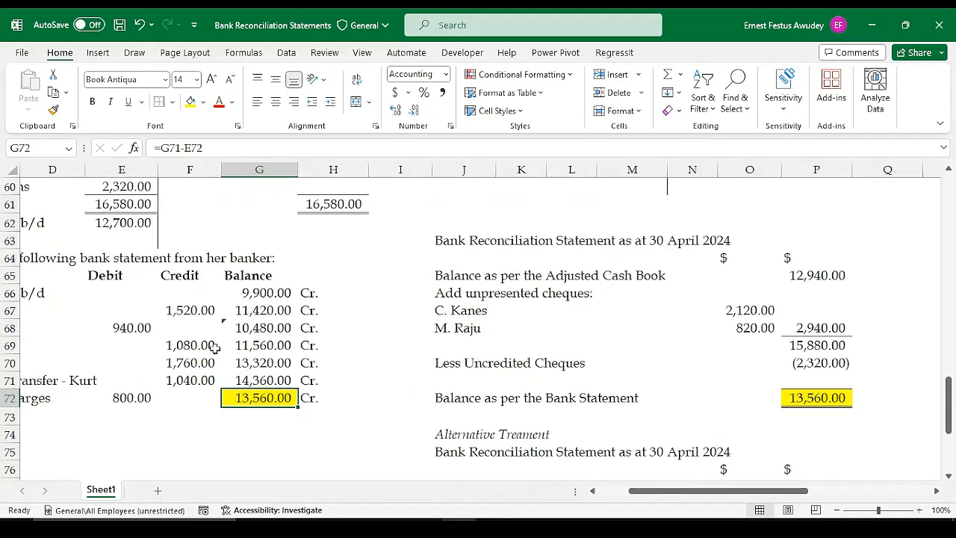
{"action": "left_click", "coordinate": [317, 394]}
{"action": "left_click", "coordinate": [246, 400]}
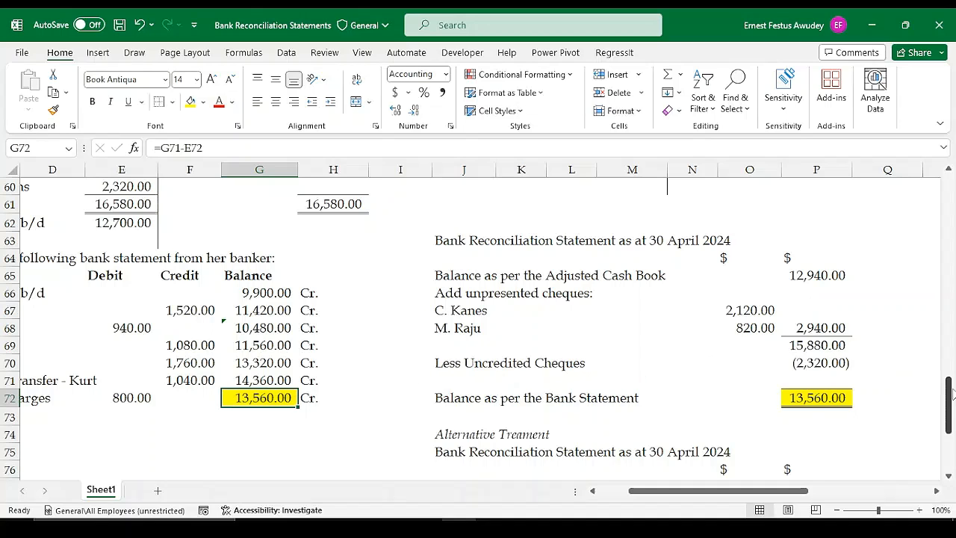
Step: Enter the opening bank statement balance of the alternative reconciliation in P77 by linking it to G72
{"action": "left_click_drag", "start_coordinate": [951, 405], "coordinate": [950, 440]}
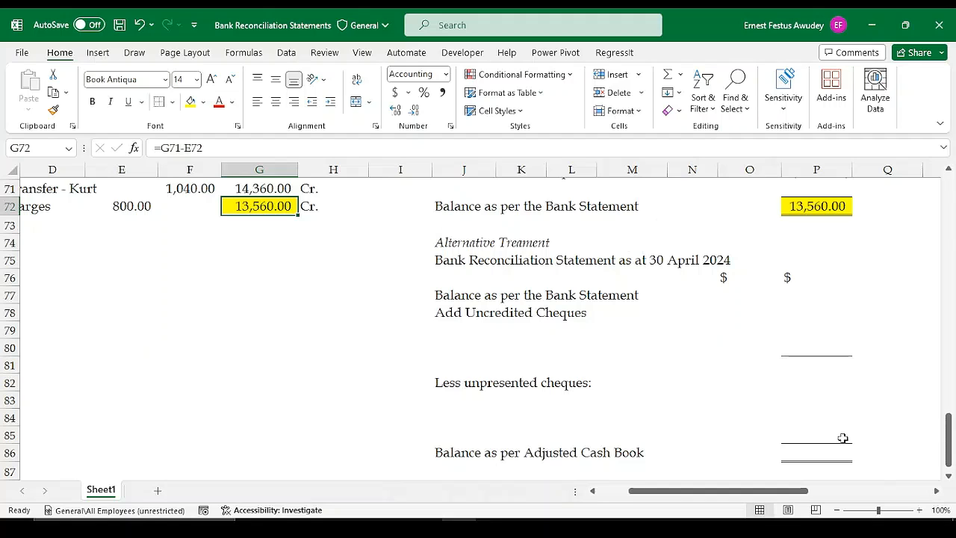
{"action": "mouse_move", "coordinate": [952, 448]}
{"action": "left_mouse_down"}
{"action": "mouse_move", "coordinate": [951, 401]}
{"action": "mouse_move", "coordinate": [951, 437]}
{"action": "left_mouse_up"}
{"action": "left_click", "coordinate": [803, 294]}
{"action": "type", "text": "="}
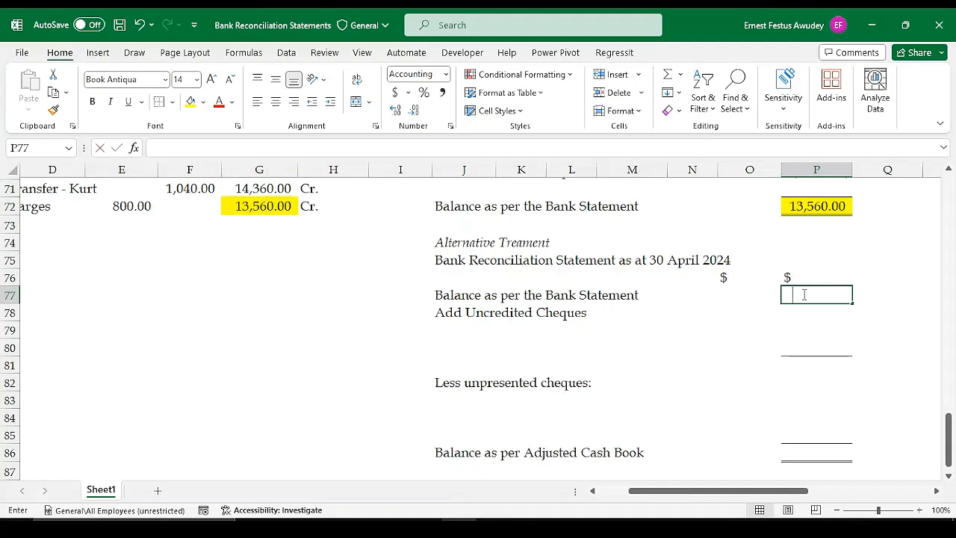
{"action": "left_click", "coordinate": [257, 210]}
{"action": "key", "text": "Return"}
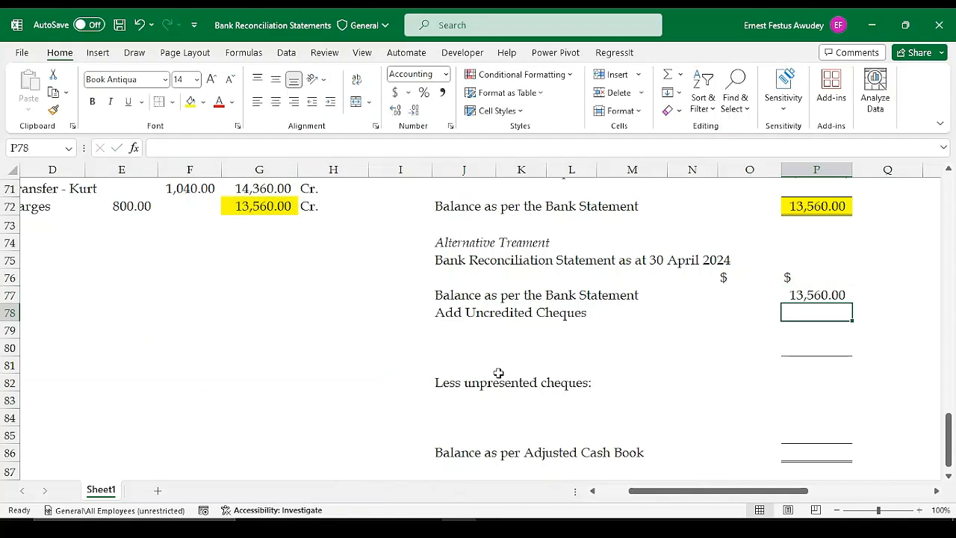
Step: Link the "Add Uncredited Cheques" amount in P78 to the uncredited cheques figure in P70
{"action": "left_click", "coordinate": [444, 328]}
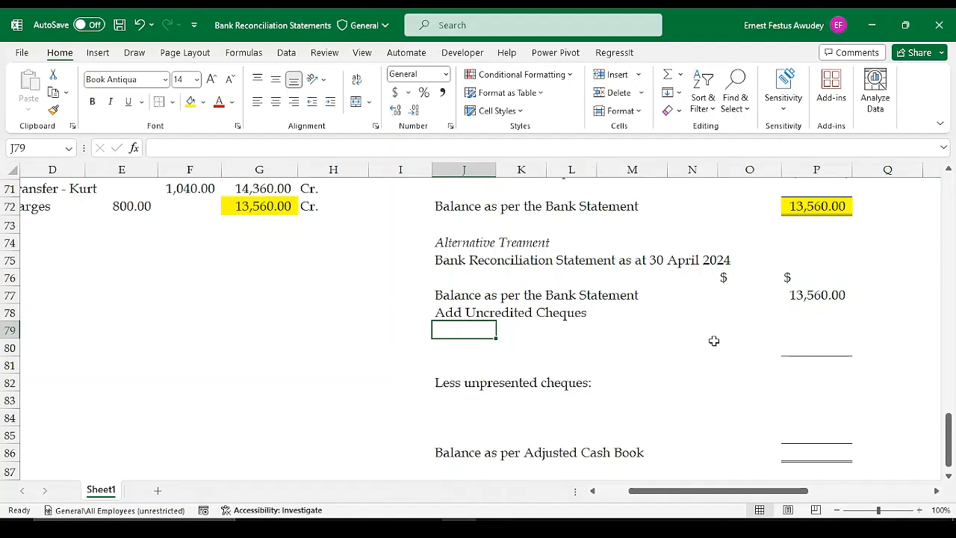
{"action": "left_click_drag", "start_coordinate": [946, 442], "coordinate": [952, 438]}
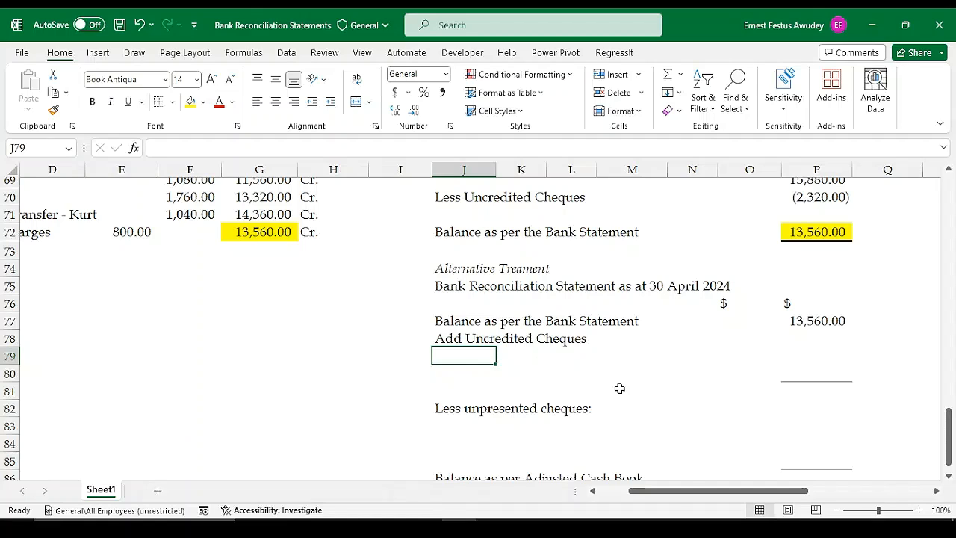
{"action": "left_click_drag", "start_coordinate": [952, 446], "coordinate": [951, 427]}
{"action": "left_click_drag", "start_coordinate": [774, 491], "coordinate": [743, 494]}
{"action": "mouse_move", "coordinate": [950, 419]}
{"action": "left_mouse_down"}
{"action": "mouse_move", "coordinate": [950, 404]}
{"action": "mouse_move", "coordinate": [951, 429]}
{"action": "left_mouse_up"}
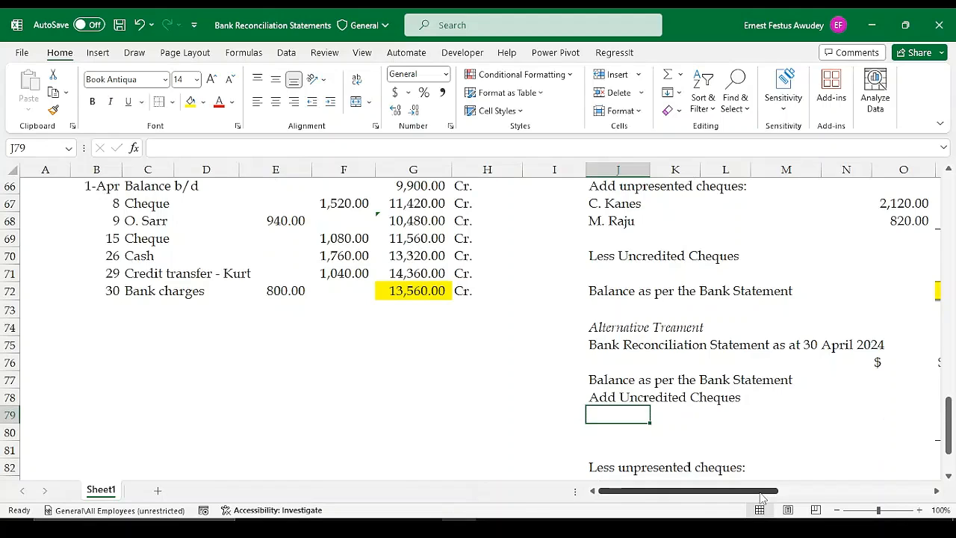
{"action": "scroll", "coordinate": [761, 496], "scroll_direction": "right", "scroll_amount": 5}
{"action": "left_click", "coordinate": [723, 398]}
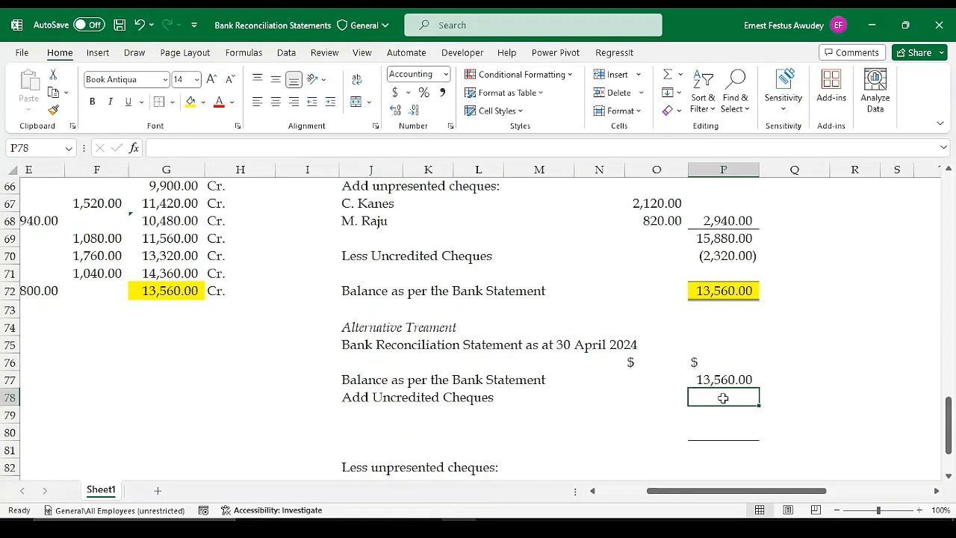
{"action": "type", "text": "="}
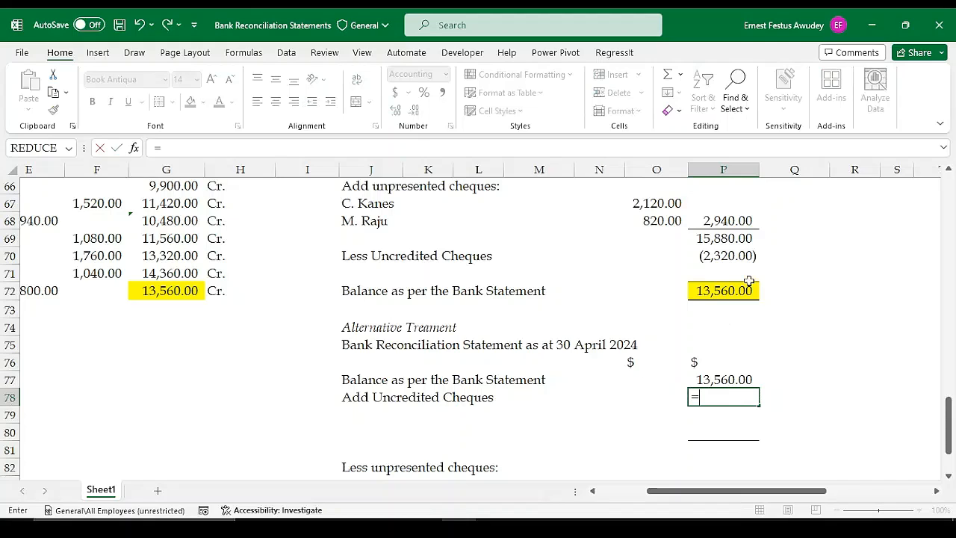
{"action": "left_click", "coordinate": [723, 256]}
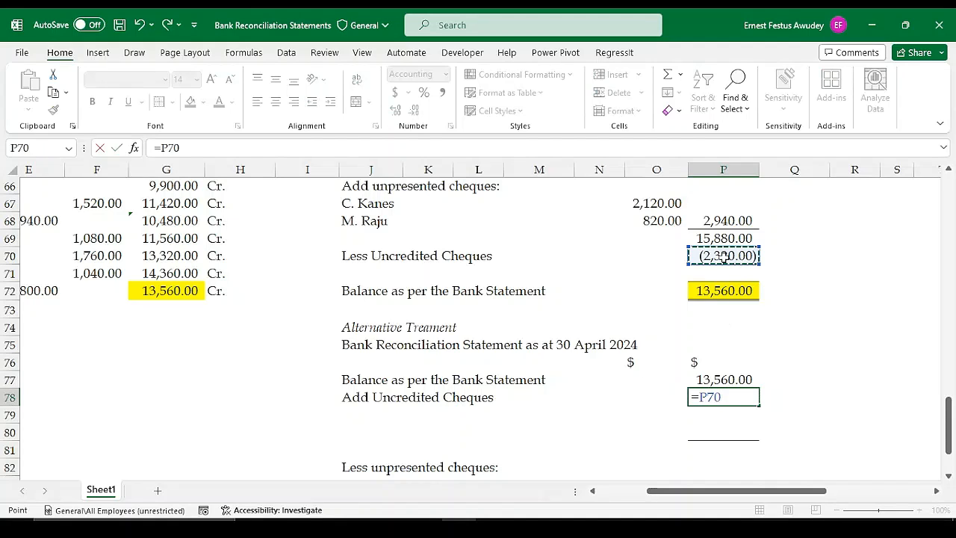
{"action": "key", "text": "Return"}
Step: Reverse the sign of the uncredited cheques formula in P78 so it reads =-P70
{"action": "left_click", "coordinate": [717, 399]}
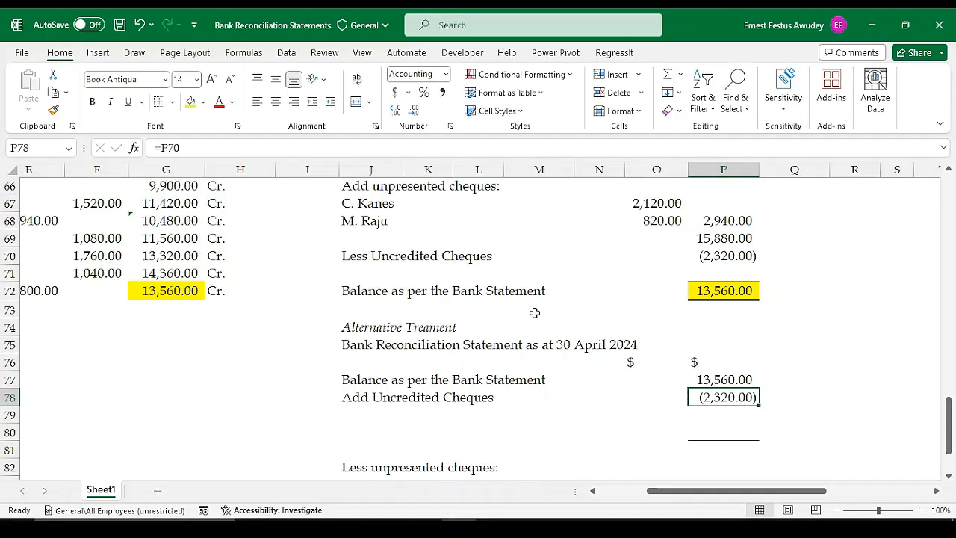
{"action": "left_click", "coordinate": [163, 148]}
{"action": "type", "text": "-"}
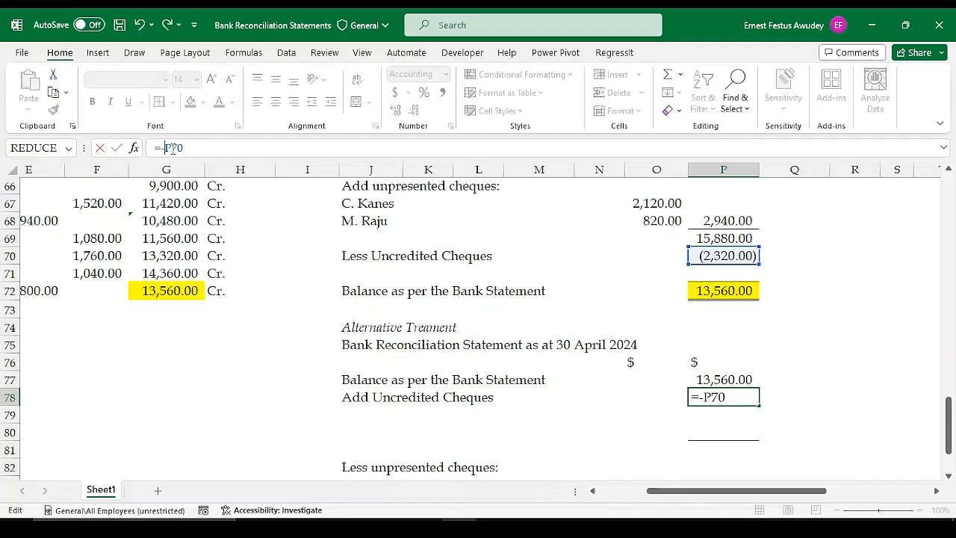
{"action": "key", "text": "Return"}
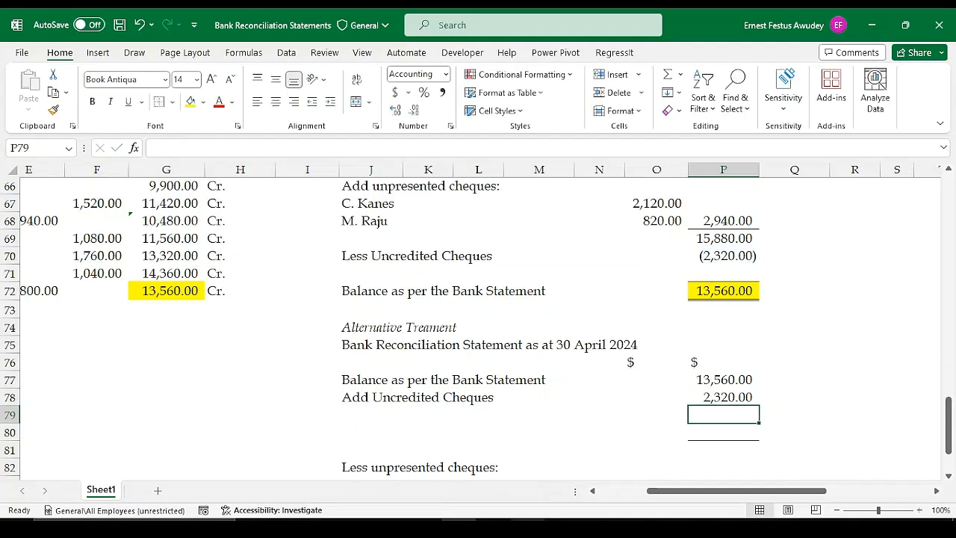
Step: Delete two blank rows, starting at row 79, between the uncredited and unpresented cheques lines of the alternative statement
{"action": "left_click", "coordinate": [729, 449]}
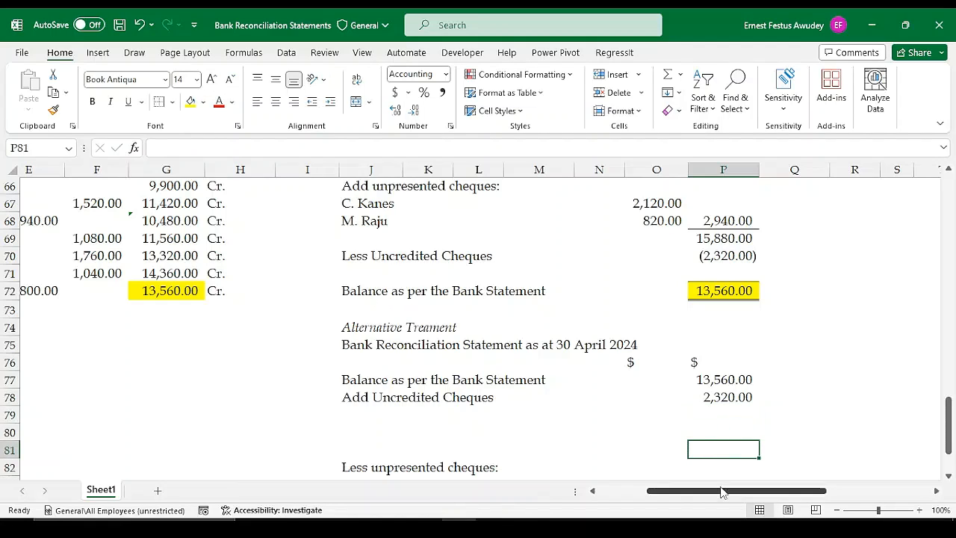
{"action": "mouse_move", "coordinate": [721, 492]}
{"action": "left_mouse_down"}
{"action": "mouse_move", "coordinate": [681, 492]}
{"action": "mouse_move", "coordinate": [704, 492]}
{"action": "left_mouse_up"}
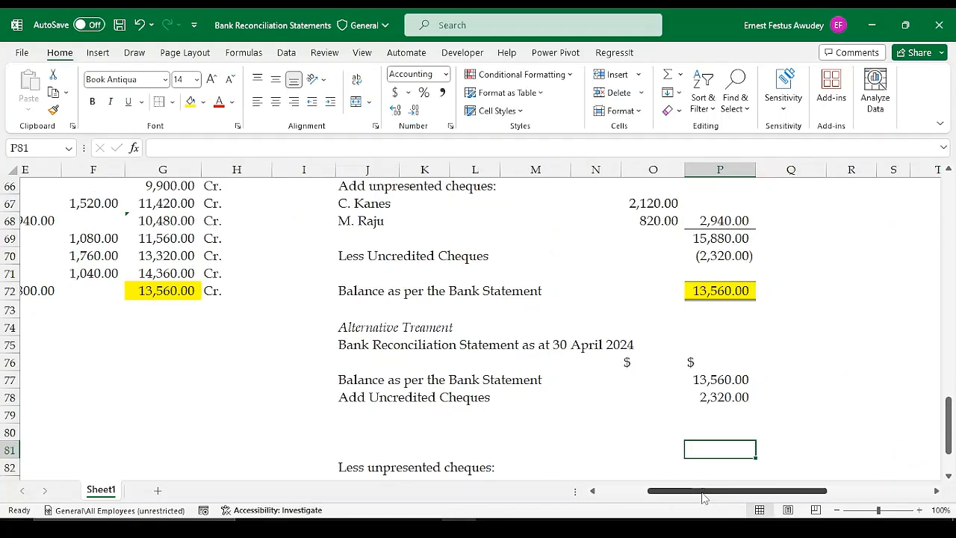
{"action": "left_click", "coordinate": [8, 413]}
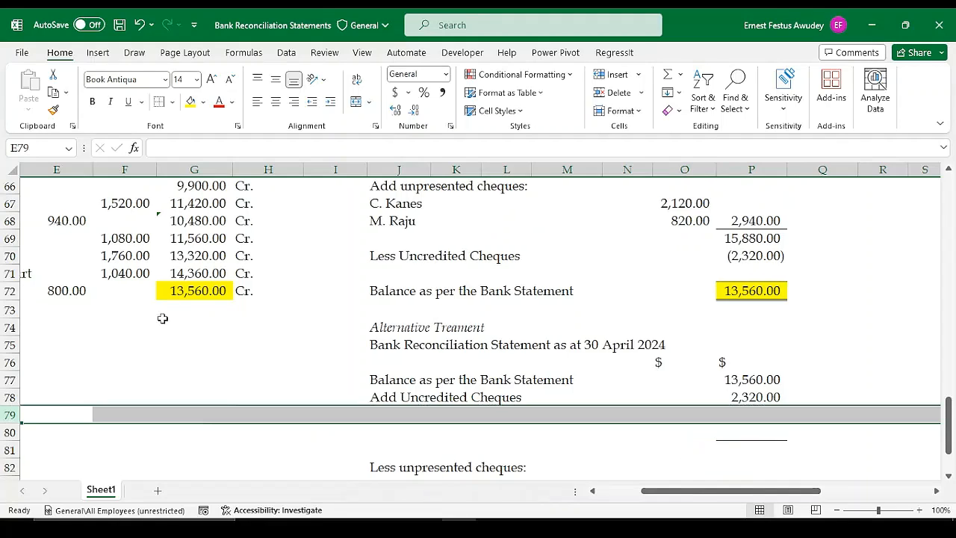
{"action": "left_click", "coordinate": [619, 93]}
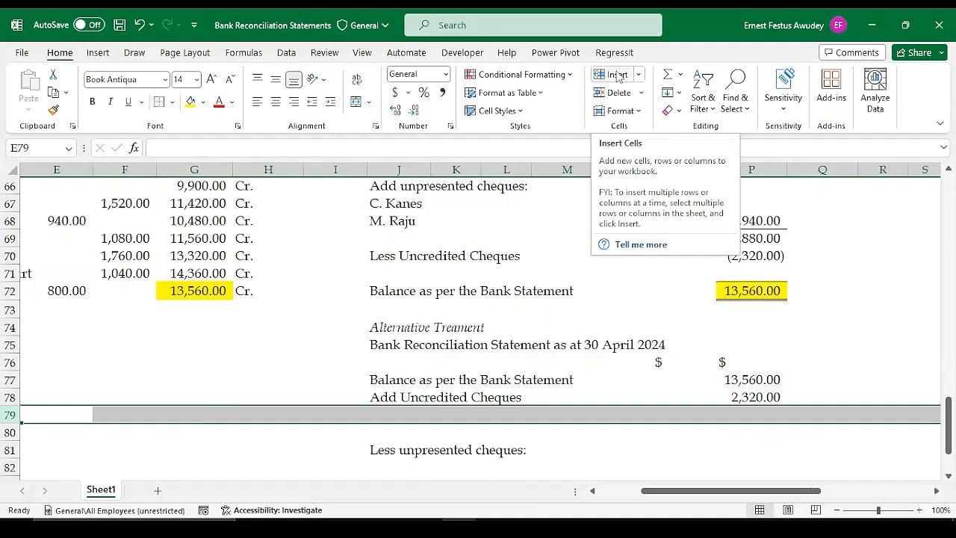
{"action": "left_click", "coordinate": [619, 92]}
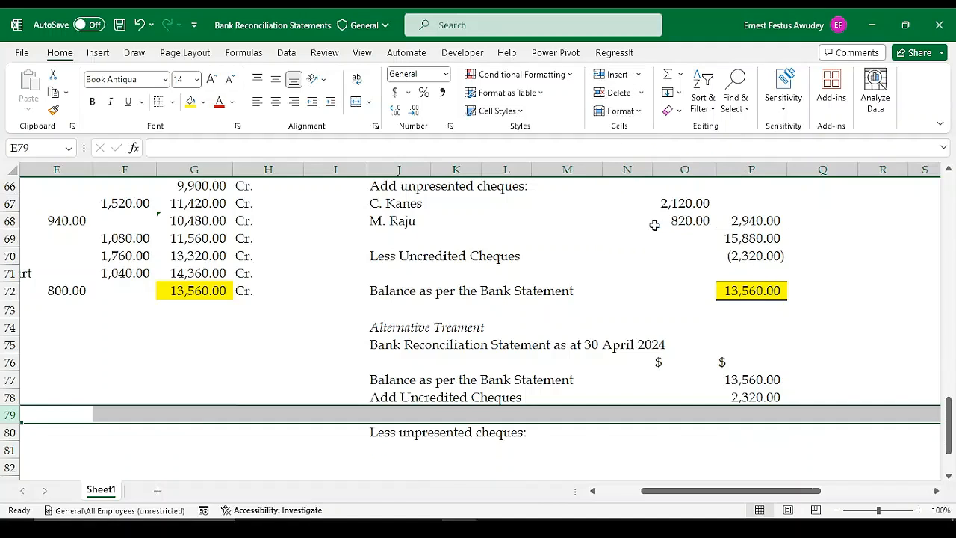
Step: Apply a bottom border to the uncredited cheques amount in P78
{"action": "left_click", "coordinate": [750, 431]}
{"action": "left_click", "coordinate": [749, 397]}
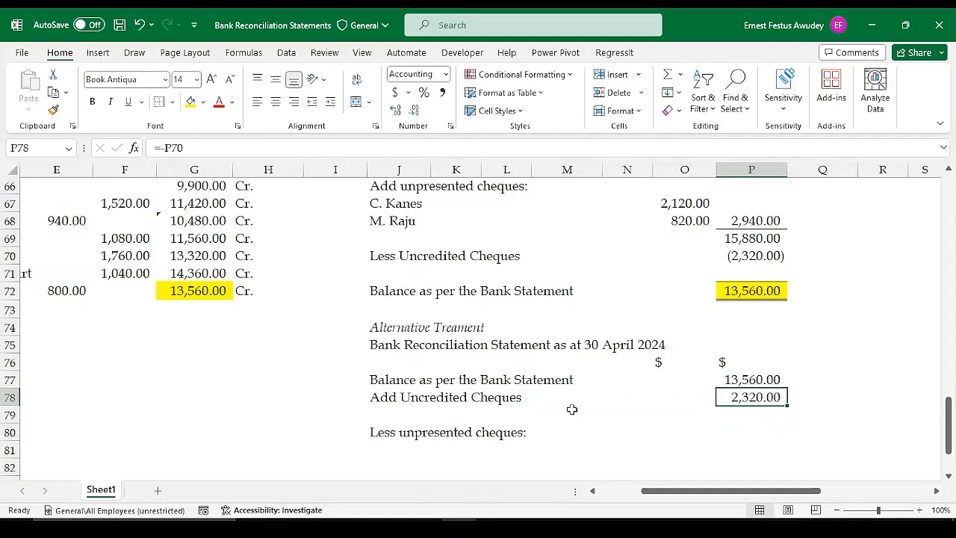
{"action": "left_click", "coordinate": [171, 103]}
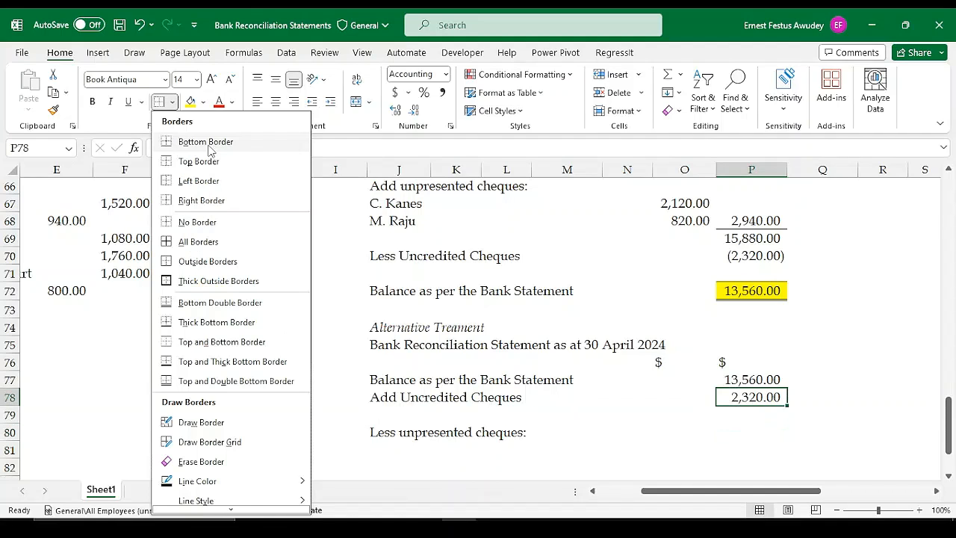
{"action": "left_click", "coordinate": [206, 141]}
Step: Subtotal the bank statement balance and uncredited cheques in P79 with a SUM of P77:P78
{"action": "left_click", "coordinate": [736, 416]}
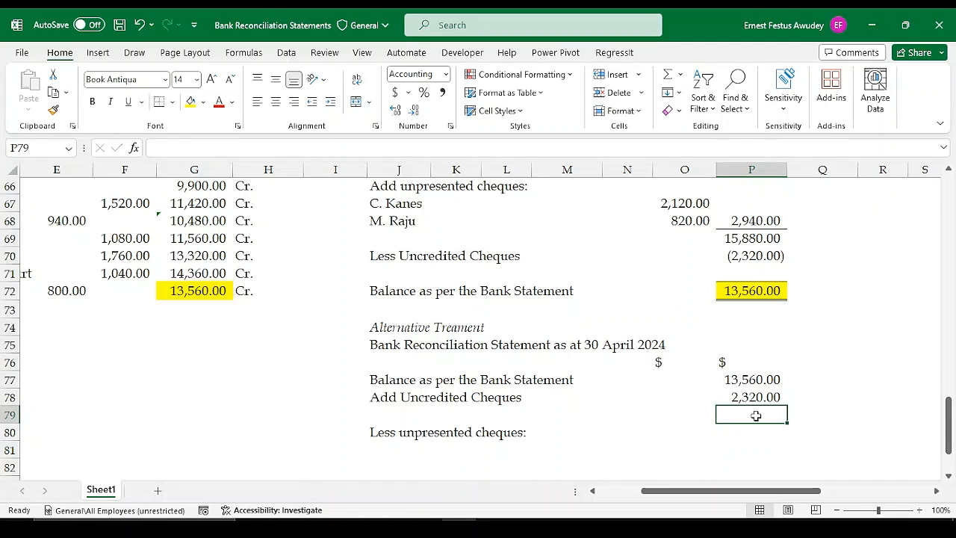
{"action": "key", "text": "alt+equal"}
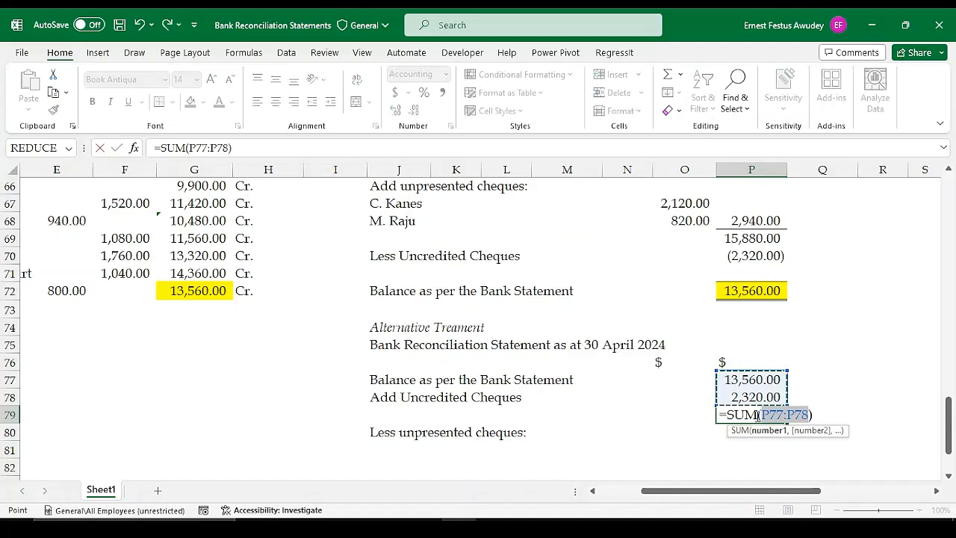
{"action": "key", "text": "Return"}
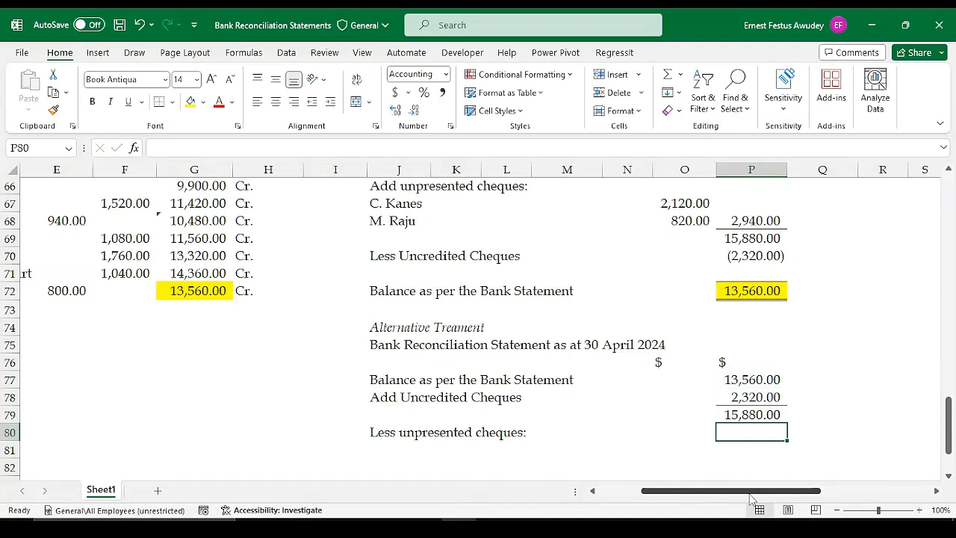
Step: List the two payees under the less unpresented cheques line by linking J81 with =J67 and filling it down to J82
{"action": "left_click_drag", "start_coordinate": [750, 494], "coordinate": [733, 491]}
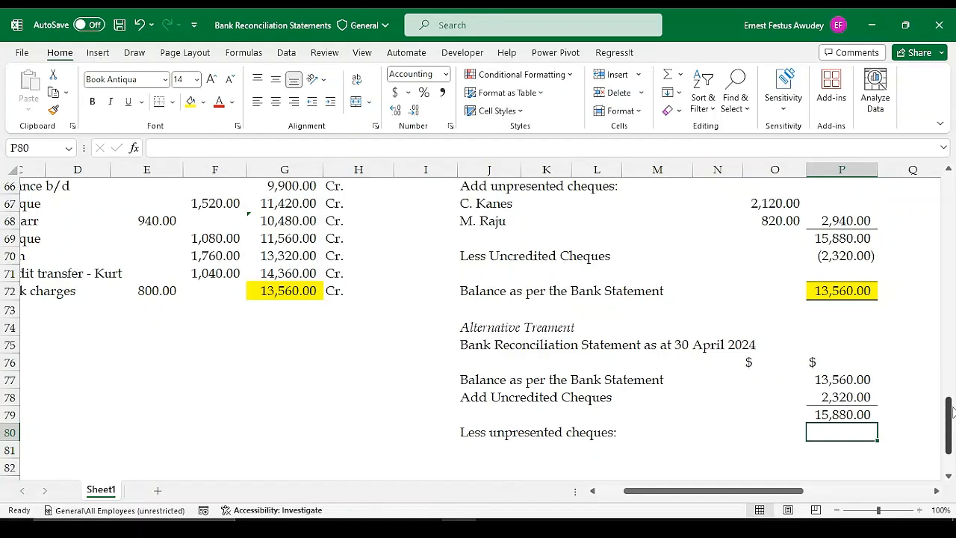
{"action": "left_click_drag", "start_coordinate": [952, 412], "coordinate": [949, 432]}
{"action": "left_click", "coordinate": [482, 365]}
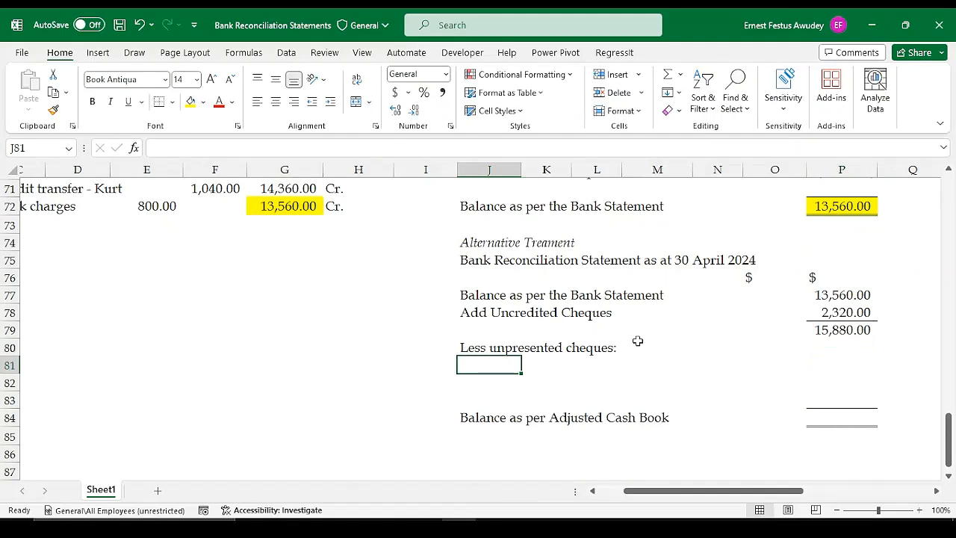
{"action": "type", "text": "="}
{"action": "scroll", "coordinate": [487, 225], "scroll_direction": "up", "scroll_amount": 2}
{"action": "left_click", "coordinate": [487, 224]}
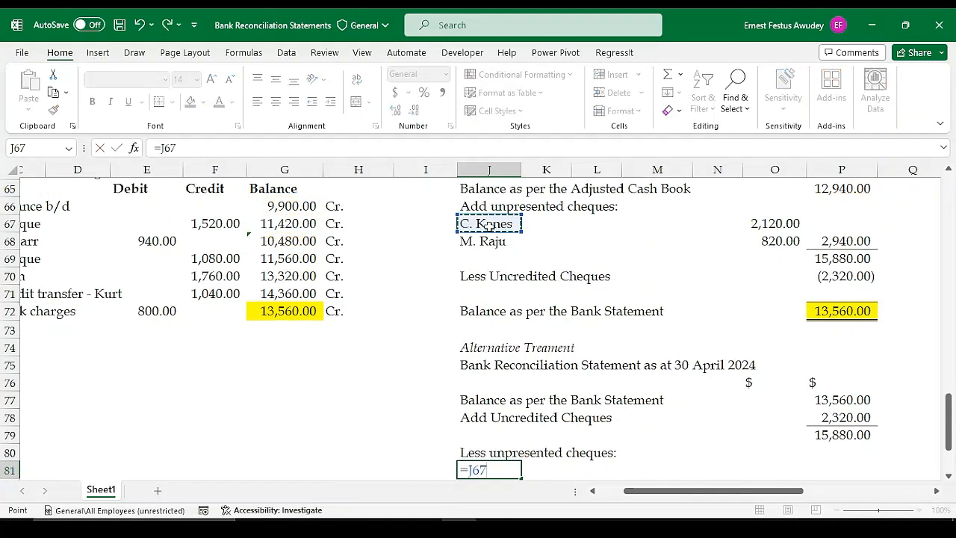
{"action": "key", "text": "Return"}
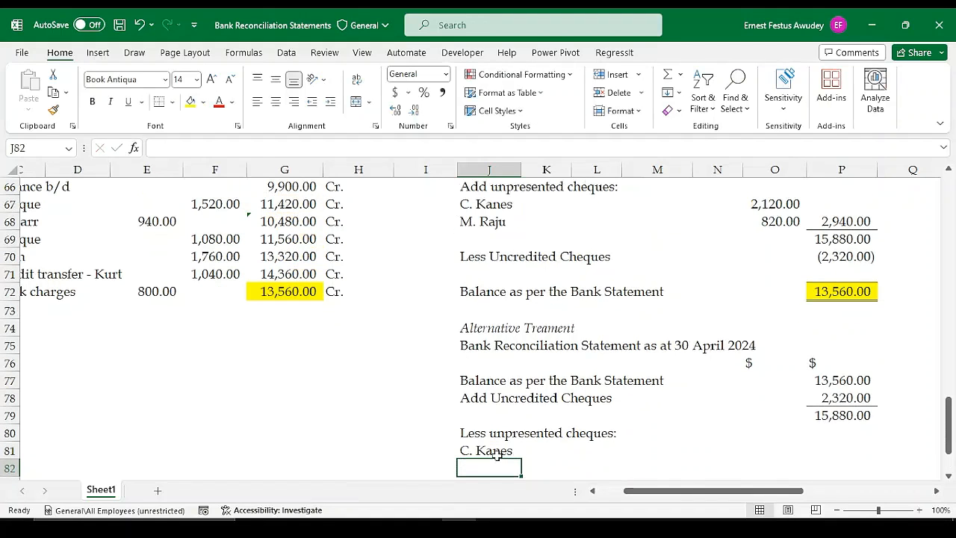
{"action": "left_click_drag", "start_coordinate": [497, 455], "coordinate": [496, 451]}
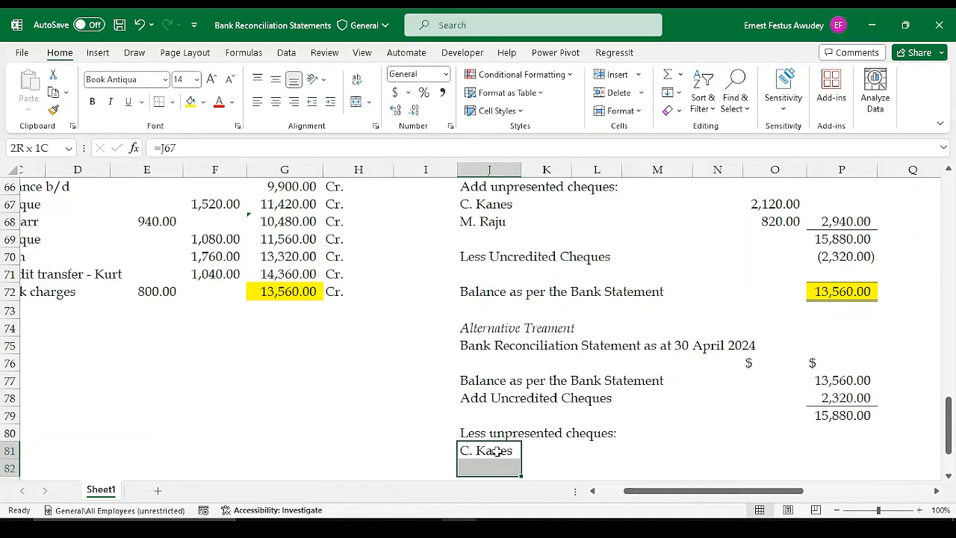
{"action": "key", "text": "ctrl+d"}
{"action": "key", "text": "Right"}
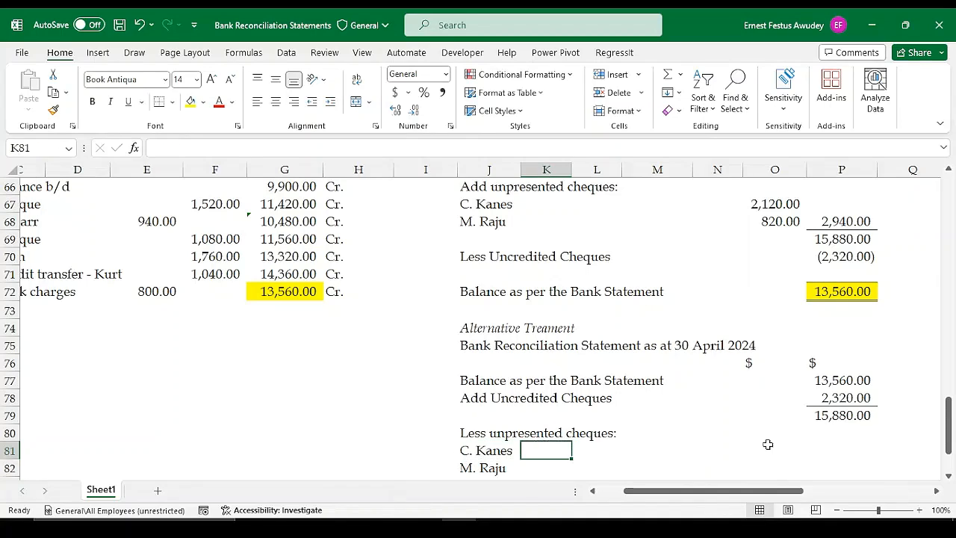
Step: Link the two unpresented cheque amounts into the alternative statement with =O67 in O81 and =O68 in O82
{"action": "left_click", "coordinate": [767, 444]}
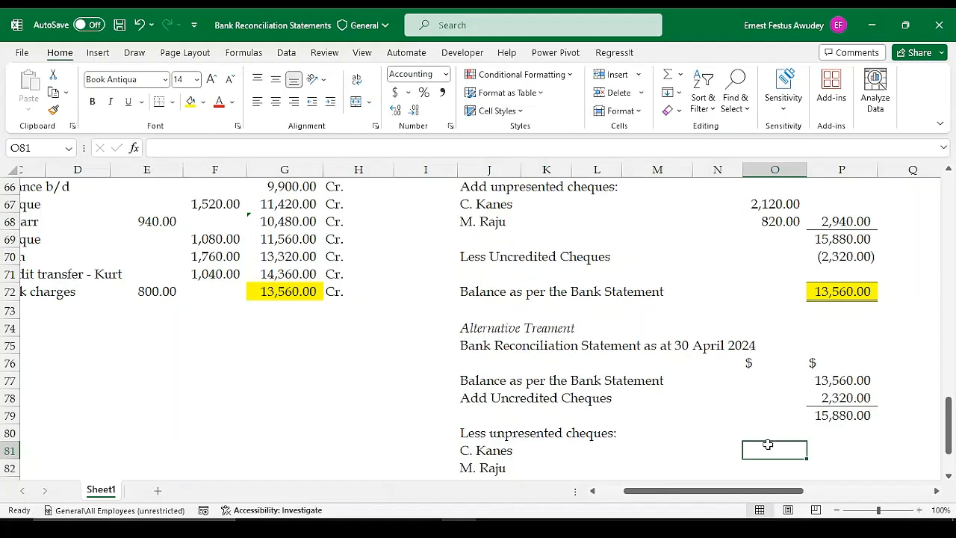
{"action": "type", "text": "=O67"}
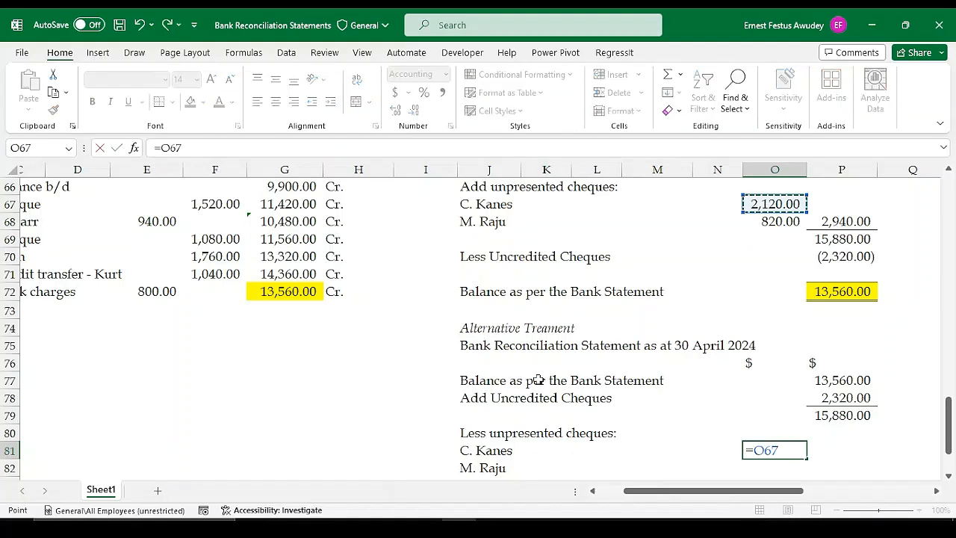
{"action": "key", "text": "Return"}
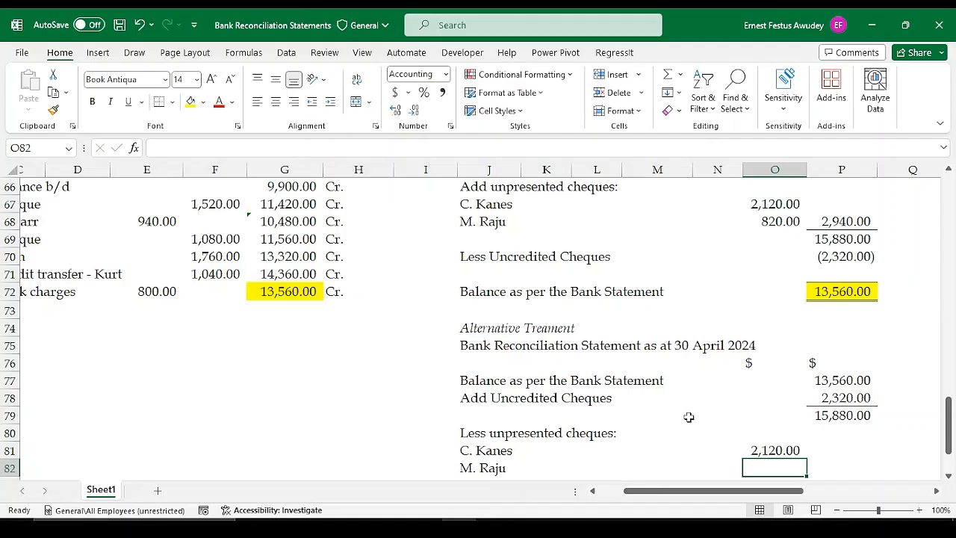
{"action": "type", "text": "=O68"}
{"action": "key", "text": "Return"}
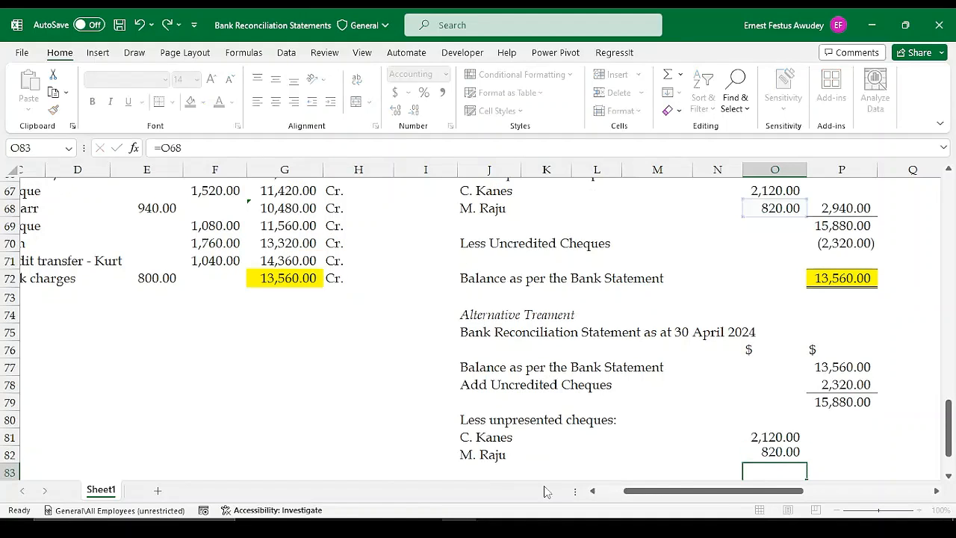
Step: Total the unpresented cheques of the alternative statement in P82 with =SUM(O81:O82)
{"action": "left_click", "coordinate": [842, 465]}
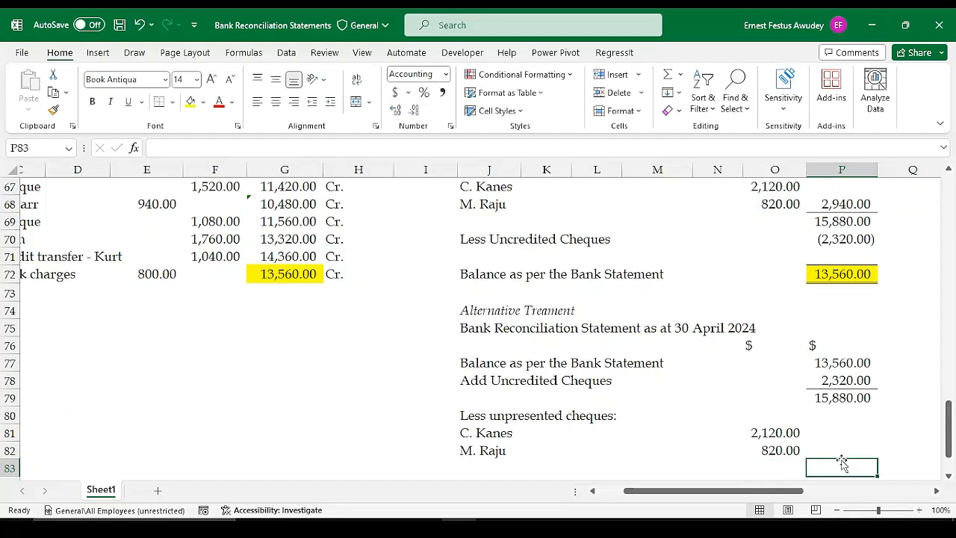
{"action": "left_click", "coordinate": [829, 440]}
{"action": "left_click", "coordinate": [833, 451]}
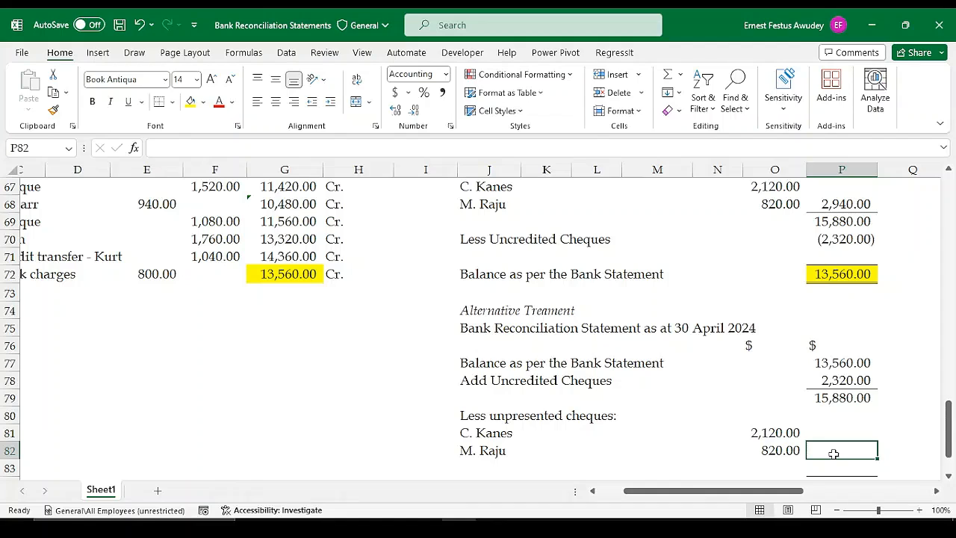
{"action": "key", "text": "alt+equal"}
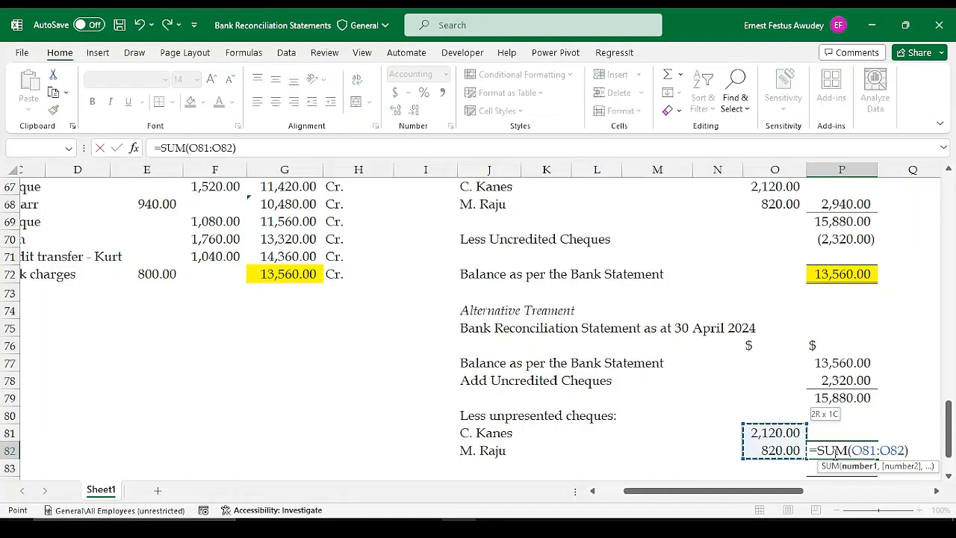
{"action": "key", "text": "Return"}
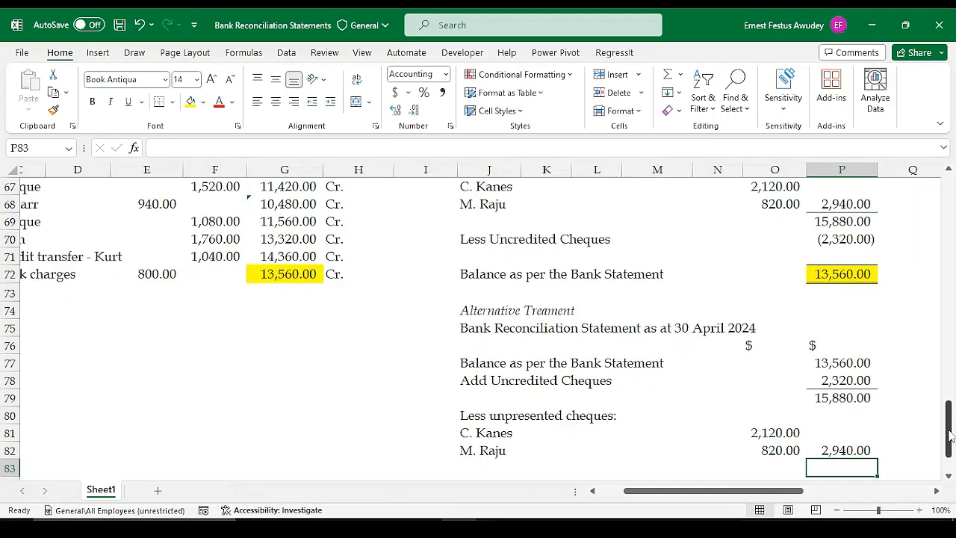
Step: Calculate the balance as per adjusted cash book in P84 with the formula =P79-P82
{"action": "scroll", "coordinate": [839, 416], "scroll_direction": "down", "scroll_amount": 2}
{"action": "left_click", "coordinate": [849, 421]}
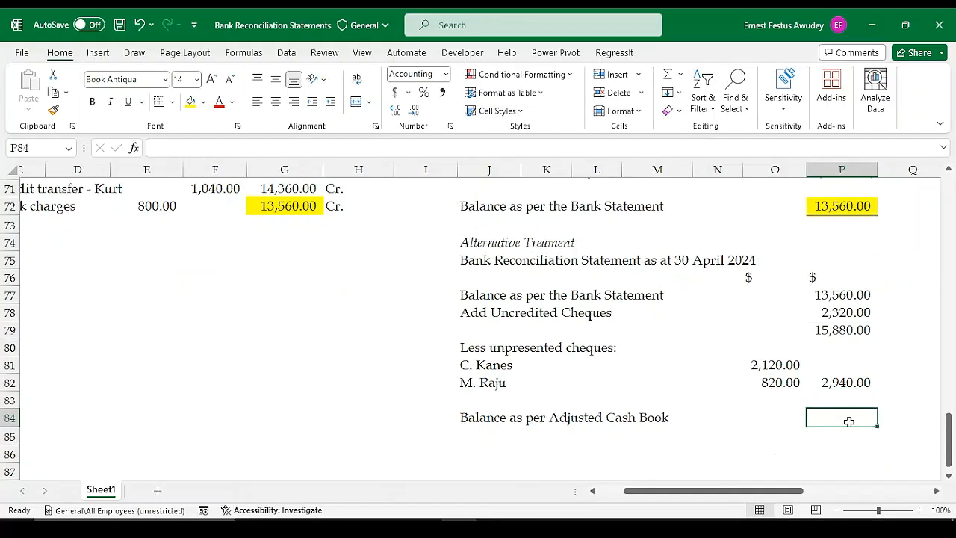
{"action": "type", "text": "="}
{"action": "left_click", "coordinate": [837, 333]}
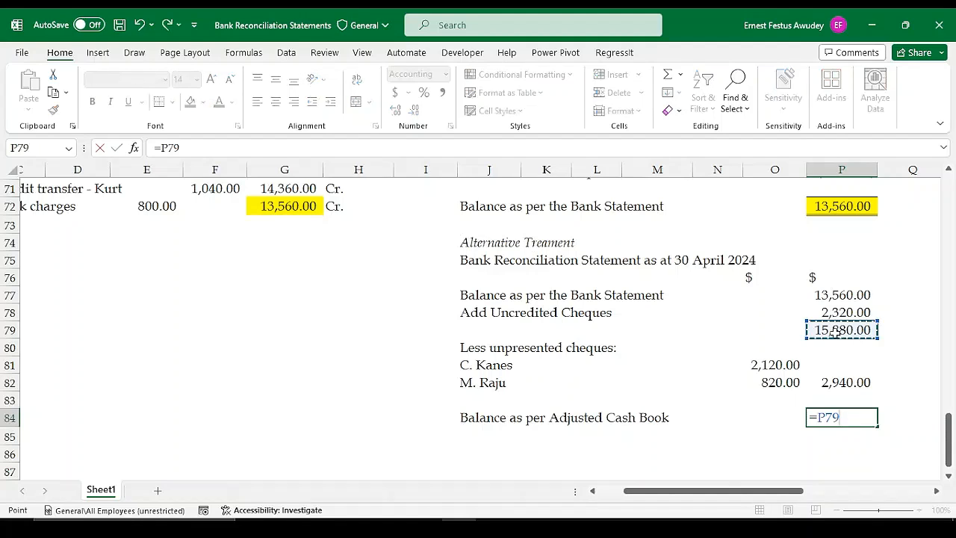
{"action": "type", "text": "-"}
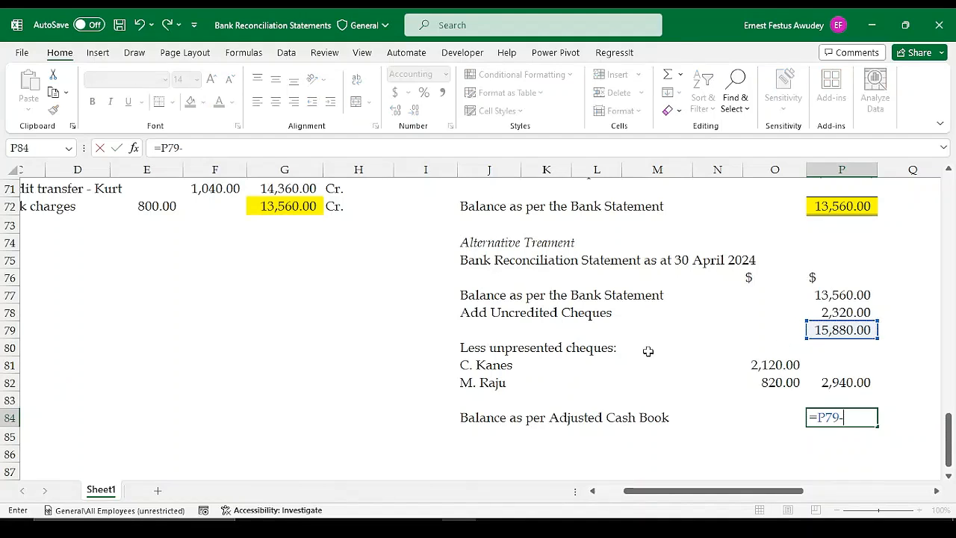
{"action": "left_click", "coordinate": [847, 381]}
{"action": "key", "text": "Return"}
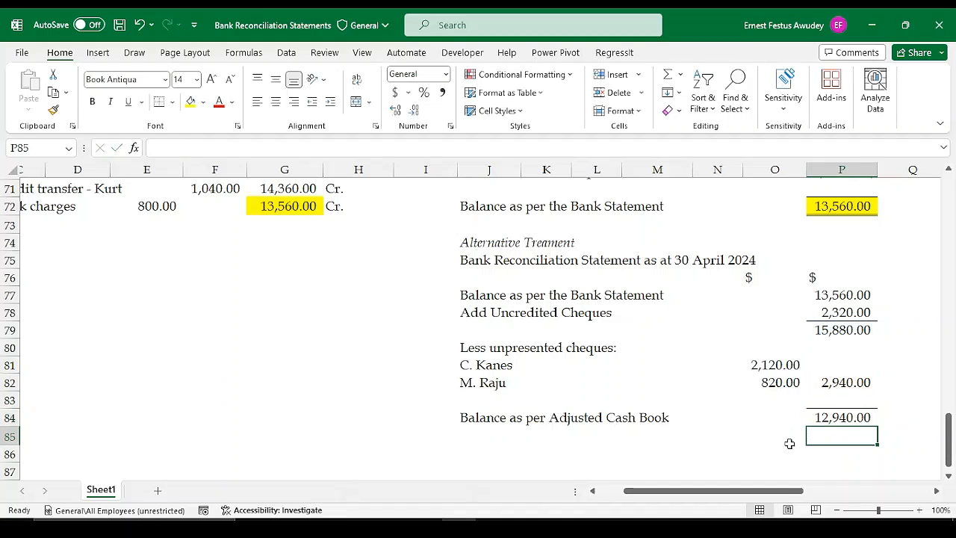
Step: Highlight the alternative statement's closing balance in P84 with yellow fill
{"action": "left_click", "coordinate": [839, 419]}
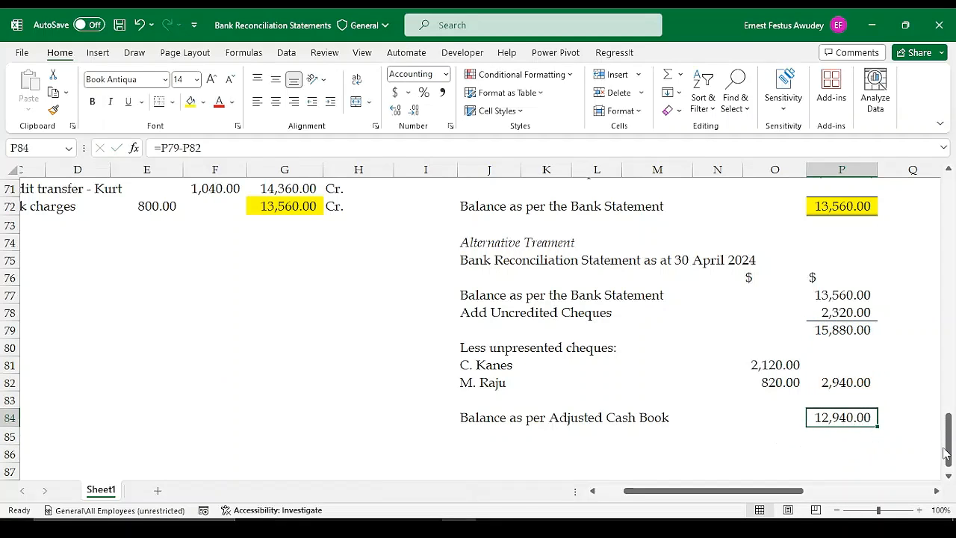
{"action": "mouse_move", "coordinate": [945, 453]}
{"action": "left_mouse_down"}
{"action": "mouse_move", "coordinate": [952, 418]}
{"action": "mouse_move", "coordinate": [950, 451]}
{"action": "left_mouse_up"}
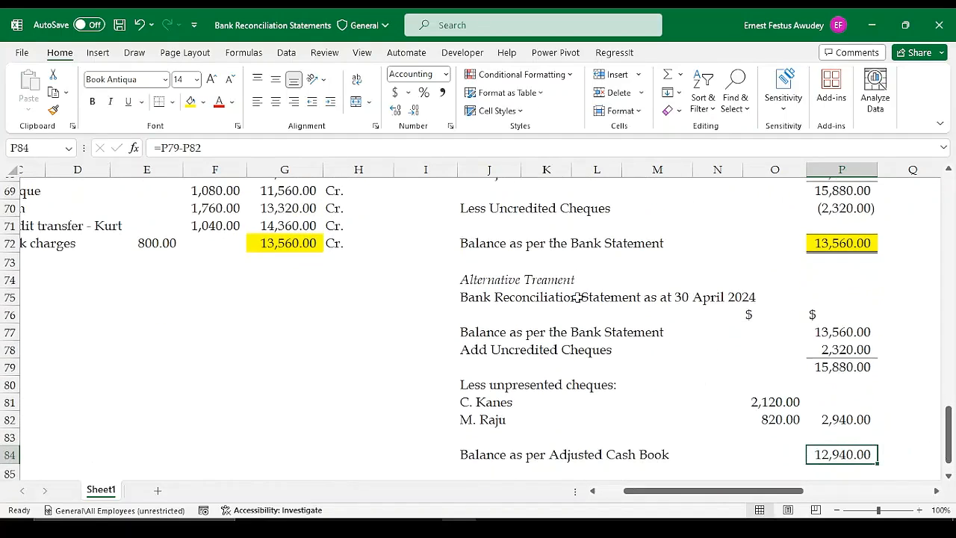
{"action": "left_click", "coordinate": [191, 102]}
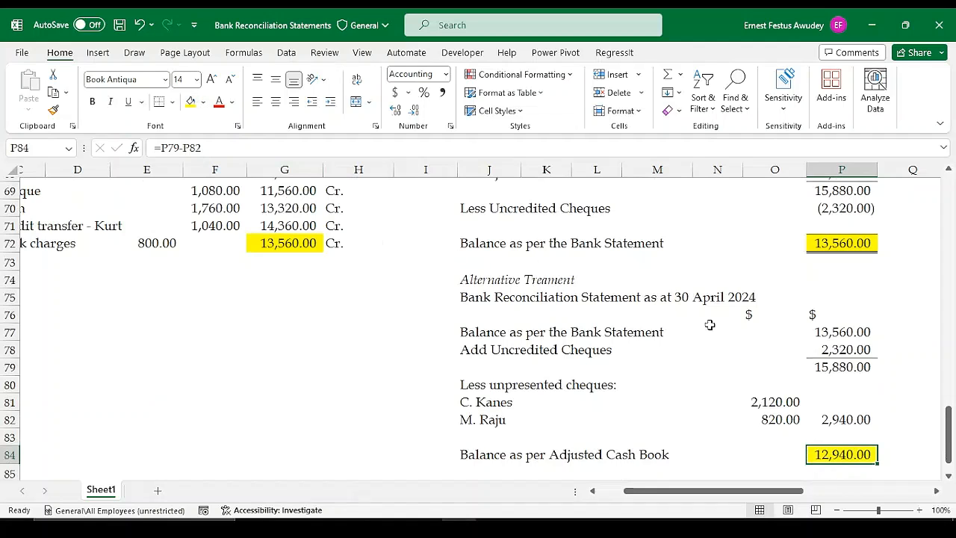
Step: Highlight the balance b/d amount of the adjusted cash book in M59 with yellow fill
{"action": "left_click_drag", "start_coordinate": [953, 439], "coordinate": [950, 381]}
{"action": "left_click", "coordinate": [662, 318]}
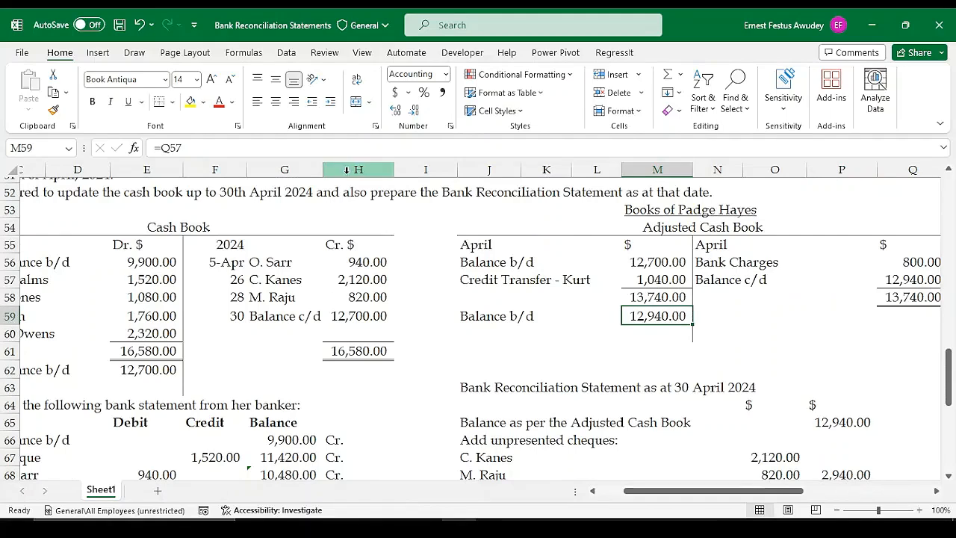
{"action": "left_click", "coordinate": [191, 102]}
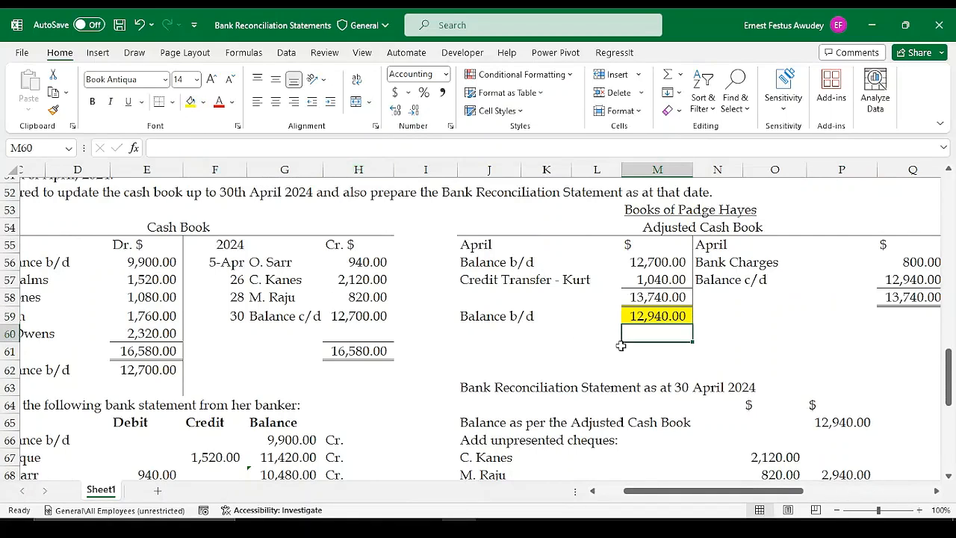
{"action": "left_click", "coordinate": [780, 374]}
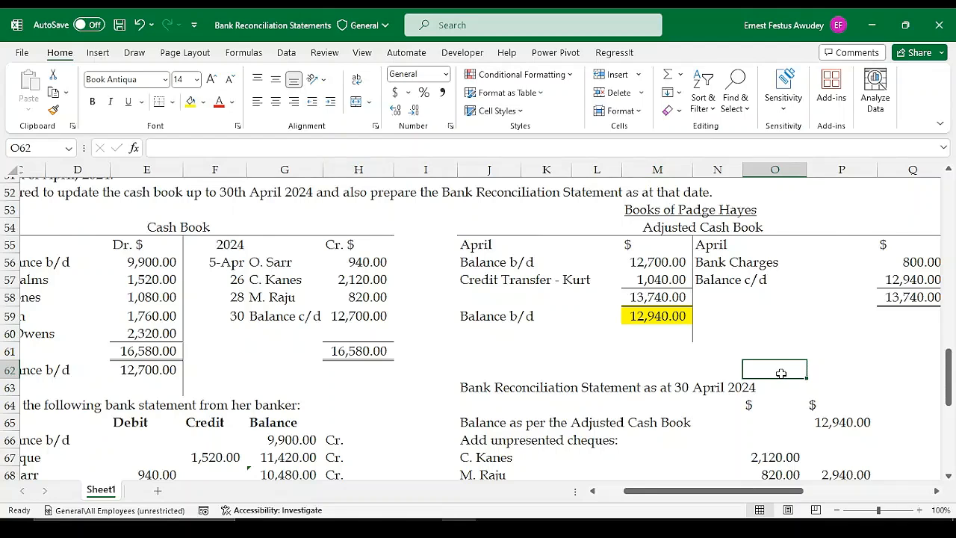
Step: Review the cash book, bank statement and adjusted cash book against both bank reconciliation statements, including the uncredited and unpresented cheques
{"action": "left_click_drag", "start_coordinate": [768, 494], "coordinate": [708, 494]}
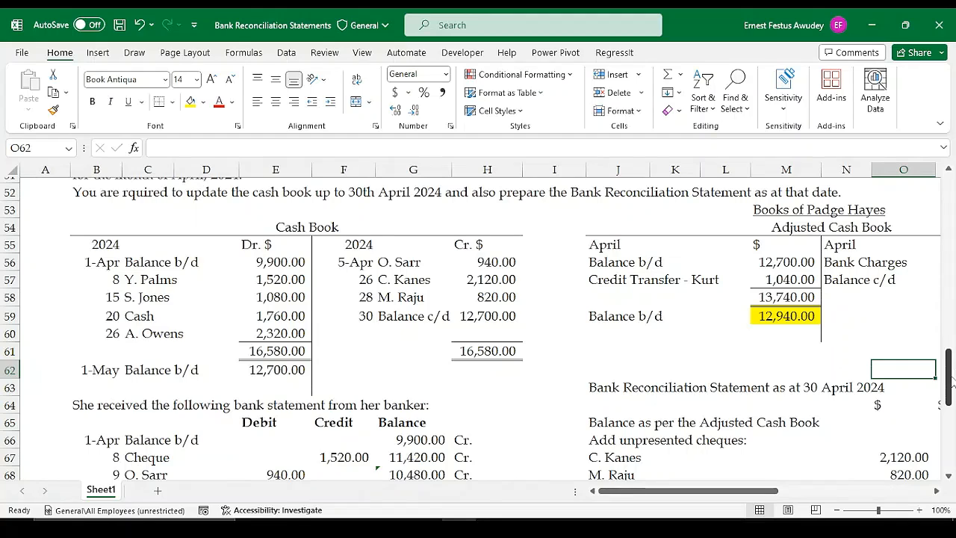
{"action": "scroll", "coordinate": [952, 381], "scroll_direction": "down", "scroll_amount": 3}
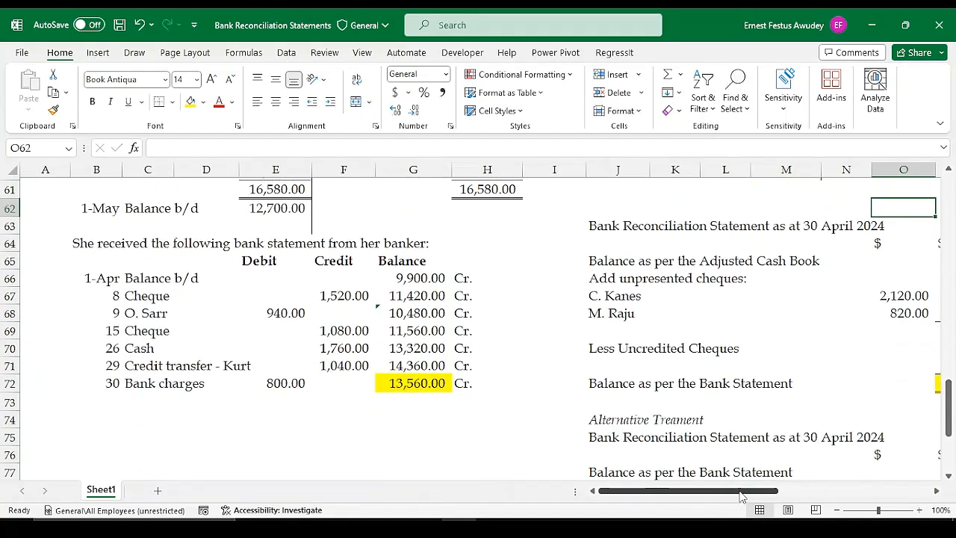
{"action": "left_click_drag", "start_coordinate": [742, 495], "coordinate": [796, 493]}
{"action": "left_click_drag", "start_coordinate": [951, 410], "coordinate": [951, 448]}
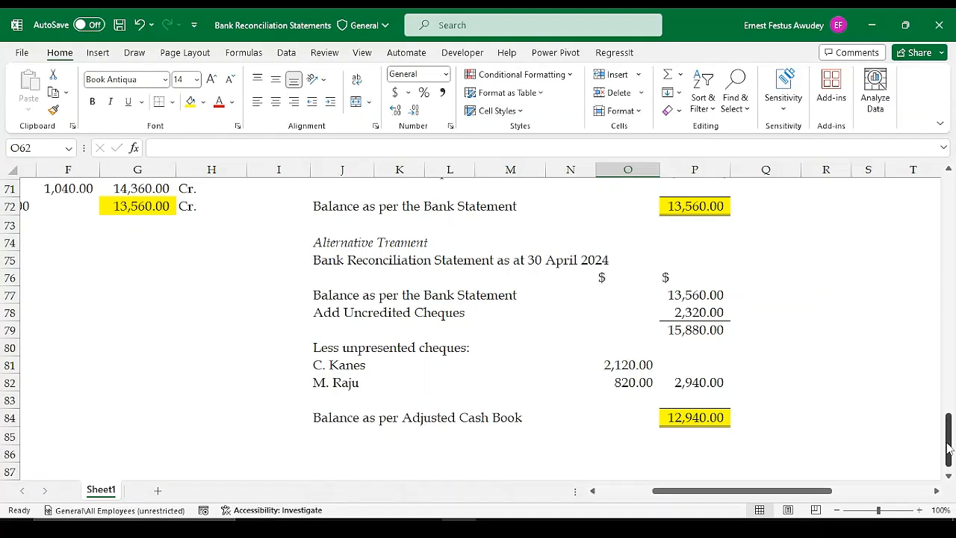
{"action": "left_click_drag", "start_coordinate": [809, 494], "coordinate": [780, 494]}
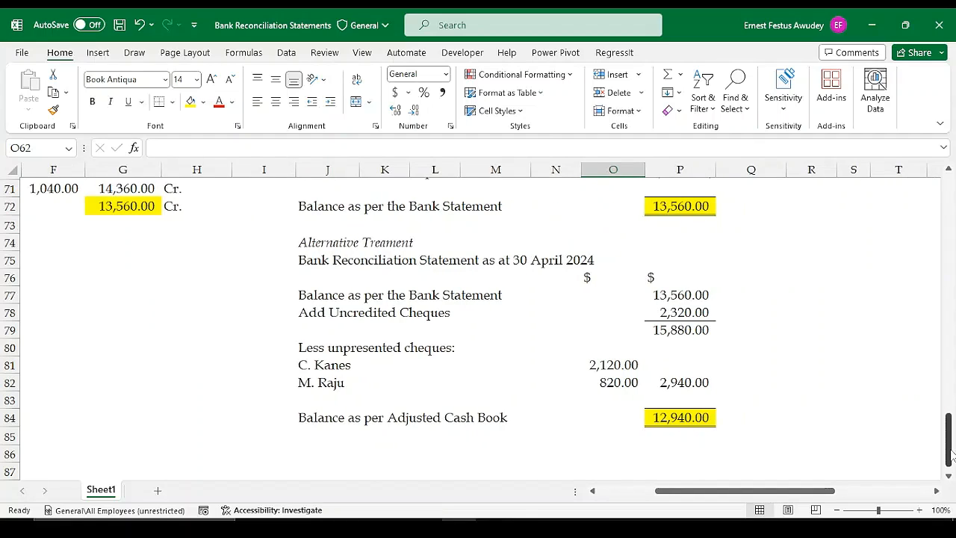
{"action": "left_click_drag", "start_coordinate": [952, 454], "coordinate": [951, 390]}
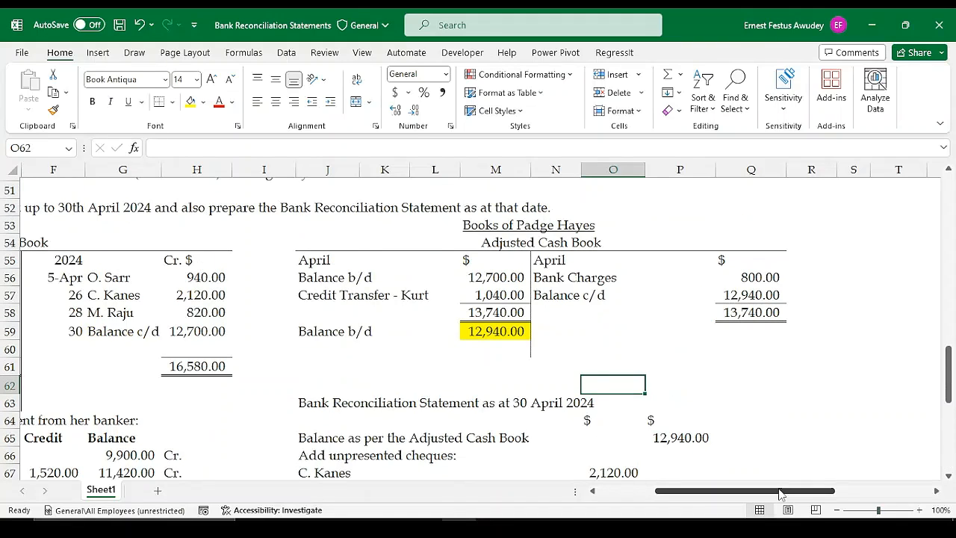
{"action": "left_click_drag", "start_coordinate": [779, 492], "coordinate": [722, 492]}
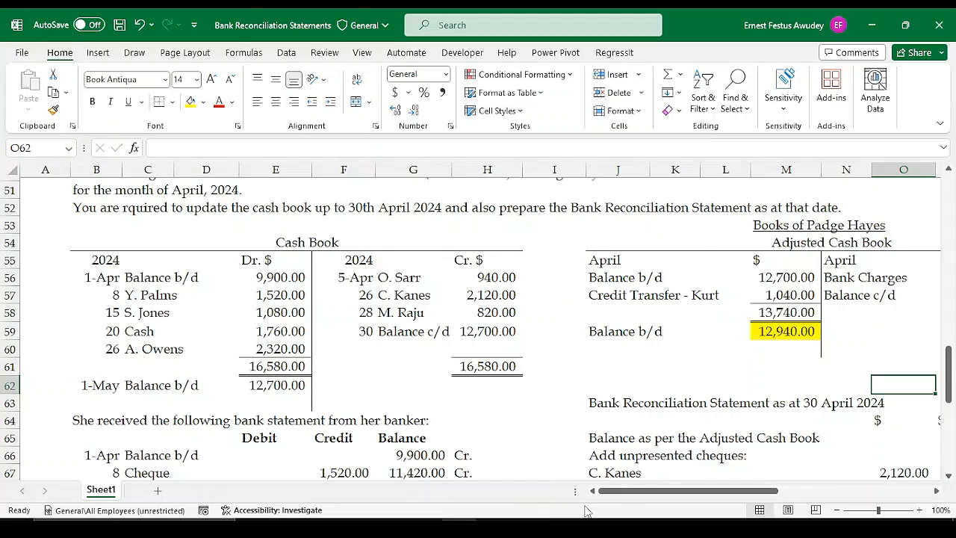
{"action": "mouse_move", "coordinate": [625, 495]}
{"action": "left_mouse_down"}
{"action": "mouse_move", "coordinate": [722, 496]}
{"action": "mouse_move", "coordinate": [609, 499]}
{"action": "left_mouse_up"}
{"action": "left_click_drag", "start_coordinate": [949, 373], "coordinate": [949, 451]}
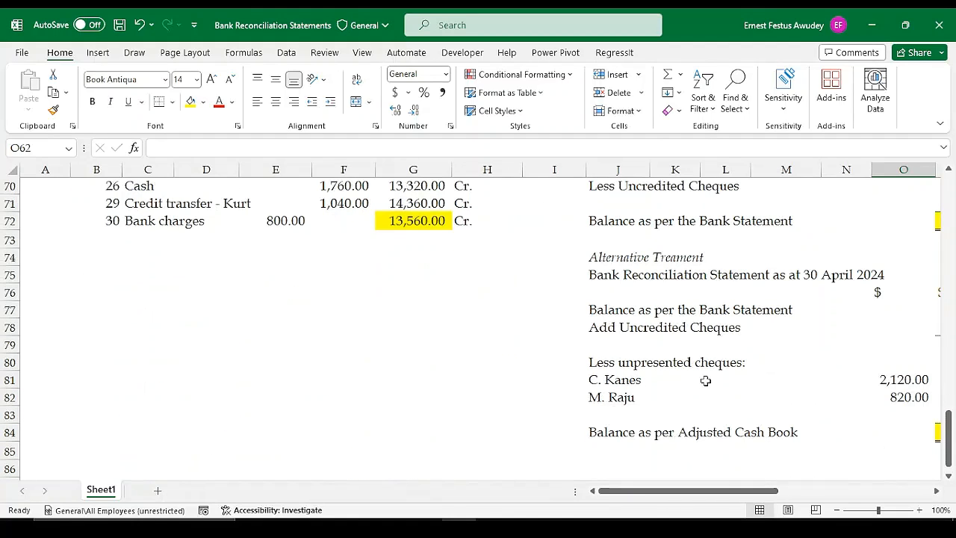
{"action": "left_click", "coordinate": [604, 340]}
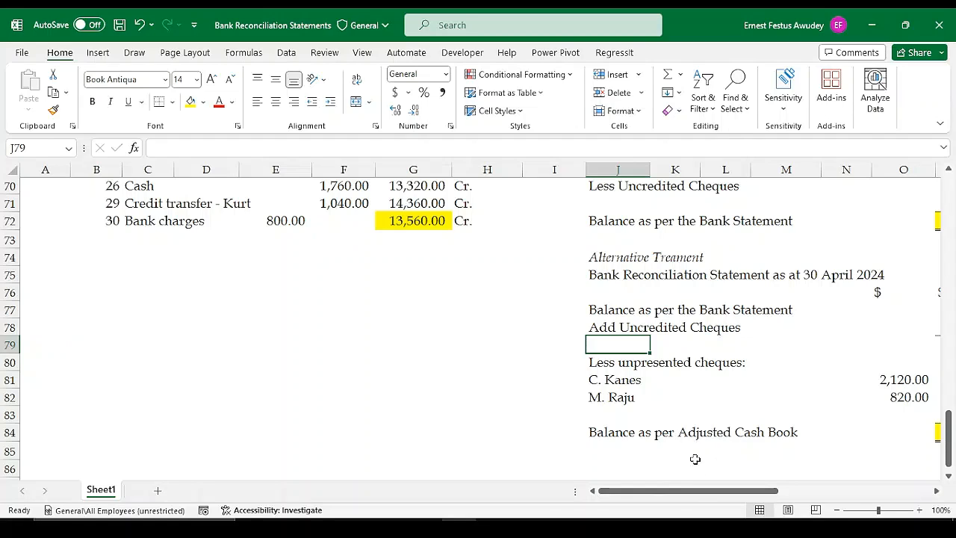
{"action": "left_click", "coordinate": [600, 409]}
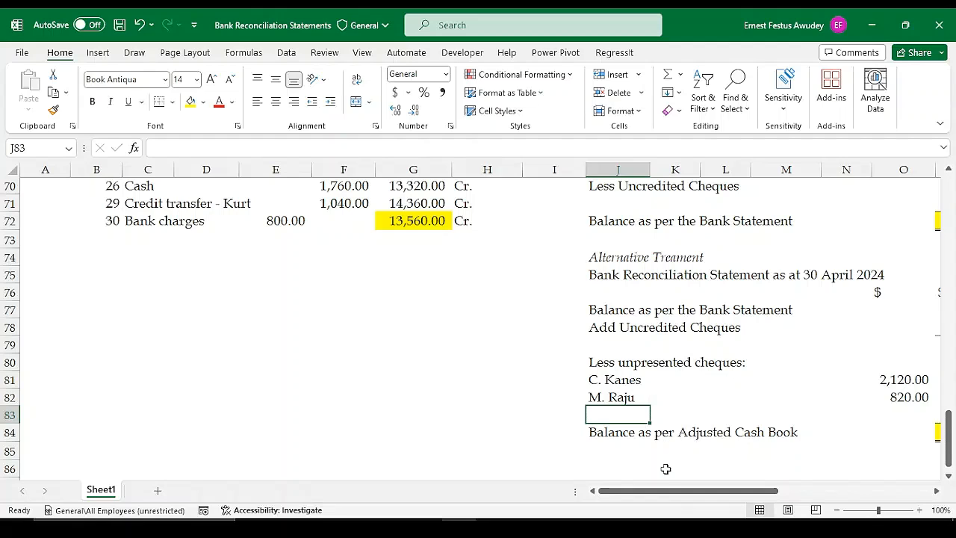
{"action": "left_click_drag", "start_coordinate": [665, 495], "coordinate": [705, 492]}
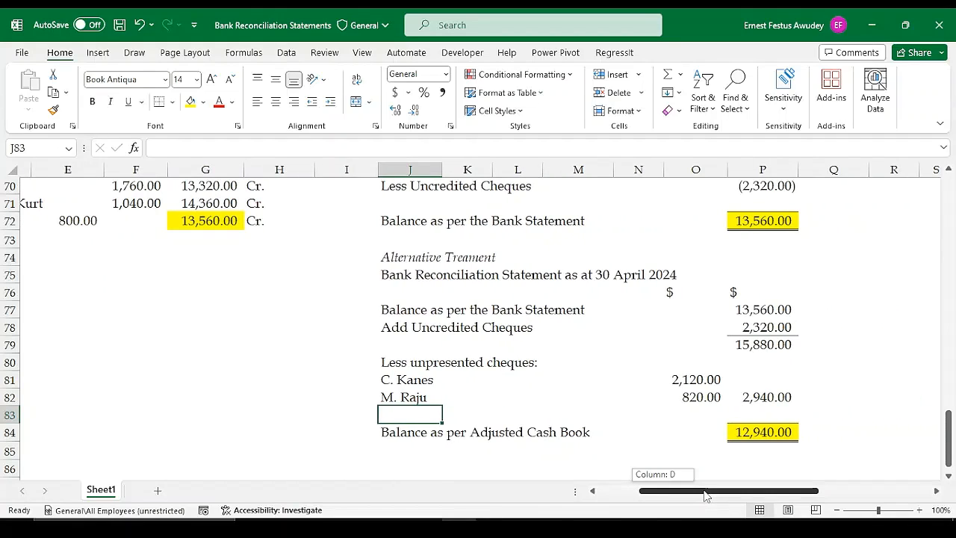
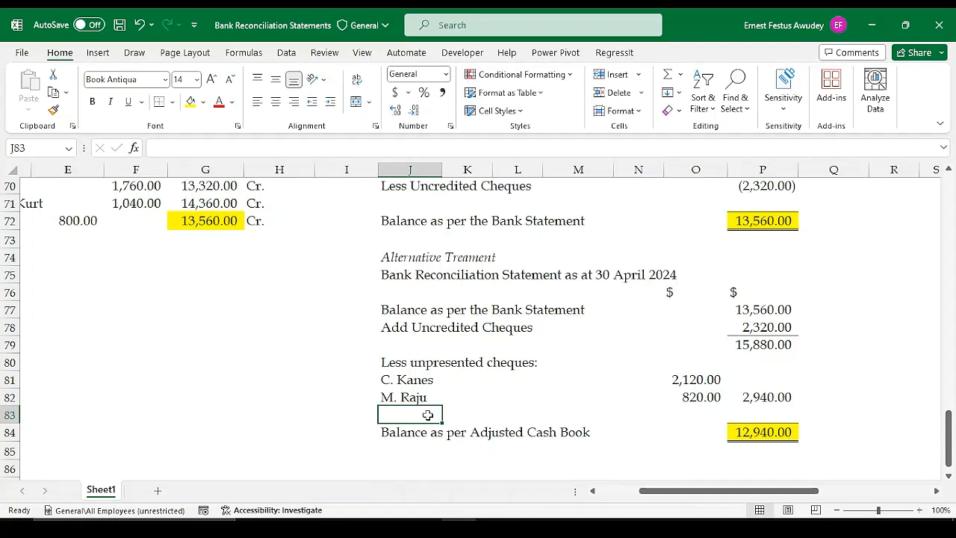
Step: Add a "Wrong credit" line in J83 of the alternative statement with the placeholder XX in O83
{"action": "type", "text": "Wrong credi"}
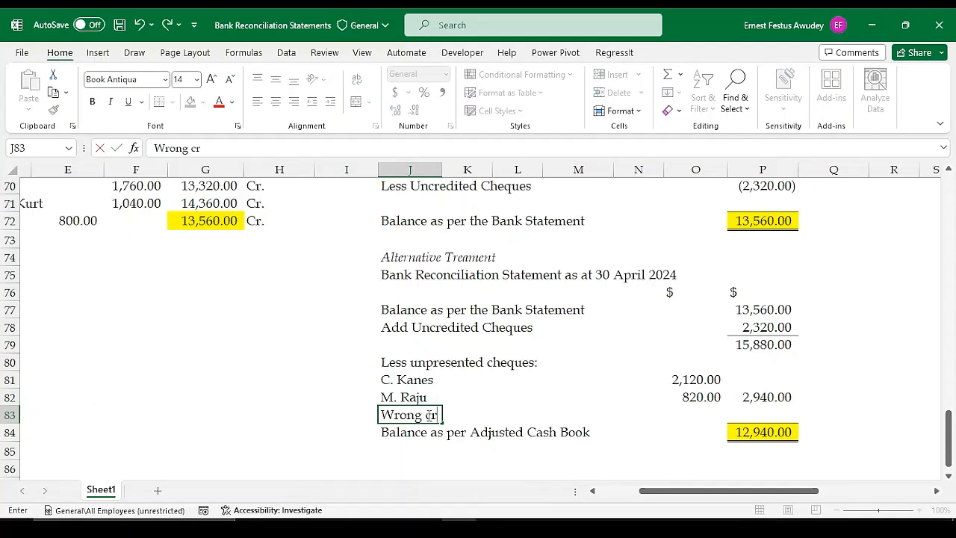
{"action": "key", "text": "Tab"}
{"action": "key", "text": "Tab"}
{"action": "key", "text": "Tab"}
{"action": "key", "text": "Tab"}
{"action": "key", "text": "Tab"}
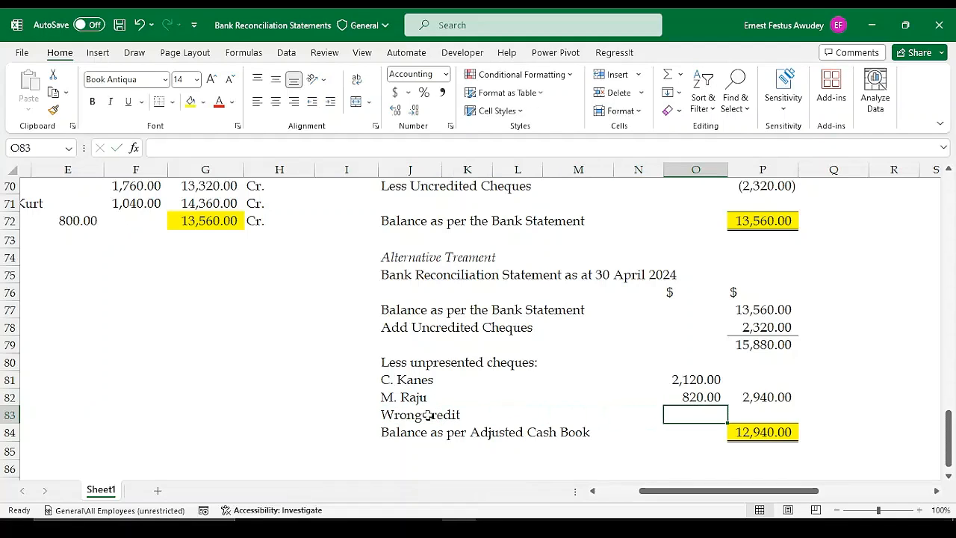
{"action": "type", "text": "X"}
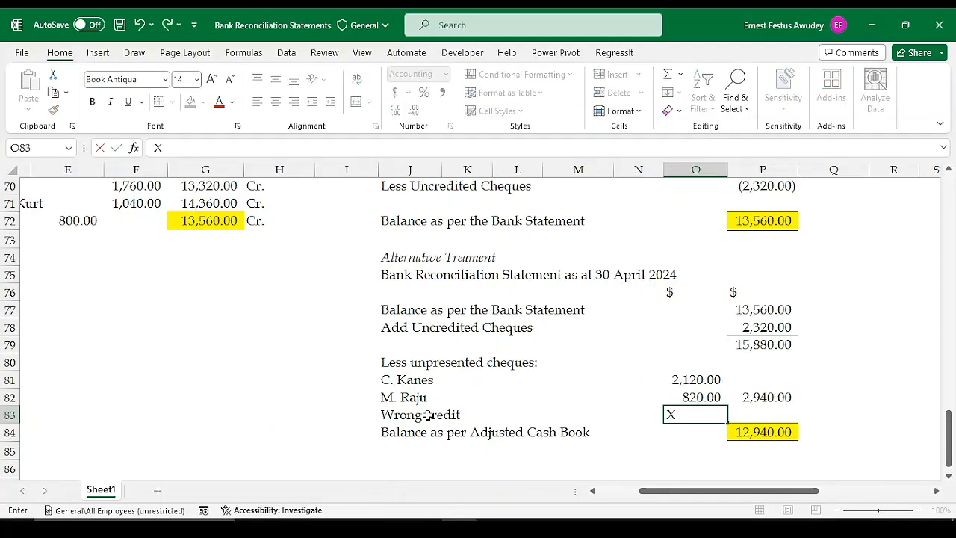
{"action": "type", "text": "X"}
{"action": "key", "text": "Return"}
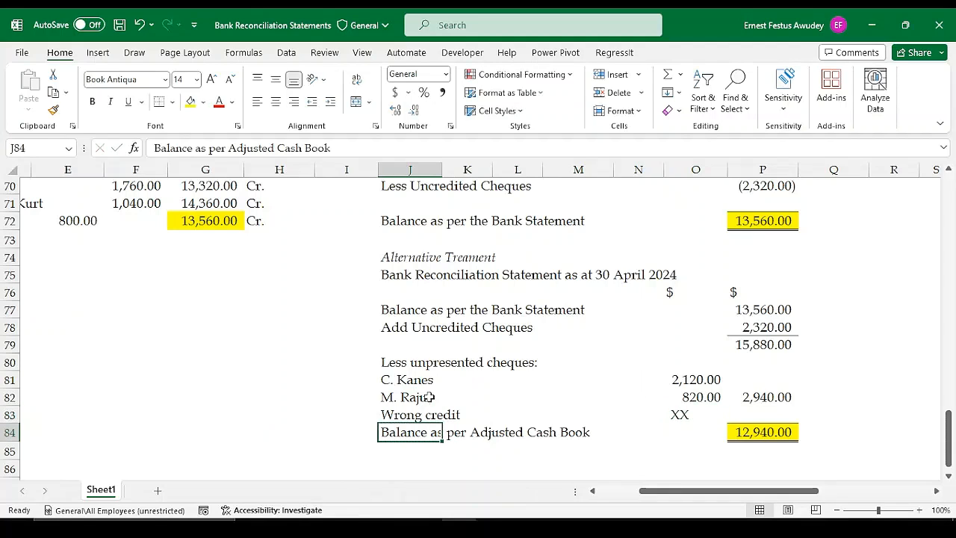
{"action": "left_click", "coordinate": [678, 413]}
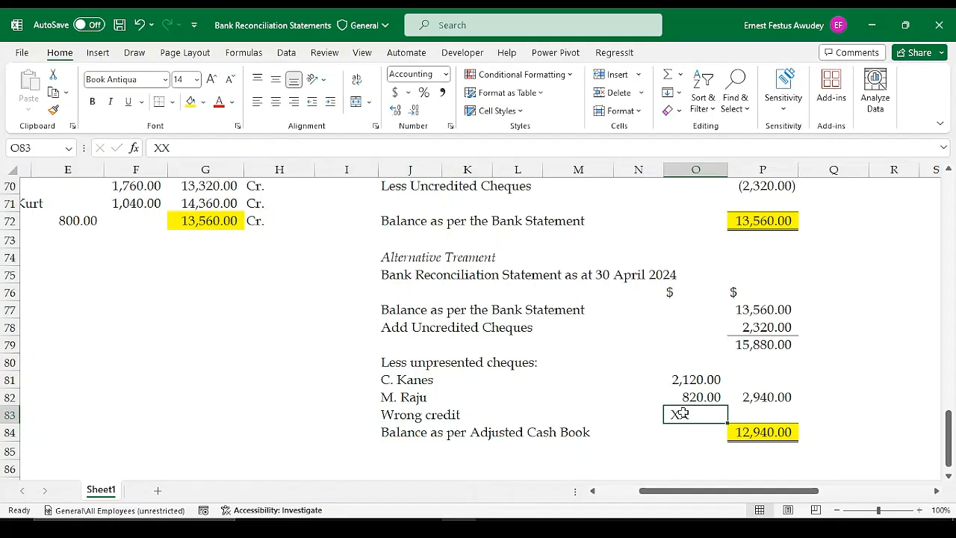
{"action": "left_click", "coordinate": [770, 397]}
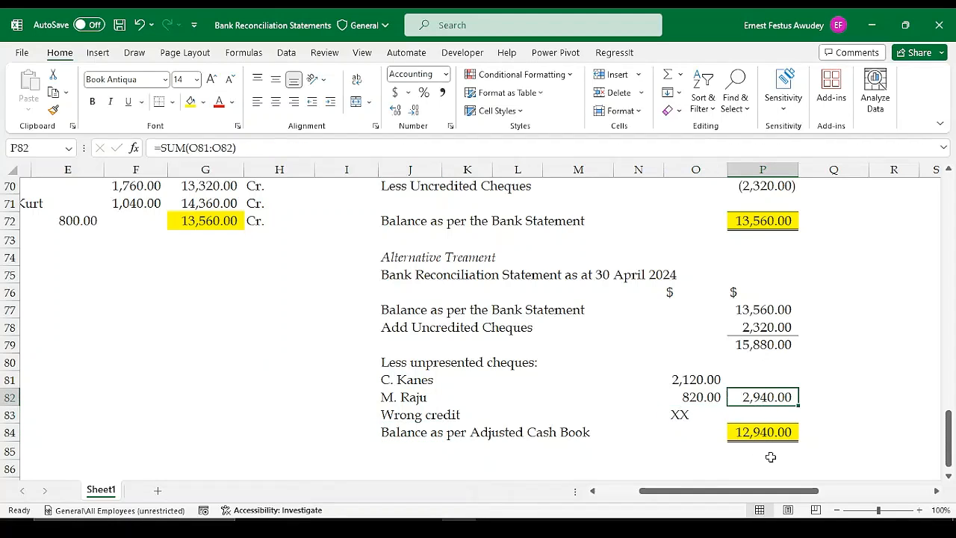
Step: Enter the label "Wrong debit" in J79 beneath Add Uncredited Cheques in the alternative statement
{"action": "left_click", "coordinate": [415, 342]}
{"action": "type", "text": "Wrong de"}
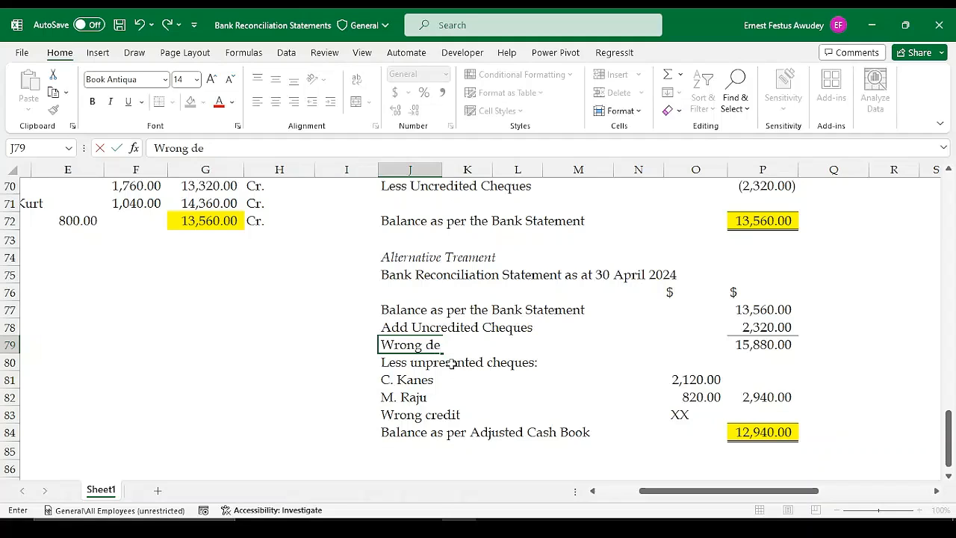
{"action": "type", "text": "bit"}
{"action": "key", "text": "Right"}
{"action": "key", "text": "Right"}
{"action": "key", "text": "Right"}
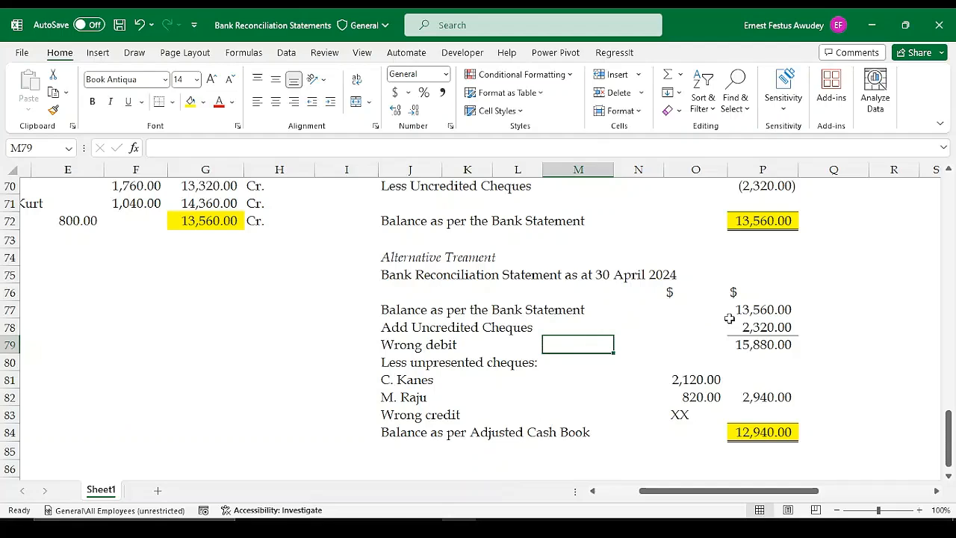
{"action": "left_click", "coordinate": [754, 326]}
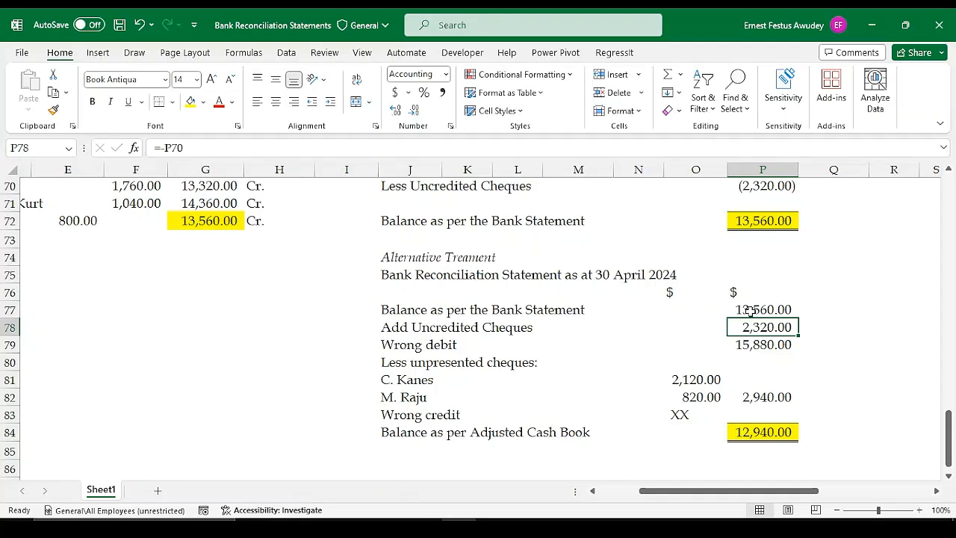
{"action": "left_click", "coordinate": [775, 345]}
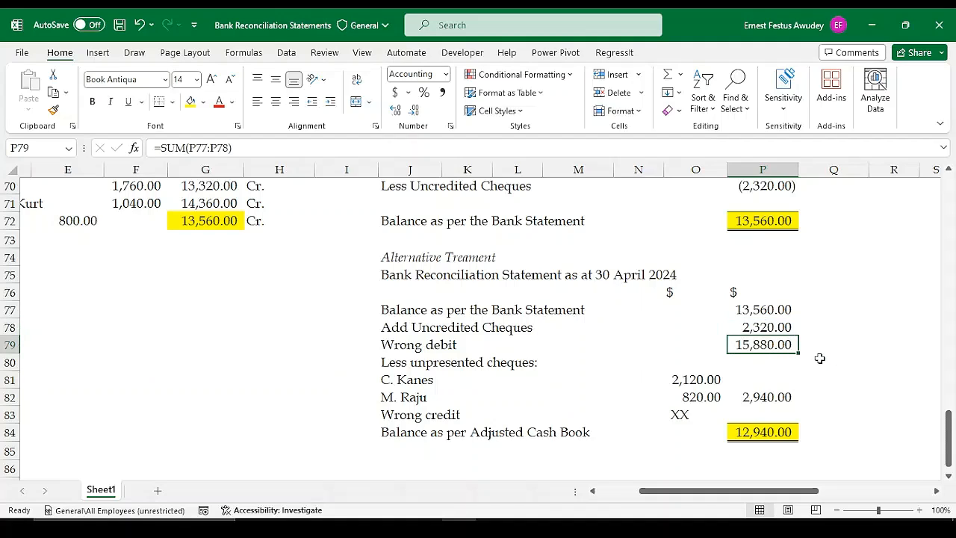
Step: Clear the "Wrong debit" label from J79 and the "Wrong credit" label from J83
{"action": "left_click", "coordinate": [418, 347]}
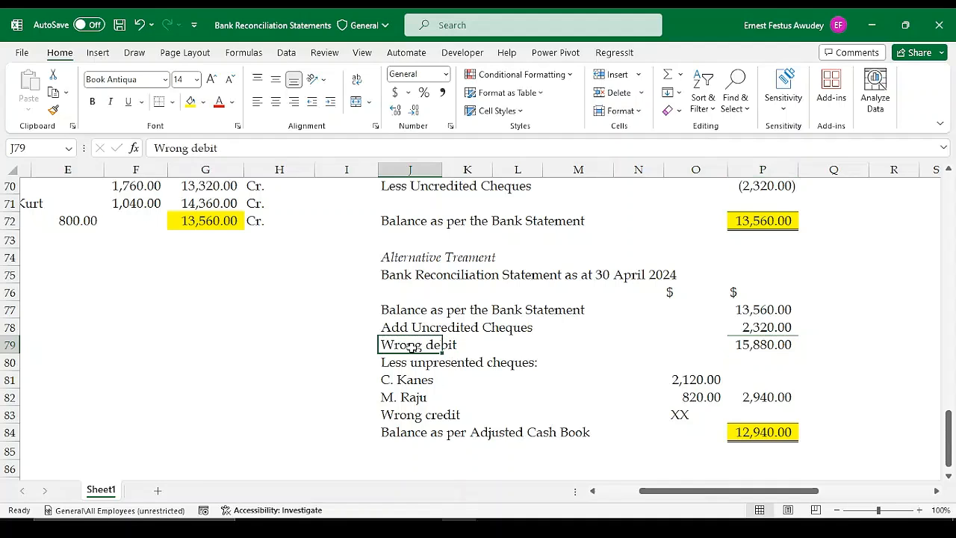
{"action": "key", "text": "BackSpace"}
{"action": "left_click", "coordinate": [400, 416]}
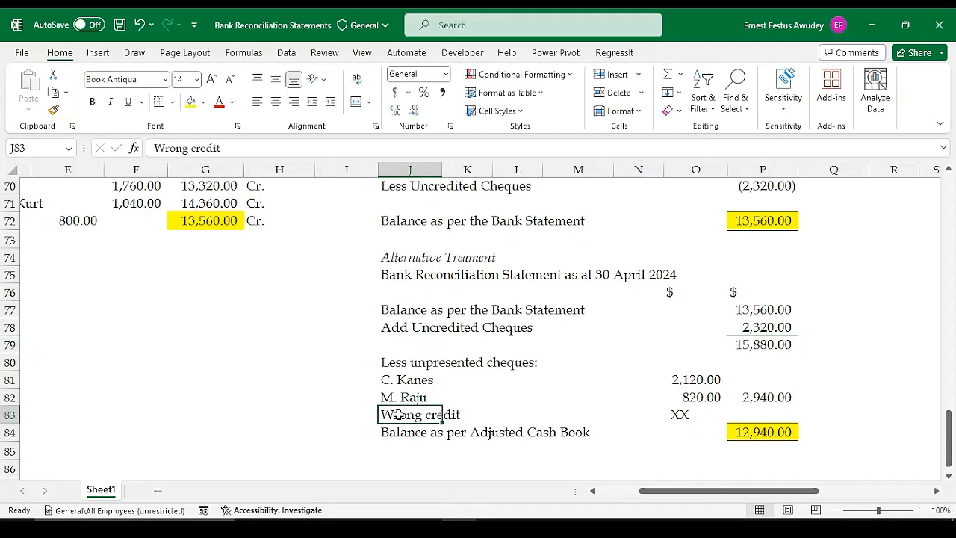
{"action": "key", "text": "BackSpace"}
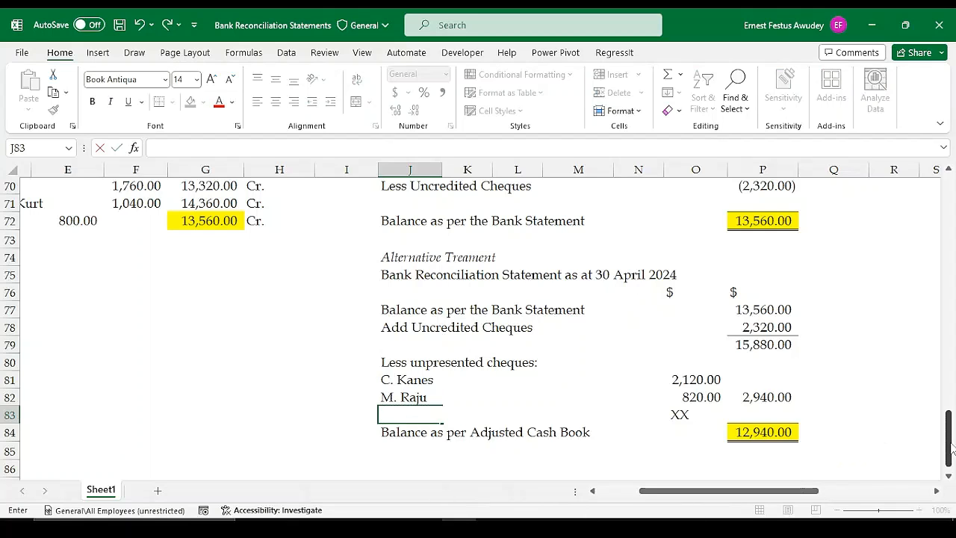
Step: Review the completed reconciliation and cash book, going back to the sample alternative statement and adjusted cash book formats
{"action": "left_click_drag", "start_coordinate": [950, 451], "coordinate": [950, 422]}
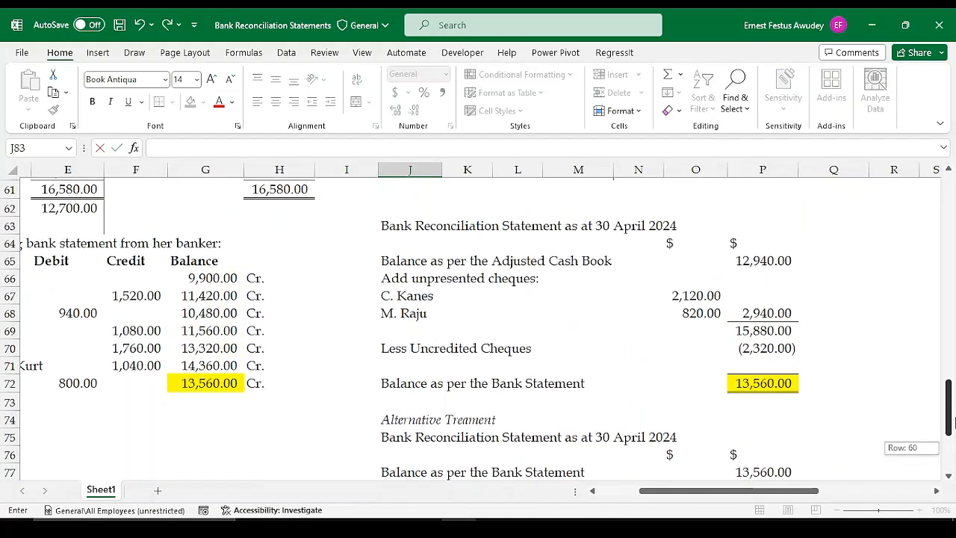
{"action": "mouse_move", "coordinate": [770, 492]}
{"action": "left_mouse_down"}
{"action": "mouse_move", "coordinate": [742, 495]}
{"action": "mouse_move", "coordinate": [753, 495]}
{"action": "left_mouse_up"}
{"action": "left_click_drag", "start_coordinate": [945, 439], "coordinate": [946, 395]}
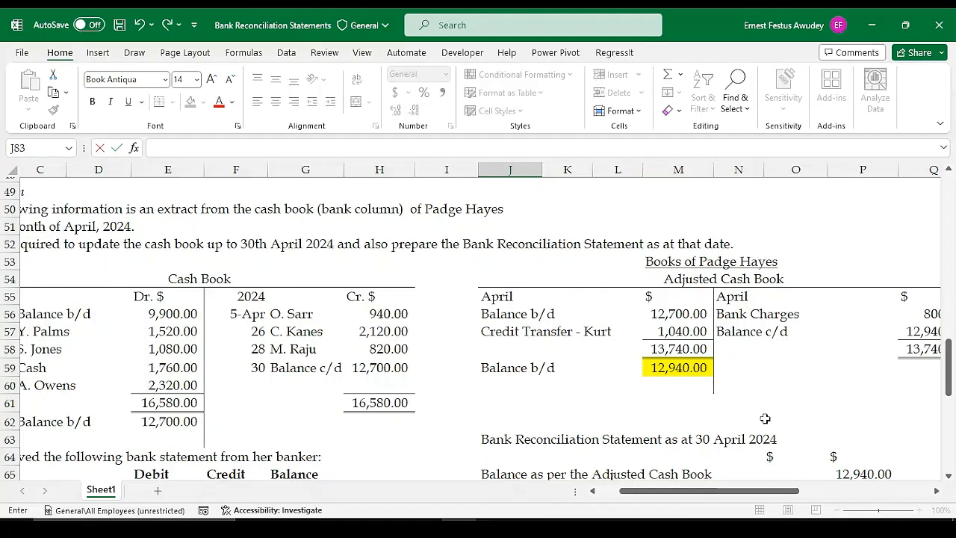
{"action": "left_click_drag", "start_coordinate": [950, 371], "coordinate": [950, 332]}
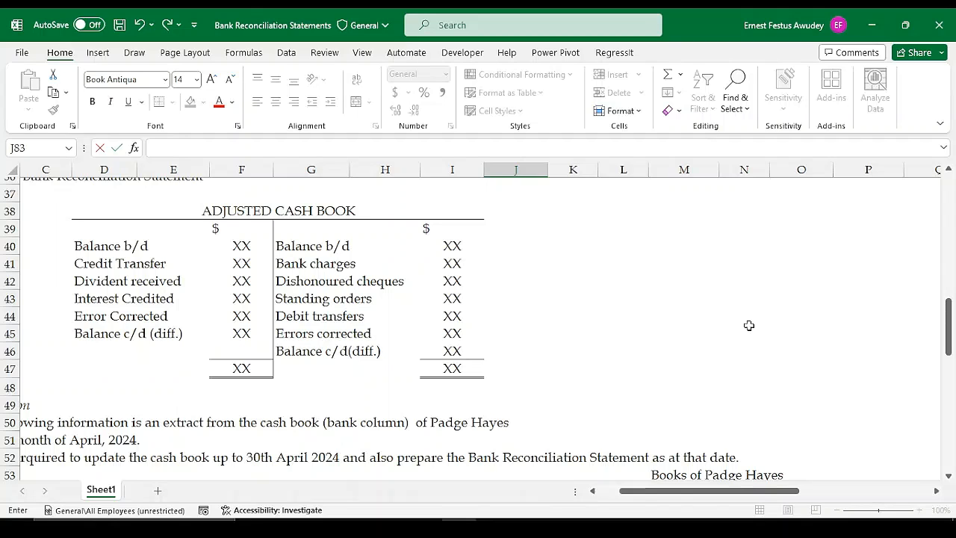
{"action": "left_click_drag", "start_coordinate": [952, 322], "coordinate": [951, 298]}
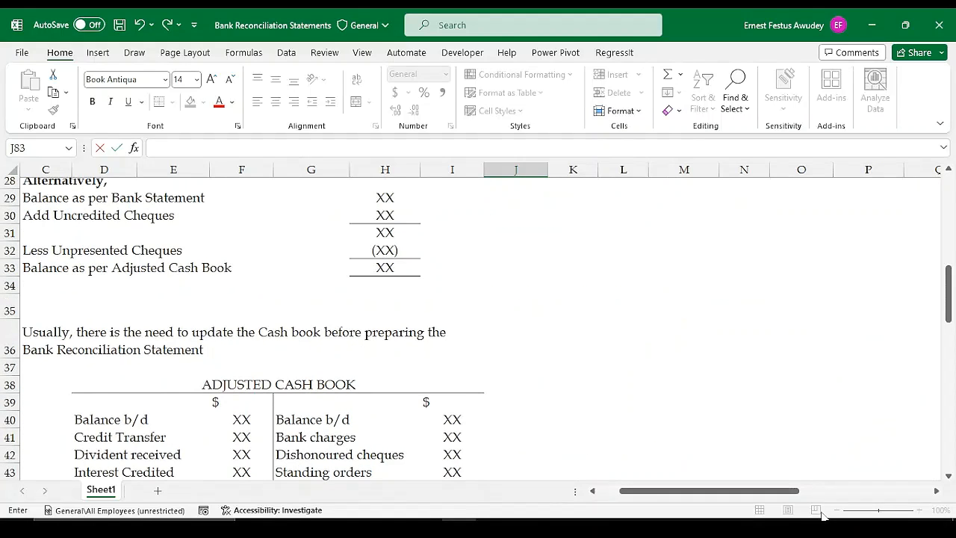
{"action": "left_click", "coordinate": [560, 409]}
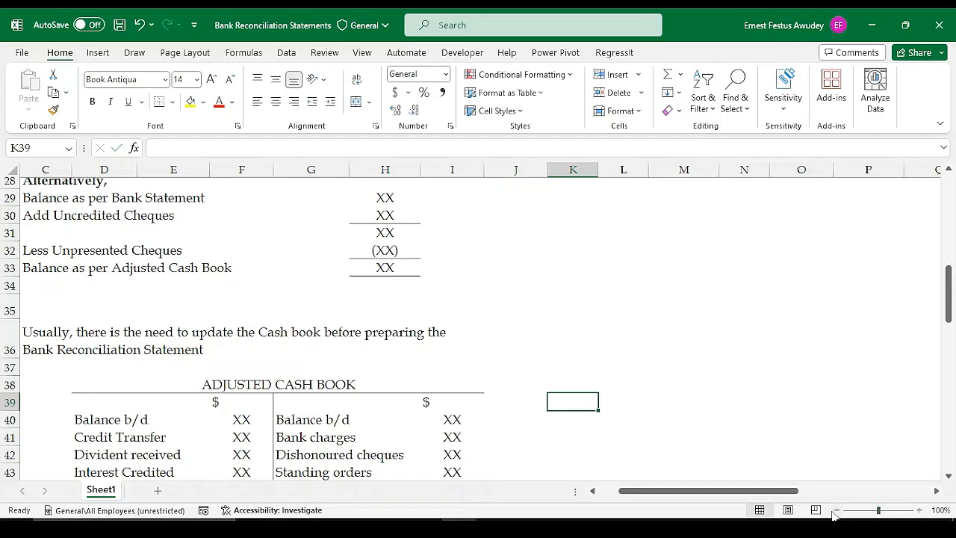
{"action": "left_click", "coordinate": [835, 513]}
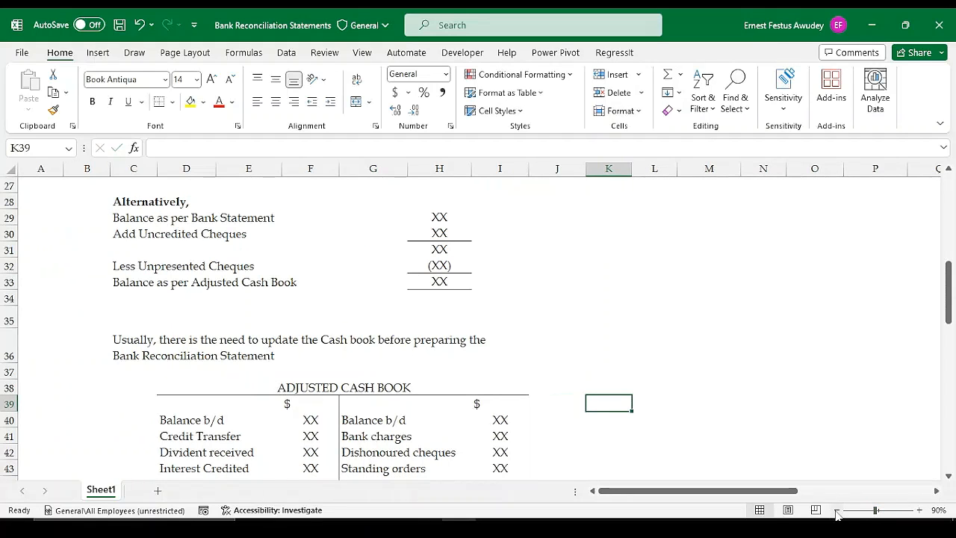
{"action": "left_click_drag", "start_coordinate": [721, 497], "coordinate": [712, 498]}
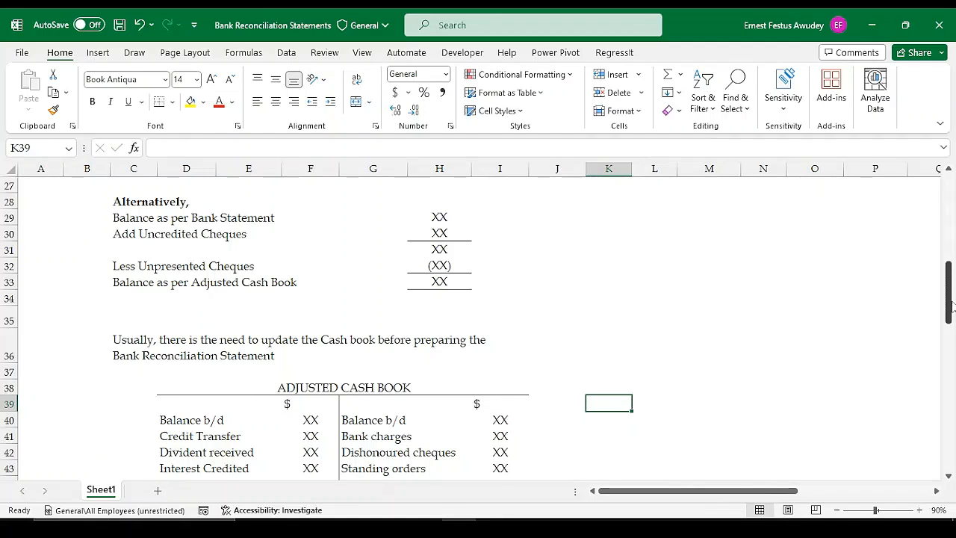
{"action": "left_click_drag", "start_coordinate": [950, 312], "coordinate": [951, 314]}
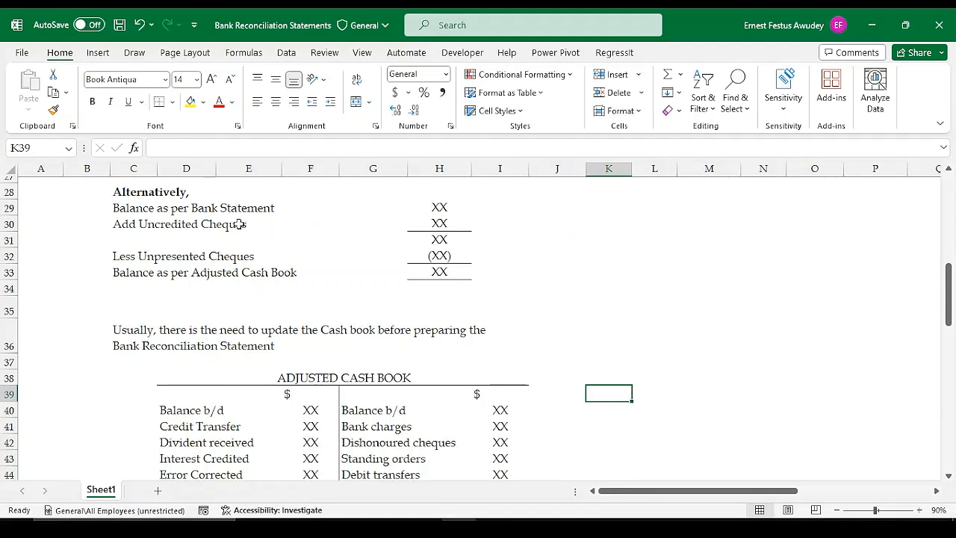
Step: Examine the sample's Add Uncredited Cheques line against the adjusting items on both sides of the sample adjusted cash book
{"action": "left_click", "coordinate": [129, 224]}
{"action": "left_click_drag", "start_coordinate": [148, 224], "coordinate": [222, 224]}
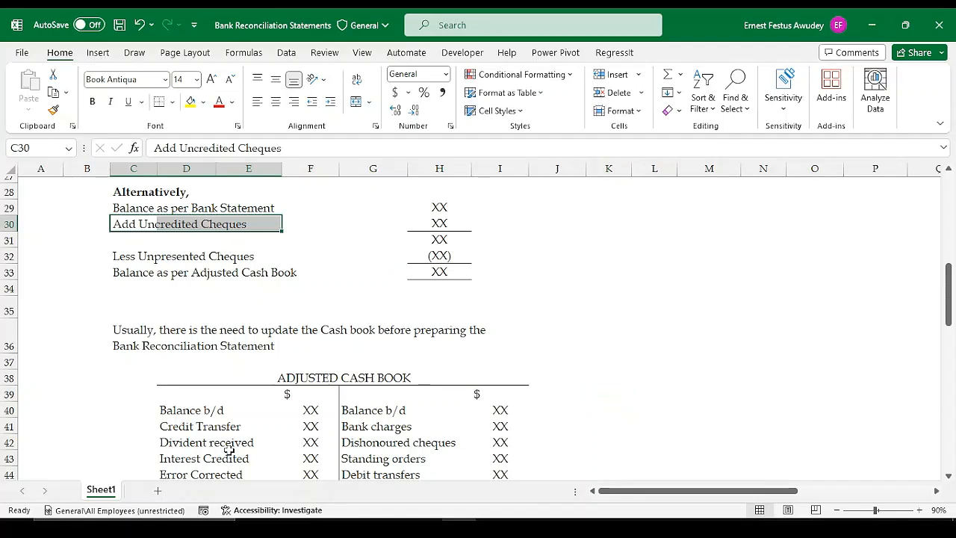
{"action": "left_click_drag", "start_coordinate": [233, 428], "coordinate": [231, 456]}
{"action": "left_click_drag", "start_coordinate": [173, 404], "coordinate": [166, 452]}
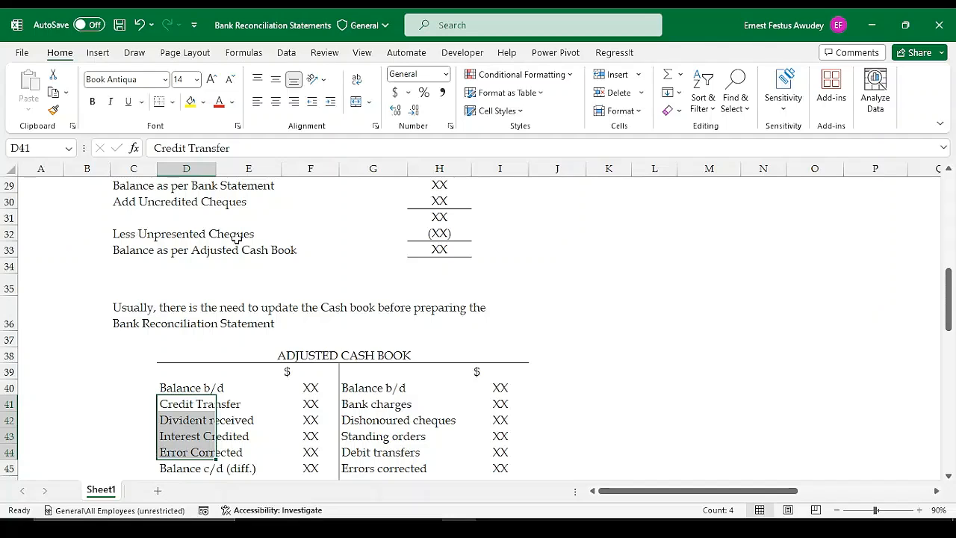
{"action": "key", "text": "Right"}
{"action": "key", "text": "Right"}
{"action": "key", "text": "Right"}
{"action": "key", "text": "shift+Down"}
{"action": "key", "text": "shift+Down"}
{"action": "key", "text": "shift+Down"}
{"action": "key", "text": "shift+Down"}
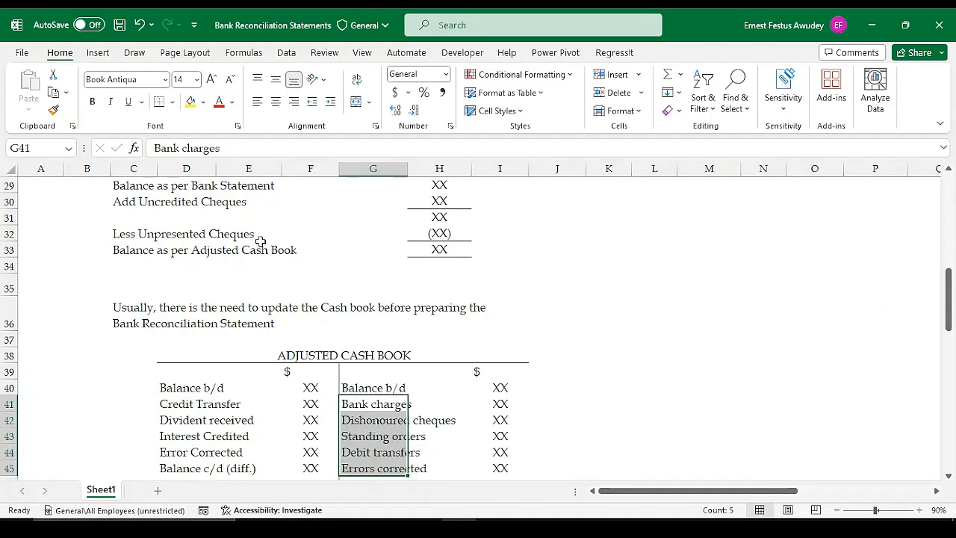
{"action": "left_click_drag", "start_coordinate": [131, 202], "coordinate": [232, 216]}
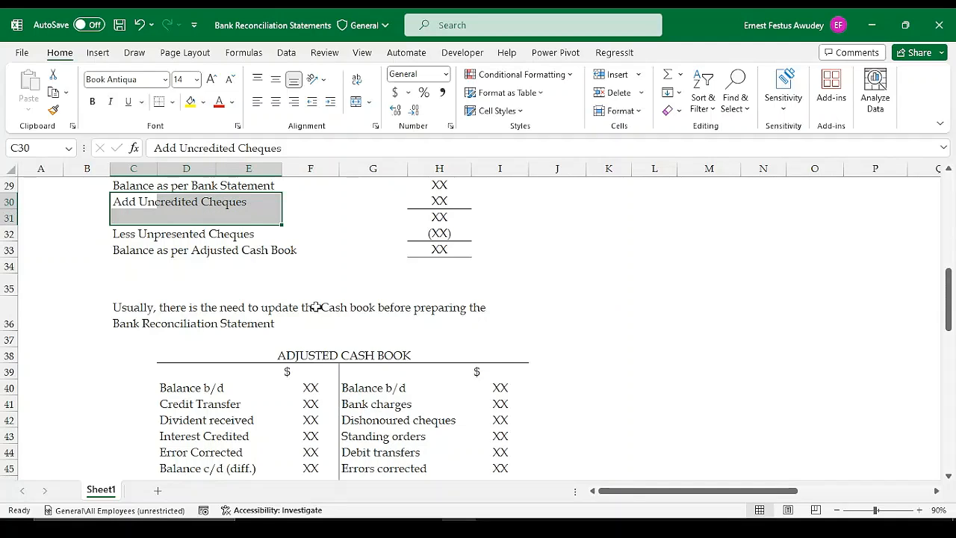
{"action": "left_click", "coordinate": [428, 400]}
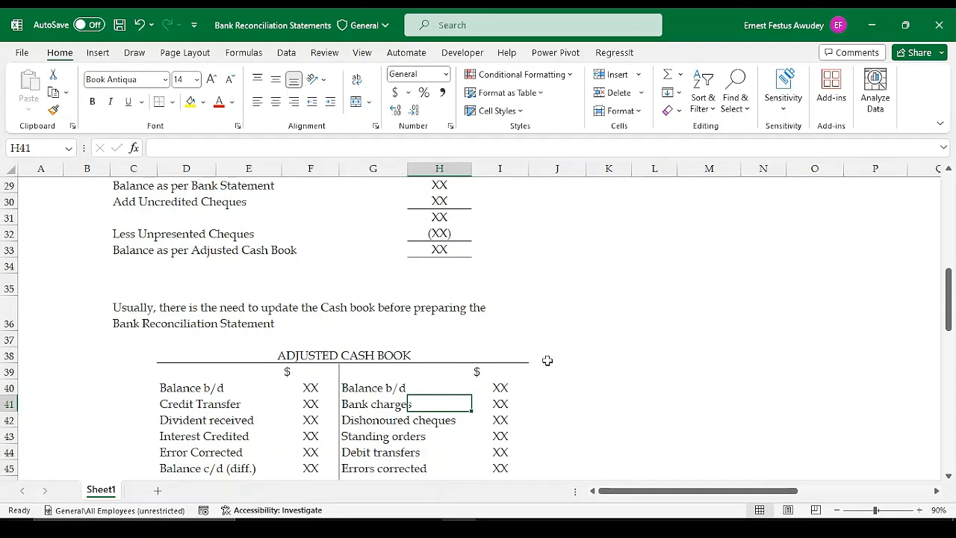
{"action": "scroll", "coordinate": [645, 353], "scroll_direction": "up", "scroll_amount": 2}
{"action": "scroll", "coordinate": [572, 315], "scroll_direction": "up", "scroll_amount": 2}
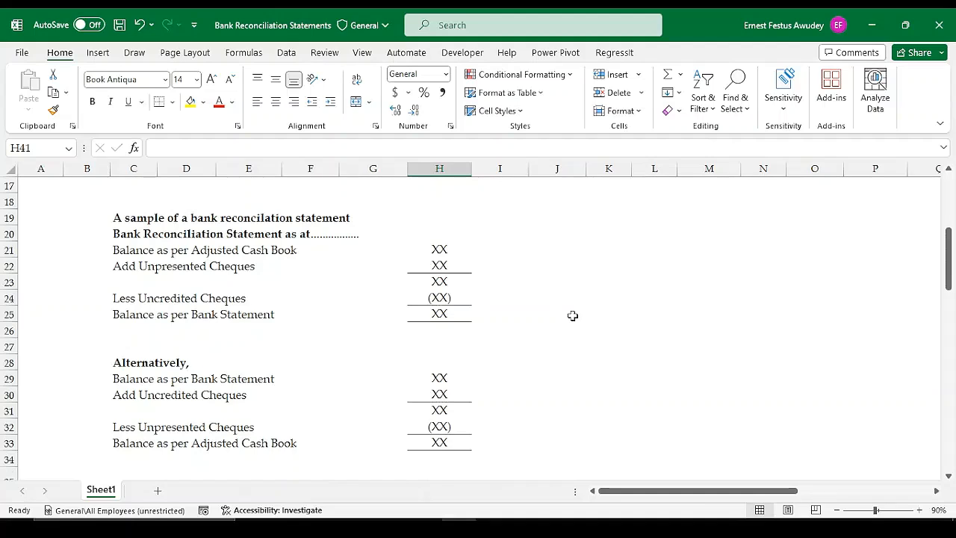
Step: Copy the sample bank reconciliation statement in C21:H27 to the area starting at J21
{"action": "left_click_drag", "start_coordinate": [146, 249], "coordinate": [470, 341]}
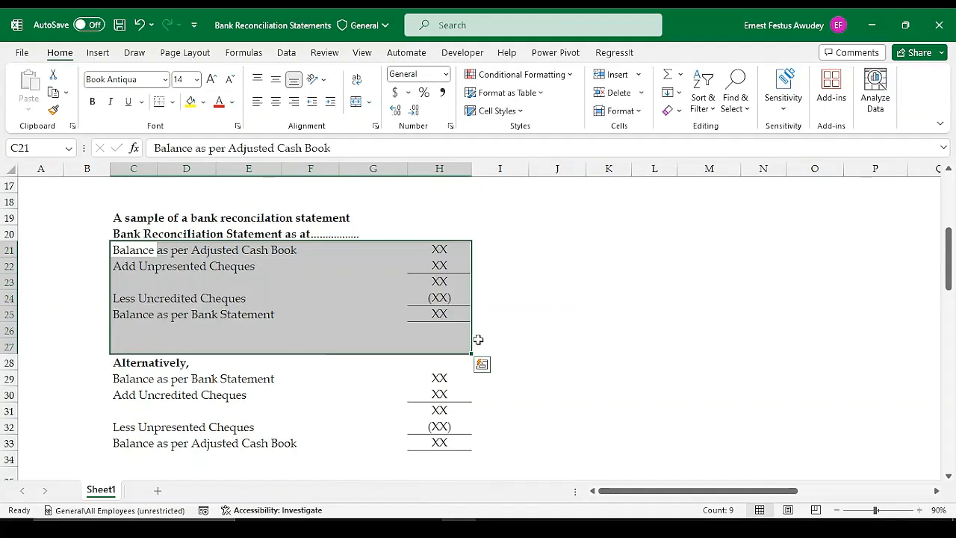
{"action": "key", "text": "ctrl+c"}
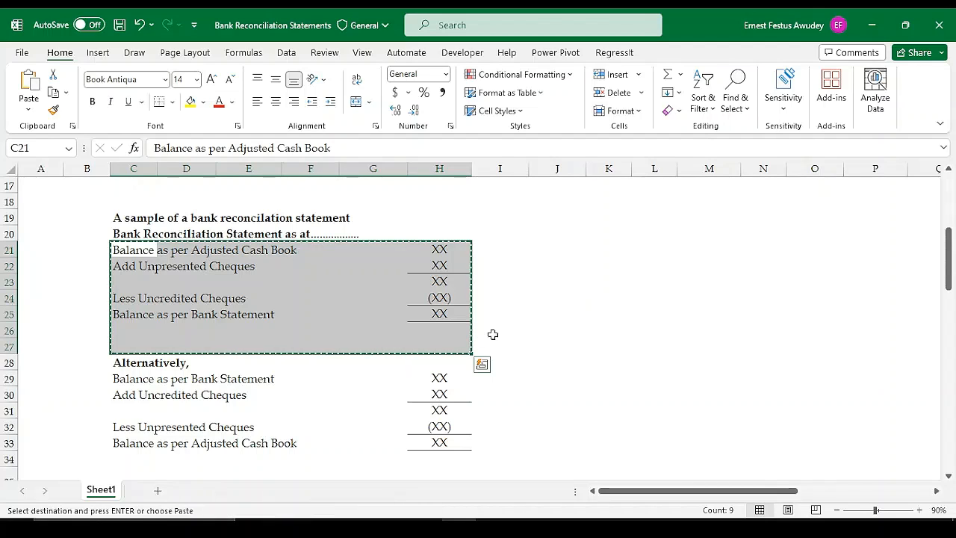
{"action": "left_click", "coordinate": [568, 247]}
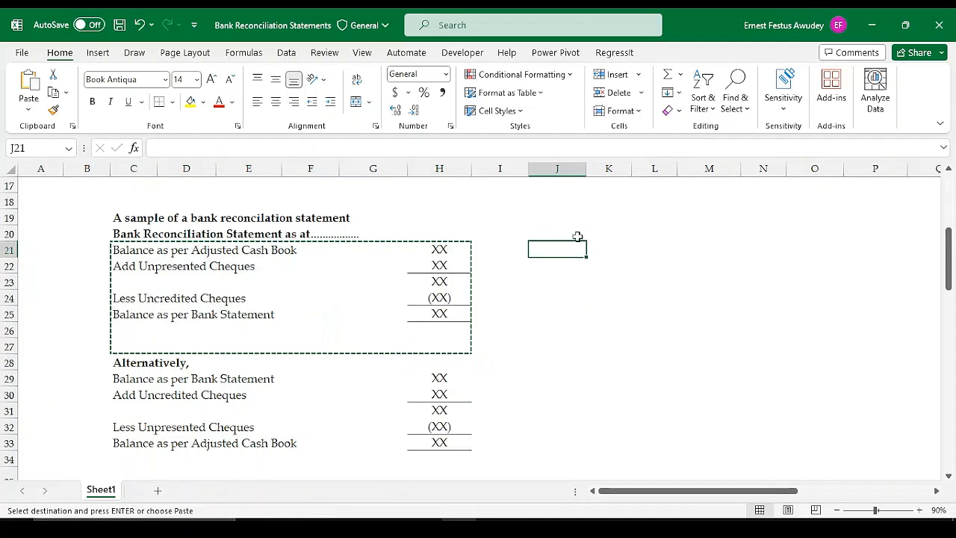
{"action": "key", "text": "ctrl+v"}
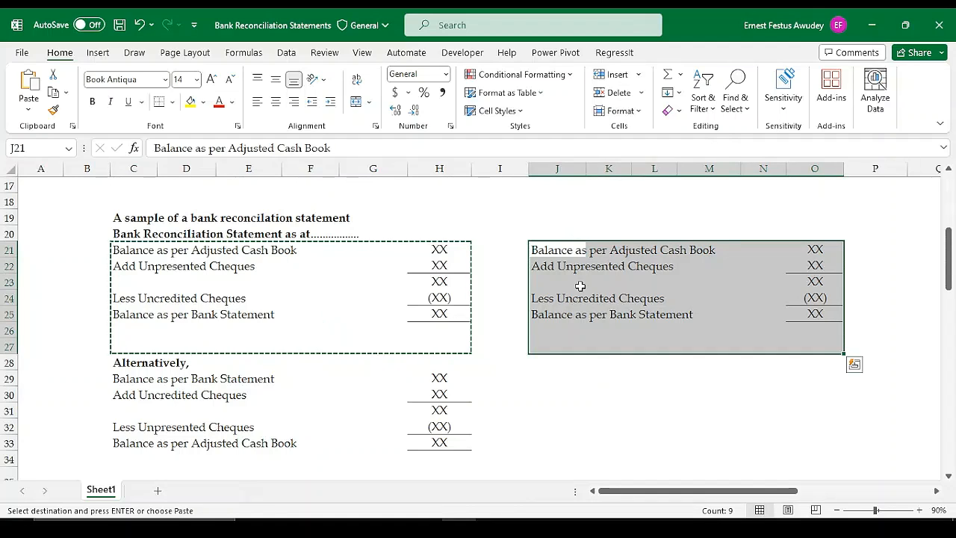
Step: Move the copied sample's subtotal, Less Uncredited Cheques and Balance as per Bank Statement rows from J23:O25 down to start at J30
{"action": "left_click", "coordinate": [579, 283]}
{"action": "left_click_drag", "start_coordinate": [577, 282], "coordinate": [820, 310]}
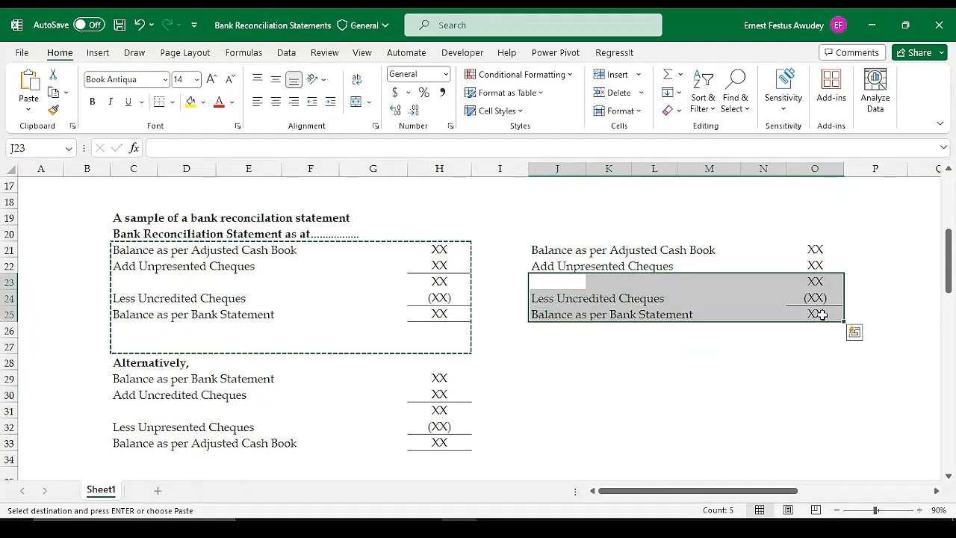
{"action": "key", "text": "ctrl+c"}
{"action": "left_click", "coordinate": [558, 396]}
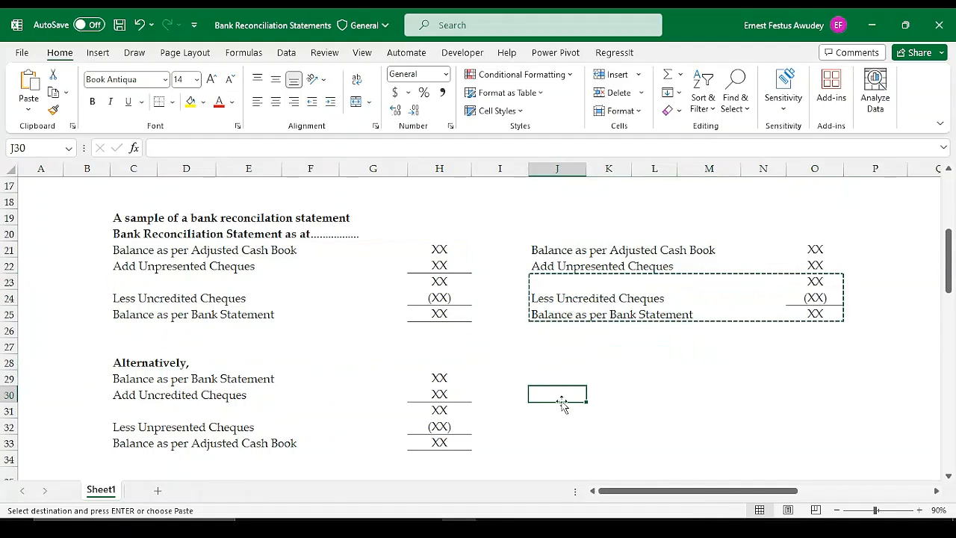
{"action": "key", "text": "ctrl+v"}
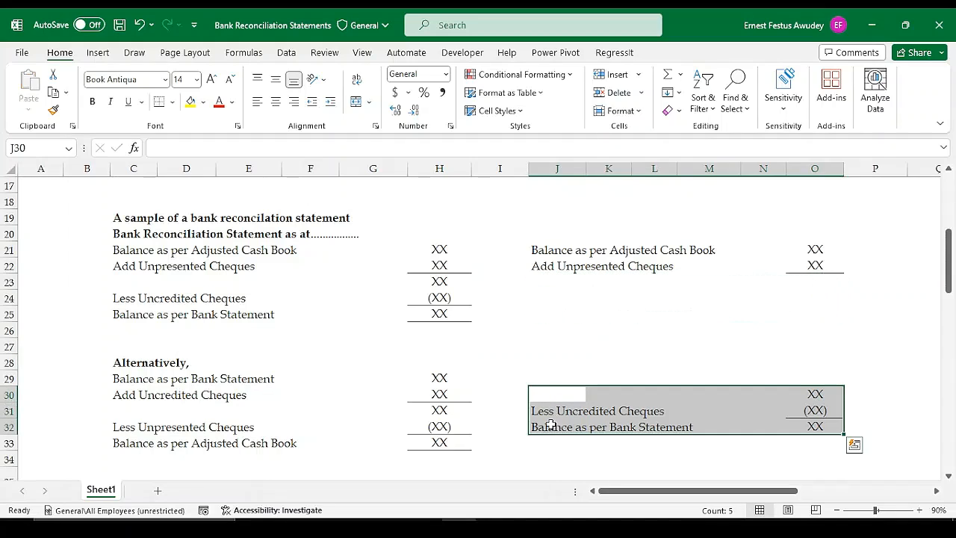
Step: Move the copied Balance as per Bank Statement line from J32:O32 down to row 37, starting at J37
{"action": "left_click_drag", "start_coordinate": [540, 415], "coordinate": [814, 428]}
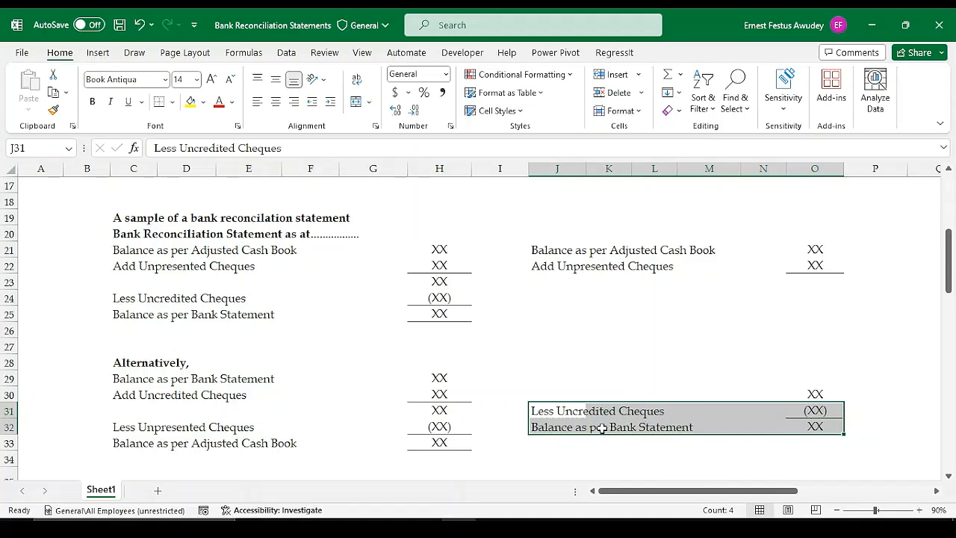
{"action": "left_click_drag", "start_coordinate": [533, 426], "coordinate": [812, 427]}
{"action": "key", "text": "ctrl+c"}
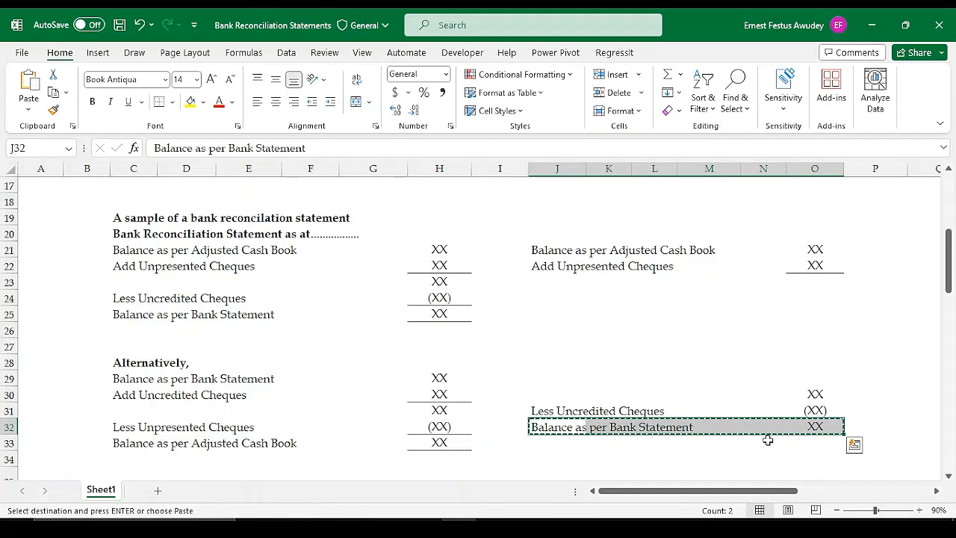
{"action": "scroll", "coordinate": [754, 440], "scroll_direction": "down", "scroll_amount": 3}
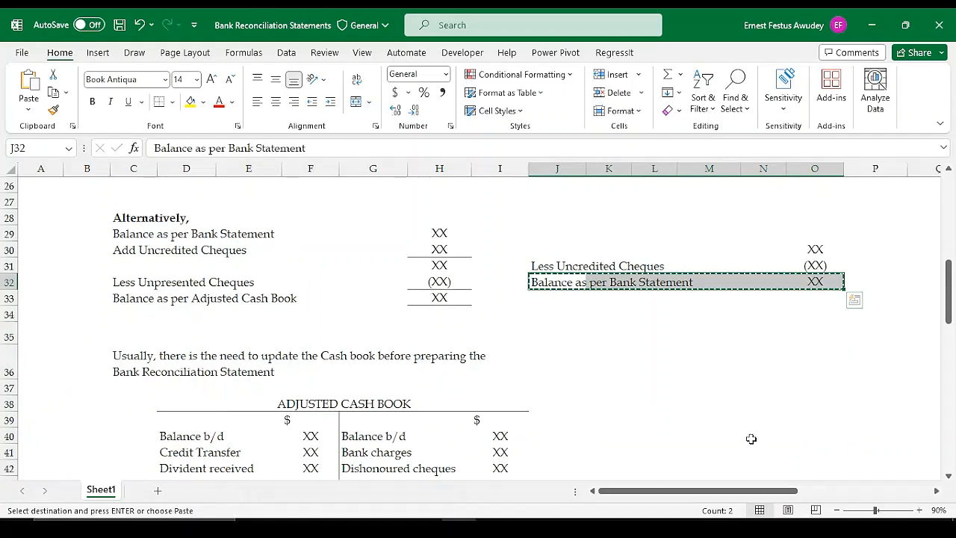
{"action": "left_click", "coordinate": [553, 383]}
{"action": "key", "text": "ctrl+v"}
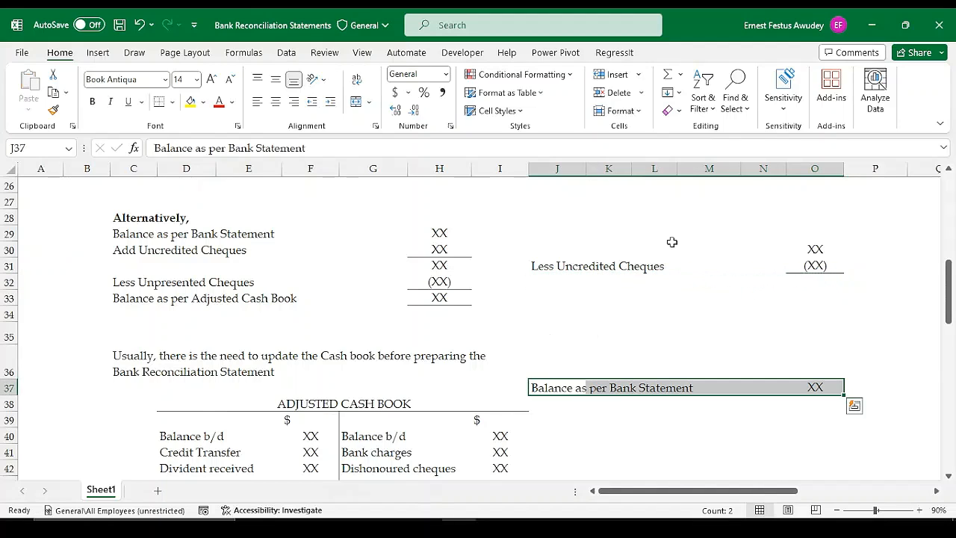
Step: Clear the XX placeholders from O30 and from the Add Unpresented Cheques line in O22
{"action": "left_click", "coordinate": [821, 252]}
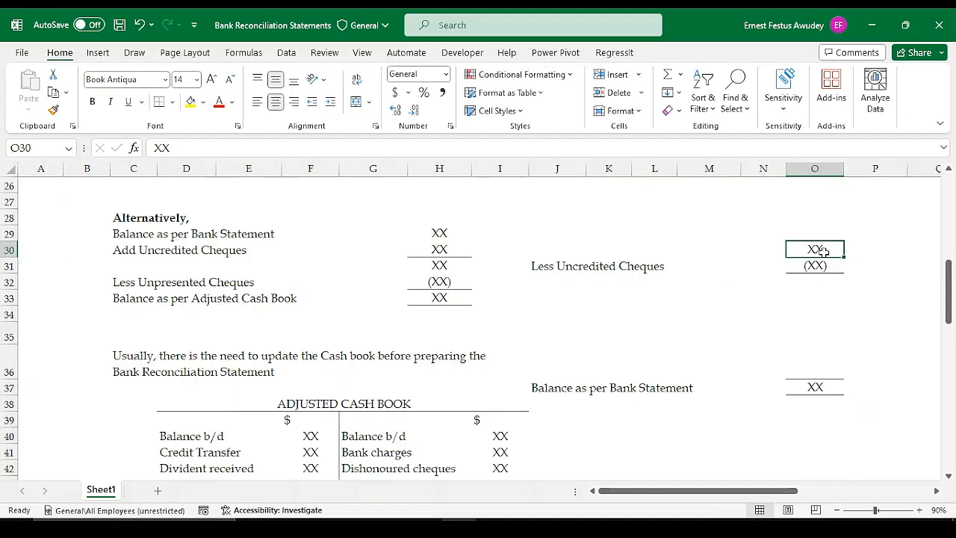
{"action": "key", "text": "Delete"}
{"action": "scroll", "coordinate": [730, 242], "scroll_direction": "up", "scroll_amount": 1}
{"action": "left_click_drag", "start_coordinate": [953, 283], "coordinate": [953, 271]}
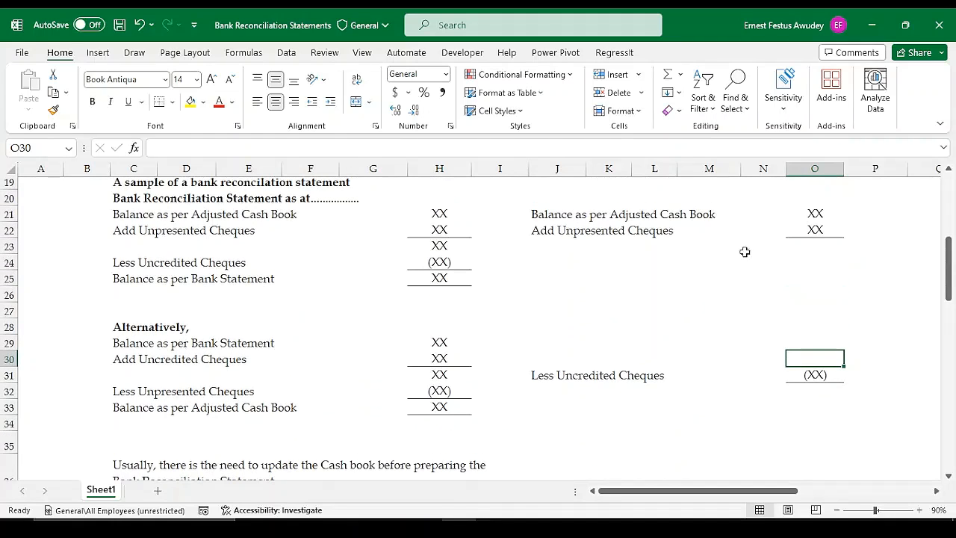
{"action": "left_click", "coordinate": [813, 230]}
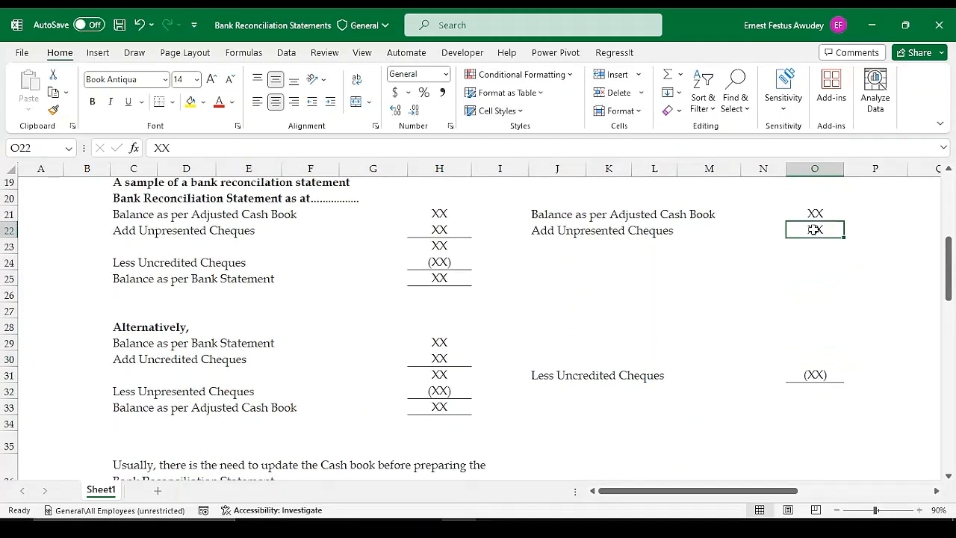
{"action": "left_click", "coordinate": [759, 240]}
Step: Copy the sample adjusted cash book's debit items, Credit Transfer through Error Corrected (D41:D44), to the rows starting at J23
{"action": "left_click", "coordinate": [546, 249]}
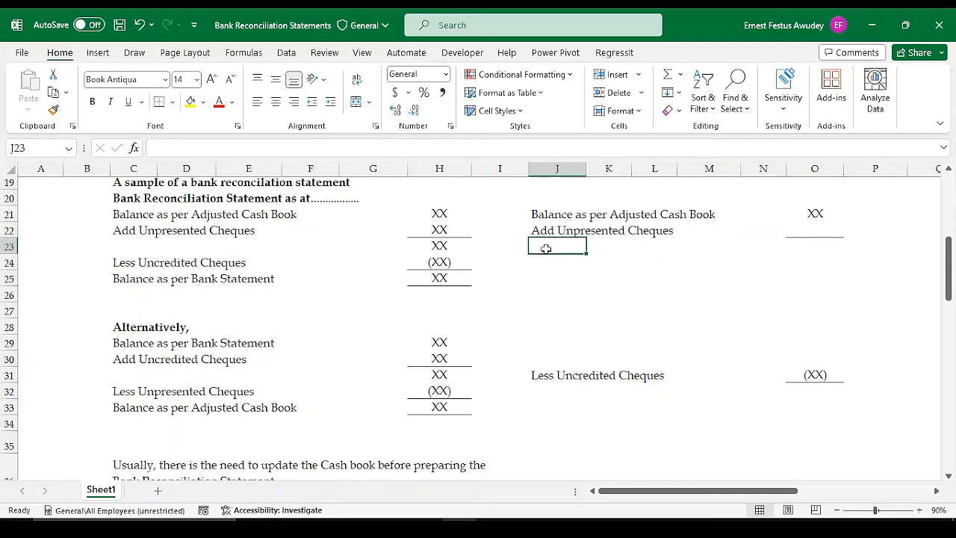
{"action": "scroll", "coordinate": [316, 363], "scroll_direction": "down", "scroll_amount": 3}
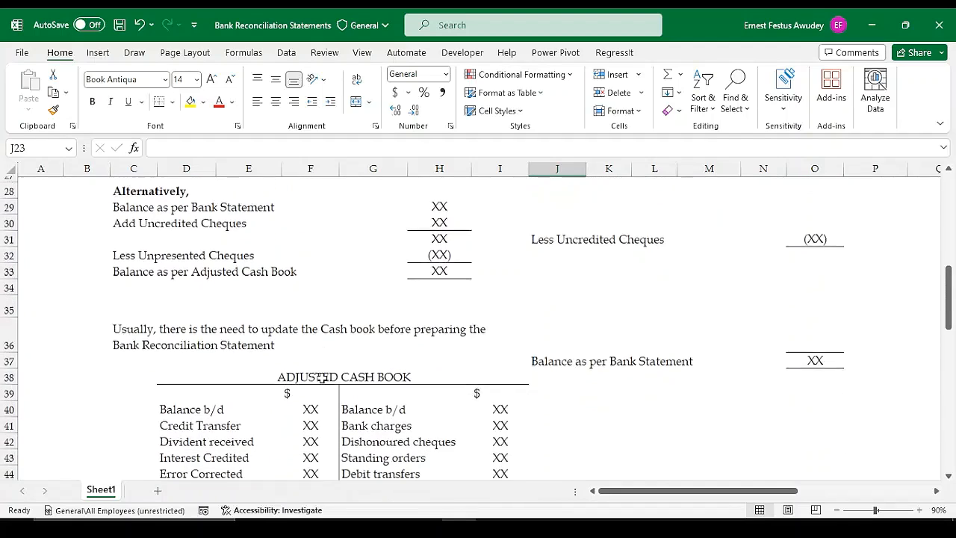
{"action": "scroll", "coordinate": [250, 410], "scroll_direction": "down", "scroll_amount": 1}
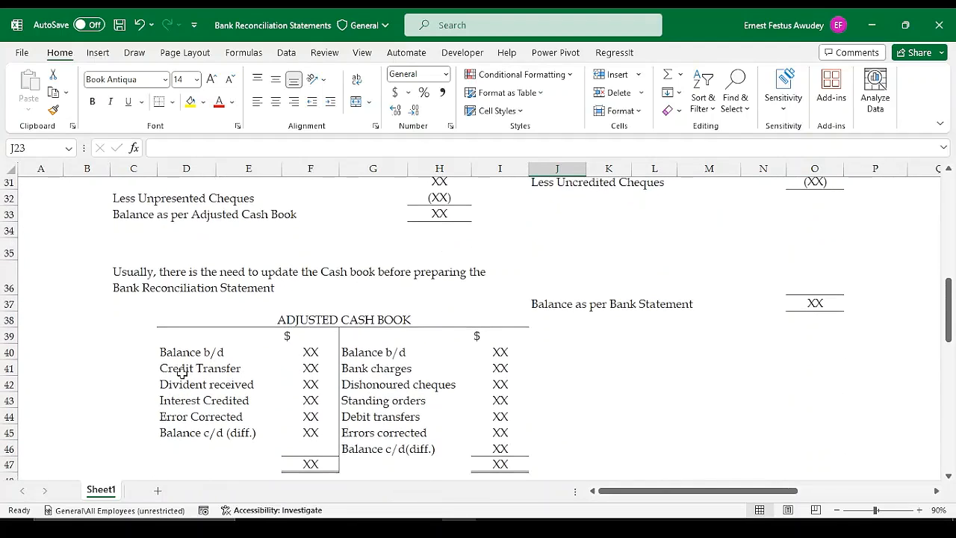
{"action": "left_click_drag", "start_coordinate": [183, 367], "coordinate": [181, 414]}
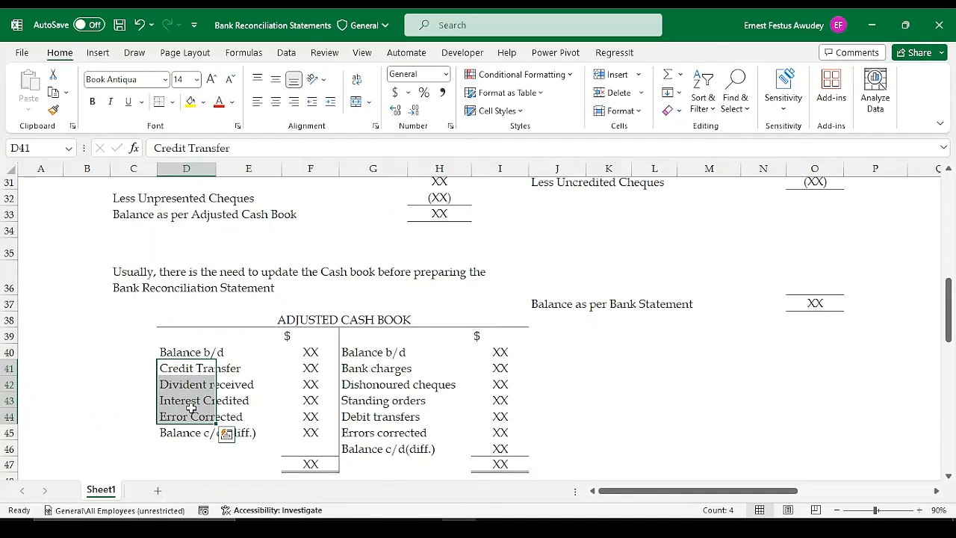
{"action": "key", "text": "ctrl+c"}
{"action": "scroll", "coordinate": [785, 354], "scroll_direction": "up", "scroll_amount": 1}
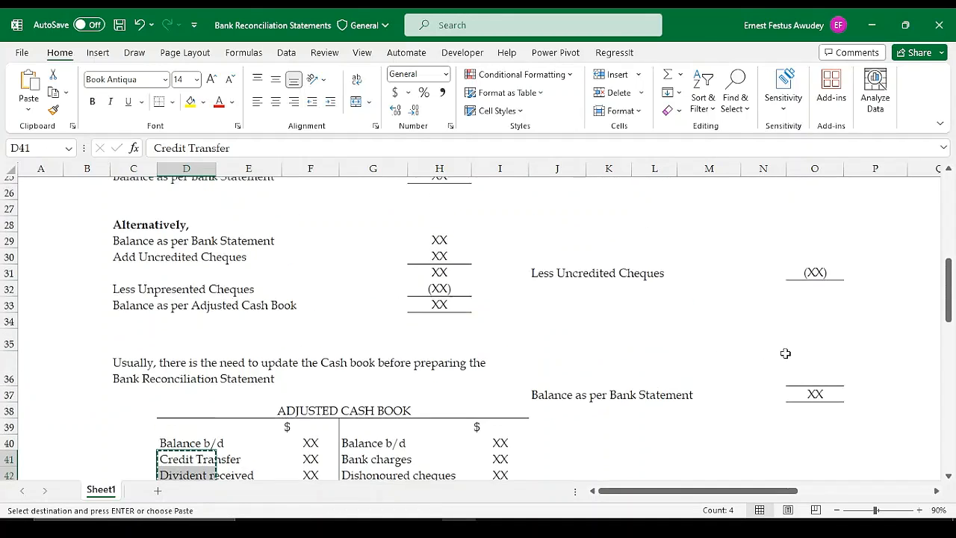
{"action": "scroll", "coordinate": [617, 298], "scroll_direction": "down", "scroll_amount": 15}
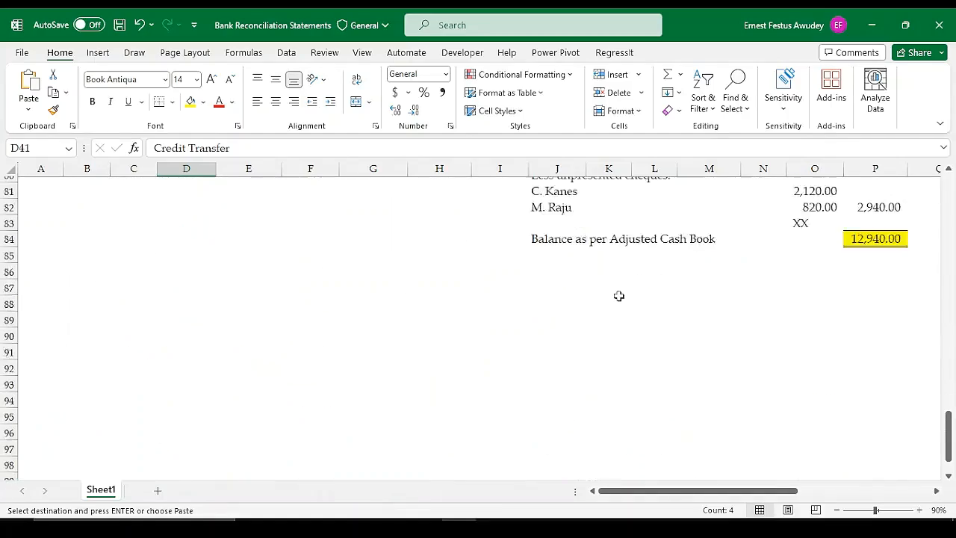
{"action": "scroll", "coordinate": [620, 299], "scroll_direction": "up", "scroll_amount": 7}
{"action": "left_click_drag", "start_coordinate": [954, 404], "coordinate": [952, 279]}
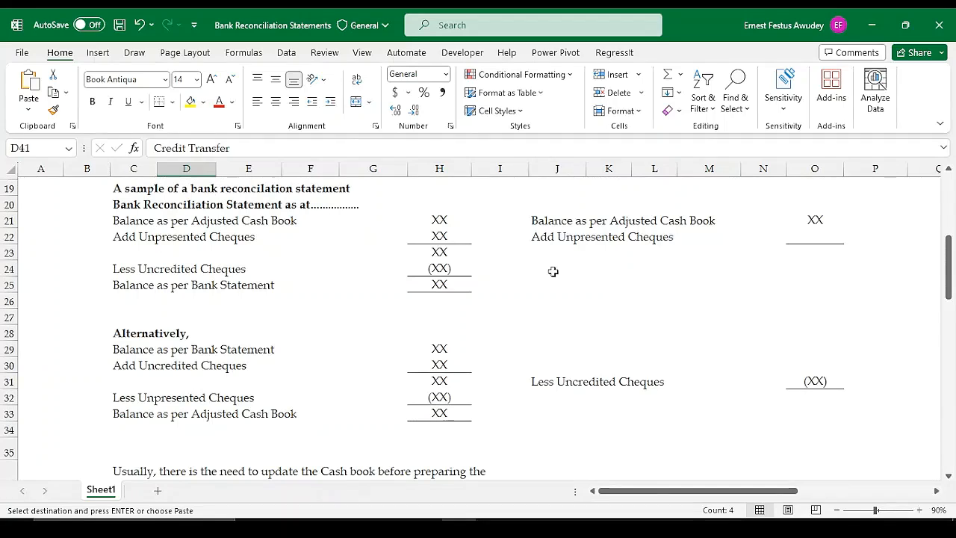
{"action": "left_click", "coordinate": [541, 252]}
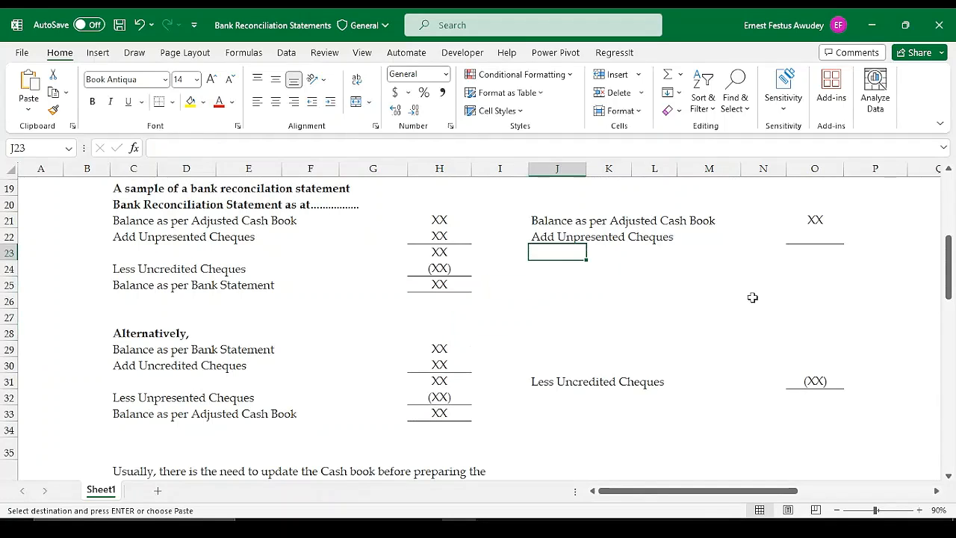
{"action": "key", "text": "ctrl+v"}
{"action": "left_click", "coordinate": [624, 356]}
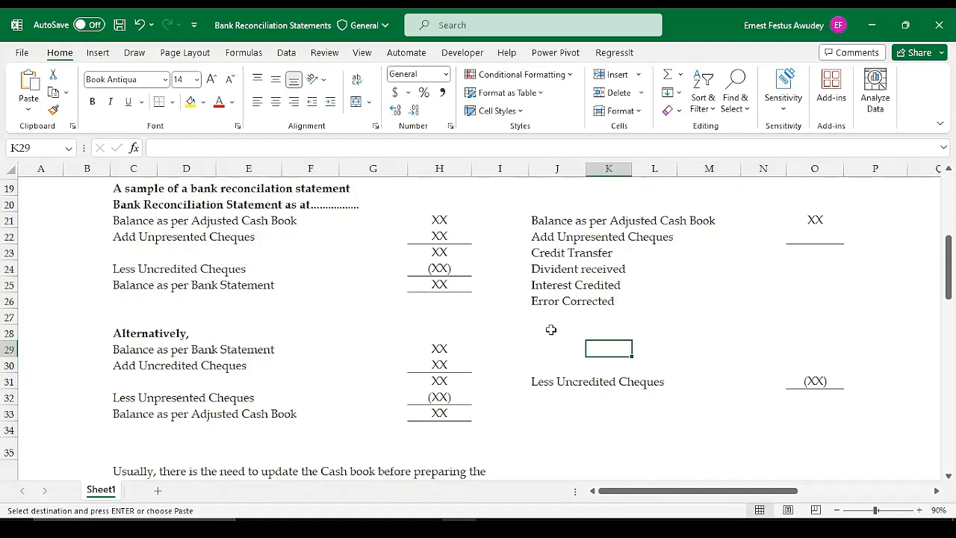
Step: Try to move the sample cash book's credit items, Bank charges through Errors corrected (G41:G45), below Less Uncredited Cheques at J32
{"action": "scroll", "coordinate": [567, 393], "scroll_direction": "down", "scroll_amount": 6}
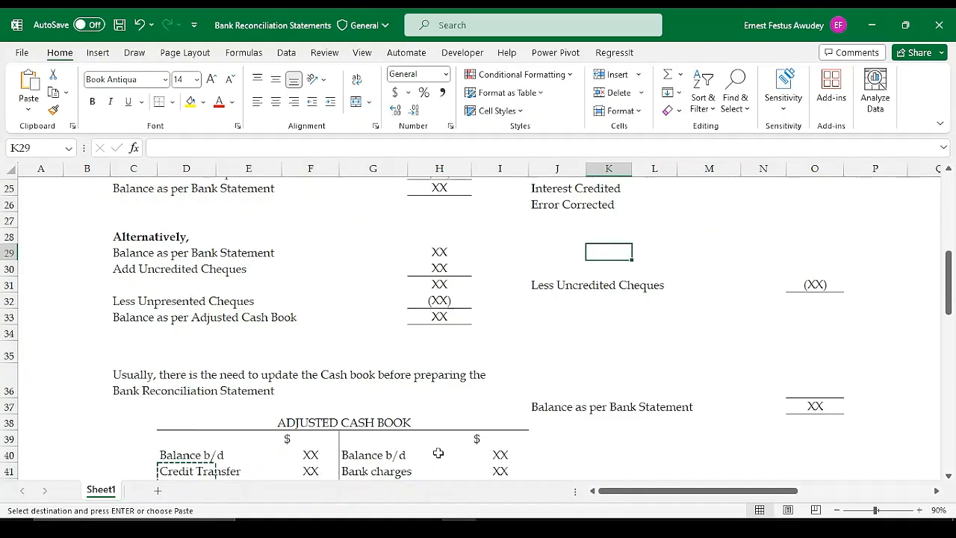
{"action": "left_click", "coordinate": [373, 230]}
{"action": "left_click_drag", "start_coordinate": [378, 240], "coordinate": [379, 292]}
{"action": "key", "text": "ctrl+q"}
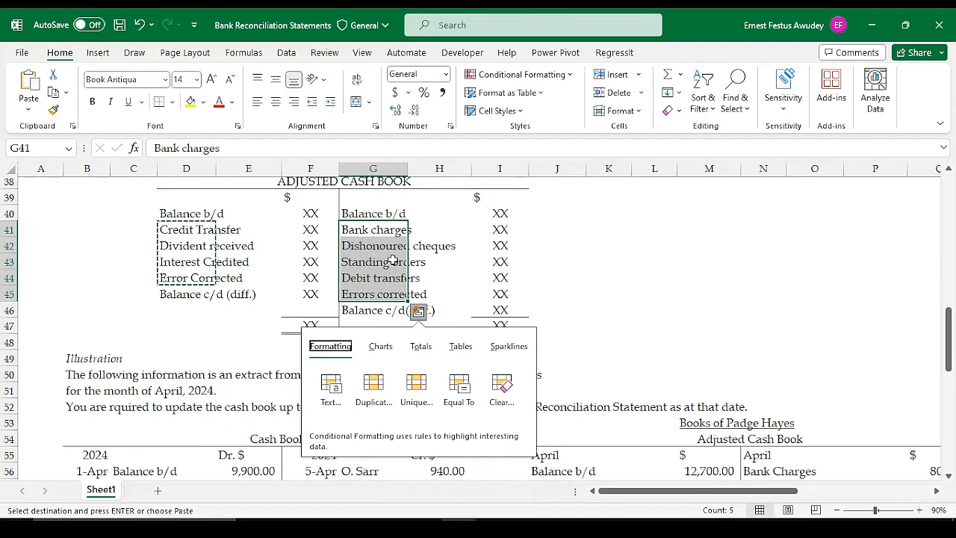
{"action": "left_click", "coordinate": [379, 241]}
{"action": "left_click", "coordinate": [378, 241]}
{"action": "left_click_drag", "start_coordinate": [365, 228], "coordinate": [366, 293]}
{"action": "key", "text": "ctrl+c"}
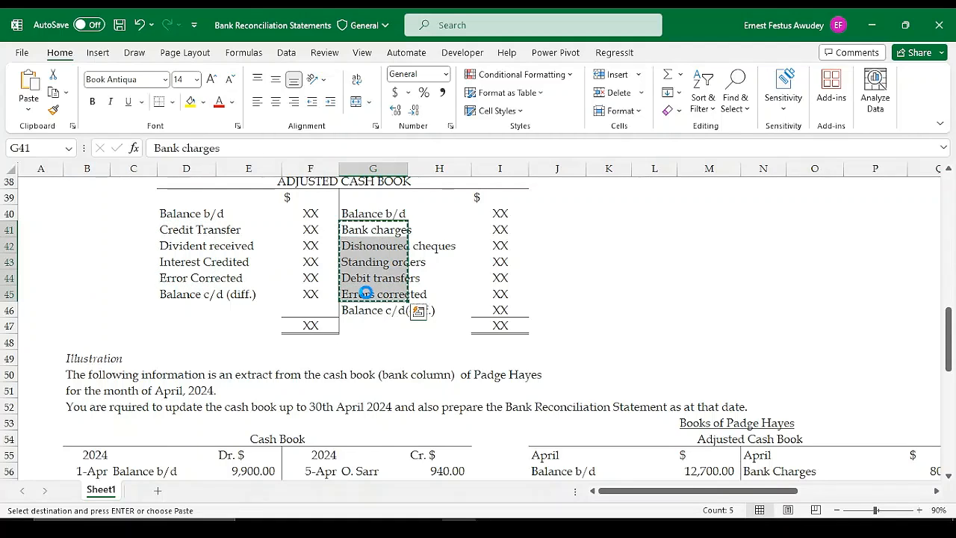
{"action": "left_click", "coordinate": [418, 310]}
{"action": "left_click_drag", "start_coordinate": [949, 359], "coordinate": [949, 311]}
{"action": "left_click", "coordinate": [557, 288]}
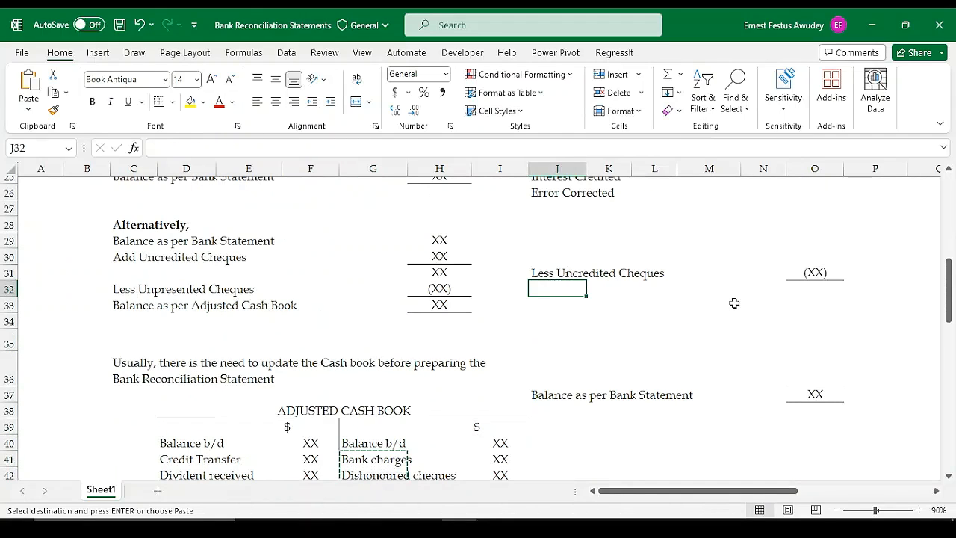
{"action": "key", "text": "Return"}
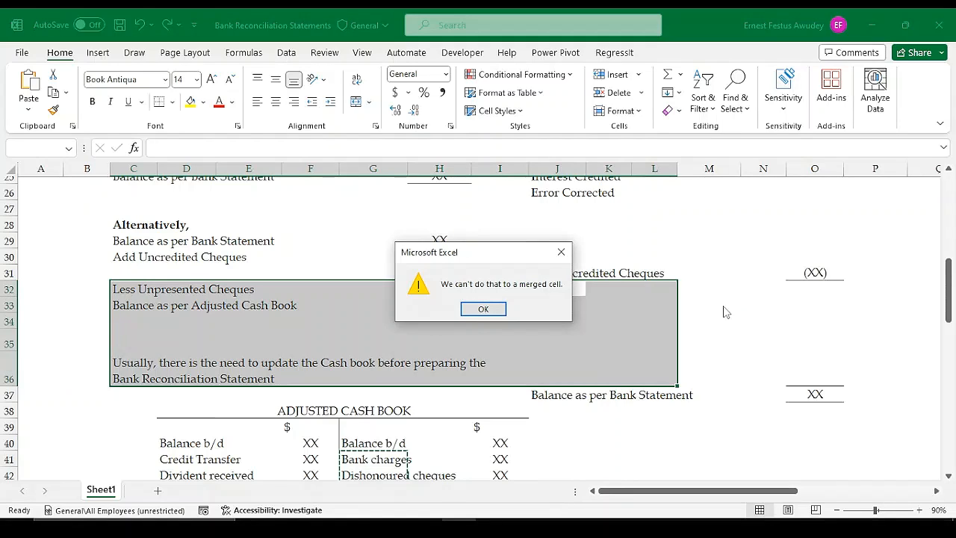
{"action": "left_click", "coordinate": [495, 308]}
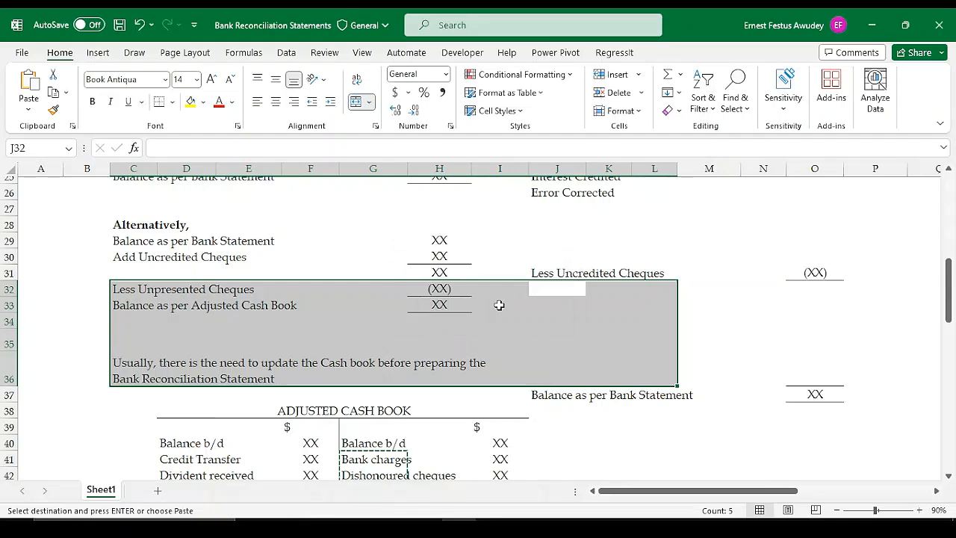
{"action": "left_click", "coordinate": [654, 319]}
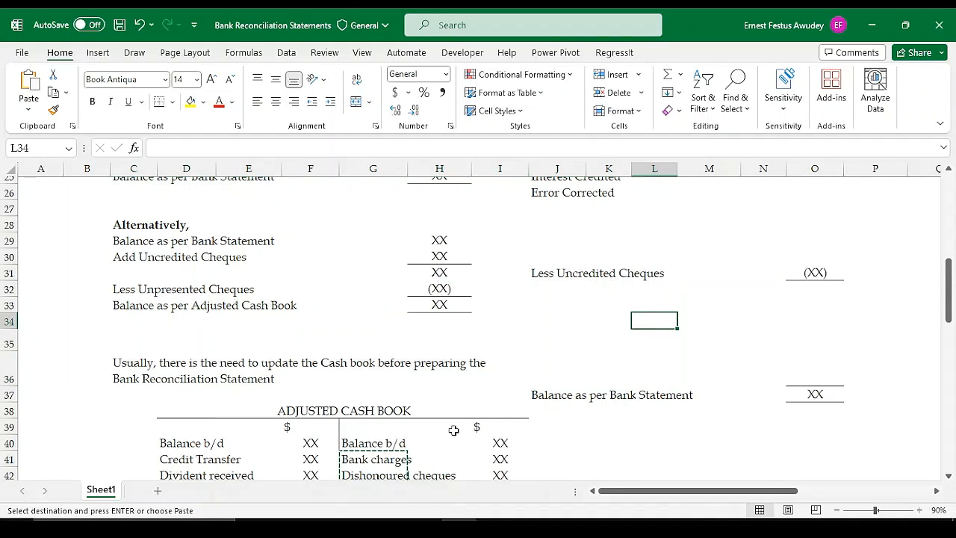
{"action": "scroll", "coordinate": [454, 430], "scroll_direction": "down", "scroll_amount": 1}
{"action": "left_click_drag", "start_coordinate": [373, 410], "coordinate": [379, 465]}
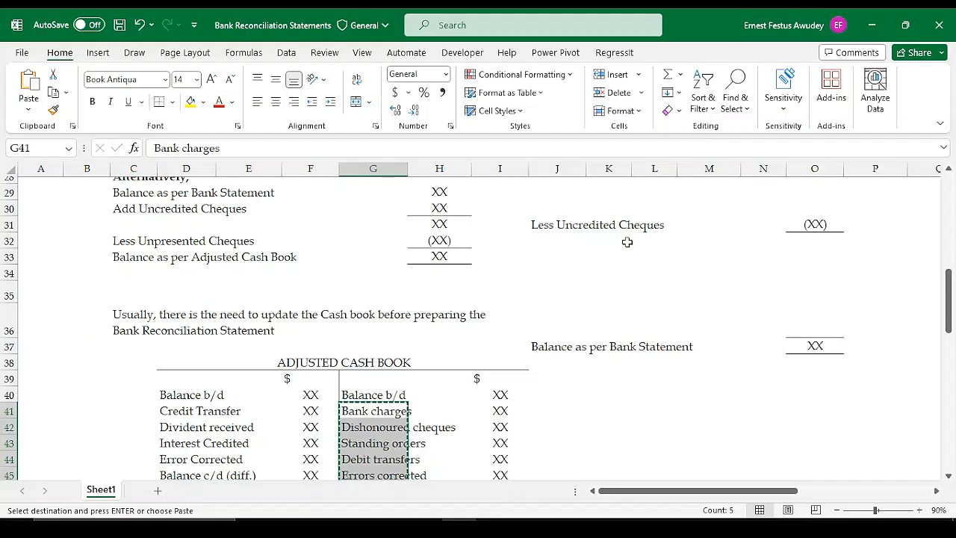
{"action": "left_click_drag", "start_coordinate": [654, 257], "coordinate": [625, 296]}
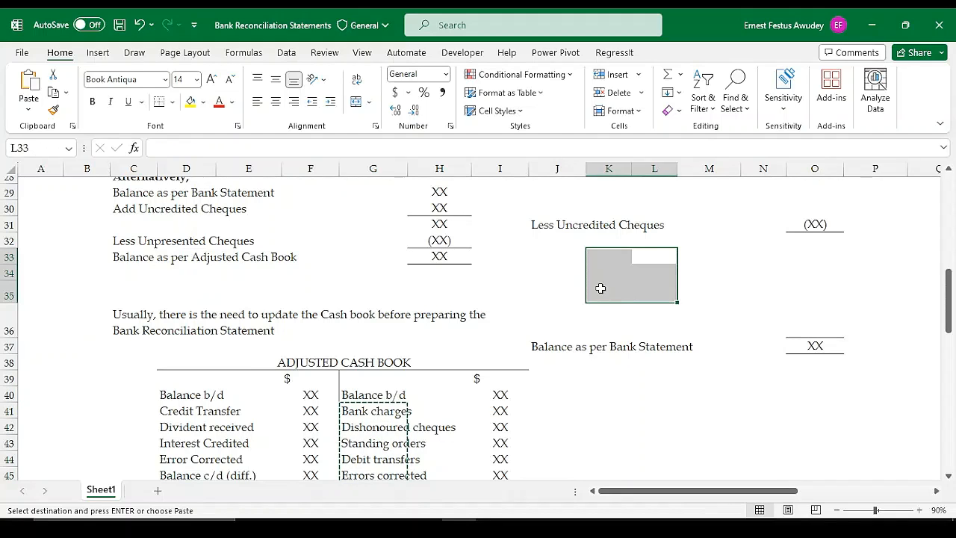
{"action": "left_click", "coordinate": [577, 256]}
{"action": "scroll", "coordinate": [585, 222], "scroll_direction": "down", "scroll_amount": 6}
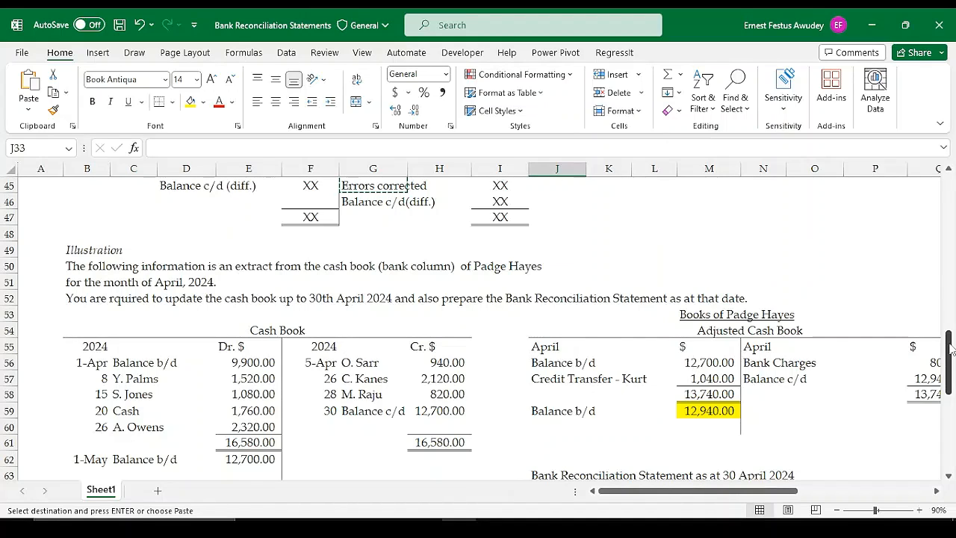
{"action": "left_click_drag", "start_coordinate": [950, 349], "coordinate": [950, 267]}
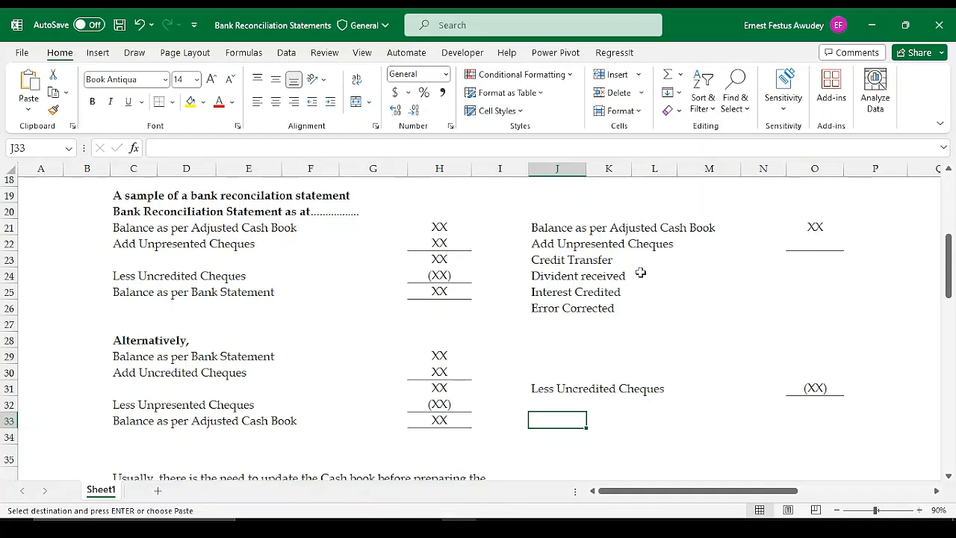
Step: Clear the Less Uncredited Cheques line in J31:O32 and the Balance as per Bank Statement line in row 37 of the expanded sample
{"action": "left_click_drag", "start_coordinate": [542, 222], "coordinate": [778, 415]}
{"action": "left_click", "coordinate": [709, 379]}
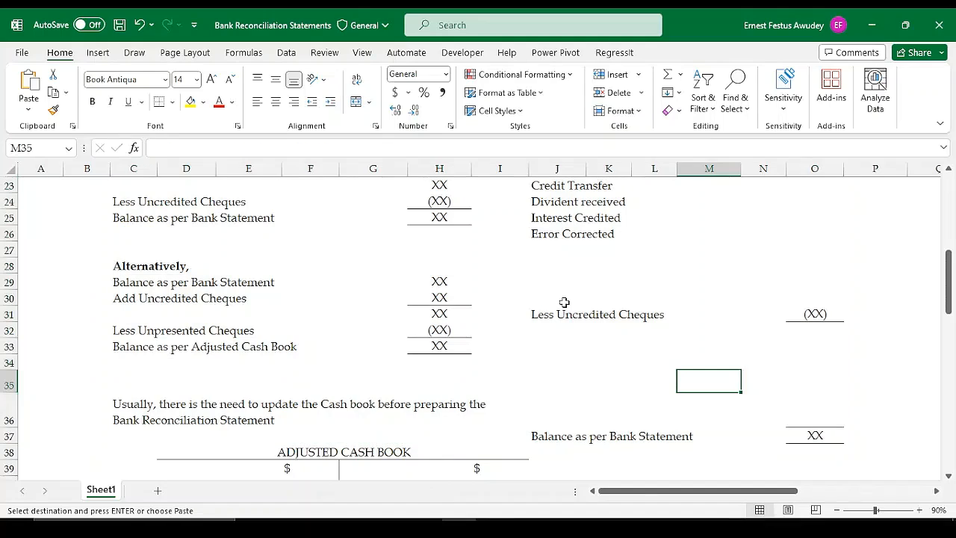
{"action": "left_click_drag", "start_coordinate": [565, 309], "coordinate": [815, 329]}
{"action": "key", "text": "Delete"}
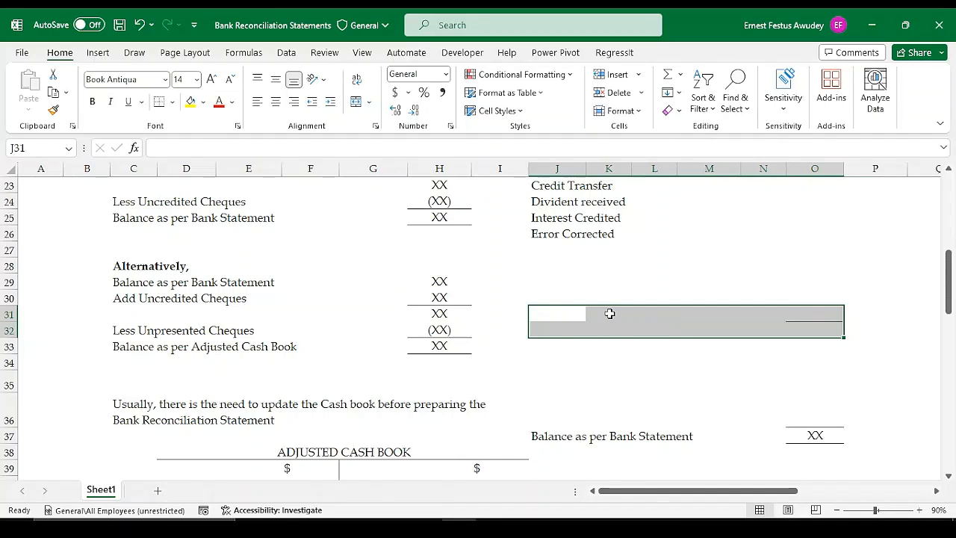
{"action": "left_click_drag", "start_coordinate": [552, 436], "coordinate": [844, 435]}
{"action": "key", "text": "Delete"}
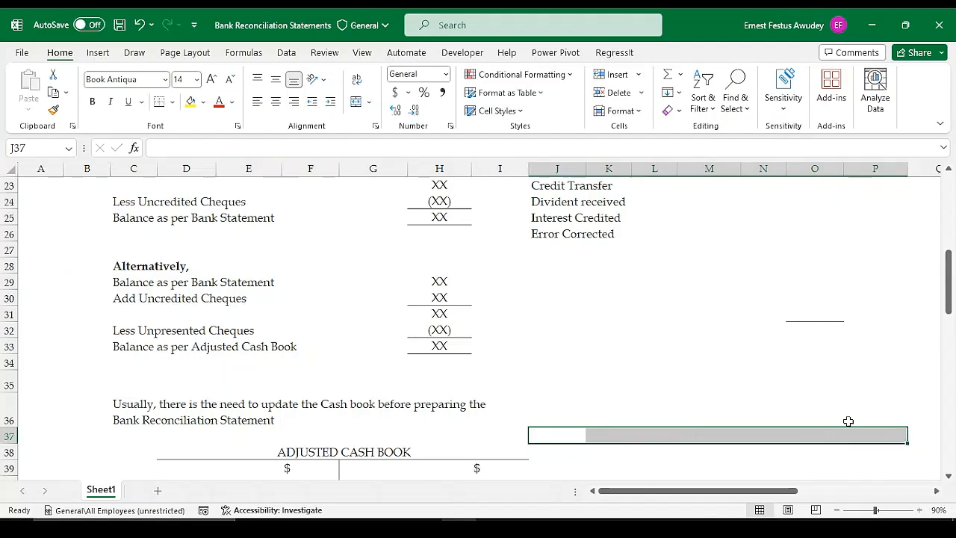
Step: Clear the remaining lines of the expanded sample in J21:O26, from Balance as per Adjusted Cash Book through Error Corrected
{"action": "scroll", "coordinate": [685, 385], "scroll_direction": "down", "scroll_amount": 13}
{"action": "scroll", "coordinate": [685, 386], "scroll_direction": "down", "scroll_amount": 4}
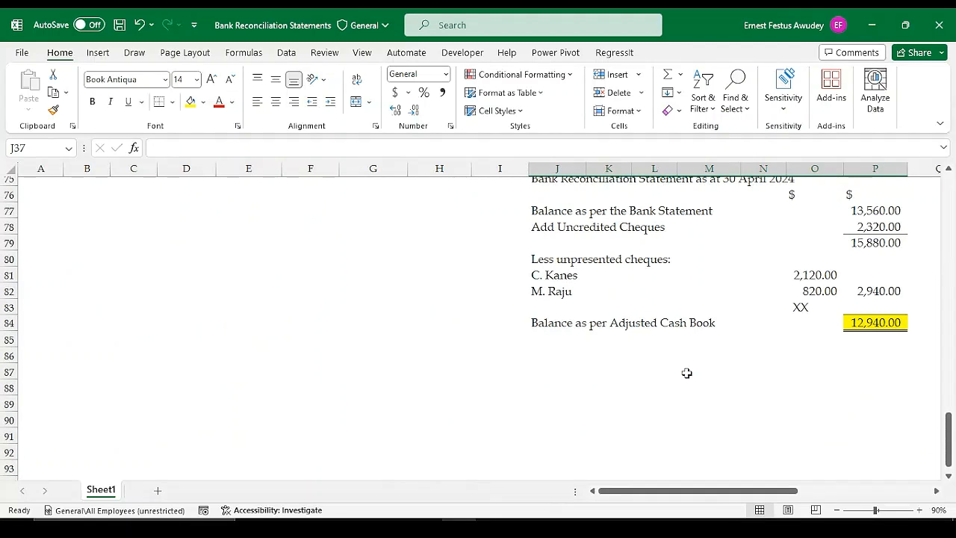
{"action": "scroll", "coordinate": [686, 373], "scroll_direction": "up", "scroll_amount": 19}
{"action": "left_click_drag", "start_coordinate": [548, 236], "coordinate": [818, 325]}
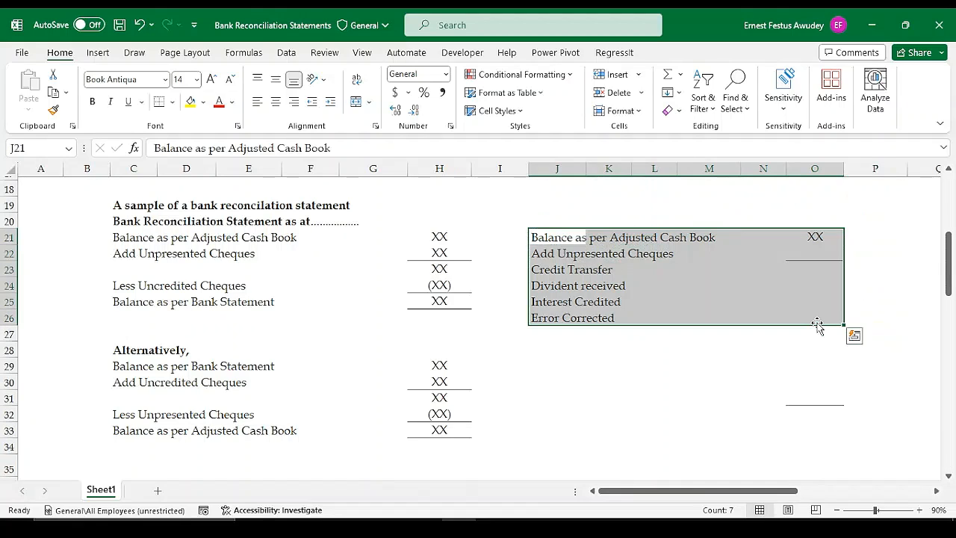
{"action": "key", "text": "Delete"}
{"action": "left_click", "coordinate": [655, 365]}
Step: Remove all leftover borders from the cleared sample area, N22:O38
{"action": "scroll", "coordinate": [747, 347], "scroll_direction": "down", "scroll_amount": 2}
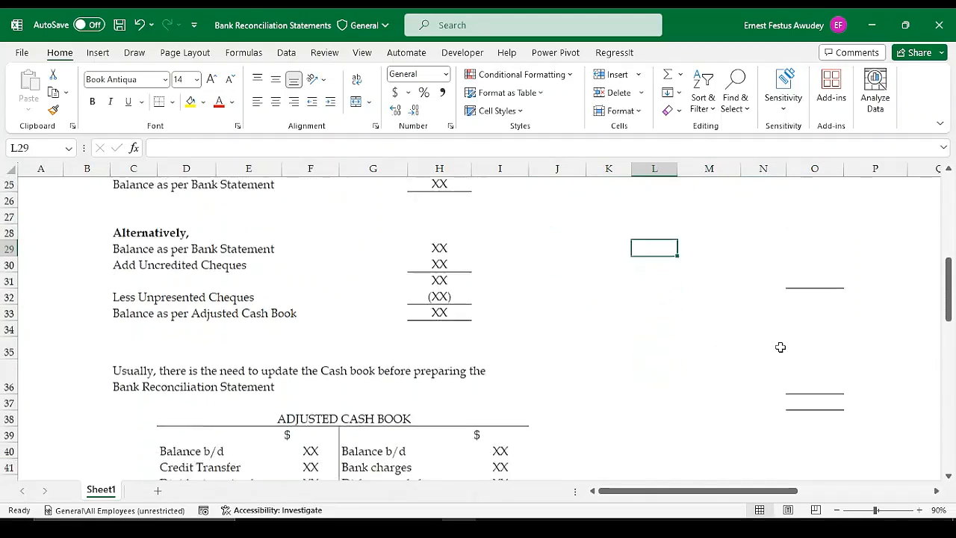
{"action": "scroll", "coordinate": [780, 348], "scroll_direction": "down", "scroll_amount": 5}
{"action": "scroll", "coordinate": [744, 341], "scroll_direction": "up", "scroll_amount": 9}
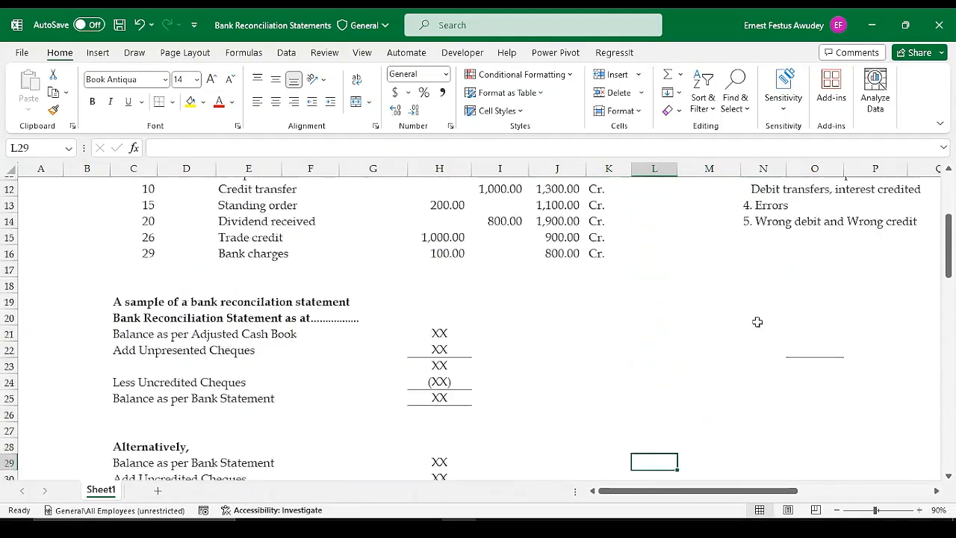
{"action": "scroll", "coordinate": [757, 322], "scroll_direction": "up", "scroll_amount": 2}
{"action": "scroll", "coordinate": [762, 298], "scroll_direction": "down", "scroll_amount": 3}
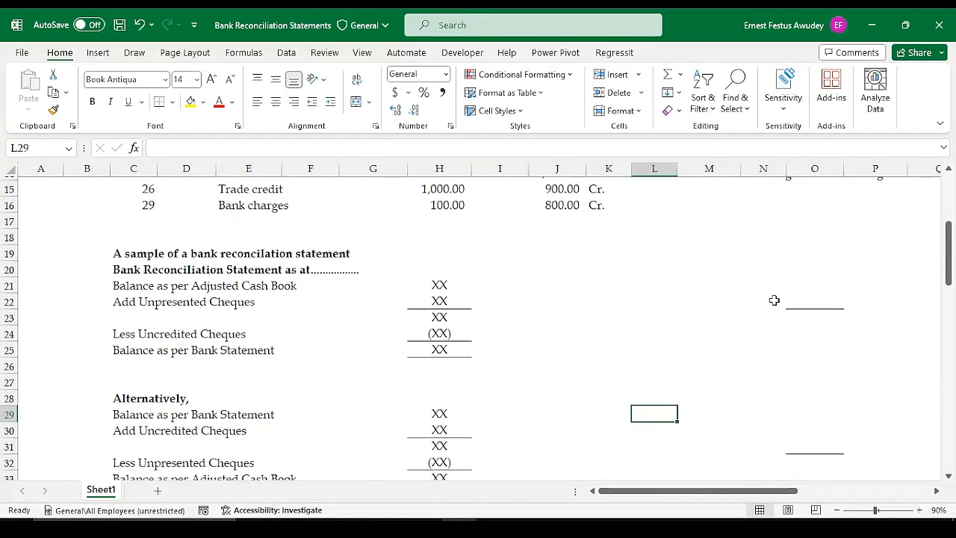
{"action": "left_click_drag", "start_coordinate": [774, 299], "coordinate": [817, 406]}
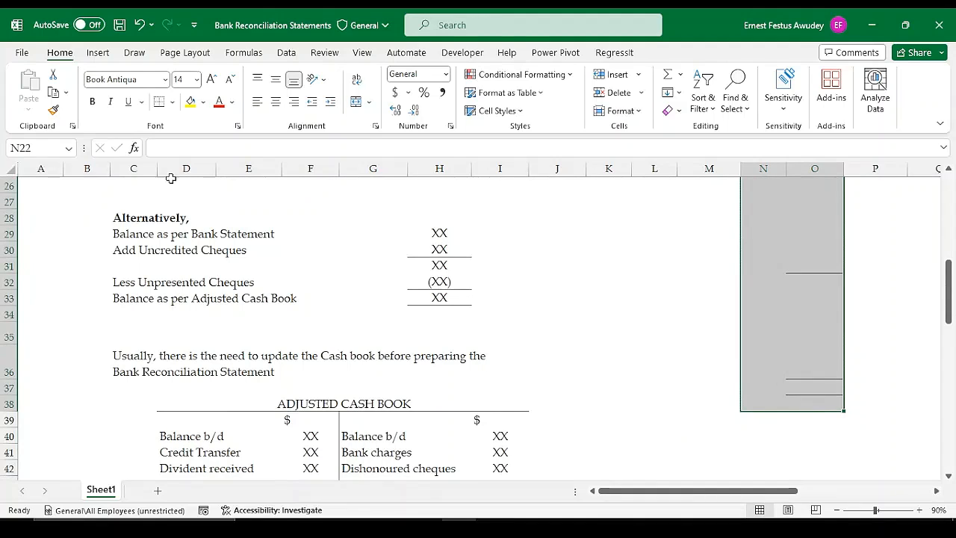
{"action": "left_click", "coordinate": [172, 102]}
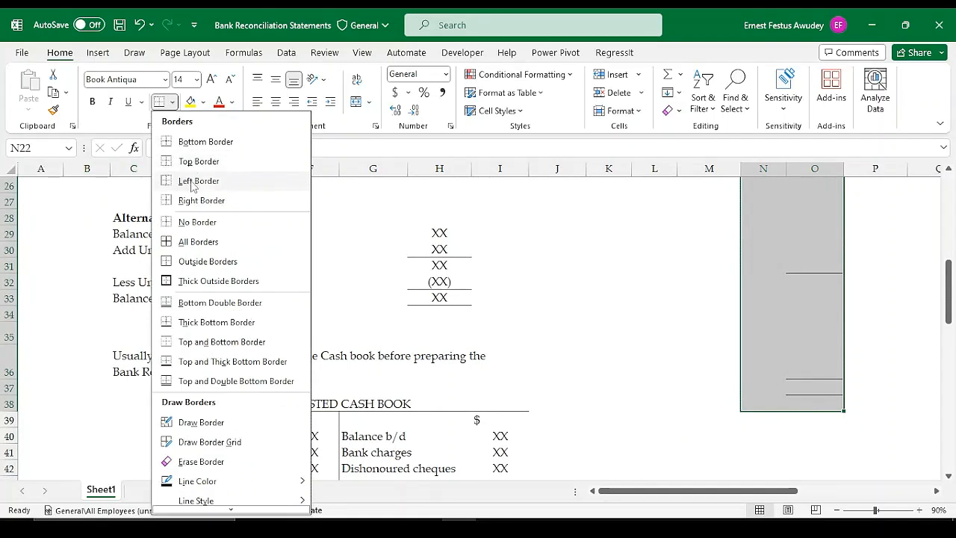
{"action": "left_click", "coordinate": [190, 223]}
{"action": "scroll", "coordinate": [381, 256], "scroll_direction": "up", "scroll_amount": 4}
{"action": "left_click", "coordinate": [609, 330]}
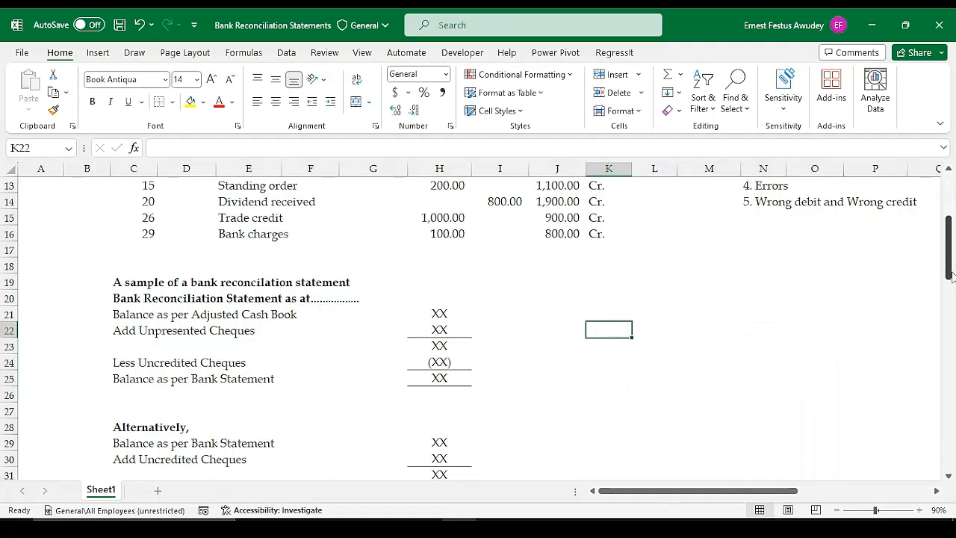
Step: Label the Balance as per the Adjusted Cash Book amount as O/D in Q65 of the first reconciliation statement
{"action": "left_click_drag", "start_coordinate": [950, 273], "coordinate": [947, 432]}
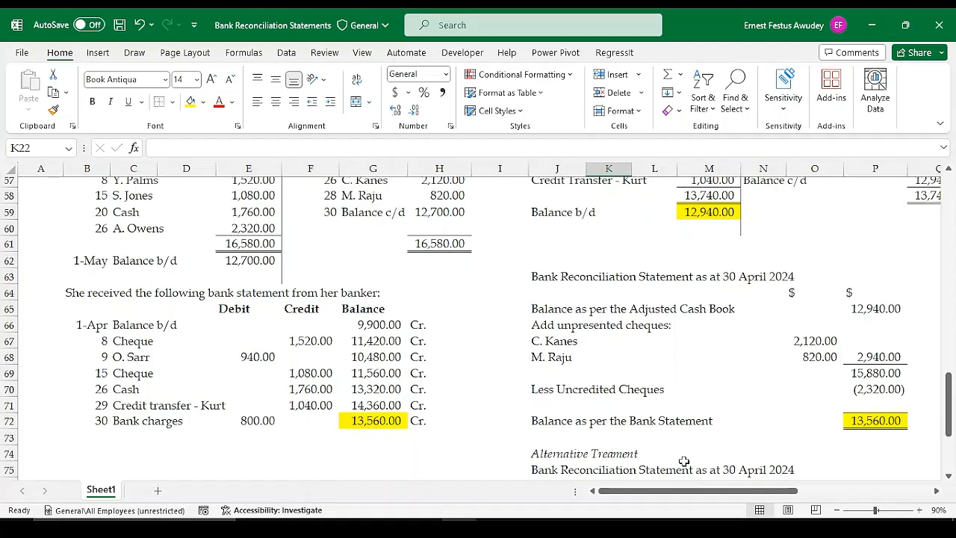
{"action": "left_click_drag", "start_coordinate": [675, 497], "coordinate": [717, 497]}
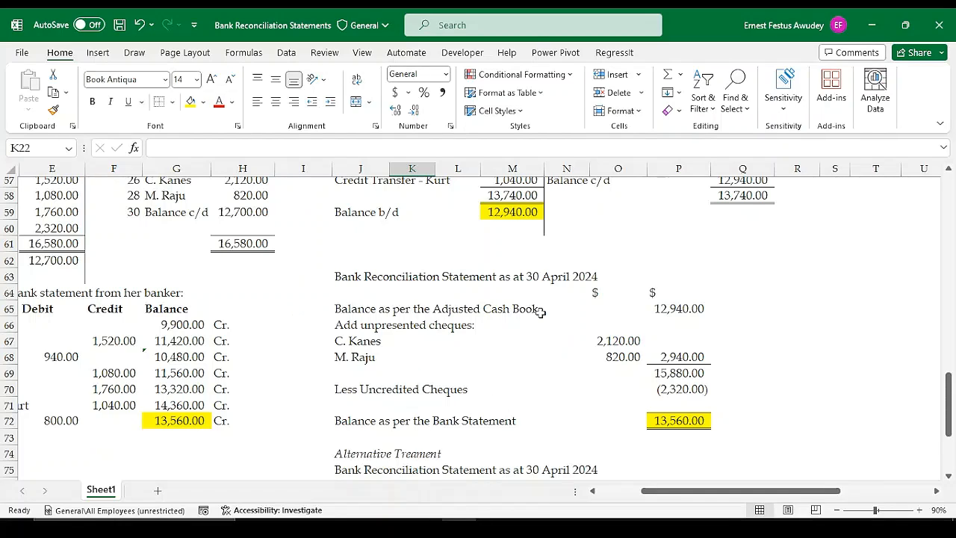
{"action": "left_click", "coordinate": [720, 309]}
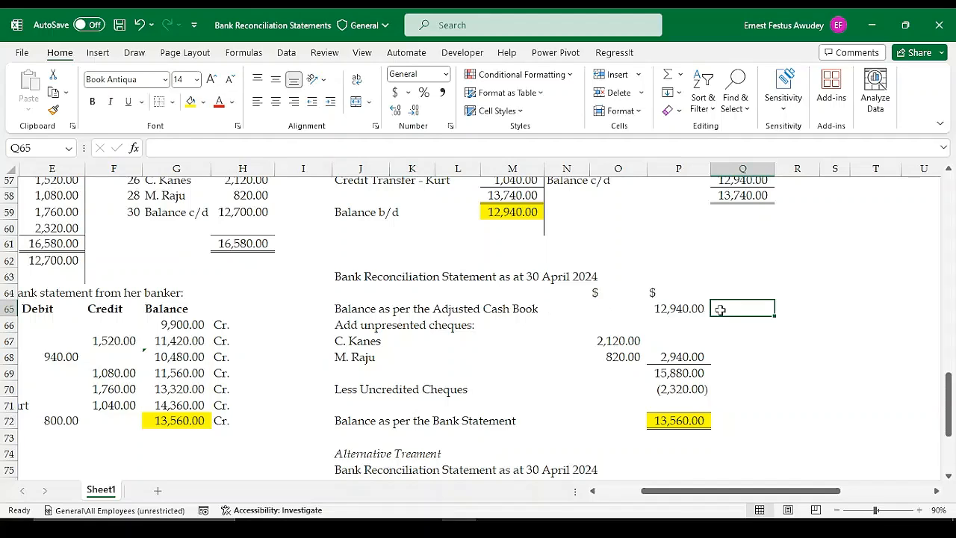
{"action": "type", "text": "O/D"}
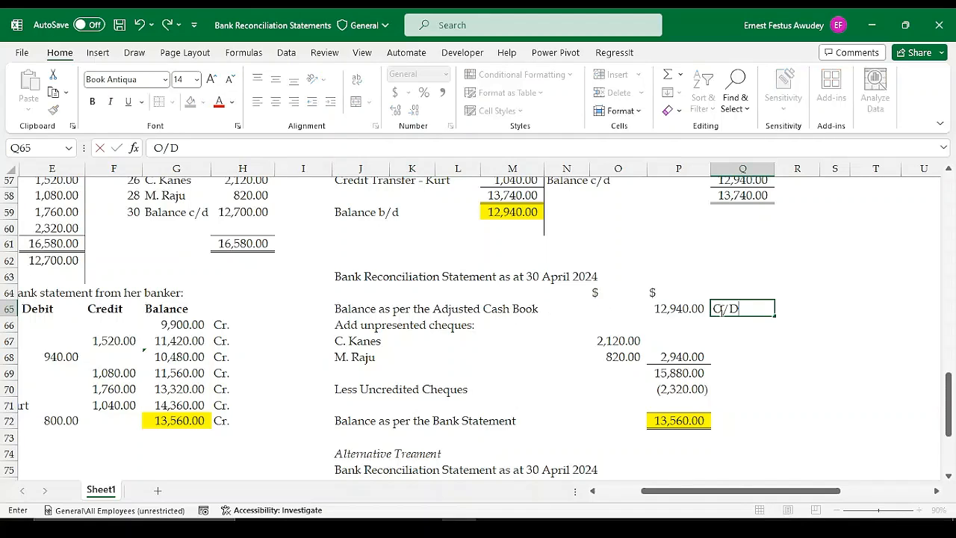
{"action": "key", "text": "Return"}
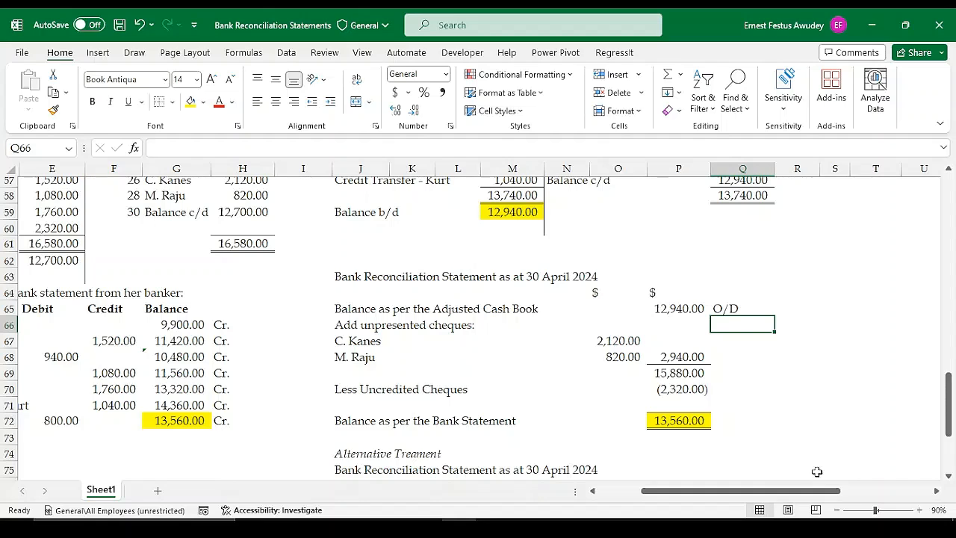
Step: Label the Balance as per the Bank Statement amount as O/D in Q77 of the alternative reconciliation statement
{"action": "left_click_drag", "start_coordinate": [950, 421], "coordinate": [950, 448]}
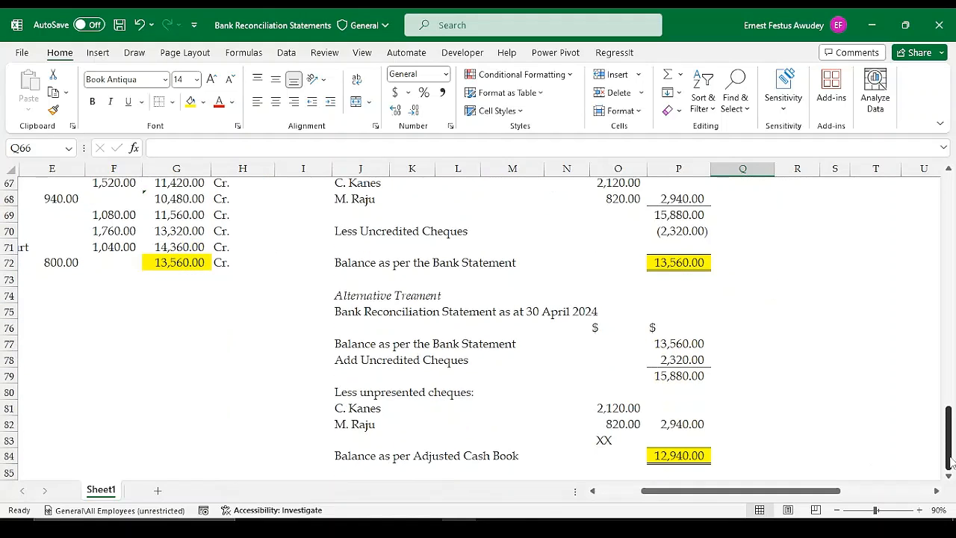
{"action": "left_click", "coordinate": [728, 345]}
{"action": "type", "text": "O/D"}
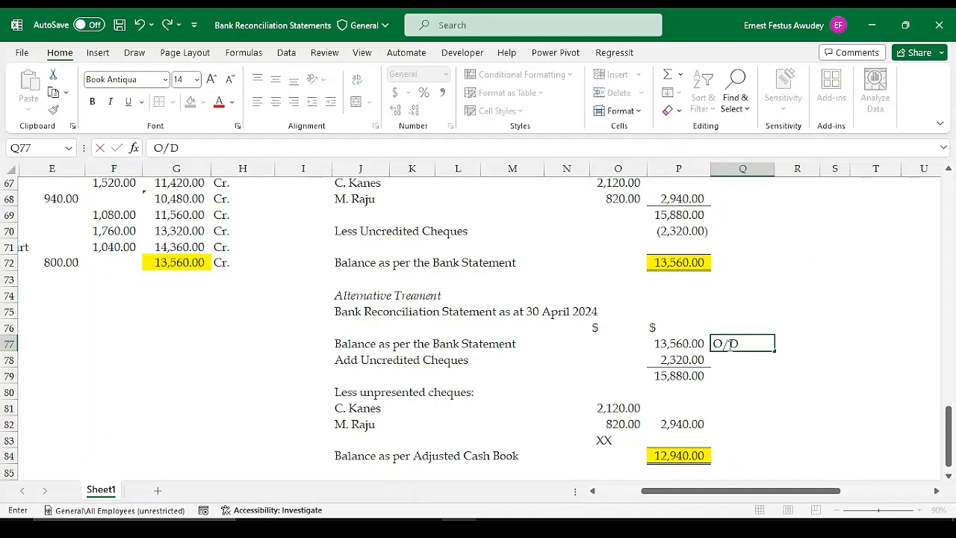
{"action": "key", "text": "Return"}
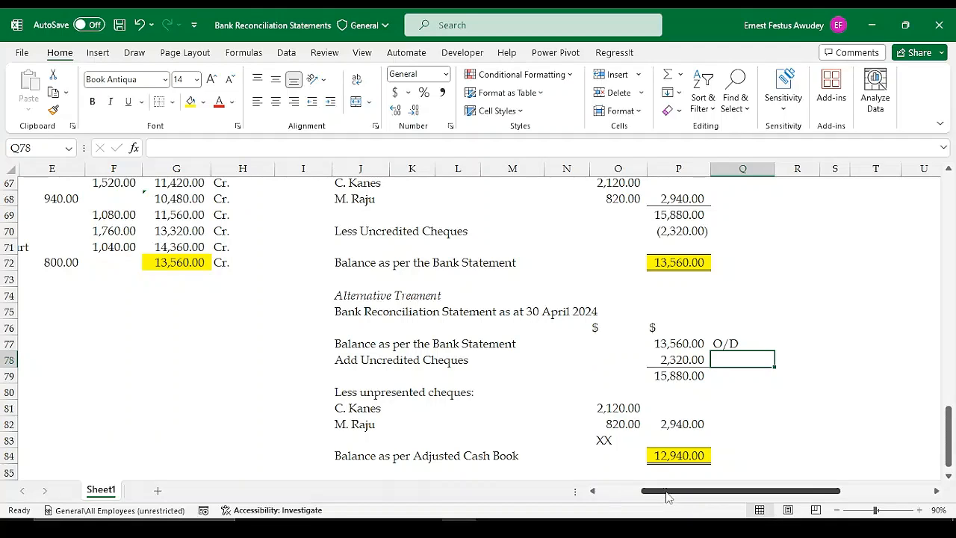
{"action": "left_click_drag", "start_coordinate": [667, 494], "coordinate": [619, 495]}
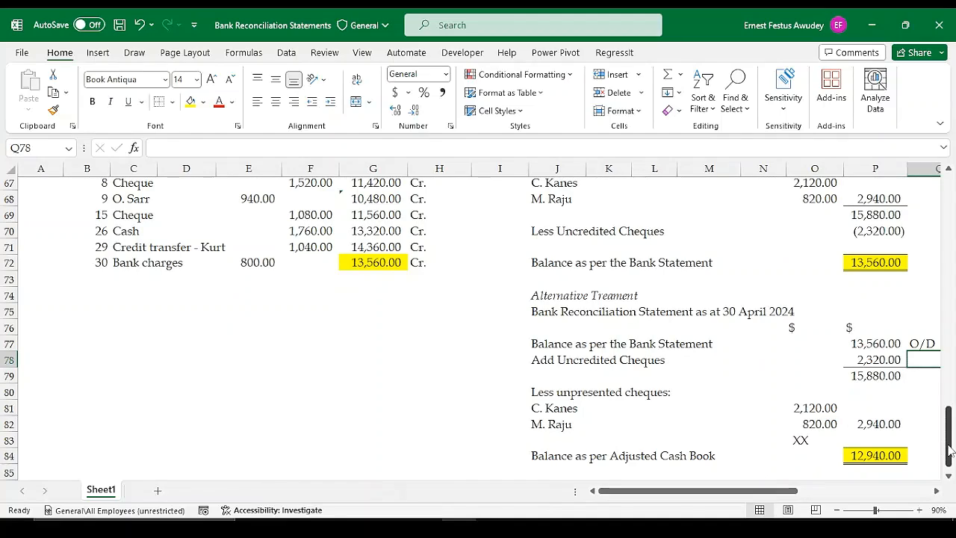
{"action": "left_click_drag", "start_coordinate": [948, 445], "coordinate": [952, 209]}
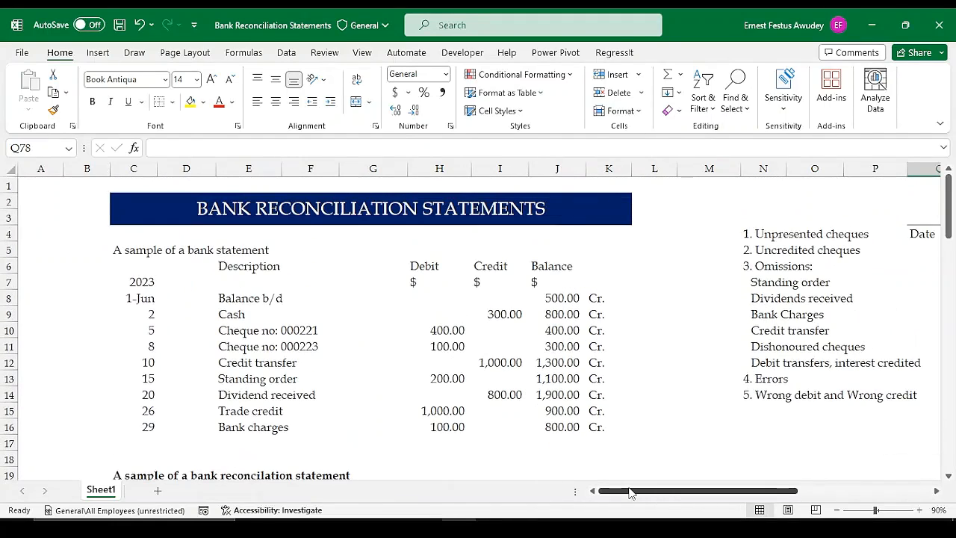